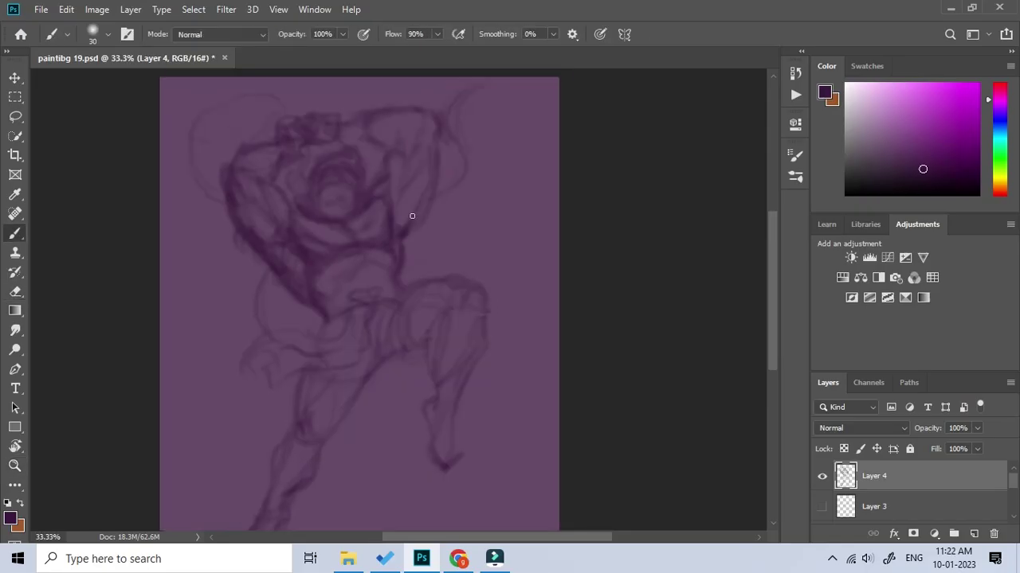
Sketch darker strokes over the torso, arms and legs, and shade below the mouth
{"action": "left_click_drag", "start_coordinate": [412, 216], "coordinate": [406, 271]}
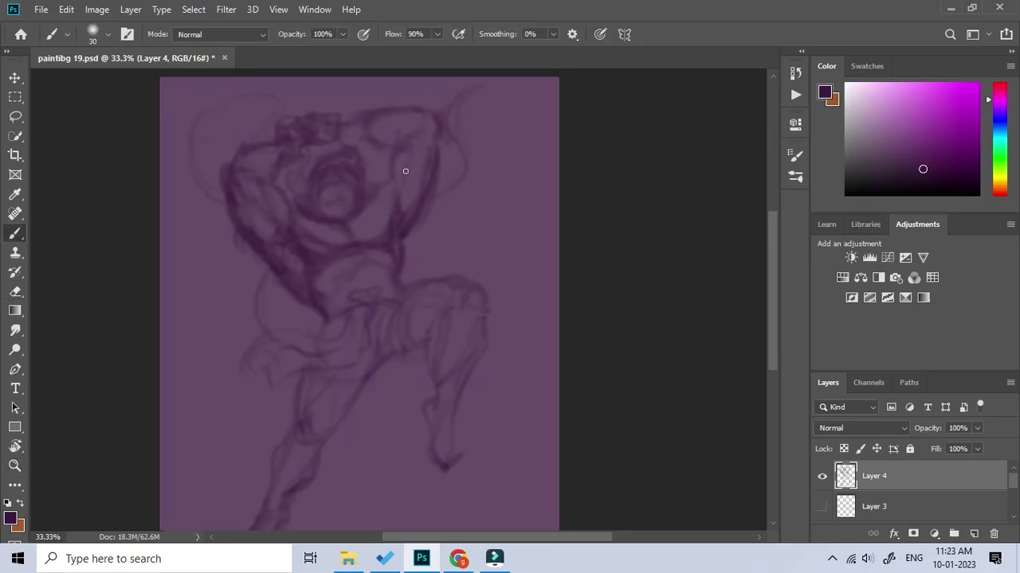
{"action": "left_click_drag", "start_coordinate": [430, 112], "coordinate": [406, 150]}
{"action": "mouse_move", "coordinate": [334, 279]}
{"action": "left_mouse_down"}
{"action": "mouse_move", "coordinate": [467, 292]}
{"action": "mouse_move", "coordinate": [454, 362]}
{"action": "left_mouse_up"}
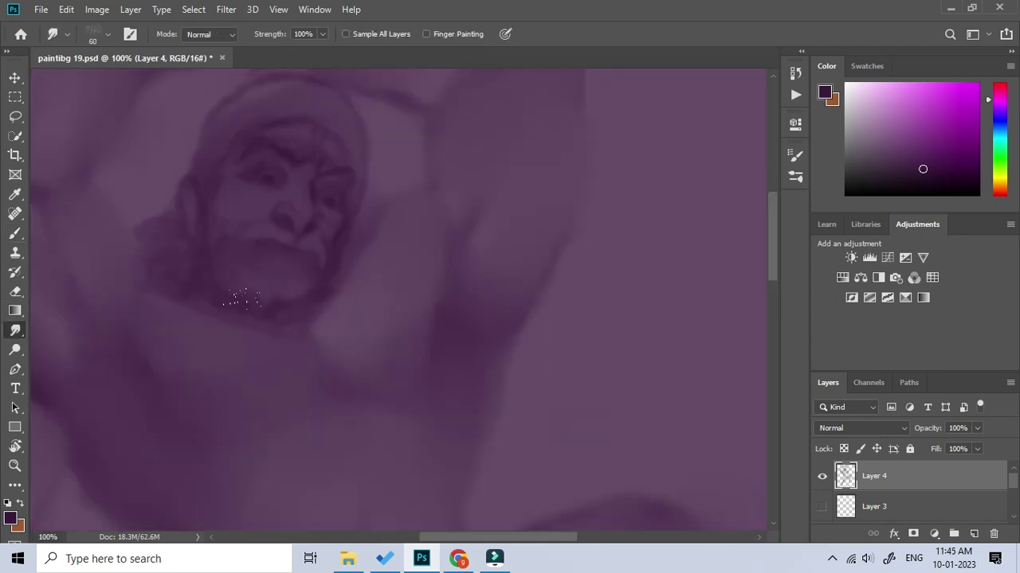
{"action": "key", "text": "b"}
{"action": "mouse_move", "coordinate": [289, 272]}
{"action": "left_mouse_down"}
{"action": "mouse_move", "coordinate": [245, 279]}
{"action": "mouse_move", "coordinate": [263, 263]}
{"action": "left_mouse_up"}
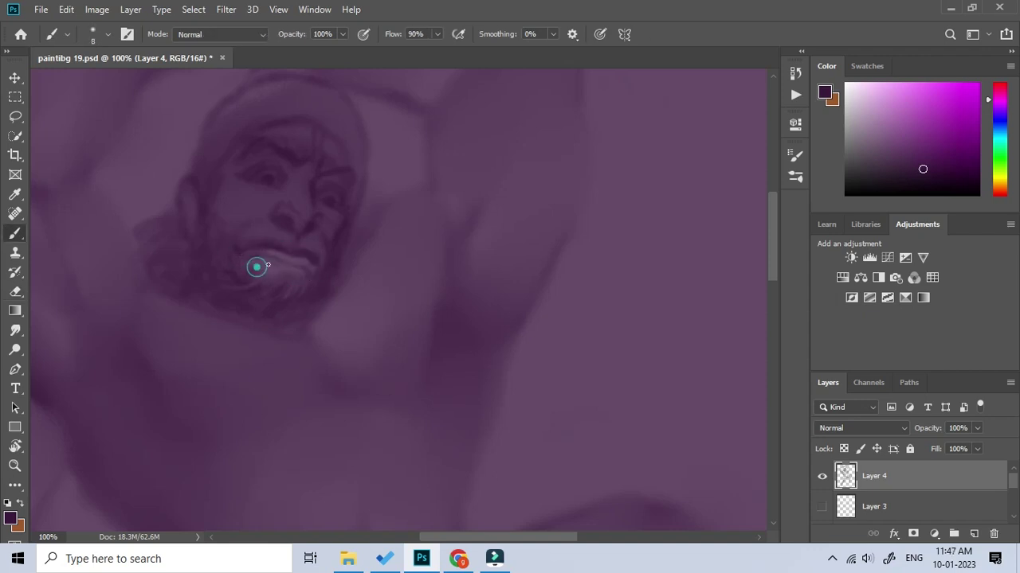
Paint sampled lighter purples on the brow, nose, lips and forehead
{"action": "left_click", "coordinate": [271, 265], "text": "alt"}
{"action": "left_click", "coordinate": [282, 264], "text": "alt"}
{"action": "left_click_drag", "start_coordinate": [294, 199], "coordinate": [351, 159]}
{"action": "left_click_drag", "start_coordinate": [246, 235], "coordinate": [307, 212]}
{"action": "left_click", "coordinate": [307, 212], "text": "alt"}
{"action": "mouse_move", "coordinate": [303, 175]}
{"action": "left_mouse_down"}
{"action": "mouse_move", "coordinate": [318, 139]}
{"action": "mouse_move", "coordinate": [228, 270]}
{"action": "left_mouse_up"}
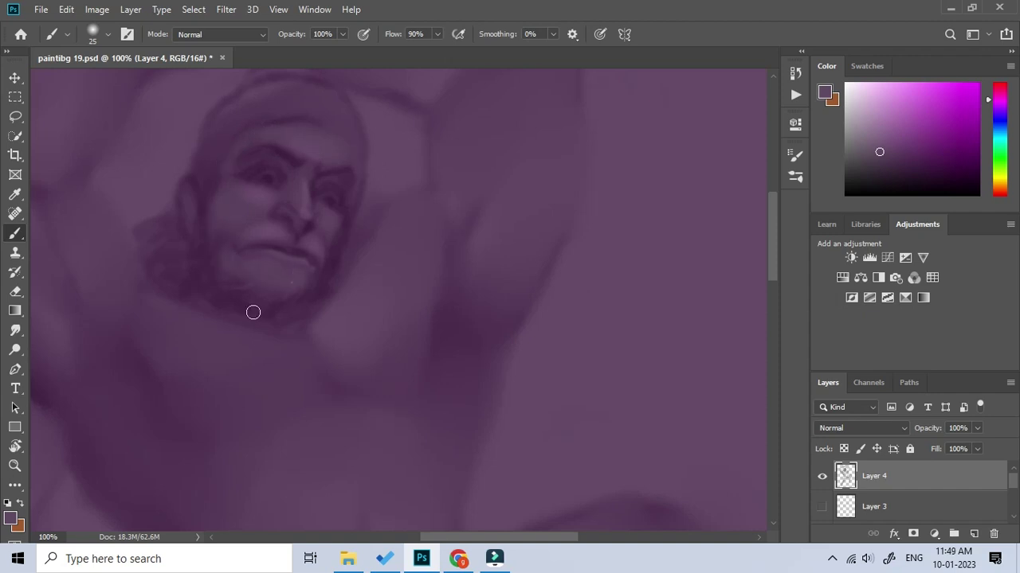
{"action": "key", "text": "z"}
{"action": "left_click", "coordinate": [342, 195], "text": "alt"}
Paint lighter strokes with a colour sampled from the face around the face and neck
{"action": "left_click", "coordinate": [403, 202], "text": "alt"}
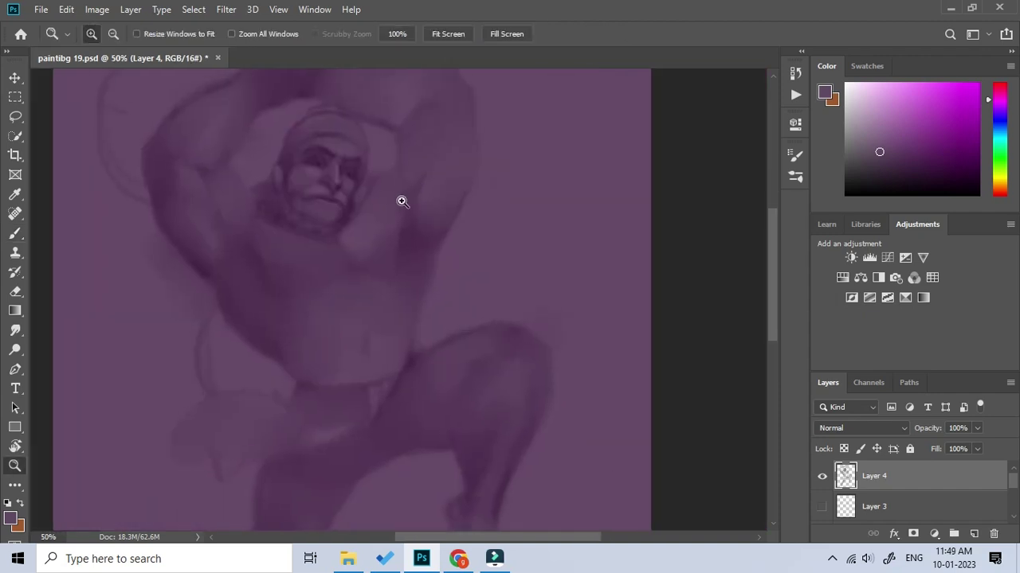
{"action": "left_click", "coordinate": [403, 201]}
{"action": "key", "text": "b"}
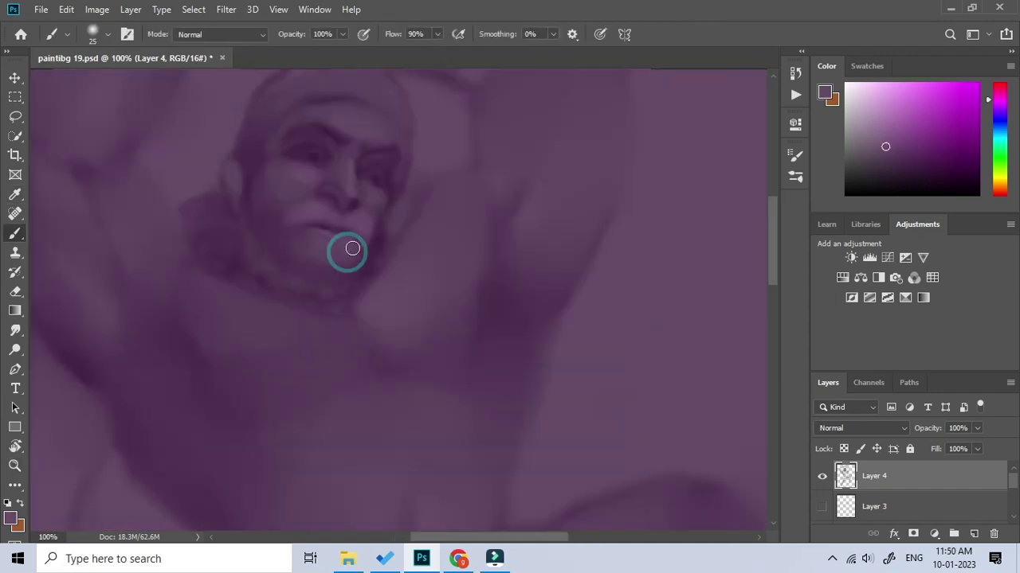
{"action": "scroll", "coordinate": [455, 278], "scroll_direction": "right", "scroll_amount": 1}
{"action": "left_click", "coordinate": [316, 328], "text": "alt"}
{"action": "mouse_move", "coordinate": [316, 327]}
{"action": "left_mouse_down"}
{"action": "mouse_move", "coordinate": [317, 345]}
{"action": "mouse_move", "coordinate": [302, 297]}
{"action": "left_mouse_up"}
With a smaller brush and sampled dark purple, draw contour lines along the left and lower arm
{"action": "left_click_drag", "start_coordinate": [380, 289], "coordinate": [435, 336]}
{"action": "left_click", "coordinate": [244, 276], "text": "alt"}
{"action": "key", "text": "["}
{"action": "key", "text": "["}
{"action": "key", "text": "["}
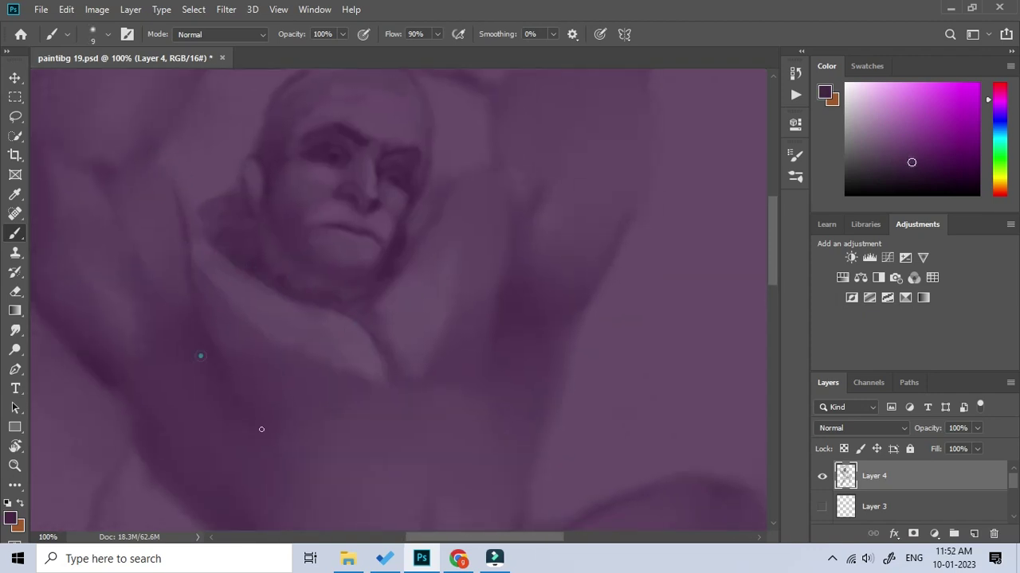
{"action": "left_click_drag", "start_coordinate": [173, 157], "coordinate": [264, 241]}
{"action": "left_click", "coordinate": [171, 136], "text": "alt"}
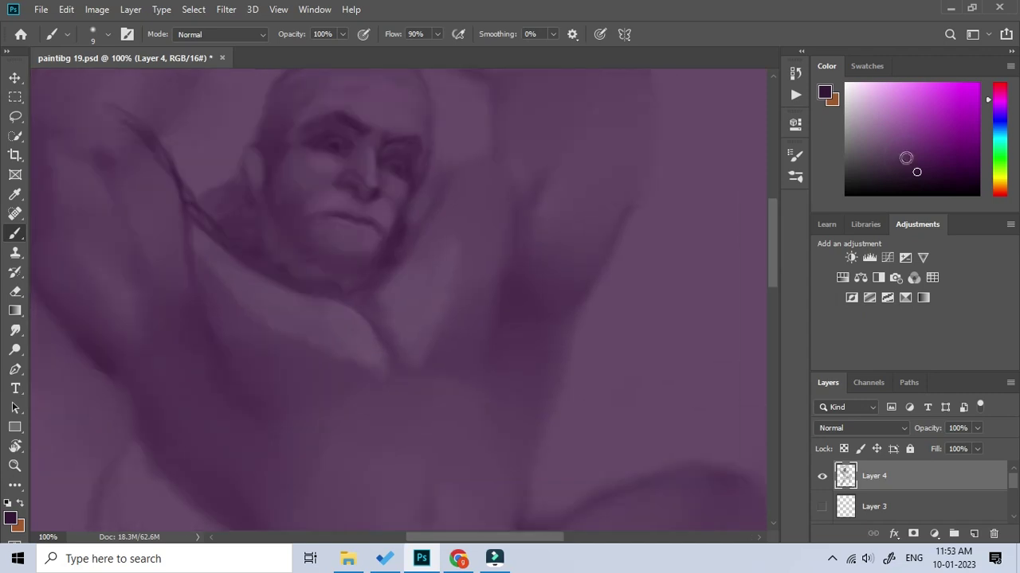
{"action": "key", "text": "r"}
{"action": "scroll", "coordinate": [175, 215], "scroll_direction": "up", "scroll_amount": 2}
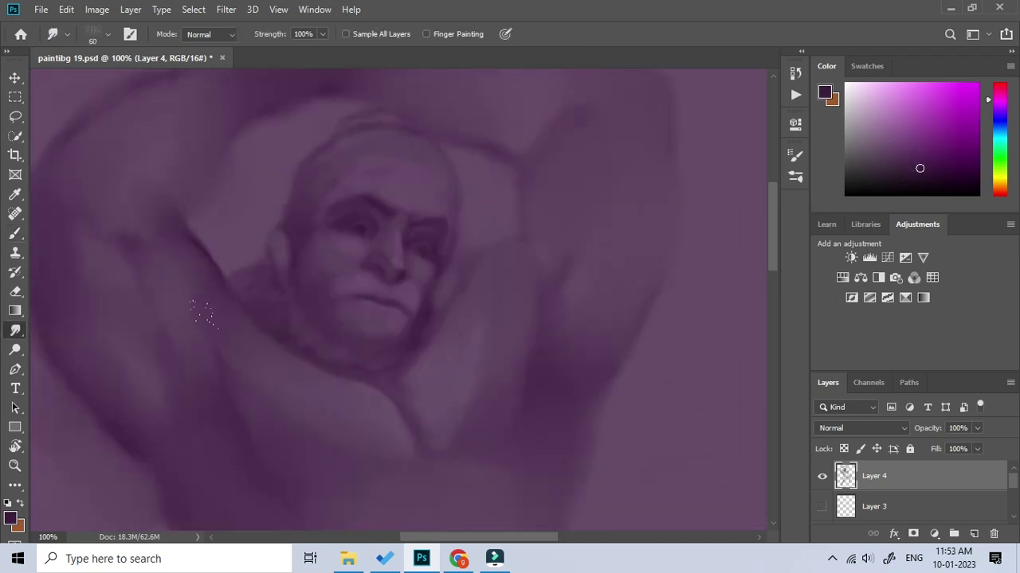
{"action": "key", "text": "b"}
{"action": "scroll", "coordinate": [203, 302], "scroll_direction": "down", "scroll_amount": 2}
{"action": "scroll", "coordinate": [246, 388], "scroll_direction": "down", "scroll_amount": 1}
{"action": "mouse_move", "coordinate": [246, 387]}
{"action": "left_mouse_down"}
{"action": "mouse_move", "coordinate": [403, 336]}
{"action": "mouse_move", "coordinate": [482, 352]}
{"action": "left_mouse_up"}
Draw dark contour strokes from the arm toward the shoulder, chest and neck
{"action": "scroll", "coordinate": [247, 350], "scroll_direction": "down", "scroll_amount": 1}
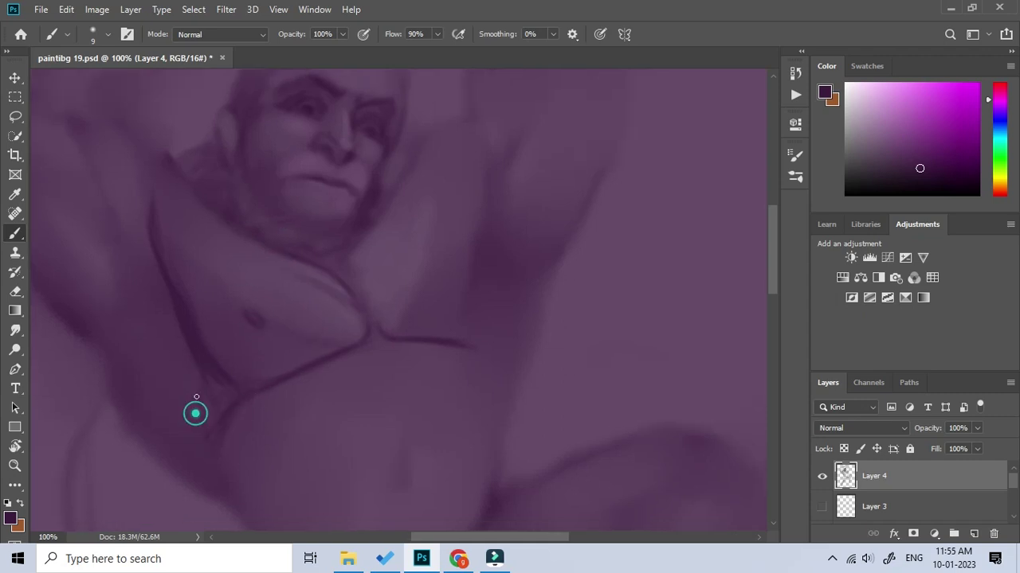
{"action": "scroll", "coordinate": [208, 445], "scroll_direction": "down", "scroll_amount": 1}
{"action": "scroll", "coordinate": [467, 357], "scroll_direction": "up", "scroll_amount": 2}
{"action": "left_click_drag", "start_coordinate": [306, 363], "coordinate": [450, 195]}
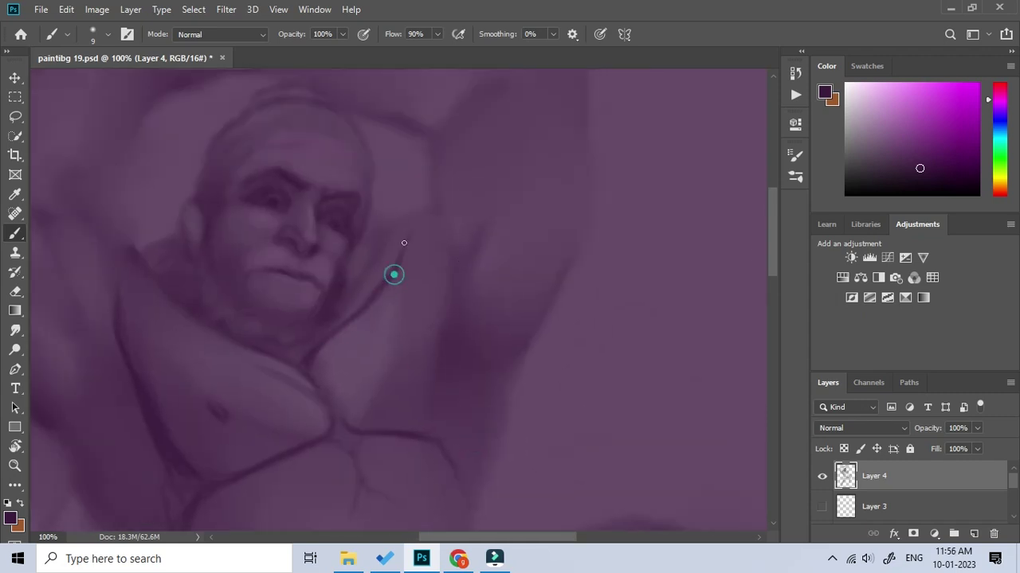
{"action": "scroll", "coordinate": [444, 443], "scroll_direction": "down", "scroll_amount": 1}
{"action": "scroll", "coordinate": [444, 444], "scroll_direction": "right", "scroll_amount": 1}
{"action": "left_click_drag", "start_coordinate": [163, 279], "coordinate": [242, 302]}
{"action": "scroll", "coordinate": [242, 302], "scroll_direction": "up", "scroll_amount": 1}
{"action": "scroll", "coordinate": [243, 301], "scroll_direction": "left", "scroll_amount": 1}
Outline the crown on top of the head, then sample face and lip colours
{"action": "left_click_drag", "start_coordinate": [255, 239], "coordinate": [408, 275]}
{"action": "mouse_move", "coordinate": [223, 235]}
{"action": "left_mouse_down"}
{"action": "mouse_move", "coordinate": [338, 164]}
{"action": "mouse_move", "coordinate": [398, 223]}
{"action": "mouse_move", "coordinate": [269, 191]}
{"action": "mouse_move", "coordinate": [358, 143]}
{"action": "left_mouse_up"}
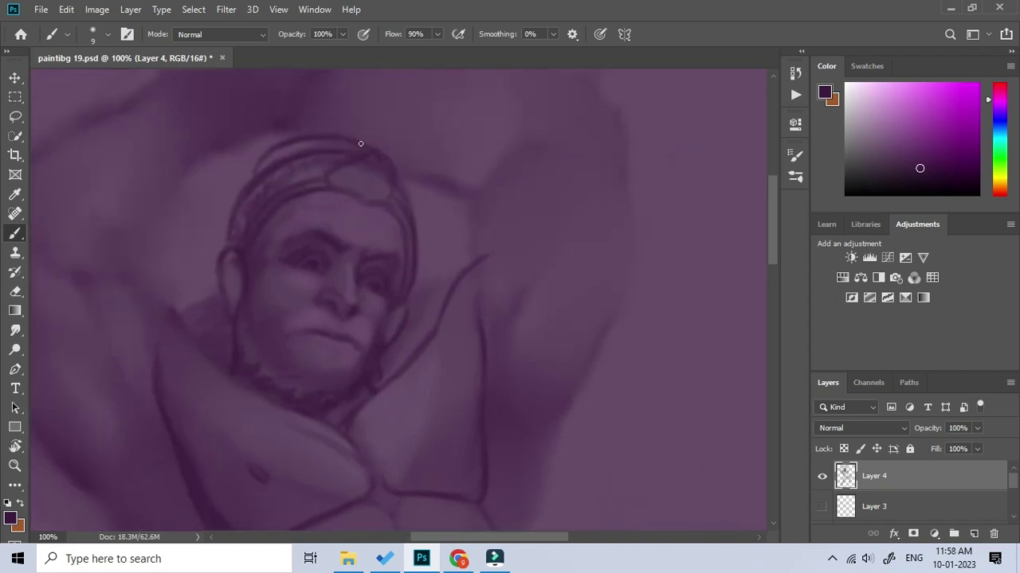
{"action": "scroll", "coordinate": [310, 231], "scroll_direction": "up", "scroll_amount": 1}
{"action": "scroll", "coordinate": [310, 230], "scroll_direction": "down", "scroll_amount": 1}
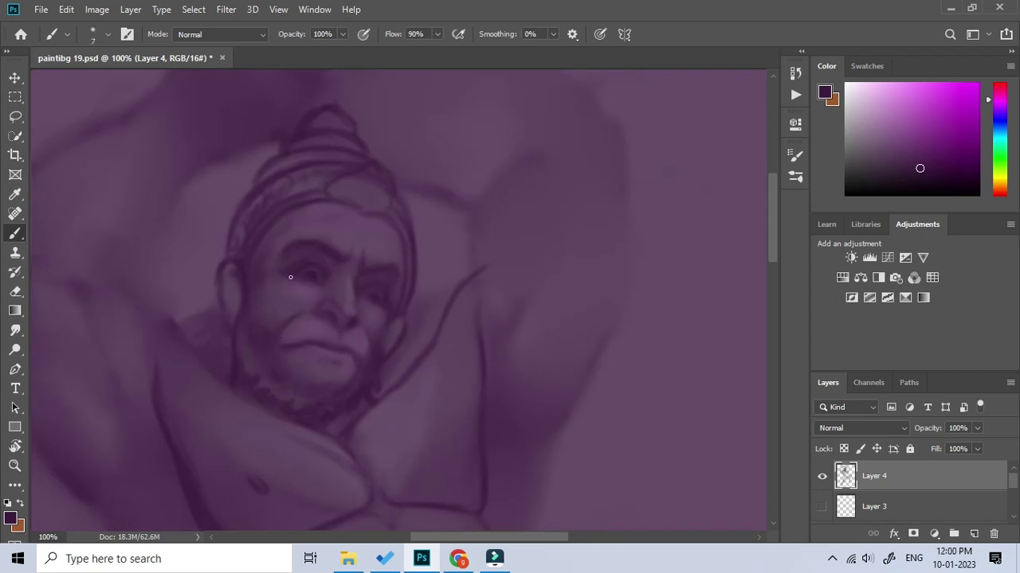
{"action": "left_click", "coordinate": [344, 302], "text": "alt"}
{"action": "left_click", "coordinate": [316, 343], "text": "alt"}
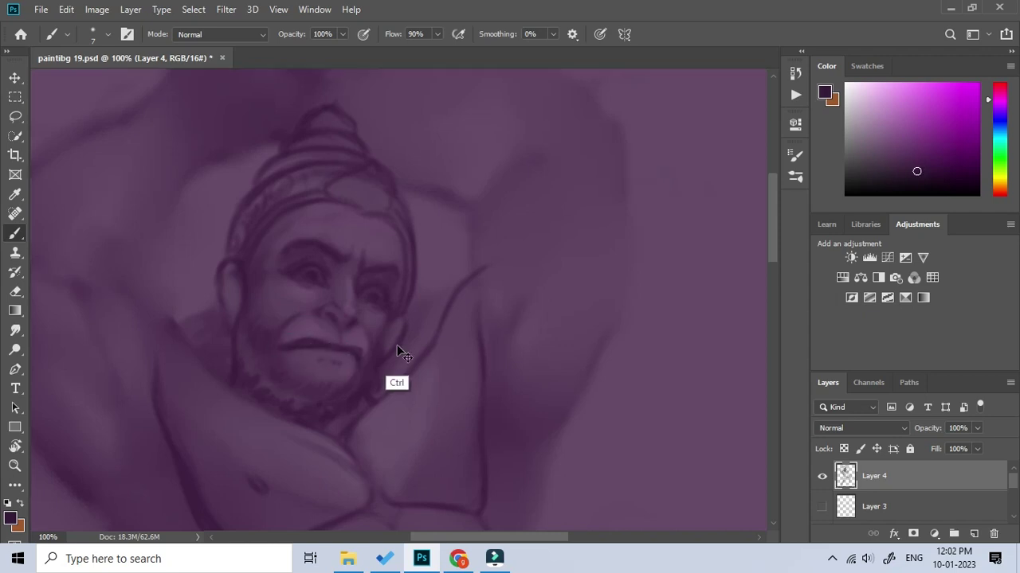
Draw a dark stroke along the arm's left edge and smudge-blend the arm strokes
{"action": "left_click_drag", "start_coordinate": [387, 348], "coordinate": [269, 316]}
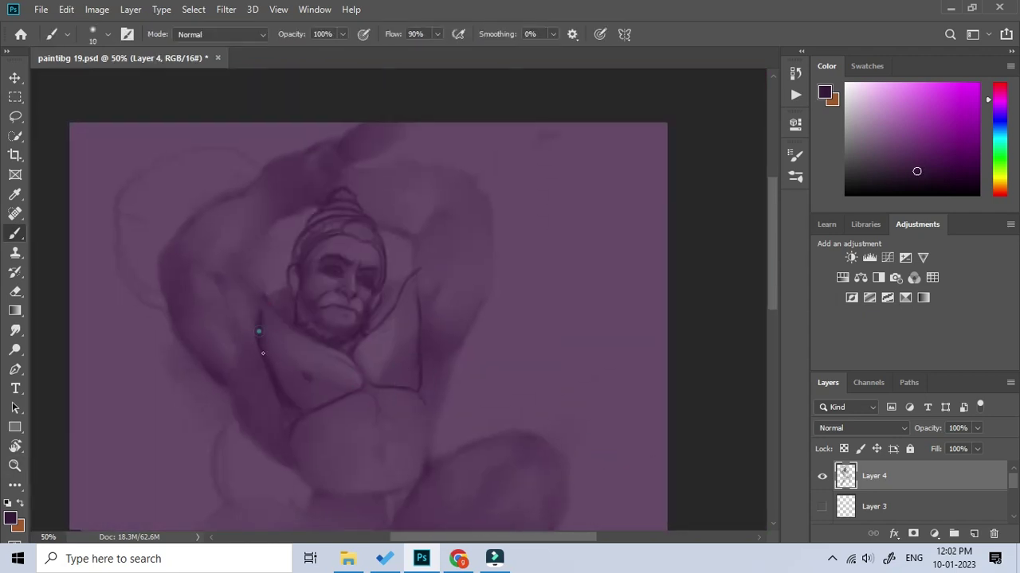
{"action": "left_click_drag", "start_coordinate": [169, 233], "coordinate": [163, 284]}
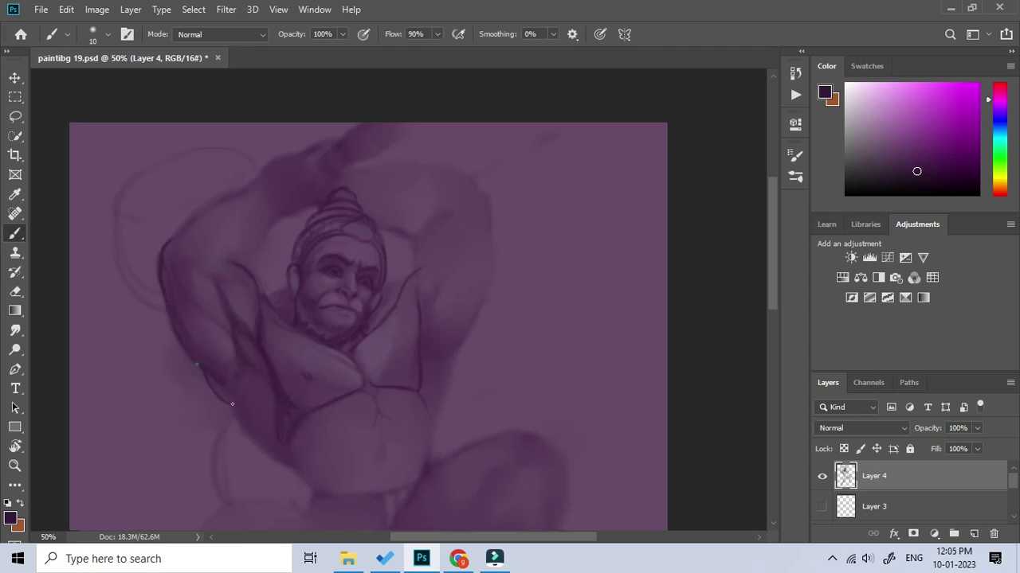
{"action": "mouse_move", "coordinate": [326, 438]}
{"action": "left_mouse_down"}
{"action": "mouse_move", "coordinate": [324, 466]}
{"action": "mouse_move", "coordinate": [309, 427]}
{"action": "left_mouse_up"}
{"action": "key", "text": "r"}
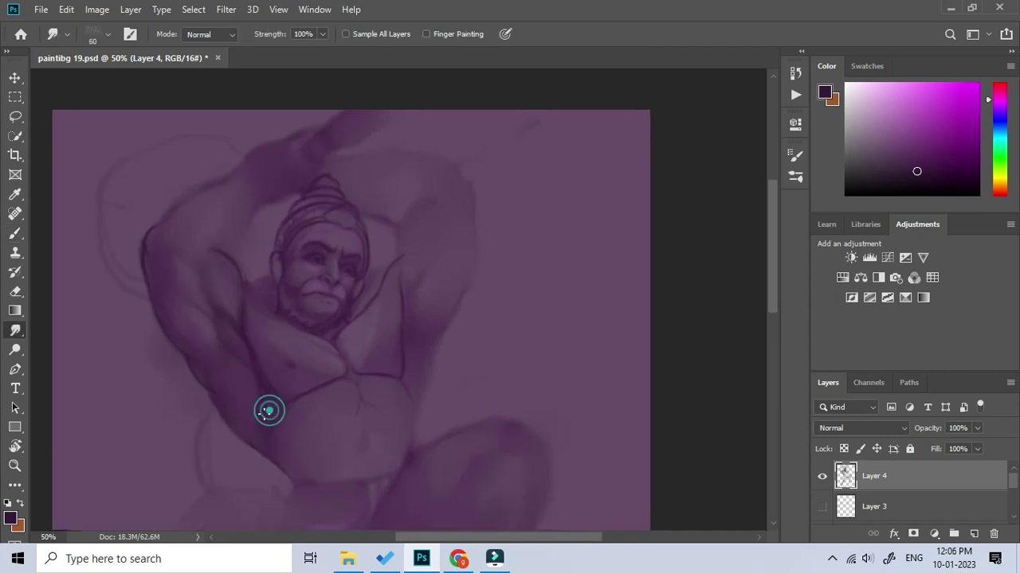
{"action": "mouse_move", "coordinate": [450, 389]}
{"action": "left_mouse_down"}
{"action": "mouse_move", "coordinate": [449, 408]}
{"action": "mouse_move", "coordinate": [447, 362]}
{"action": "left_mouse_up"}
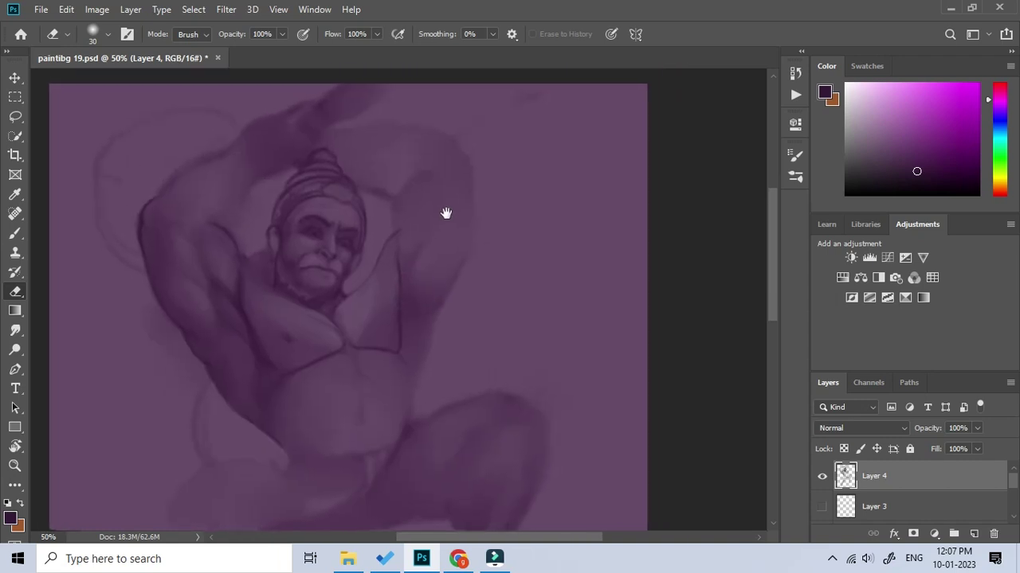
{"action": "key", "text": "b"}
Outline the raised right arm and its inner lines, erasing stray strokes
{"action": "left_click_drag", "start_coordinate": [424, 156], "coordinate": [398, 193]}
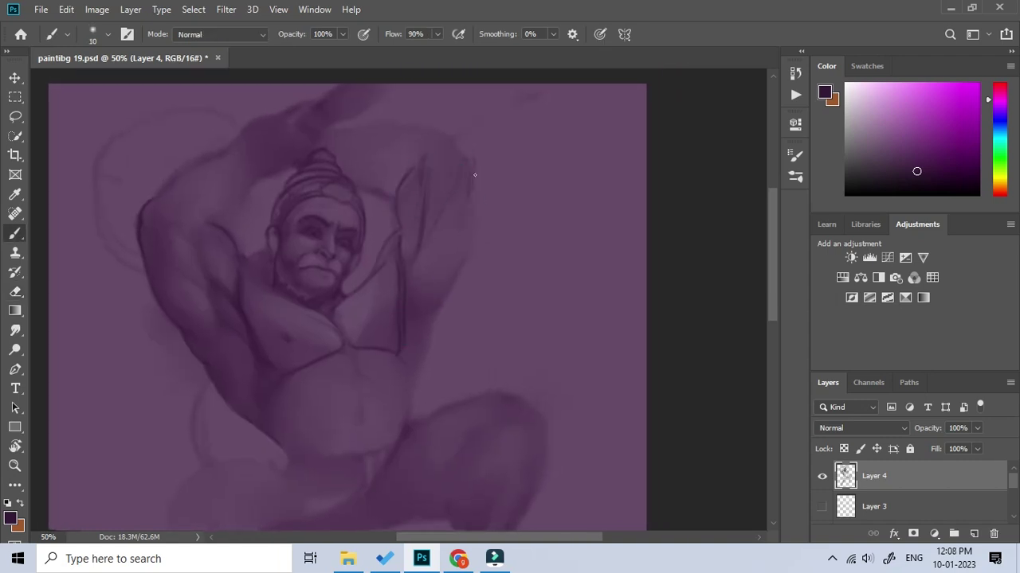
{"action": "left_click_drag", "start_coordinate": [470, 148], "coordinate": [457, 274]}
{"action": "mouse_move", "coordinate": [406, 223]}
{"action": "left_mouse_down"}
{"action": "mouse_move", "coordinate": [414, 262]}
{"action": "mouse_move", "coordinate": [360, 283]}
{"action": "left_mouse_up"}
{"action": "key", "text": "e"}
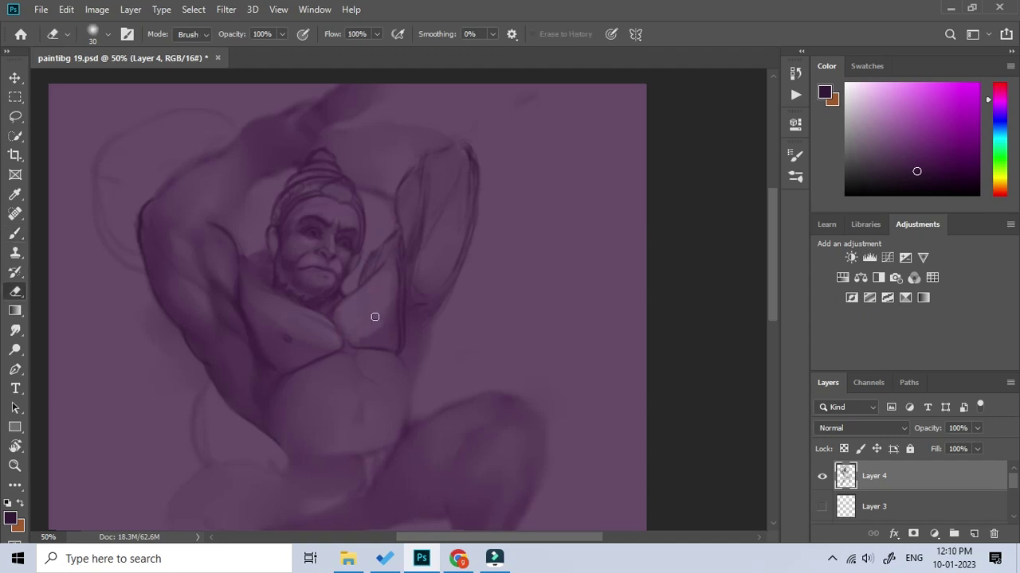
{"action": "scroll", "coordinate": [478, 264], "scroll_direction": "up", "scroll_amount": 2}
{"action": "key", "text": "b"}
Draw the raised wrist contour and smudge the hands above the head into a mace shape
{"action": "scroll", "coordinate": [345, 236], "scroll_direction": "up", "scroll_amount": 2}
{"action": "scroll", "coordinate": [345, 236], "scroll_direction": "left", "scroll_amount": 2}
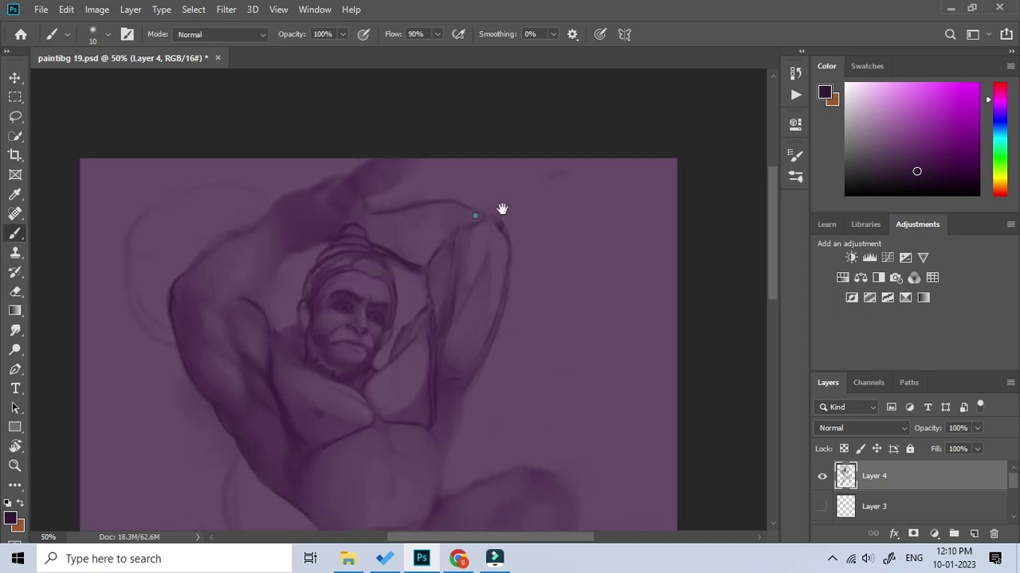
{"action": "left_click_drag", "start_coordinate": [278, 211], "coordinate": [307, 236]}
{"action": "left_click_drag", "start_coordinate": [337, 357], "coordinate": [246, 155]}
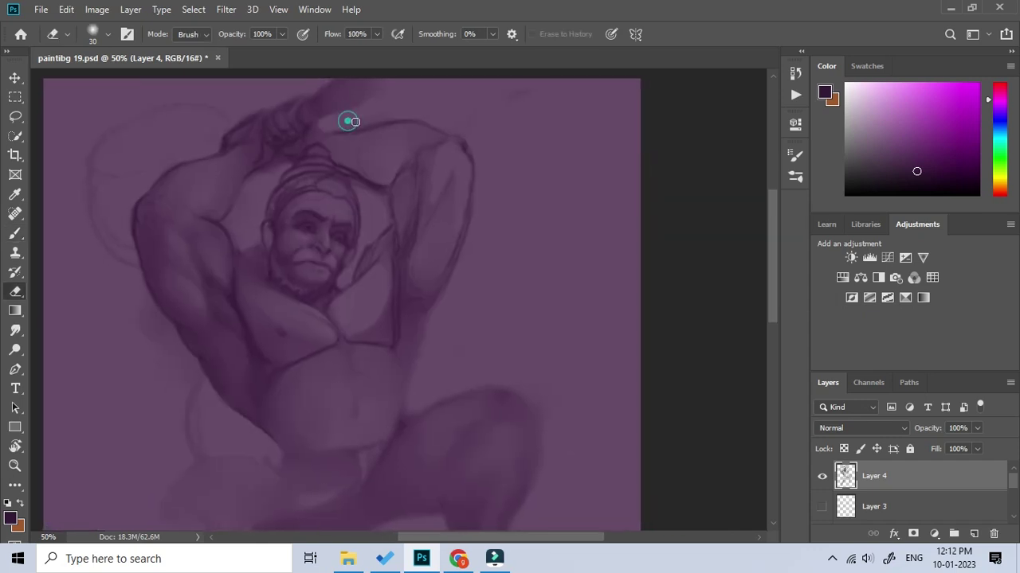
{"action": "key", "text": "r"}
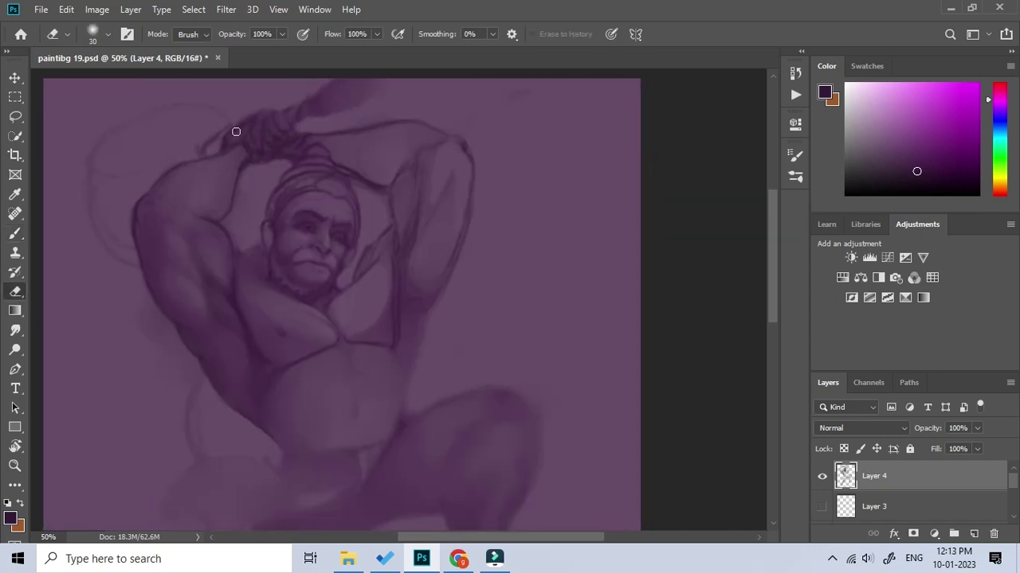
{"action": "left_click_drag", "start_coordinate": [235, 130], "coordinate": [279, 141]}
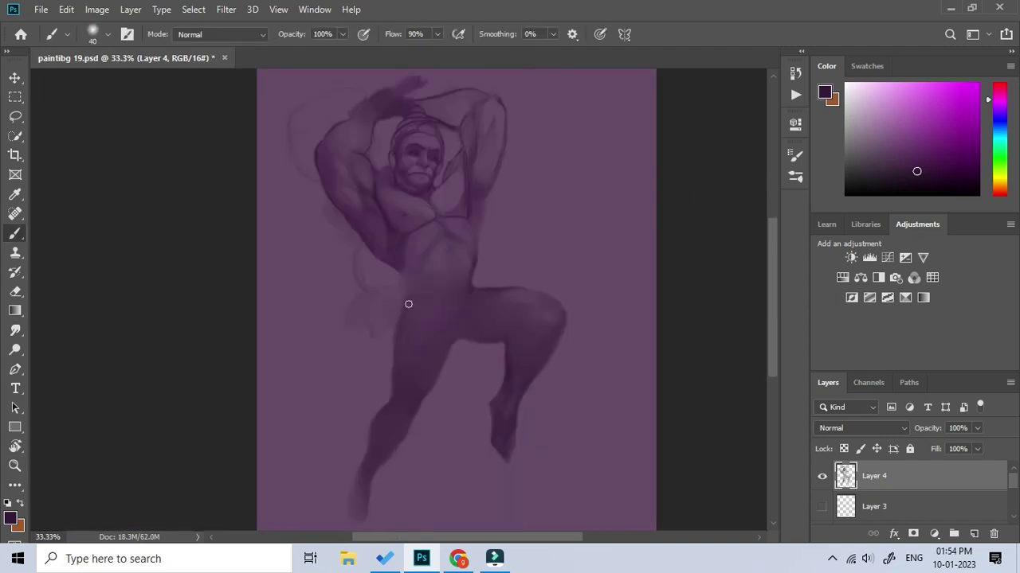
Lighten the abdomen, shade the upper thigh, and darken the torso's right edge
{"action": "left_click_drag", "start_coordinate": [448, 280], "coordinate": [537, 311]}
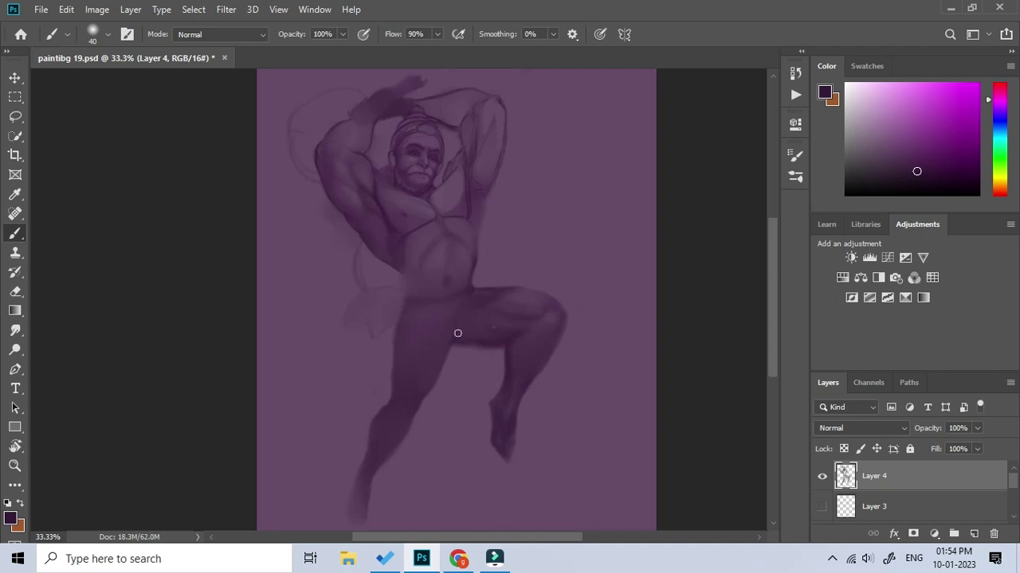
{"action": "left_click", "coordinate": [404, 393]}
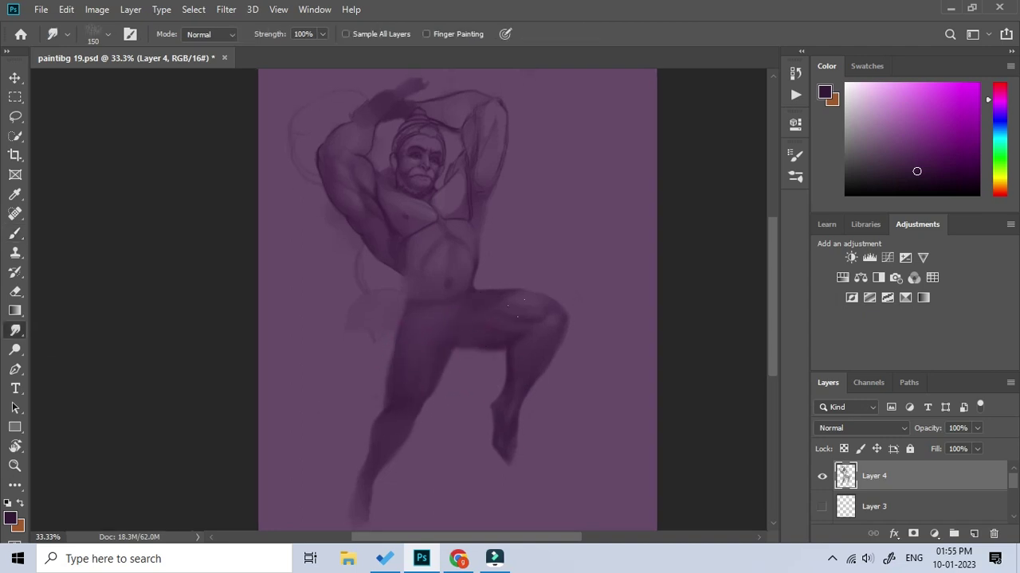
{"action": "scroll", "coordinate": [478, 457], "scroll_direction": "up", "scroll_amount": 2}
{"action": "key", "text": "b"}
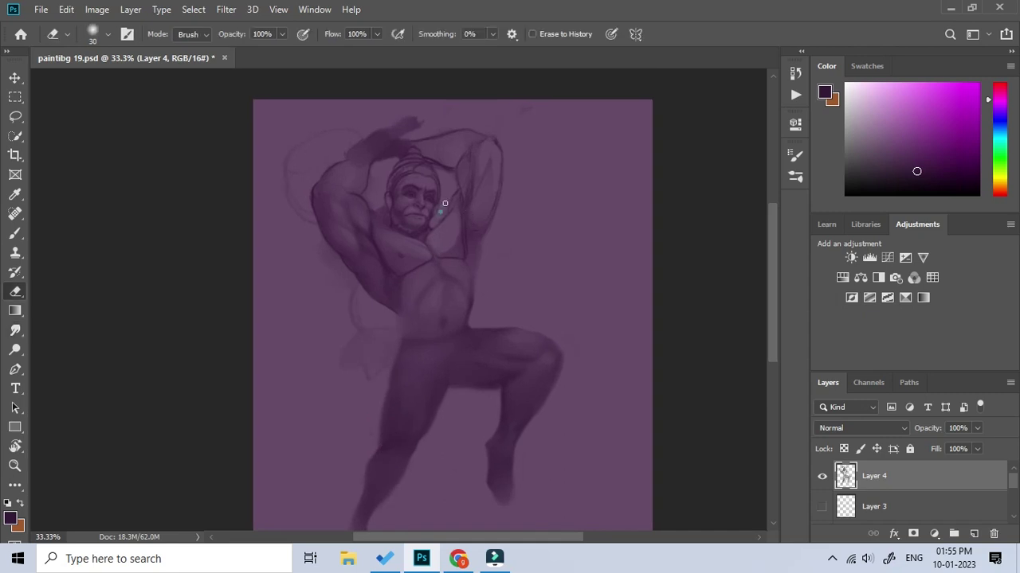
{"action": "left_click", "coordinate": [476, 266], "text": "alt"}
{"action": "scroll", "coordinate": [470, 271], "scroll_direction": "up", "scroll_amount": 1}
{"action": "left_click", "coordinate": [446, 276], "text": "alt"}
{"action": "left_click_drag", "start_coordinate": [461, 318], "coordinate": [452, 280]}
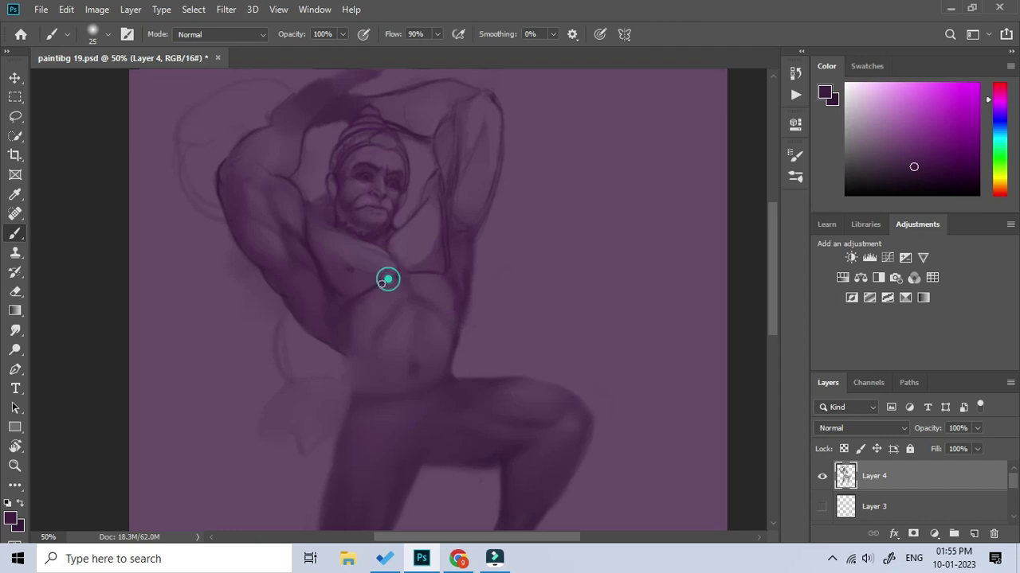
Dab darker shading onto the arm edge, left torso, abdomen and thigh
{"action": "left_click_drag", "start_coordinate": [244, 258], "coordinate": [271, 290]}
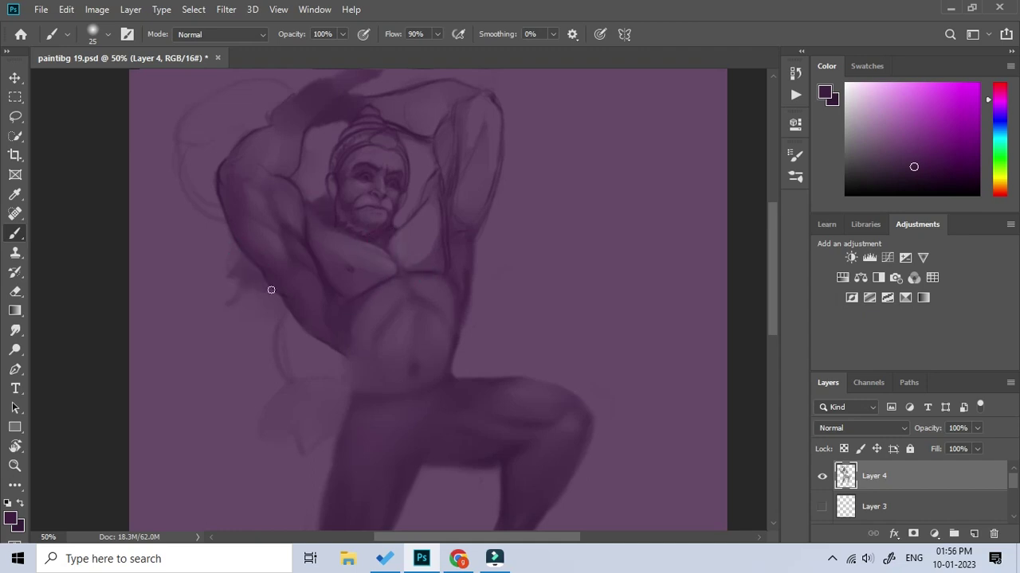
{"action": "left_click", "coordinate": [266, 271]}
{"action": "left_click", "coordinate": [311, 267]}
{"action": "left_click", "coordinate": [352, 382]}
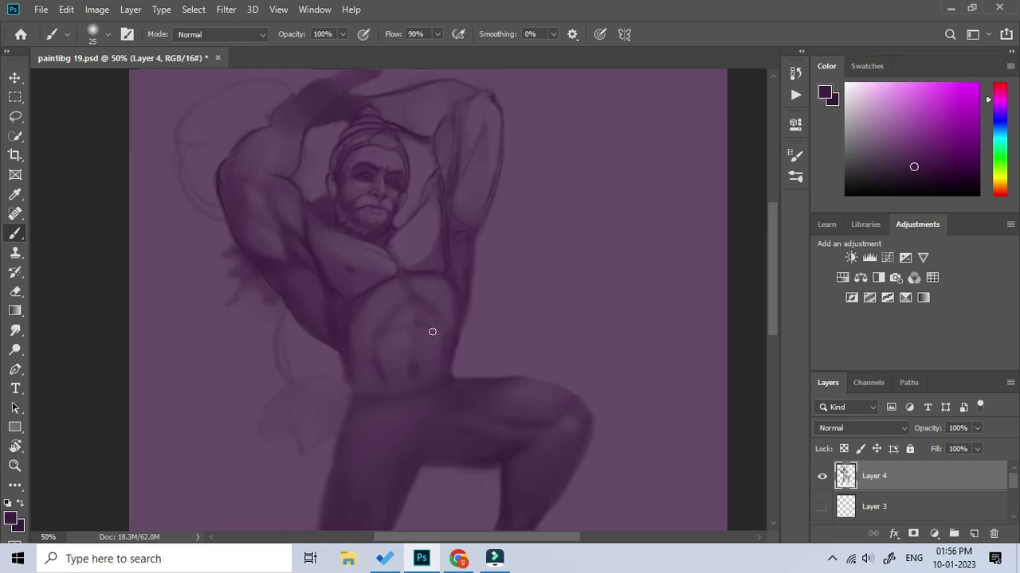
{"action": "left_click", "coordinate": [426, 402]}
{"action": "left_click", "coordinate": [483, 385]}
{"action": "left_click", "coordinate": [429, 415]}
{"action": "left_click", "coordinate": [474, 466]}
Smudge the chest shading to soften its brush edges
{"action": "scroll", "coordinate": [393, 507], "scroll_direction": "down", "scroll_amount": 3}
{"action": "left_click", "coordinate": [364, 411]}
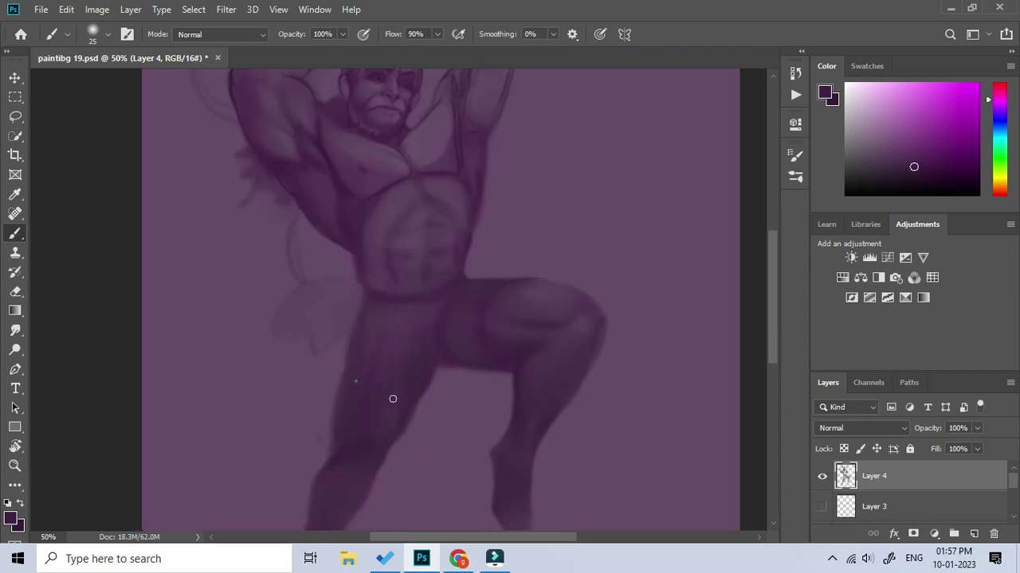
{"action": "scroll", "coordinate": [361, 364], "scroll_direction": "down", "scroll_amount": 1}
{"action": "scroll", "coordinate": [406, 163], "scroll_direction": "up", "scroll_amount": 3}
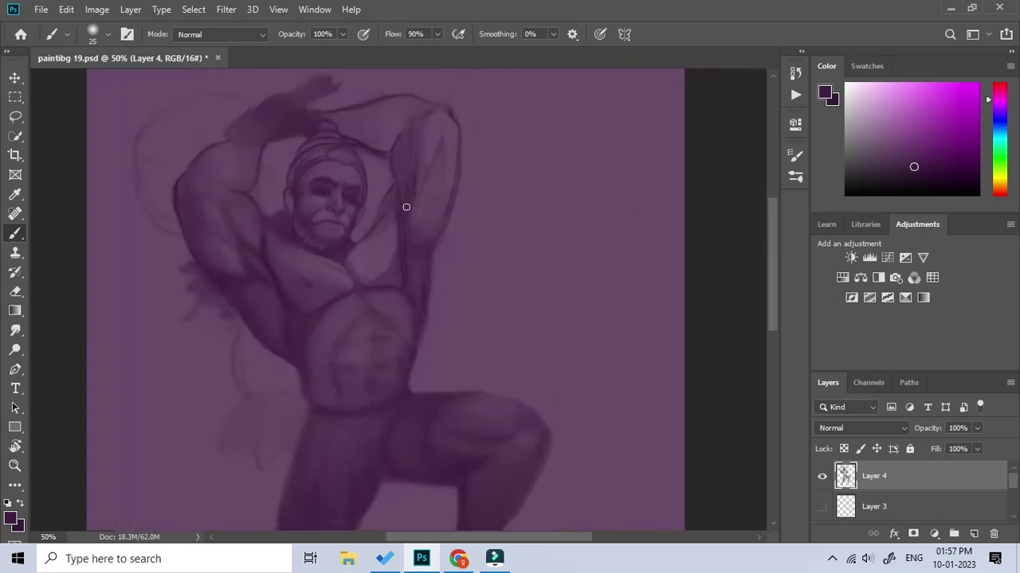
{"action": "key", "text": "r"}
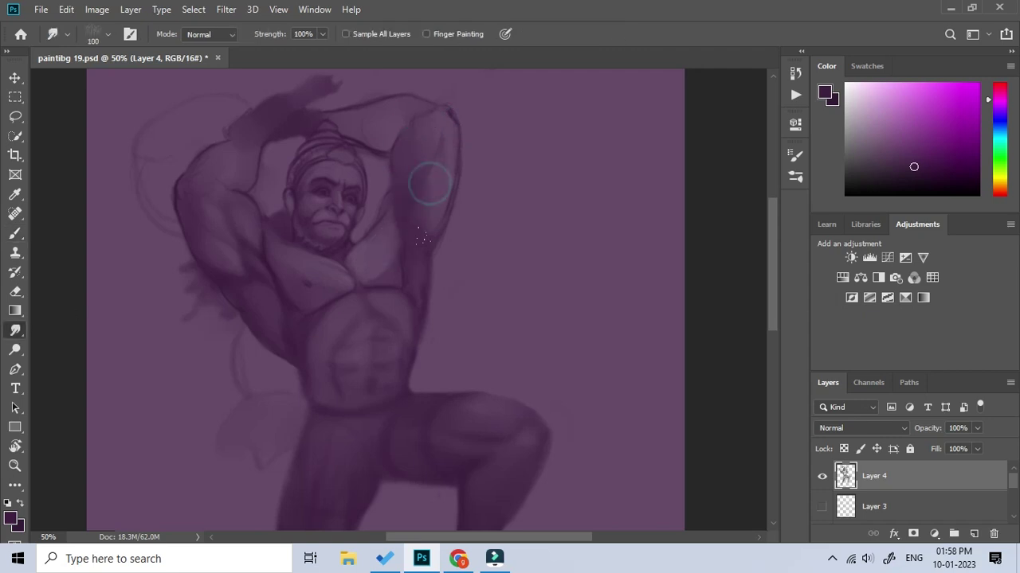
{"action": "left_click", "coordinate": [388, 200]}
{"action": "left_click_drag", "start_coordinate": [371, 271], "coordinate": [399, 314]}
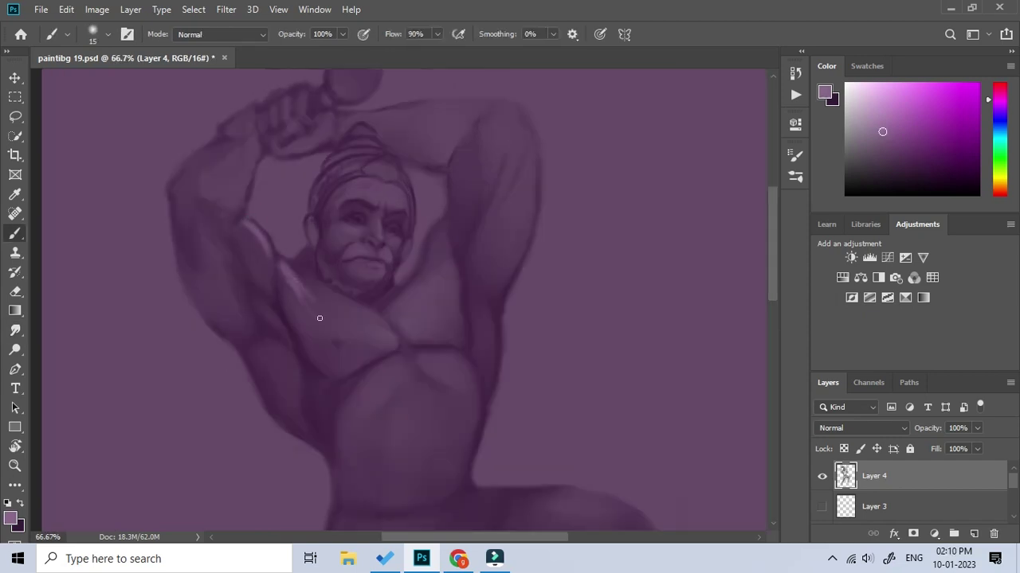
Paint a pale purple highlight on the upper chest with a larger brush
{"action": "left_click", "coordinate": [877, 148]}
{"action": "key", "text": "bracketright"}
{"action": "left_click", "coordinate": [359, 319]}
{"action": "left_click", "coordinate": [182, 196]}
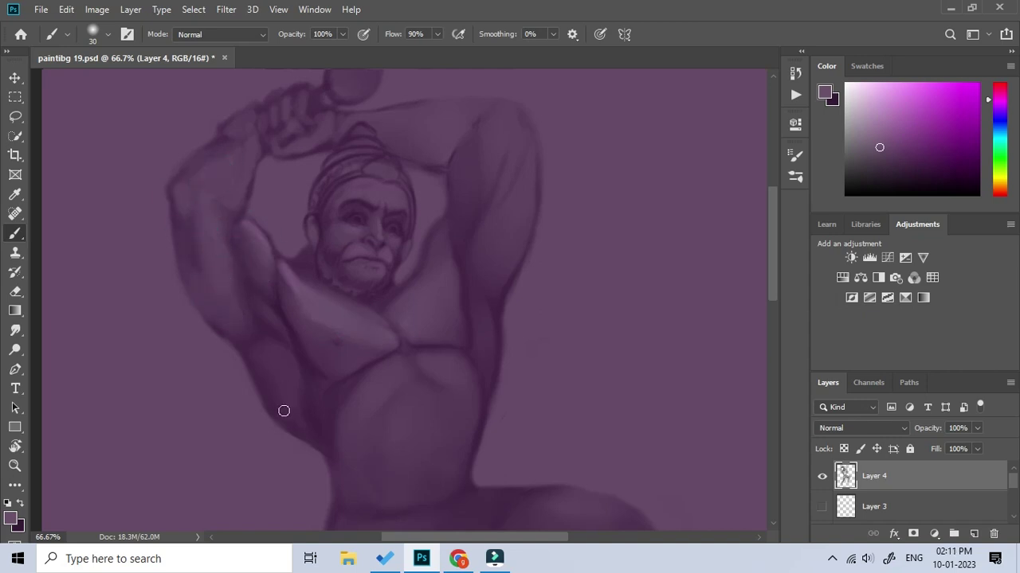
{"action": "scroll", "coordinate": [208, 271], "scroll_direction": "down", "scroll_amount": 2}
{"action": "scroll", "coordinate": [289, 311], "scroll_direction": "up", "scroll_amount": 2}
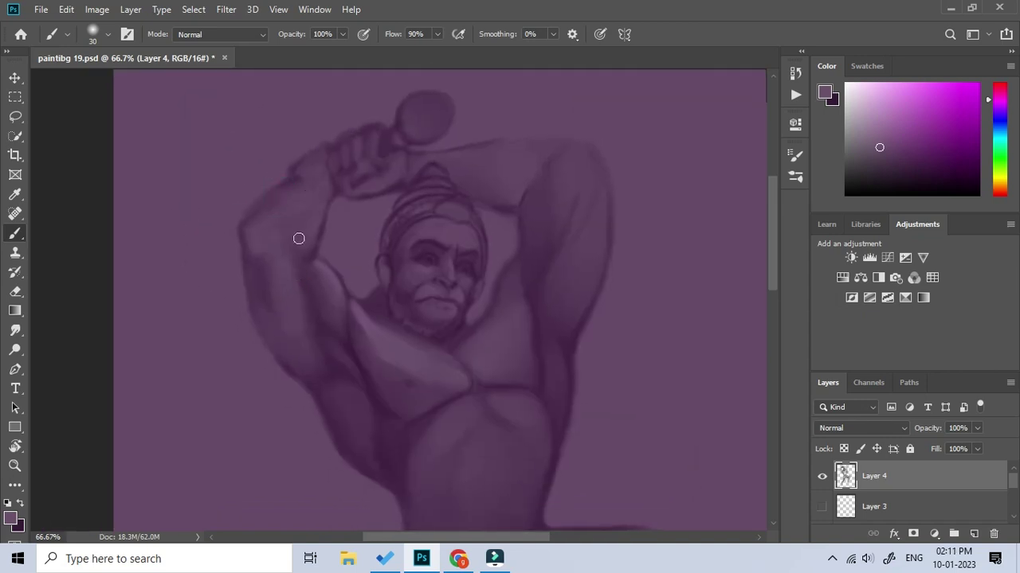
Paint sampled dark purple shading along the left arm with a smaller brush
{"action": "left_click", "coordinate": [453, 150]}
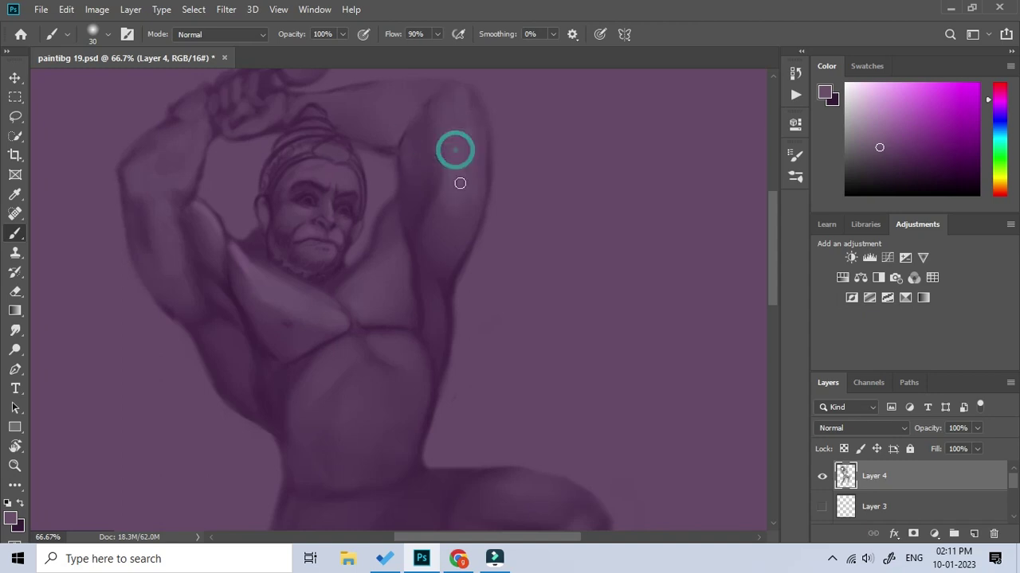
{"action": "left_click", "coordinate": [475, 144], "text": "alt"}
{"action": "left_click", "coordinate": [482, 156], "text": "alt"}
{"action": "left_click", "coordinate": [463, 252]}
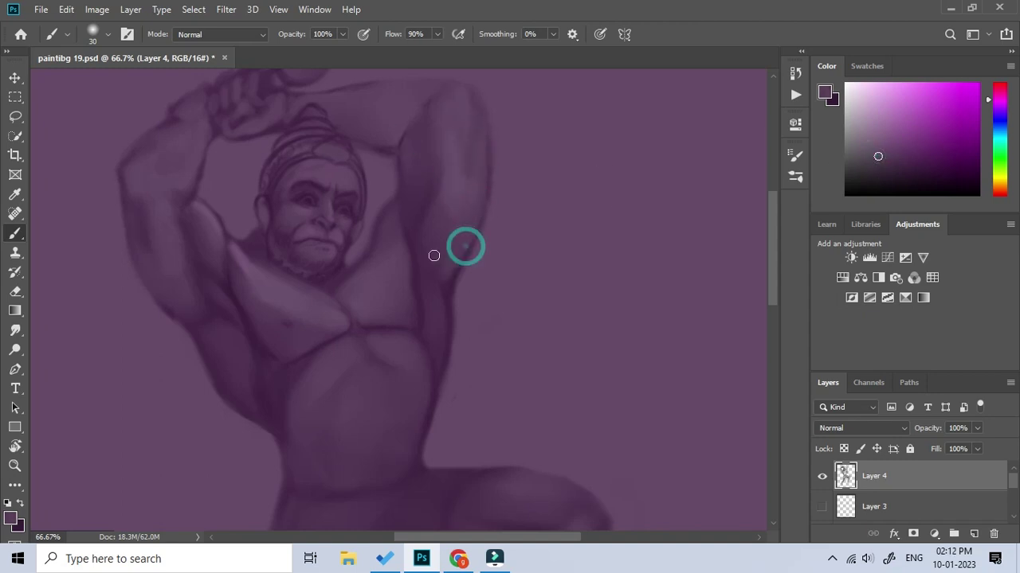
{"action": "left_click_drag", "start_coordinate": [425, 232], "coordinate": [425, 188]}
{"action": "left_click", "coordinate": [152, 228], "text": "alt"}
{"action": "key", "text": "bracketleft"}
{"action": "left_click_drag", "start_coordinate": [186, 268], "coordinate": [275, 391]}
{"action": "left_click", "coordinate": [916, 159]}
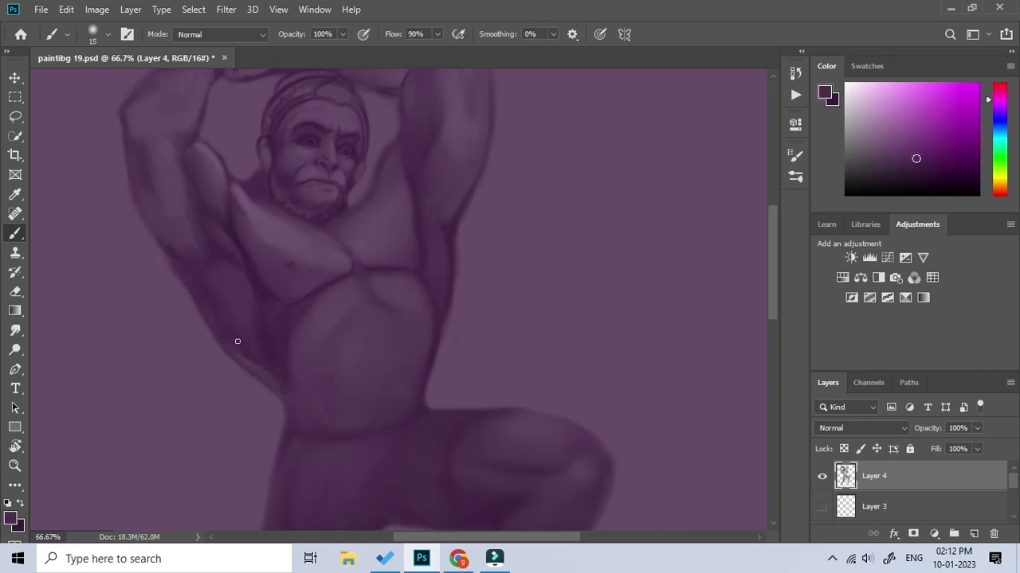
Reframe the figure and smudge-blend the arm paint
{"action": "key", "text": "z"}
{"action": "key", "text": "ctrl+minus"}
{"action": "key", "text": "ctrl+minus"}
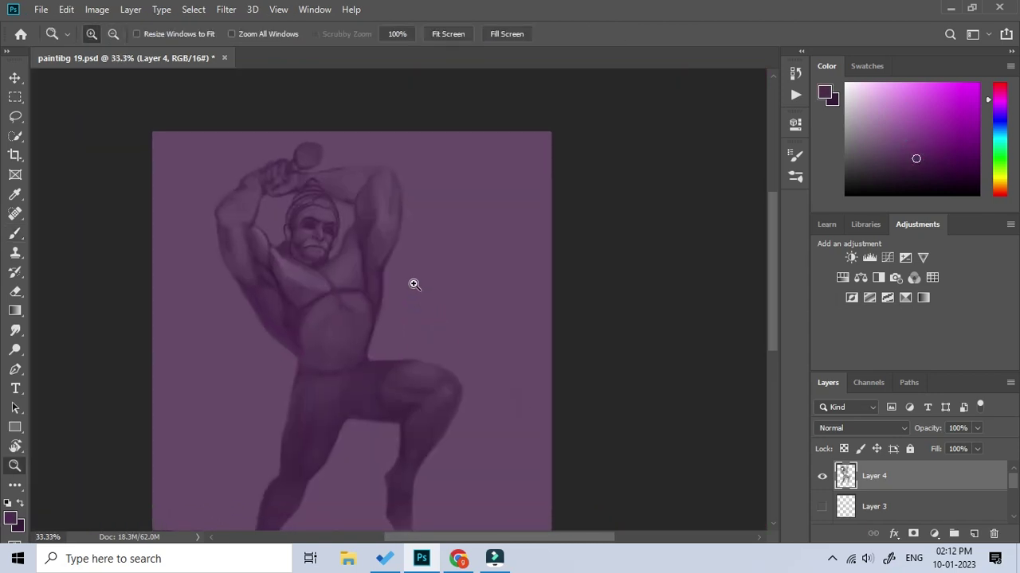
{"action": "left_click", "coordinate": [414, 284]}
{"action": "key", "text": "b"}
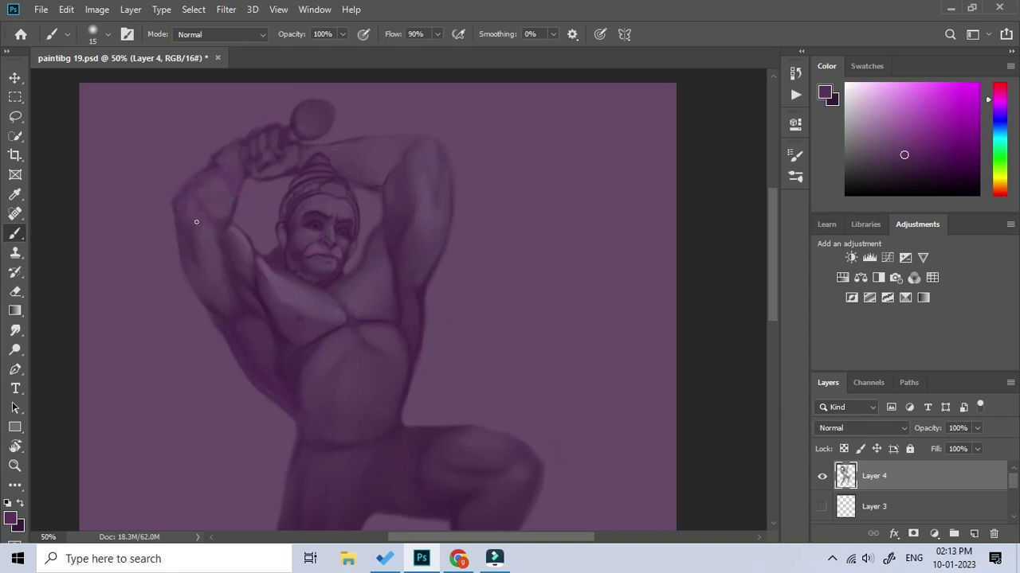
{"action": "left_click_drag", "start_coordinate": [434, 325], "coordinate": [430, 294]}
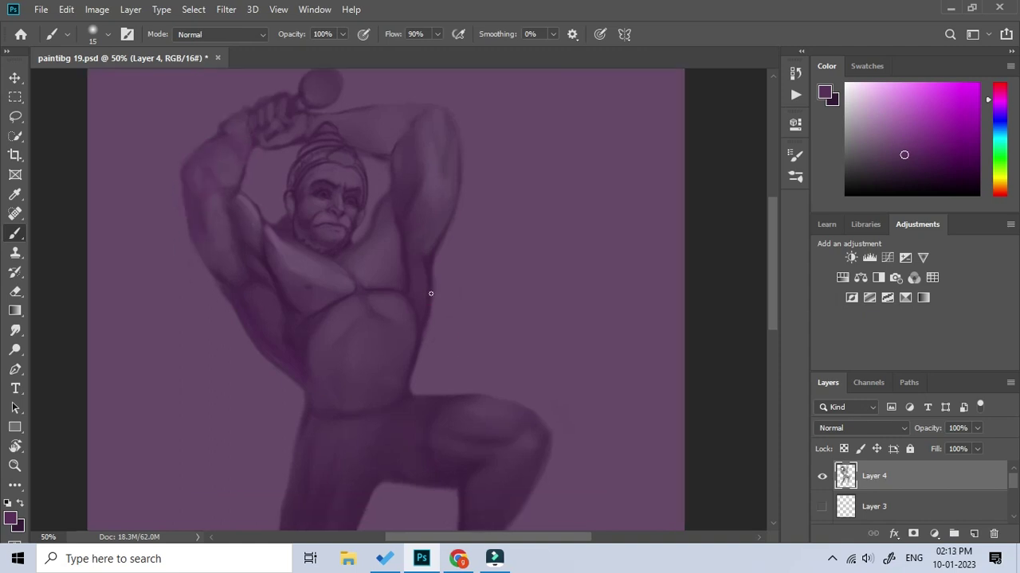
{"action": "left_click", "coordinate": [15, 329]}
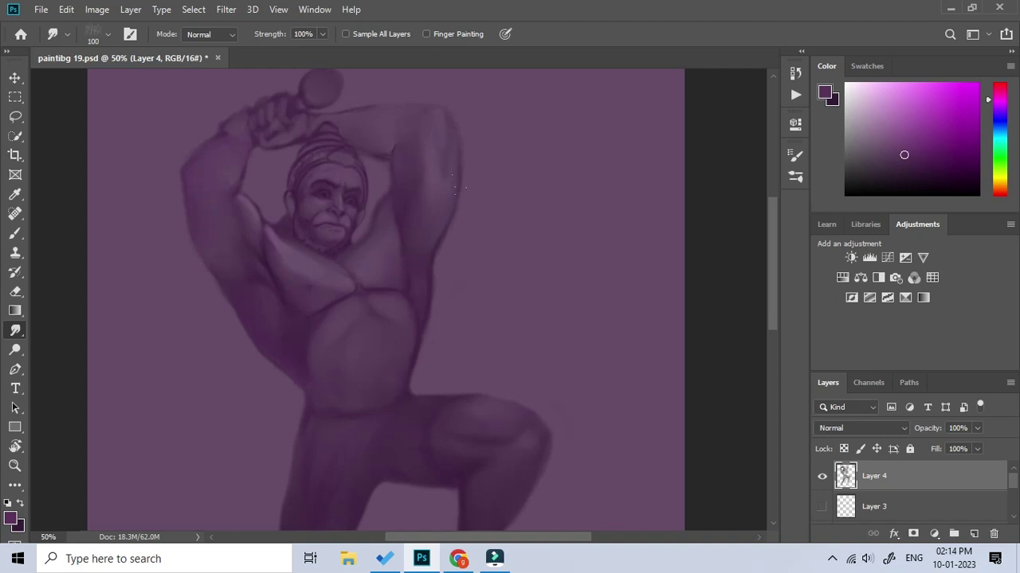
{"action": "left_click", "coordinate": [422, 175]}
{"action": "key", "text": "b"}
Darken the raised left arm's contour and top outline, softening the edge with Smudge
{"action": "left_click_drag", "start_coordinate": [185, 225], "coordinate": [194, 255]}
{"action": "mouse_move", "coordinate": [212, 193]}
{"action": "left_mouse_down"}
{"action": "mouse_move", "coordinate": [220, 188]}
{"action": "mouse_move", "coordinate": [198, 186]}
{"action": "left_mouse_up"}
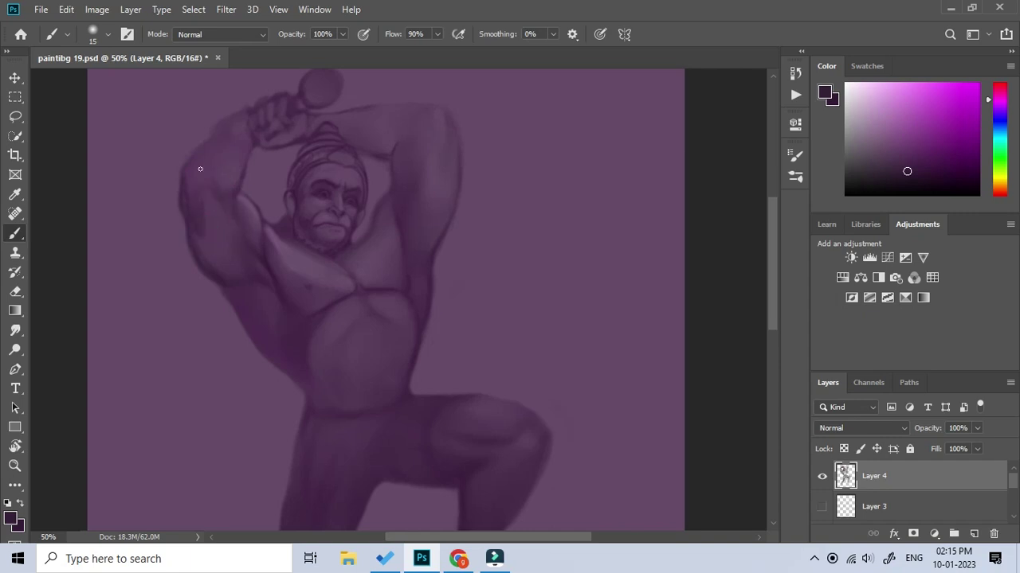
{"action": "left_click_drag", "start_coordinate": [243, 112], "coordinate": [188, 153]}
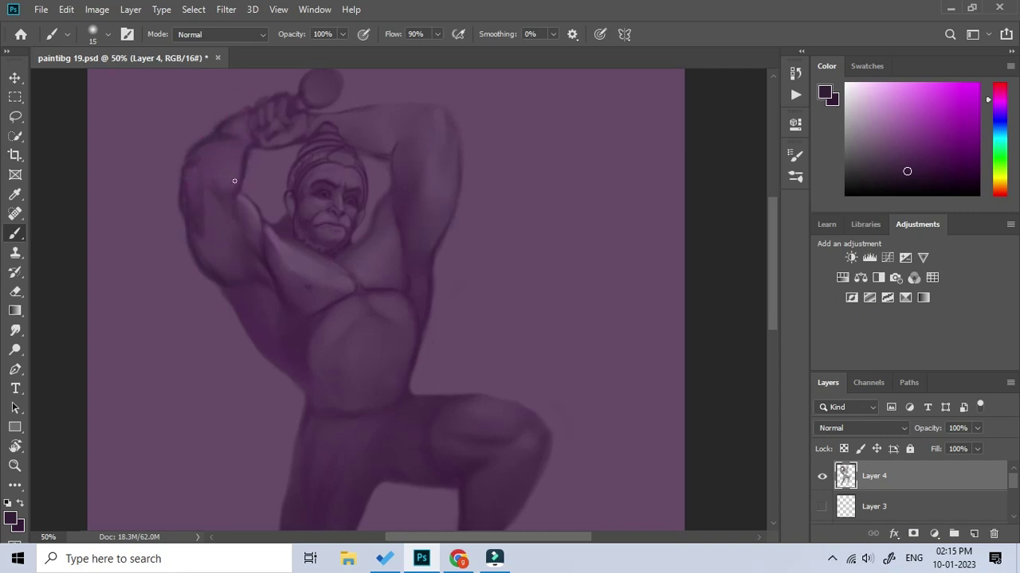
{"action": "key", "text": "r"}
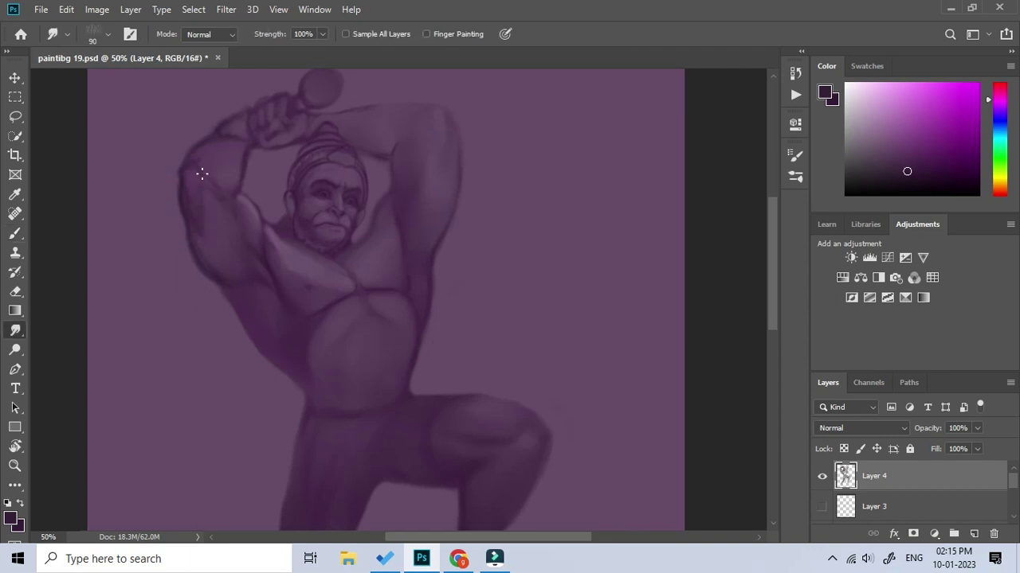
{"action": "left_click_drag", "start_coordinate": [218, 208], "coordinate": [192, 205]}
Paint a light bicep highlight with a short shading stroke below it
{"action": "key", "text": "b"}
{"action": "left_click", "coordinate": [224, 230], "text": "alt"}
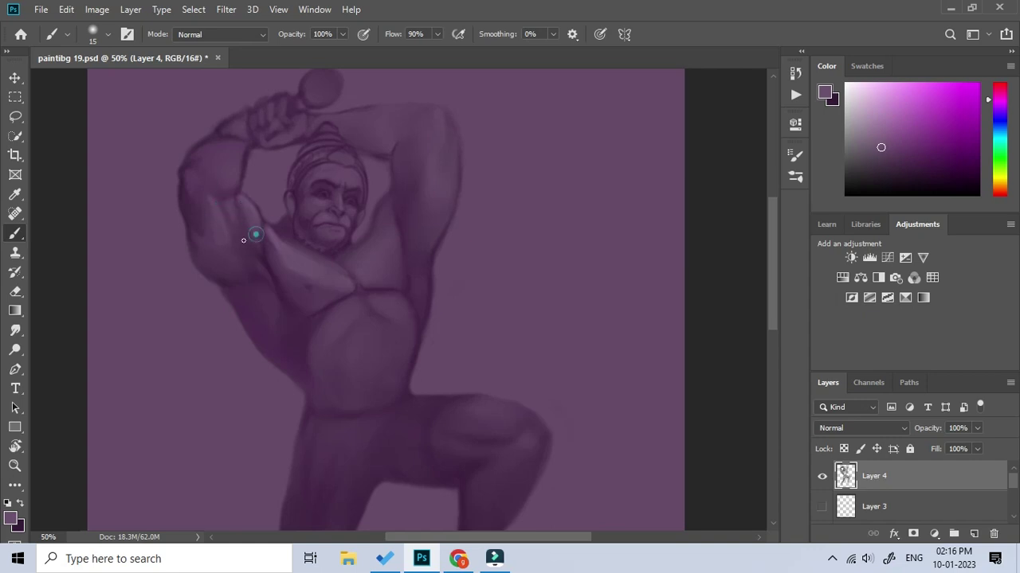
{"action": "left_click_drag", "start_coordinate": [211, 187], "coordinate": [193, 175]}
{"action": "left_click_drag", "start_coordinate": [195, 235], "coordinate": [210, 218]}
{"action": "key", "text": "r"}
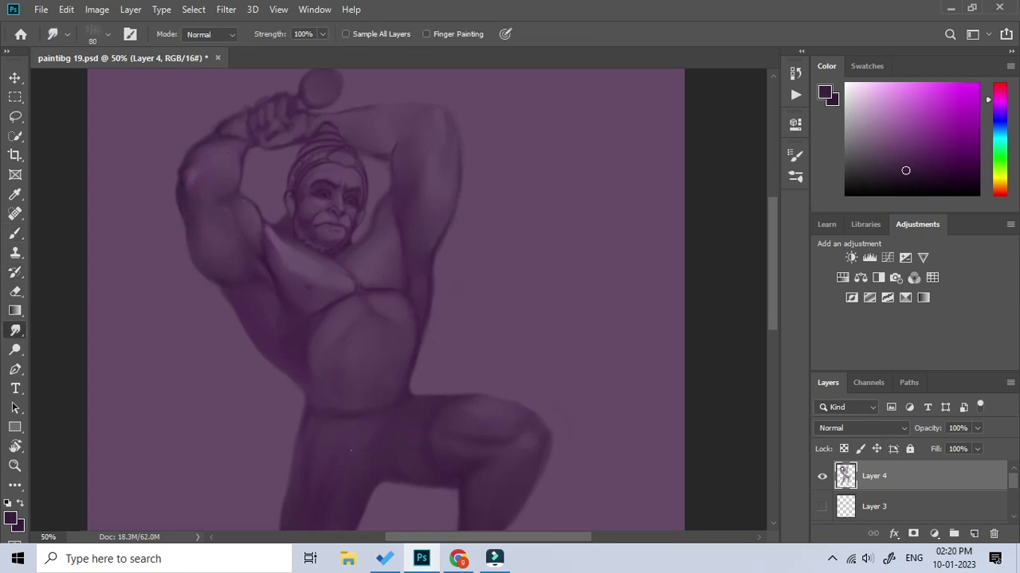
Reframe the view on the figure and add small brush dabs to the raised arm
{"action": "key", "text": "z"}
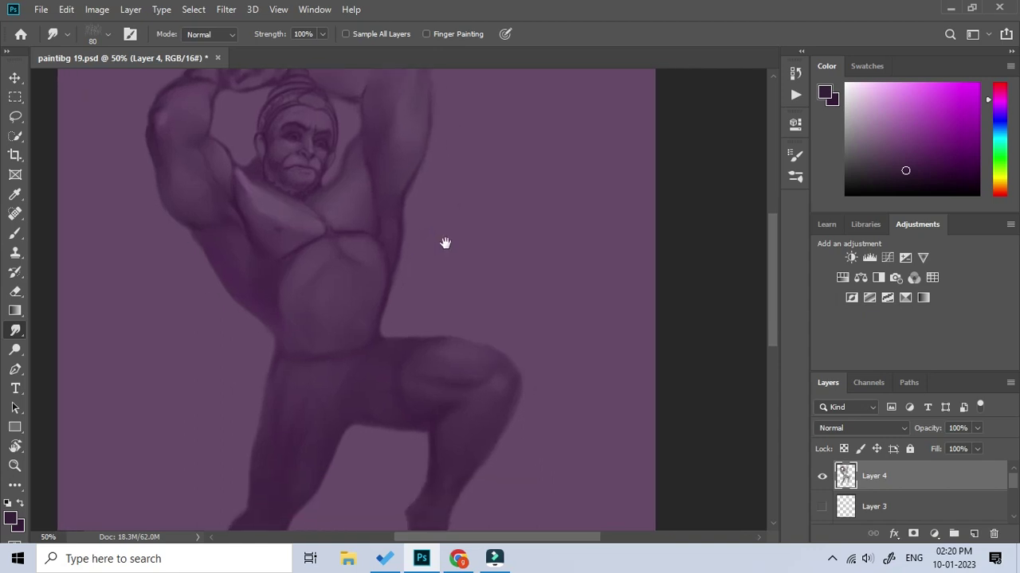
{"action": "left_click", "coordinate": [437, 255], "text": "alt"}
{"action": "left_click", "coordinate": [393, 171]}
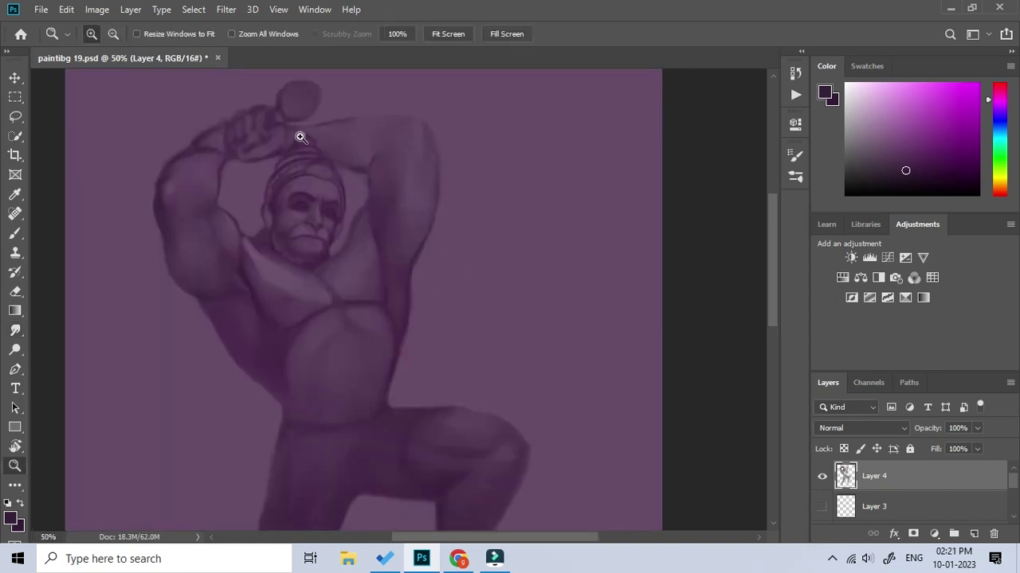
{"action": "key", "text": "b"}
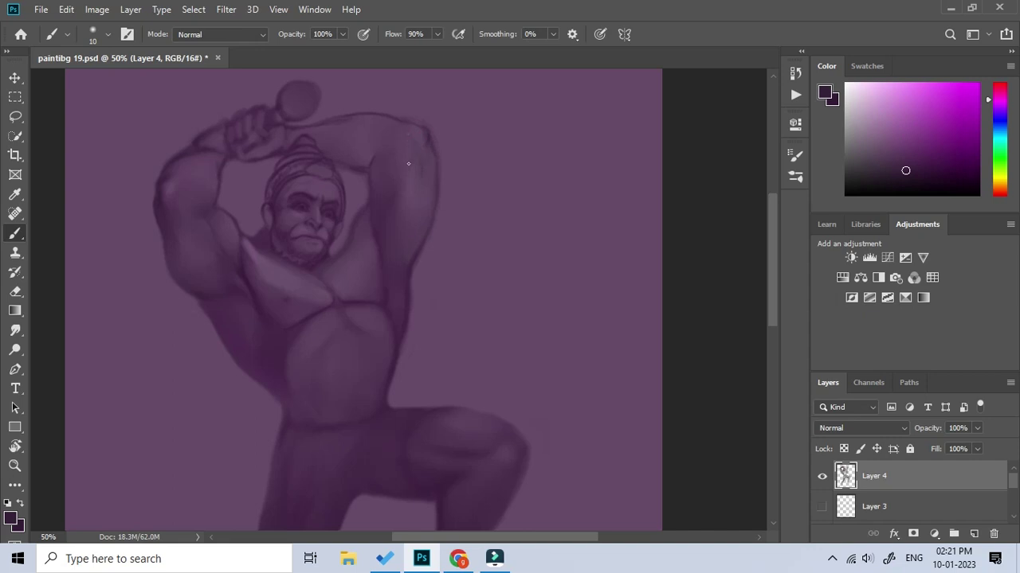
{"action": "left_click", "coordinate": [399, 268]}
{"action": "left_click", "coordinate": [389, 143]}
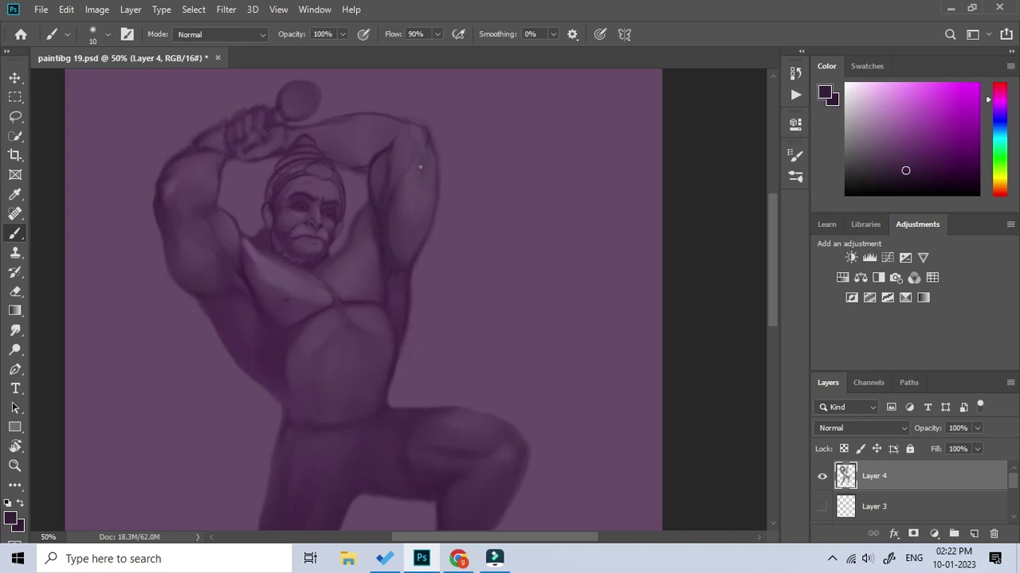
{"action": "left_click", "coordinate": [391, 114]}
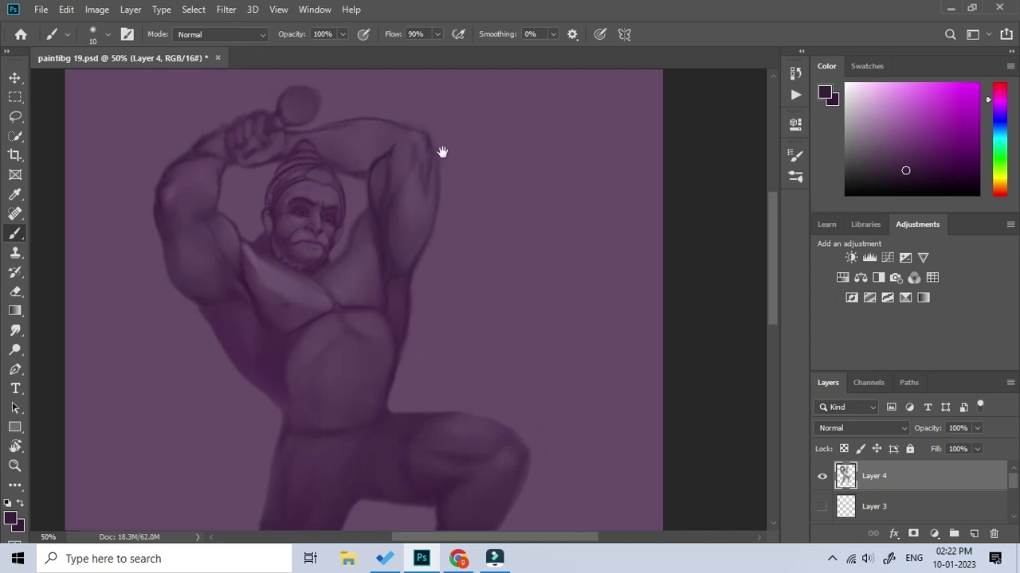
Smudge away the dark mark on the inner arm, then add more brush dabs
{"action": "key", "text": "r"}
{"action": "left_click", "coordinate": [361, 173]}
{"action": "left_click_drag", "start_coordinate": [390, 168], "coordinate": [372, 239]}
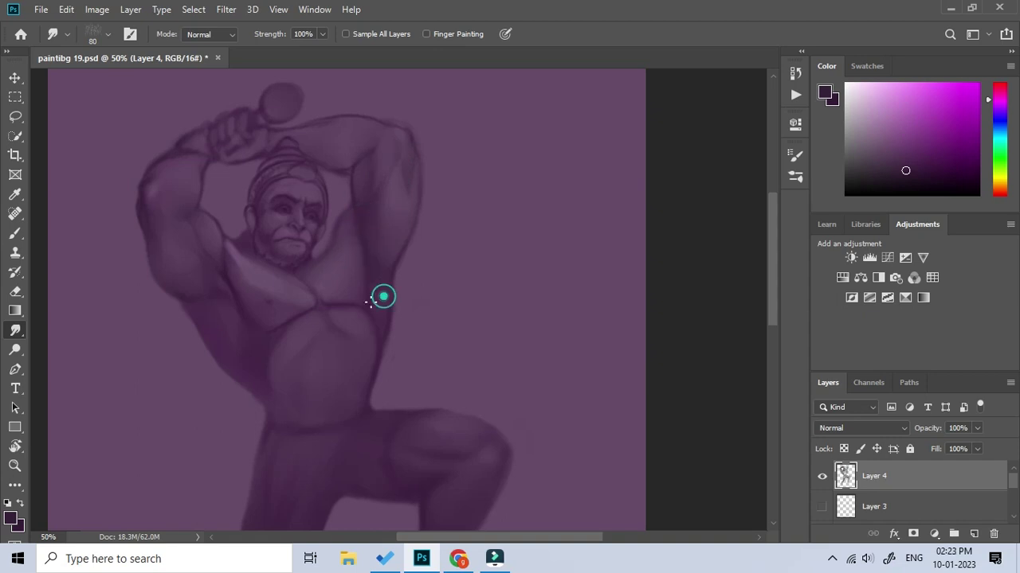
{"action": "key", "text": "b"}
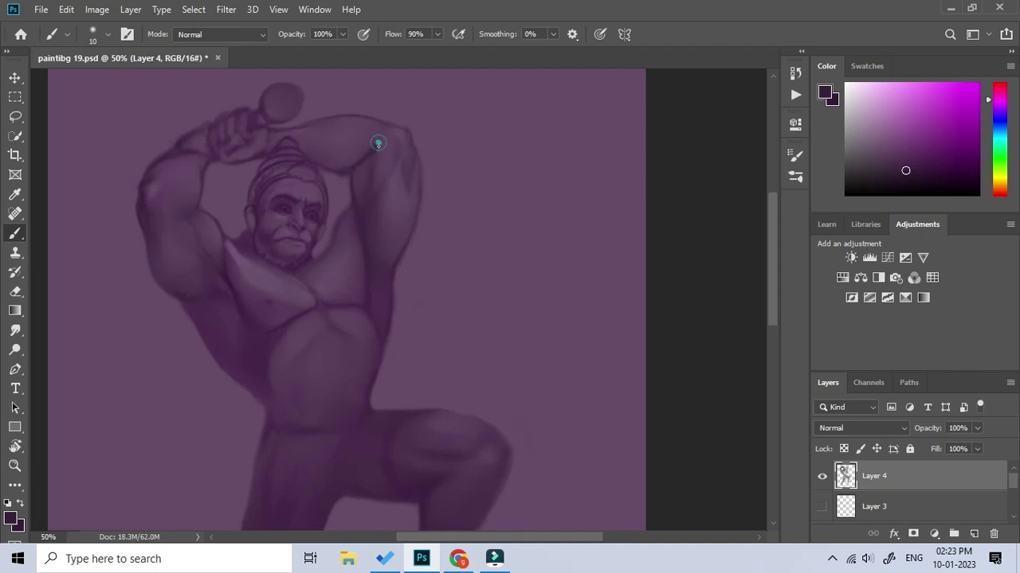
{"action": "left_click", "coordinate": [382, 142]}
{"action": "left_click", "coordinate": [374, 193]}
{"action": "left_click", "coordinate": [391, 149]}
{"action": "left_click", "coordinate": [379, 235]}
Toggle between Smudge, Brush and Eraser, reducing the eraser size
{"action": "key", "text": "r"}
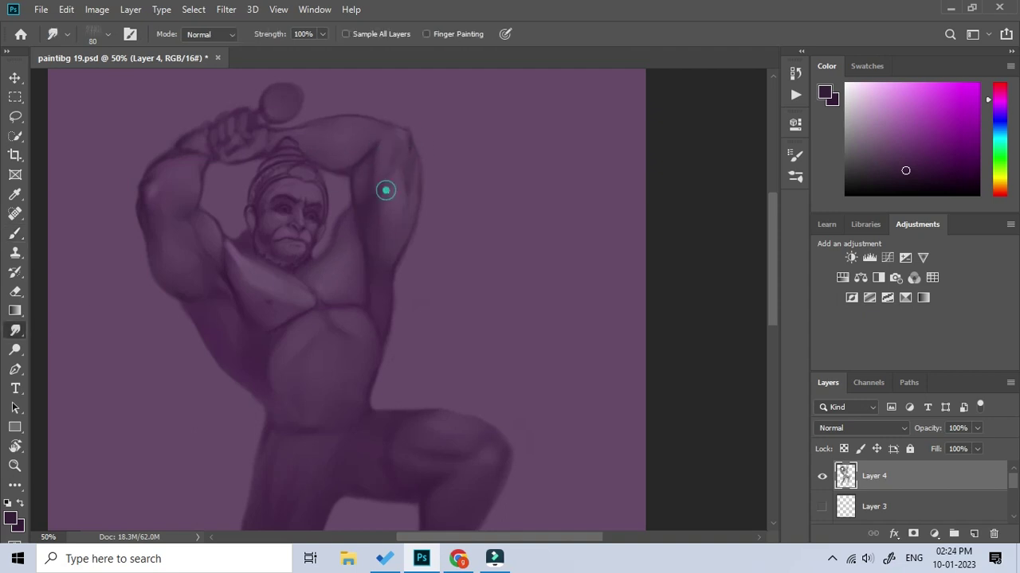
{"action": "scroll", "coordinate": [406, 201], "scroll_direction": "down", "scroll_amount": 3}
{"action": "scroll", "coordinate": [371, 161], "scroll_direction": "up", "scroll_amount": 3}
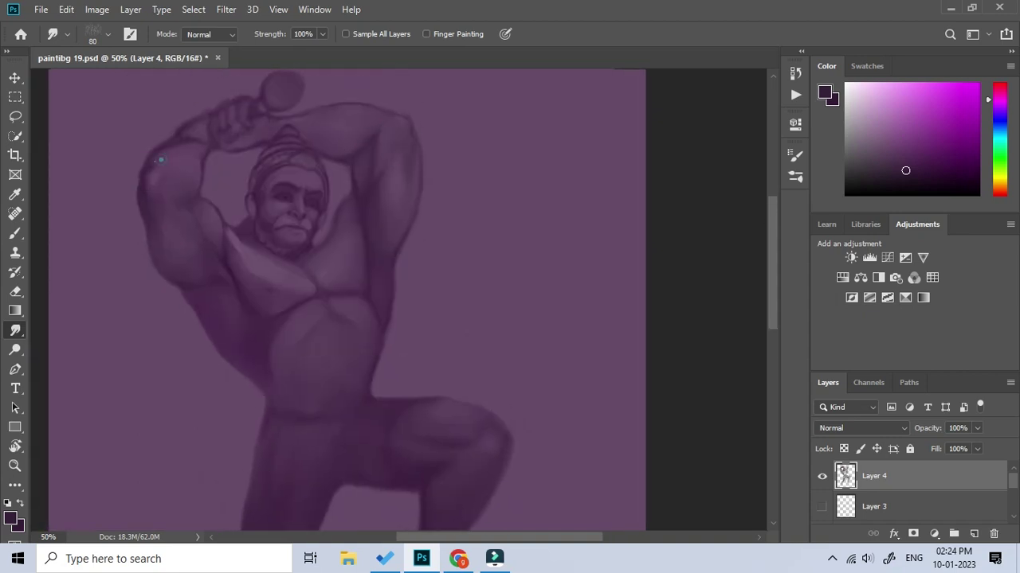
{"action": "key", "text": "b"}
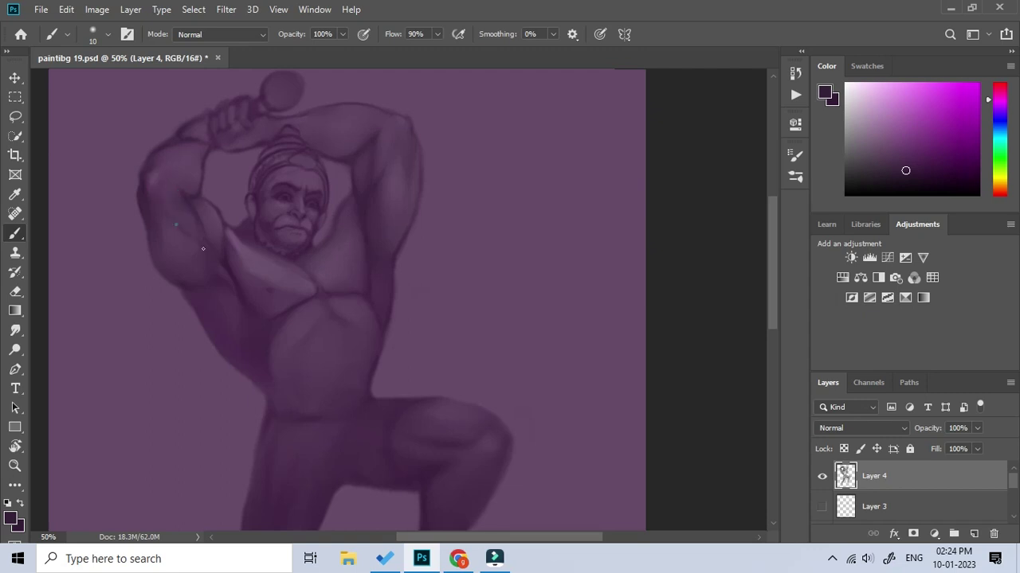
{"action": "key", "text": "r"}
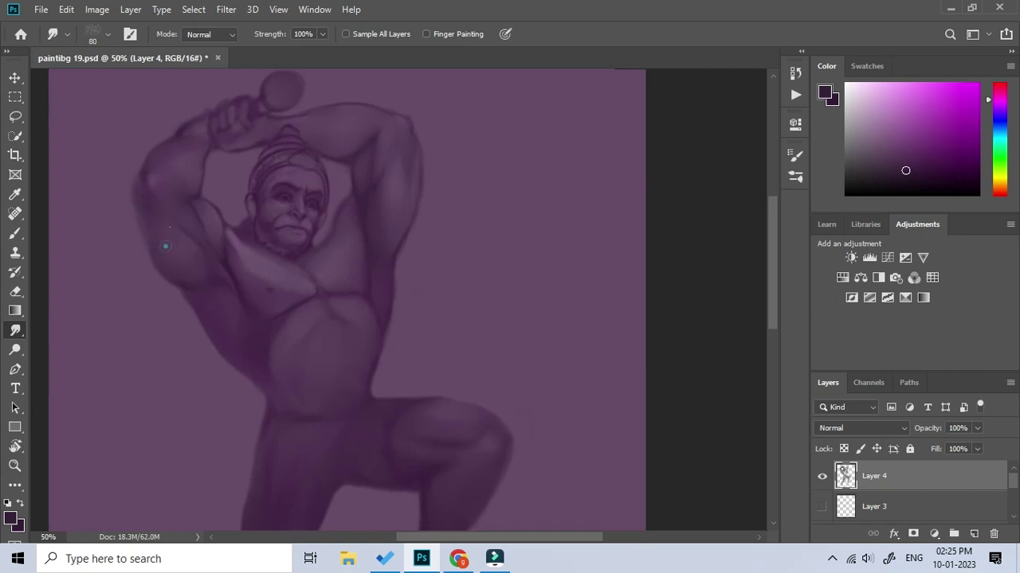
{"action": "key", "text": "e"}
{"action": "key", "text": "bracketleft"}
{"action": "key", "text": "bracketleft"}
{"action": "key", "text": "bracketleft"}
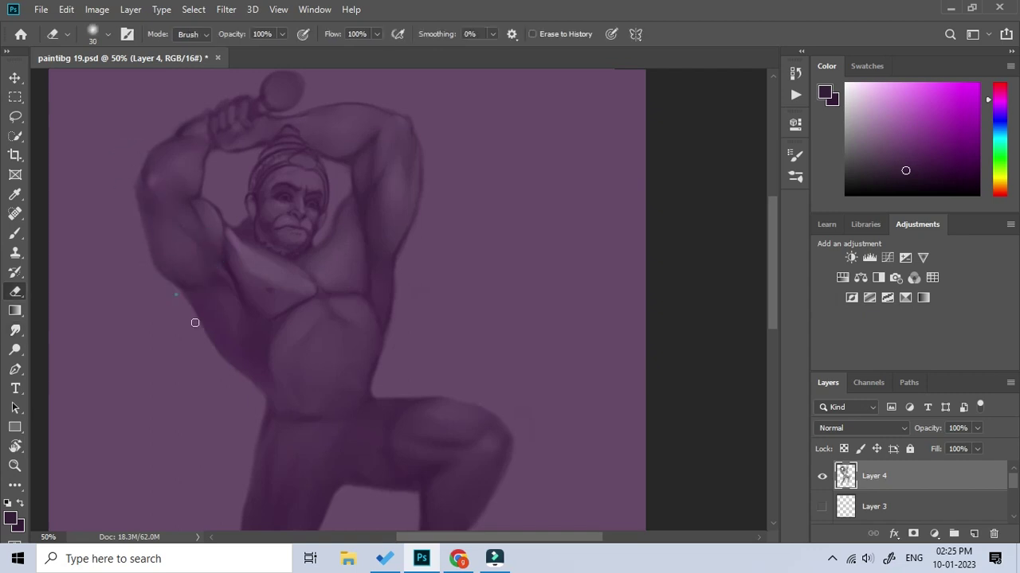
{"action": "scroll", "coordinate": [199, 326], "scroll_direction": "down", "scroll_amount": 2}
{"action": "scroll", "coordinate": [239, 360], "scroll_direction": "down", "scroll_amount": 2}
Pan the view and reduce the Smudge size from 80 to 45
{"action": "key", "text": "b"}
{"action": "scroll", "coordinate": [227, 322], "scroll_direction": "up", "scroll_amount": 4}
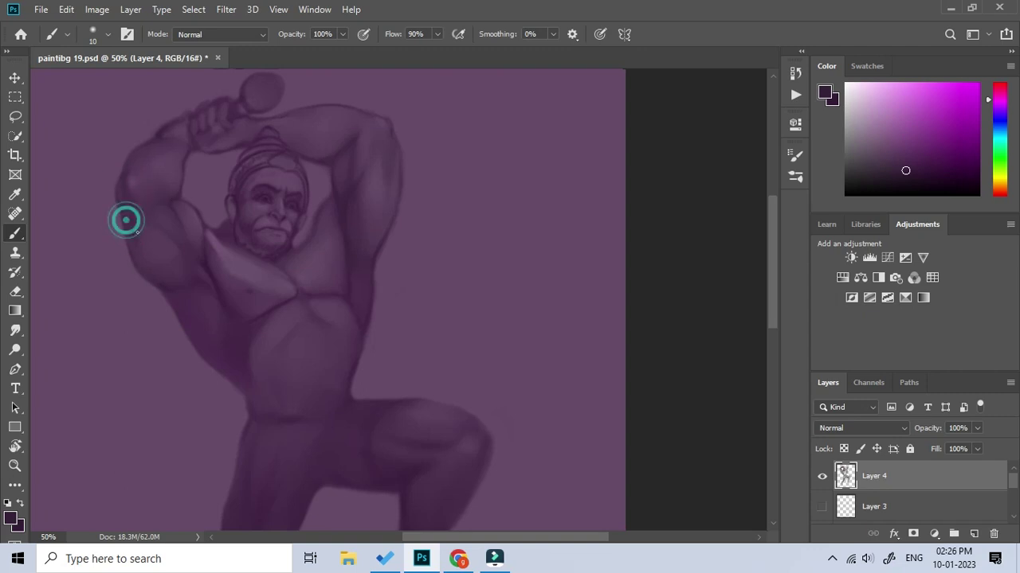
{"action": "key", "text": "r"}
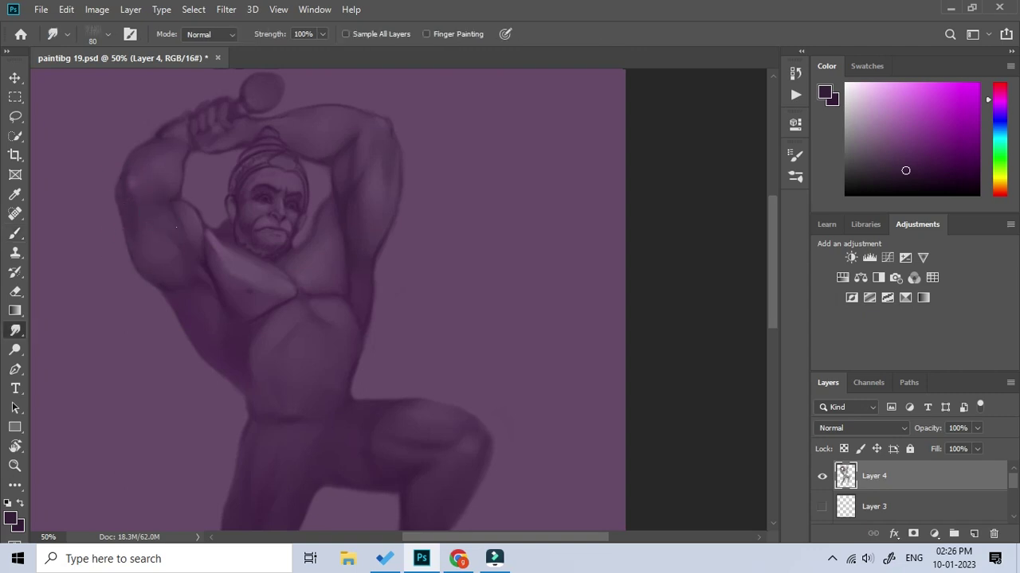
{"action": "left_click_drag", "start_coordinate": [417, 329], "coordinate": [397, 301]}
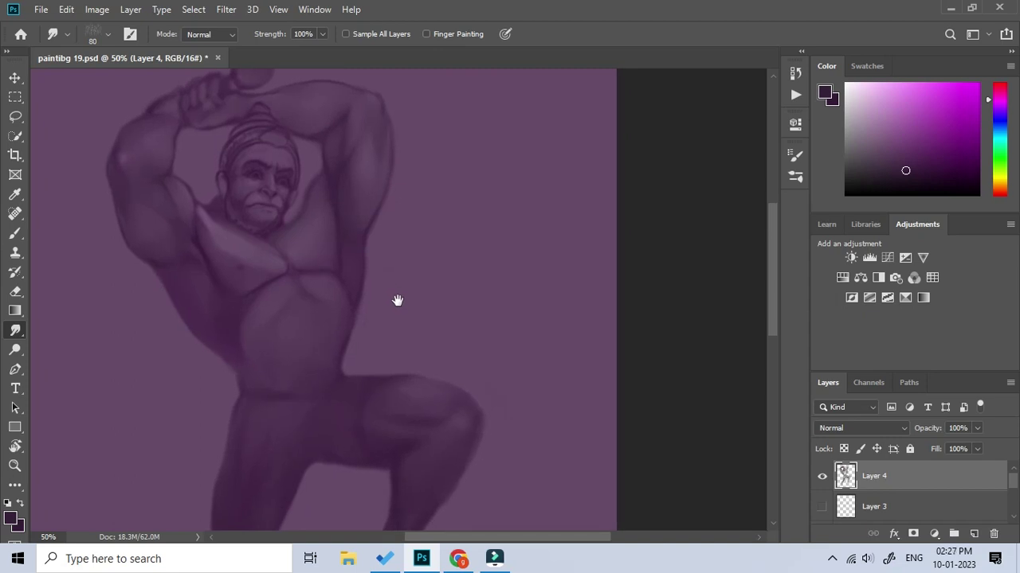
{"action": "scroll", "coordinate": [380, 285], "scroll_direction": "down", "scroll_amount": 3}
{"action": "scroll", "coordinate": [346, 221], "scroll_direction": "up", "scroll_amount": 5}
{"action": "key", "text": "bracketleft"}
{"action": "key", "text": "bracketleft"}
{"action": "key", "text": "bracketleft"}
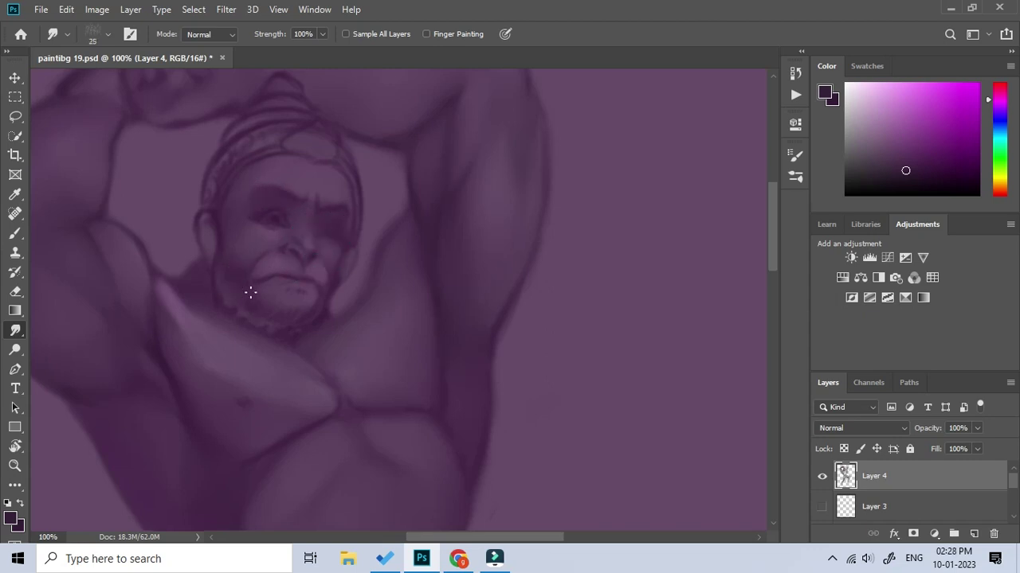
Zoom out and enlarge the Smudge brush to 90
{"action": "scroll", "coordinate": [410, 461], "scroll_direction": "down", "scroll_amount": 1}
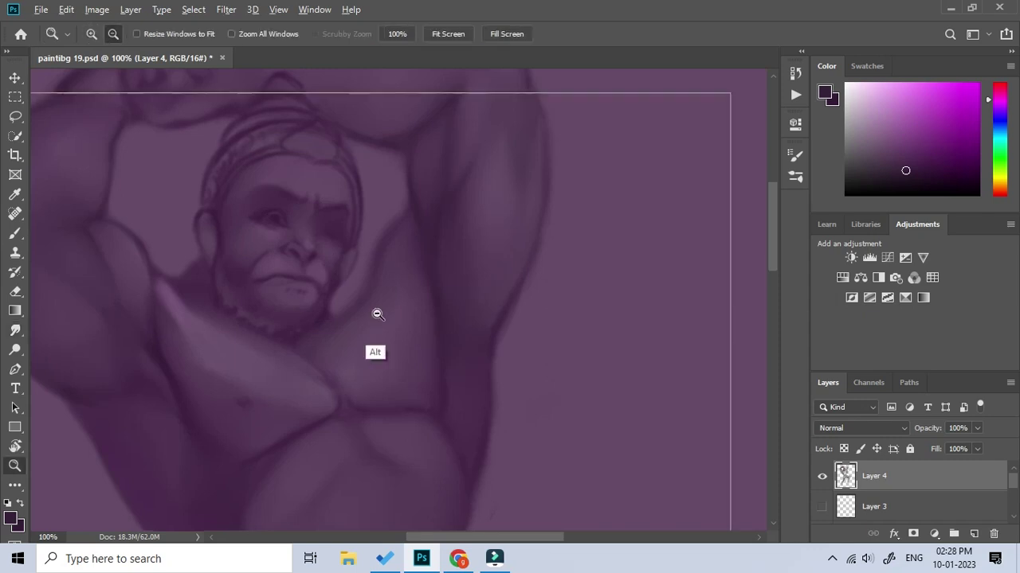
{"action": "scroll", "coordinate": [376, 314], "scroll_direction": "down", "scroll_amount": 2}
{"action": "scroll", "coordinate": [433, 239], "scroll_direction": "up", "scroll_amount": 1}
{"action": "key", "text": "b"}
{"action": "key", "text": "r"}
{"action": "key", "text": "bracketright"}
{"action": "key", "text": "bracketright"}
{"action": "key", "text": "bracketright"}
{"action": "key", "text": "bracketright"}
{"action": "key", "text": "bracketright"}
{"action": "key", "text": "bracketright"}
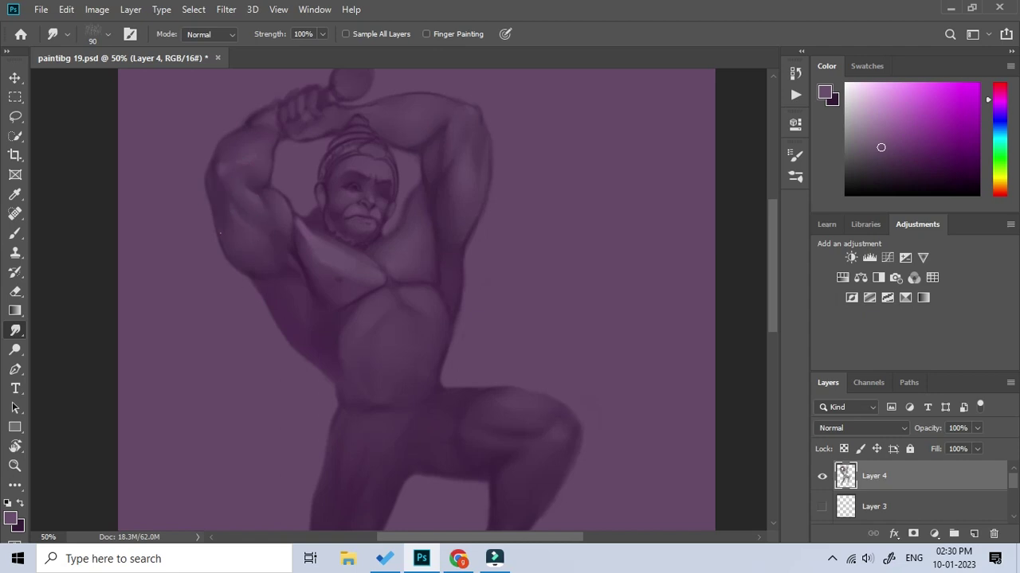
With the Brush tool, sample a darker purple from the figure's arm
{"action": "key", "text": "b"}
{"action": "left_click", "coordinate": [259, 138], "text": "alt"}
{"action": "left_click", "coordinate": [213, 160], "text": "alt"}
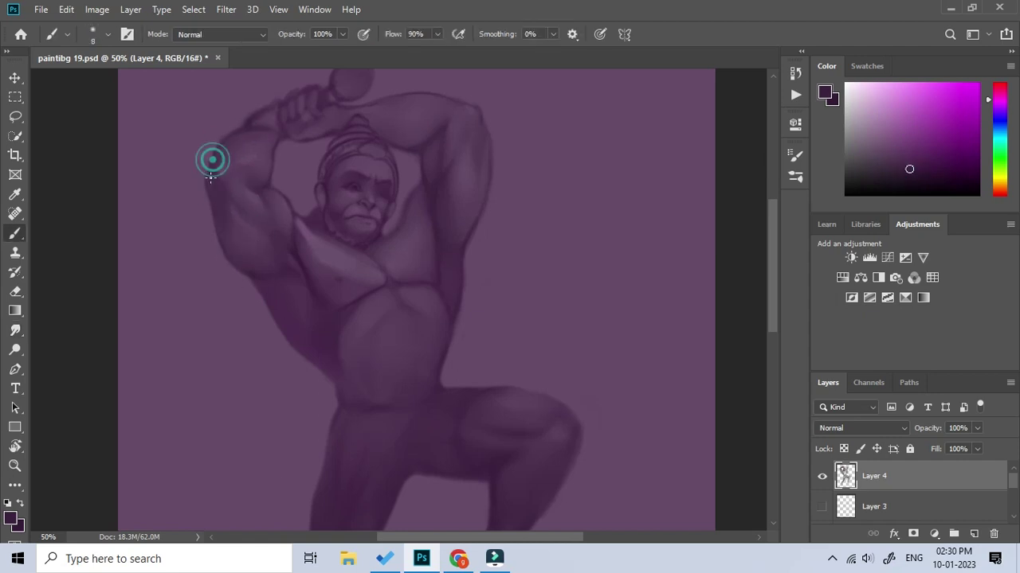
{"action": "scroll", "coordinate": [227, 239], "scroll_direction": "up", "scroll_amount": 1}
{"action": "left_click", "coordinate": [217, 258], "text": "alt"}
{"action": "left_click", "coordinate": [278, 306], "text": "alt"}
Pick a slightly different purple and extend dark shading down the torso's side
{"action": "scroll", "coordinate": [410, 246], "scroll_direction": "up", "scroll_amount": 1}
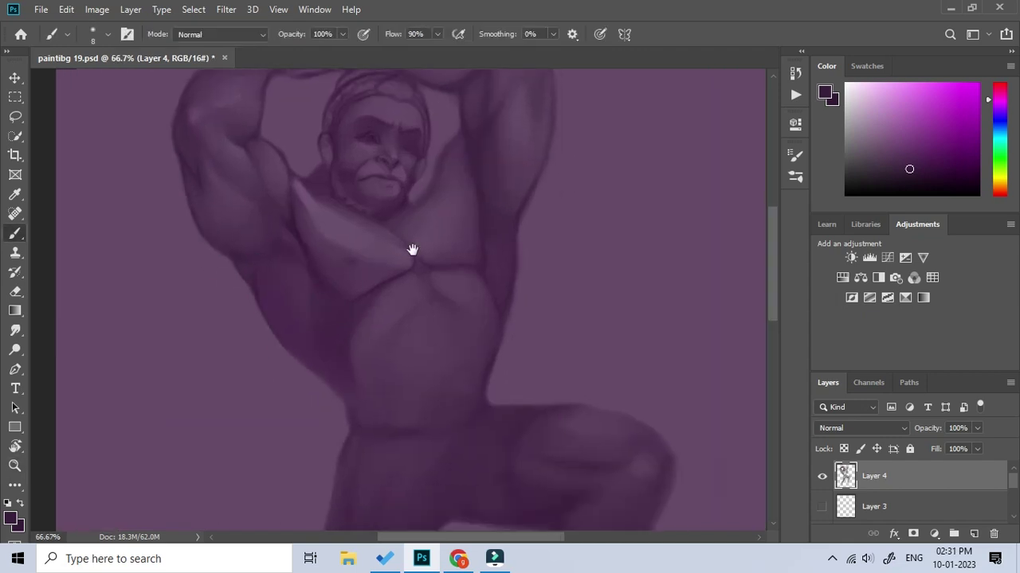
{"action": "scroll", "coordinate": [409, 246], "scroll_direction": "up", "scroll_amount": 1}
{"action": "key", "text": "r"}
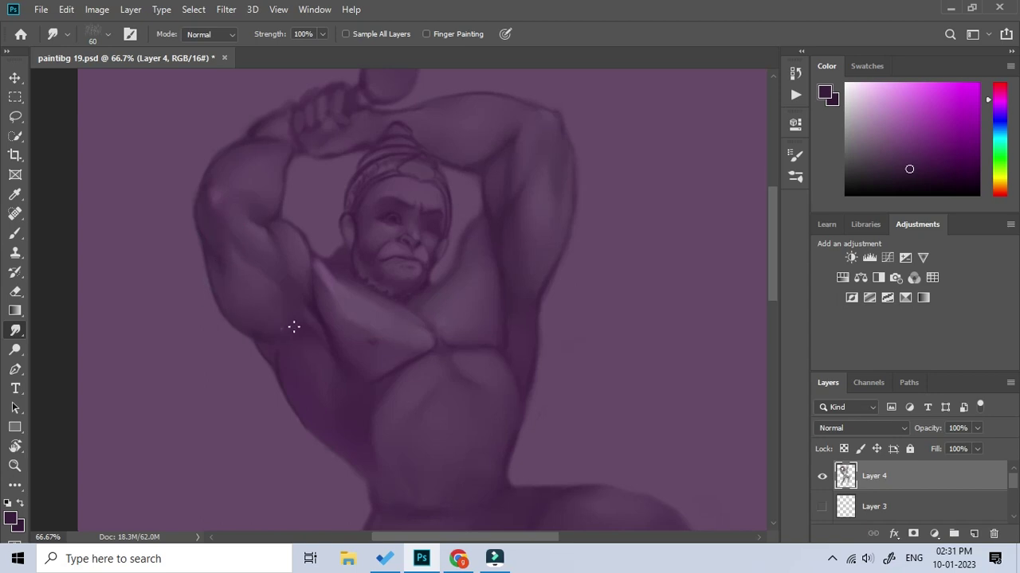
{"action": "left_click_drag", "start_coordinate": [293, 327], "coordinate": [278, 255]}
{"action": "key", "text": "b"}
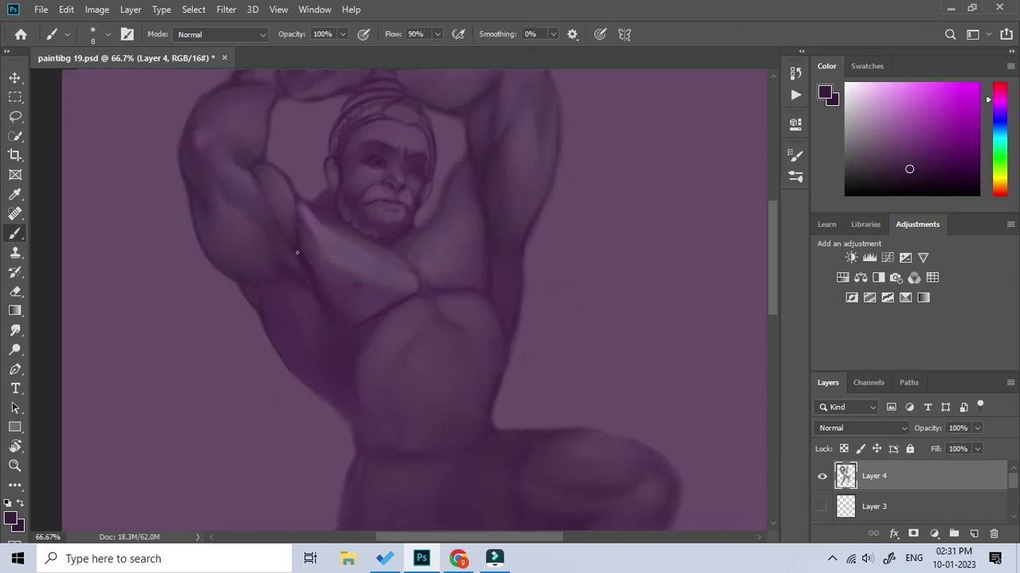
{"action": "left_click", "coordinate": [316, 316], "text": "alt"}
{"action": "left_click", "coordinate": [343, 340], "text": "alt"}
{"action": "left_click_drag", "start_coordinate": [325, 341], "coordinate": [335, 386]}
Smudge-blend the shading near the armpit
{"action": "key", "text": "r"}
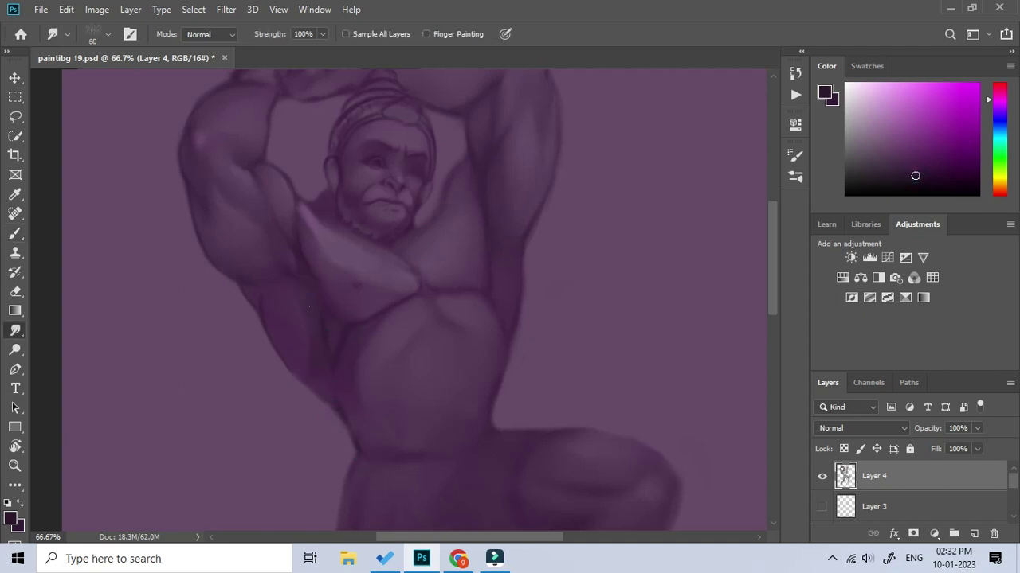
{"action": "left_click_drag", "start_coordinate": [313, 336], "coordinate": [314, 312]}
{"action": "scroll", "coordinate": [271, 363], "scroll_direction": "right", "scroll_amount": 2}
{"action": "scroll", "coordinate": [271, 363], "scroll_direction": "up", "scroll_amount": 2}
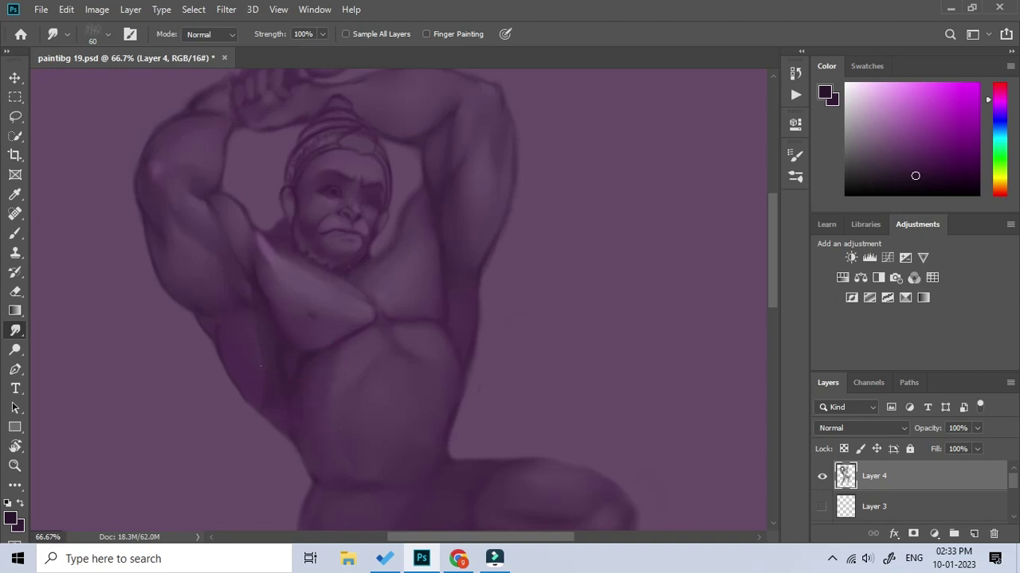
{"action": "key", "text": "b"}
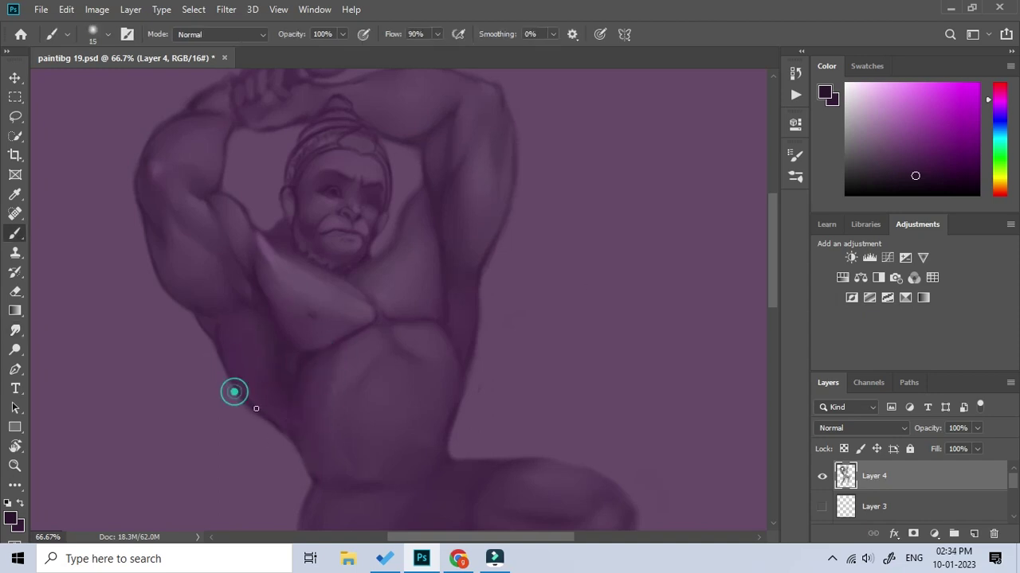
{"action": "scroll", "coordinate": [410, 302], "scroll_direction": "down", "scroll_amount": 2}
{"action": "scroll", "coordinate": [410, 302], "scroll_direction": "right", "scroll_amount": 2}
{"action": "scroll", "coordinate": [410, 302], "scroll_direction": "up", "scroll_amount": 3}
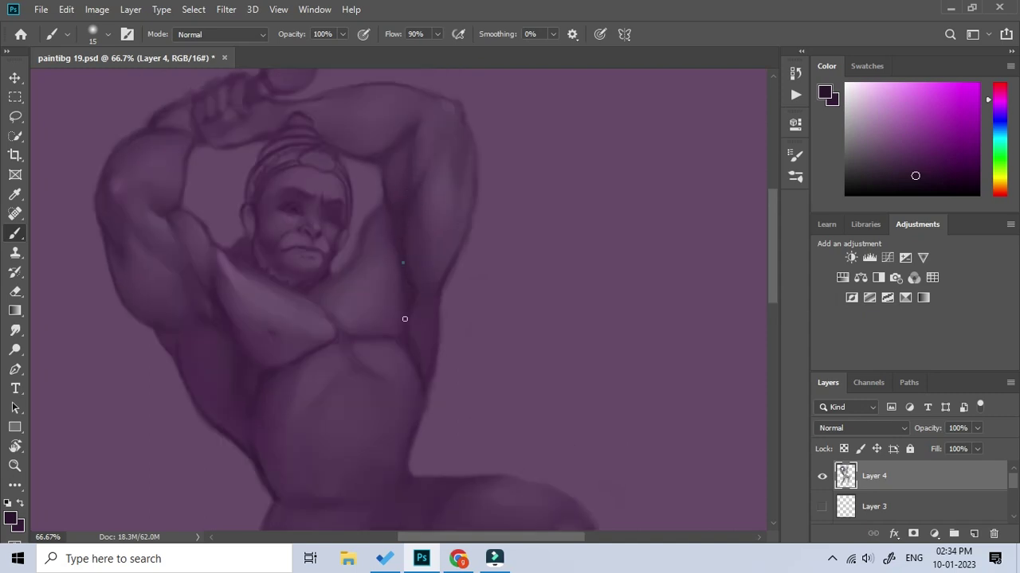
Sample a shade from the chest and dab it onto the chest and shoulder
{"action": "key", "text": "i"}
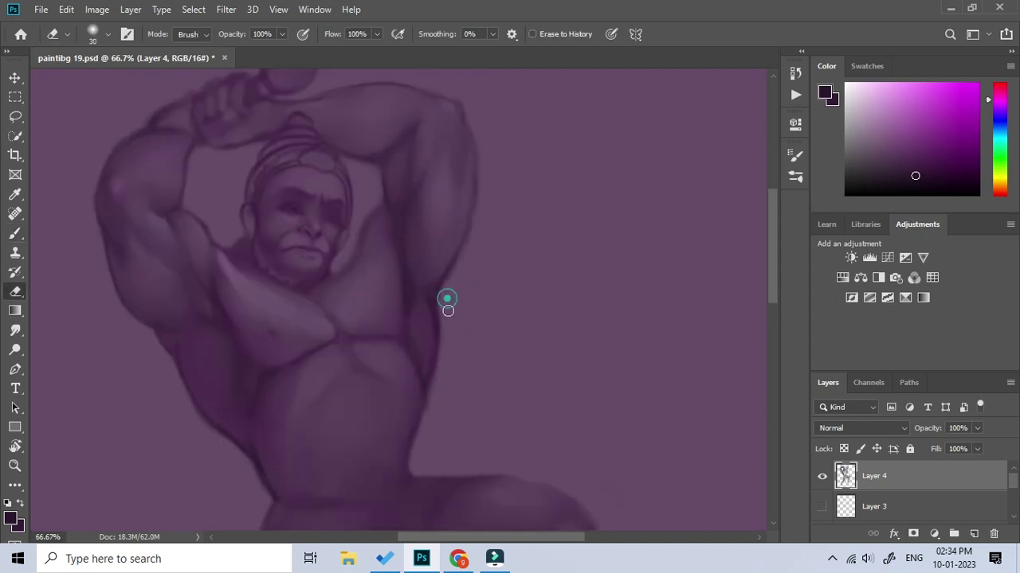
{"action": "scroll", "coordinate": [458, 296], "scroll_direction": "up", "scroll_amount": 2}
{"action": "scroll", "coordinate": [458, 287], "scroll_direction": "down", "scroll_amount": 2}
{"action": "left_click", "coordinate": [188, 365]}
{"action": "key", "text": "b"}
{"action": "left_click", "coordinate": [356, 249]}
{"action": "left_click", "coordinate": [387, 152]}
{"action": "left_click", "coordinate": [411, 194]}
{"action": "left_click", "coordinate": [351, 260]}
Dab shading on the chest, right shoulder, lower body and left arm
{"action": "left_click", "coordinate": [327, 289]}
{"action": "left_click", "coordinate": [447, 240]}
{"action": "left_click", "coordinate": [250, 457]}
{"action": "left_click", "coordinate": [177, 364]}
{"action": "left_click", "coordinate": [154, 188]}
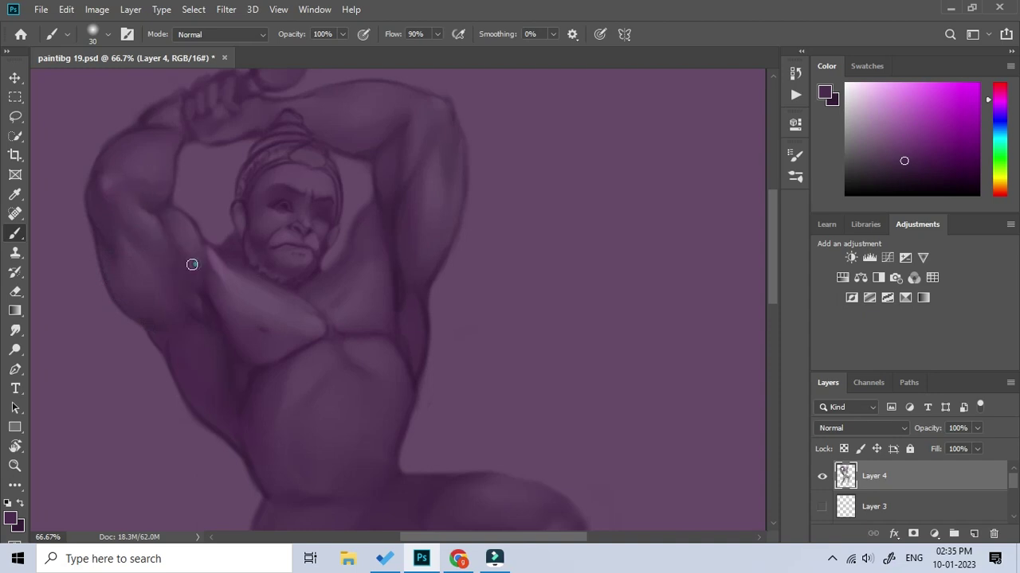
Darken the abdomen muscles with several brush dabs
{"action": "scroll", "coordinate": [389, 368], "scroll_direction": "down", "scroll_amount": 3}
{"action": "scroll", "coordinate": [370, 372], "scroll_direction": "down", "scroll_amount": 1}
{"action": "left_click", "coordinate": [366, 320]}
{"action": "left_click", "coordinate": [406, 334]}
{"action": "left_click", "coordinate": [393, 371]}
{"action": "left_click", "coordinate": [405, 361]}
{"action": "left_click", "coordinate": [378, 409]}
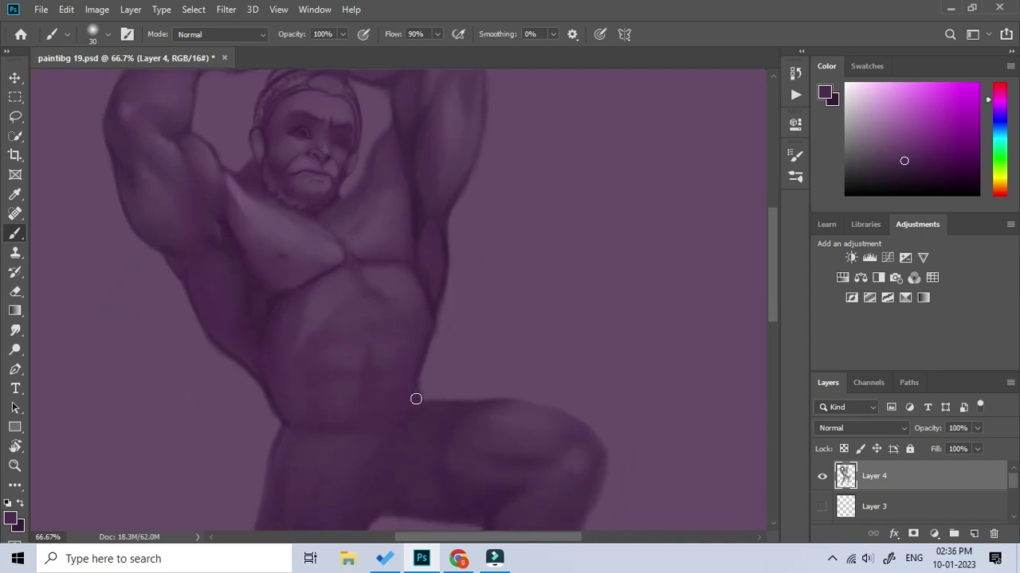
Dab shading on the abdomen and sample a darker colour for the waistline
{"action": "scroll", "coordinate": [326, 427], "scroll_direction": "up", "scroll_amount": 1}
{"action": "scroll", "coordinate": [451, 339], "scroll_direction": "right", "scroll_amount": 2}
{"action": "scroll", "coordinate": [451, 339], "scroll_direction": "down", "scroll_amount": 2}
{"action": "left_click", "coordinate": [342, 320]}
{"action": "left_click", "coordinate": [254, 393]}
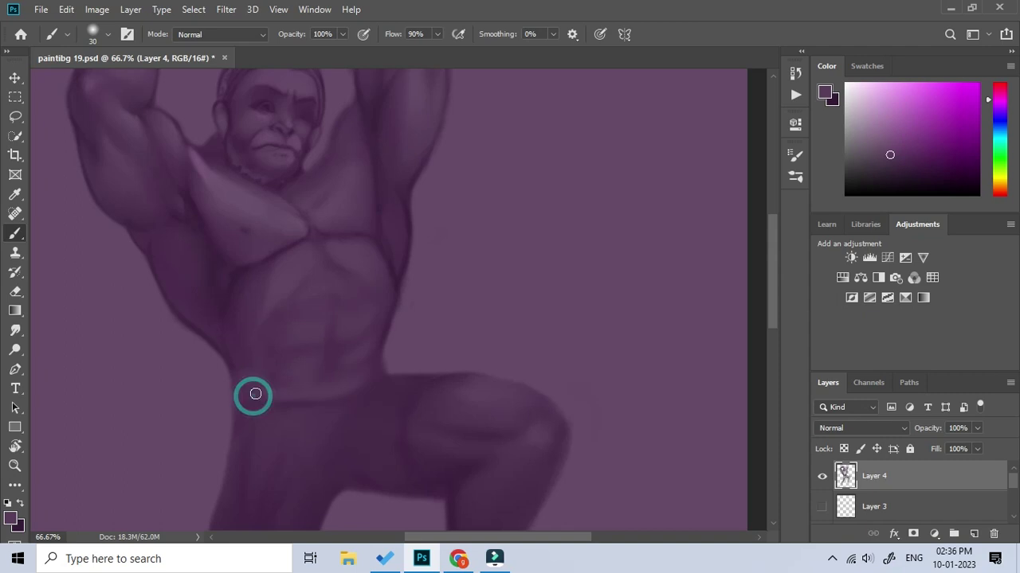
{"action": "left_click", "coordinate": [385, 371], "text": "alt"}
At brush size 20, paint a dark waist line and darken the left thigh and right calf edges
{"action": "key", "text": "bracketleft"}
{"action": "left_click_drag", "start_coordinate": [227, 393], "coordinate": [299, 405]}
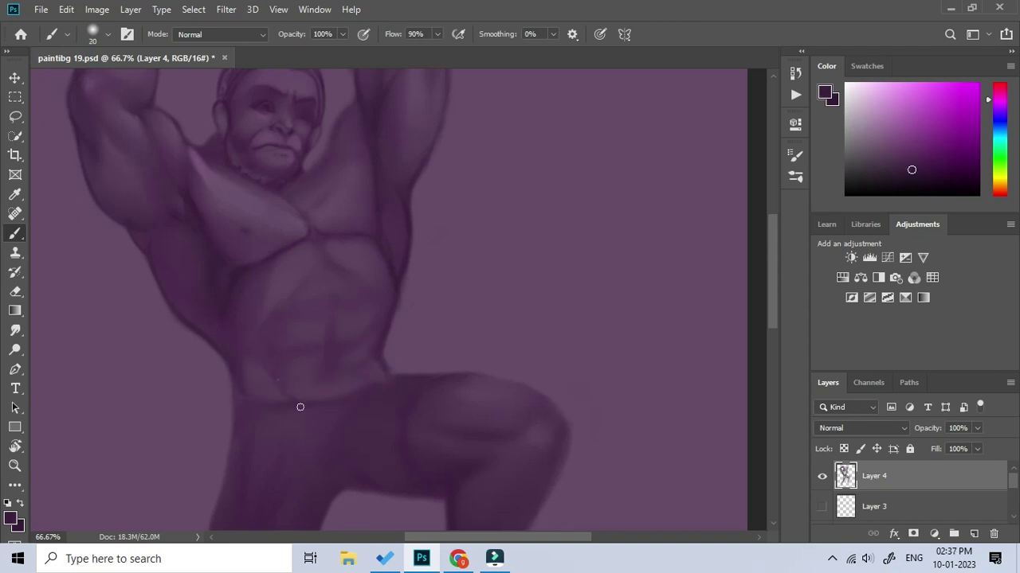
{"action": "scroll", "coordinate": [419, 369], "scroll_direction": "down", "scroll_amount": 3}
{"action": "left_click_drag", "start_coordinate": [223, 319], "coordinate": [227, 391]}
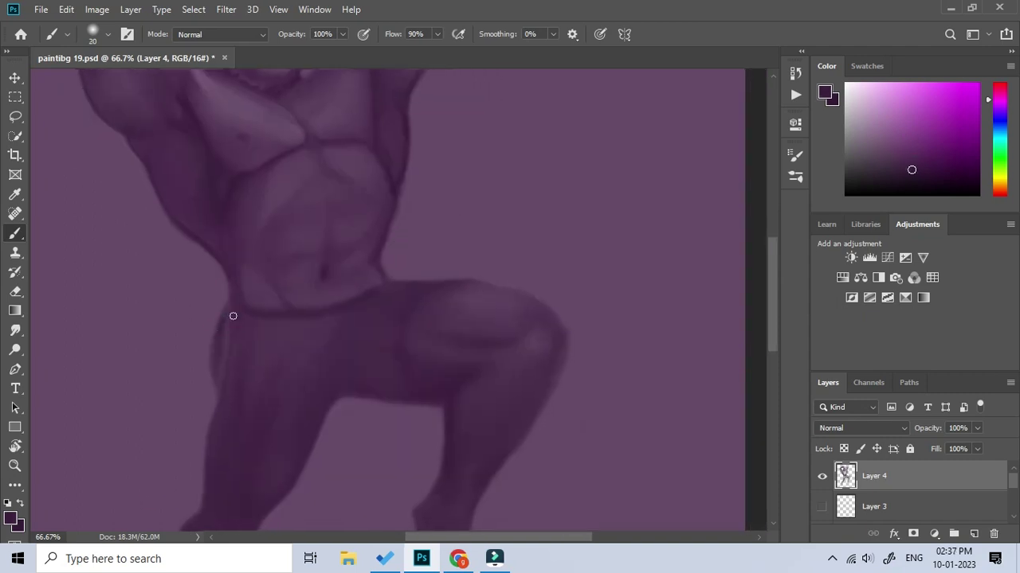
{"action": "left_click_drag", "start_coordinate": [218, 355], "coordinate": [206, 451]}
{"action": "key", "text": "ctrl+minus"}
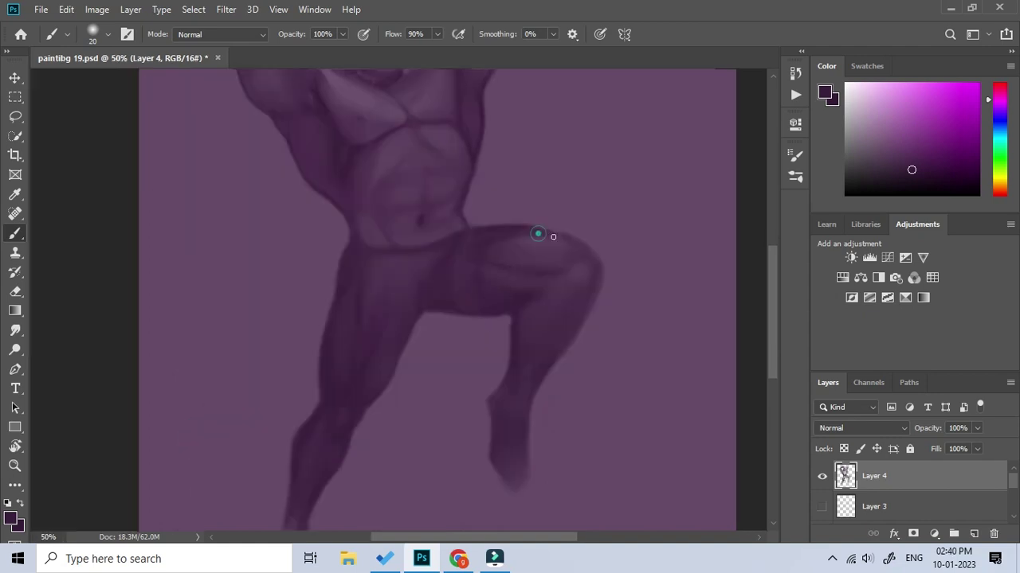
{"action": "left_click_drag", "start_coordinate": [588, 312], "coordinate": [541, 399]}
Zoom and pan to frame the thigh, toggling Smudge, Brush and Eraser
{"action": "key", "text": "z"}
{"action": "key", "text": "ctrl+minus"}
{"action": "key", "text": "ctrl+minus"}
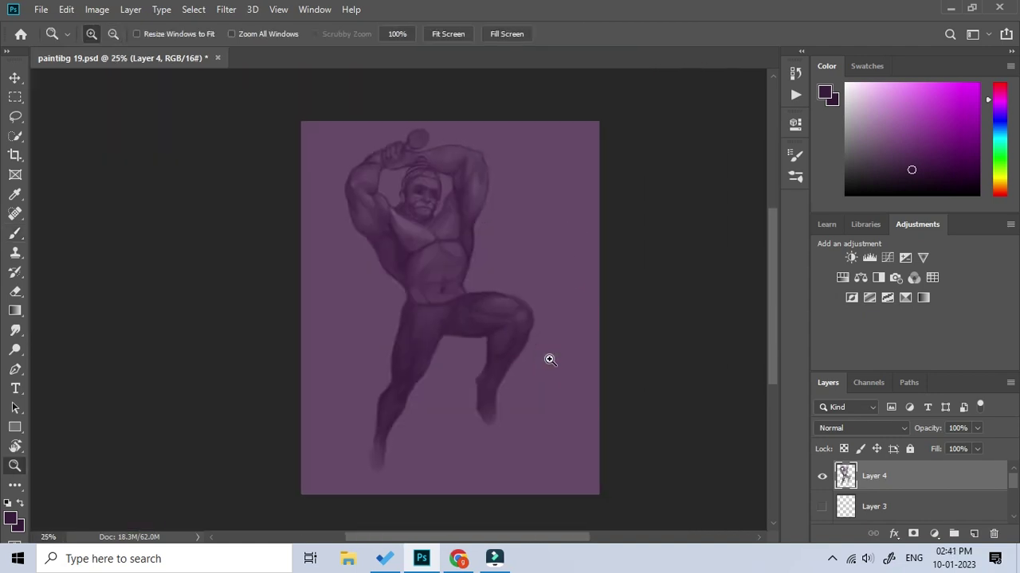
{"action": "left_click", "coordinate": [478, 290]}
{"action": "key", "text": "r"}
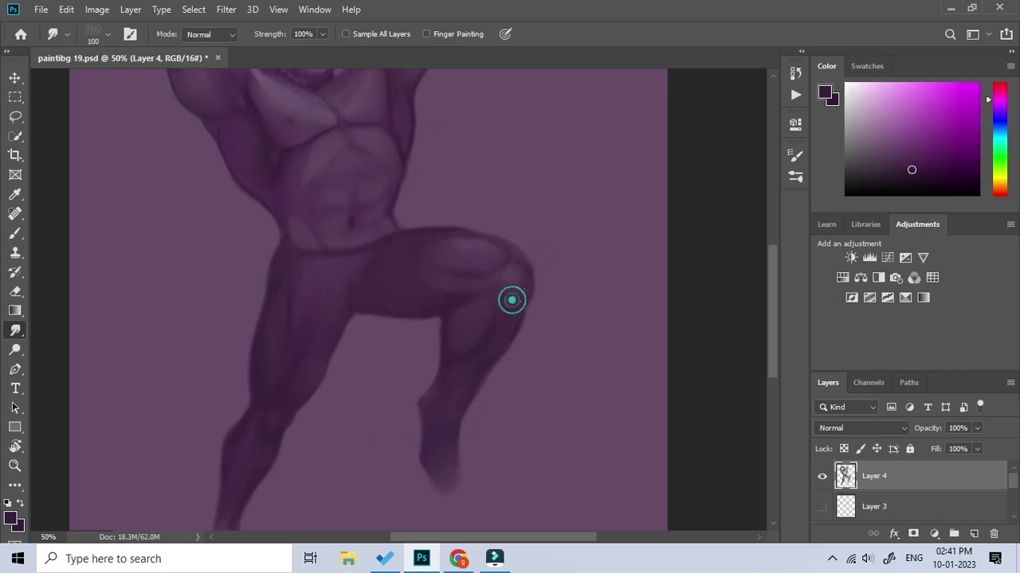
{"action": "key", "text": "b"}
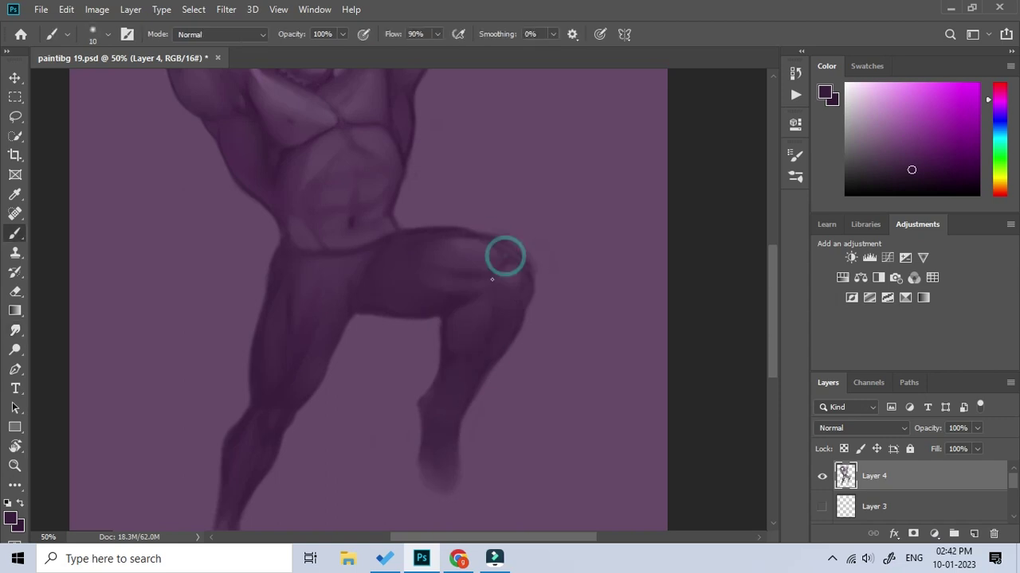
{"action": "key", "text": "e"}
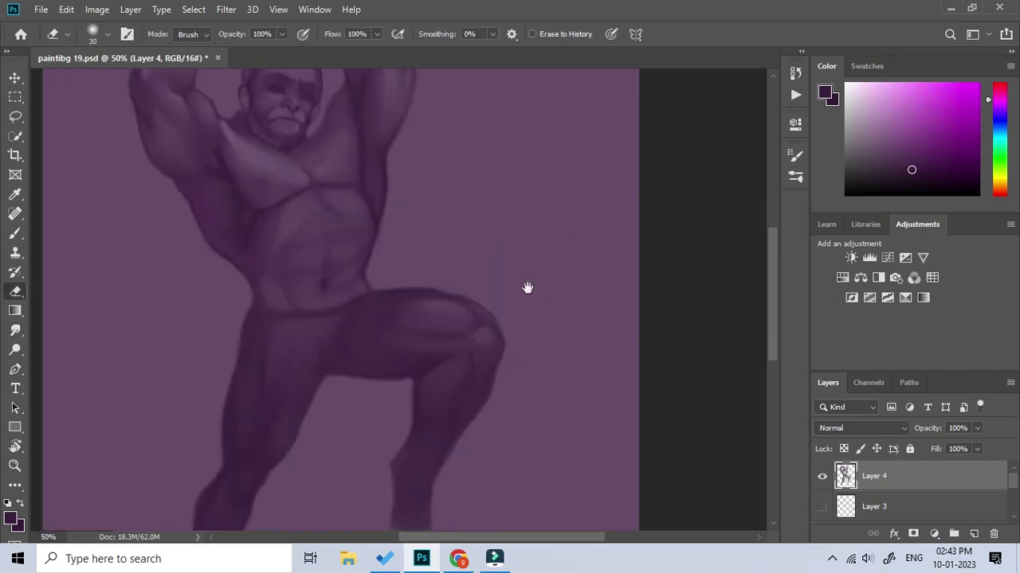
{"action": "left_click_drag", "start_coordinate": [535, 264], "coordinate": [400, 344]}
Sample a lighter colour and paint lighter strokes on the left leg at 33.33% zoom
{"action": "key", "text": "z"}
{"action": "left_click", "coordinate": [512, 317], "text": "alt"}
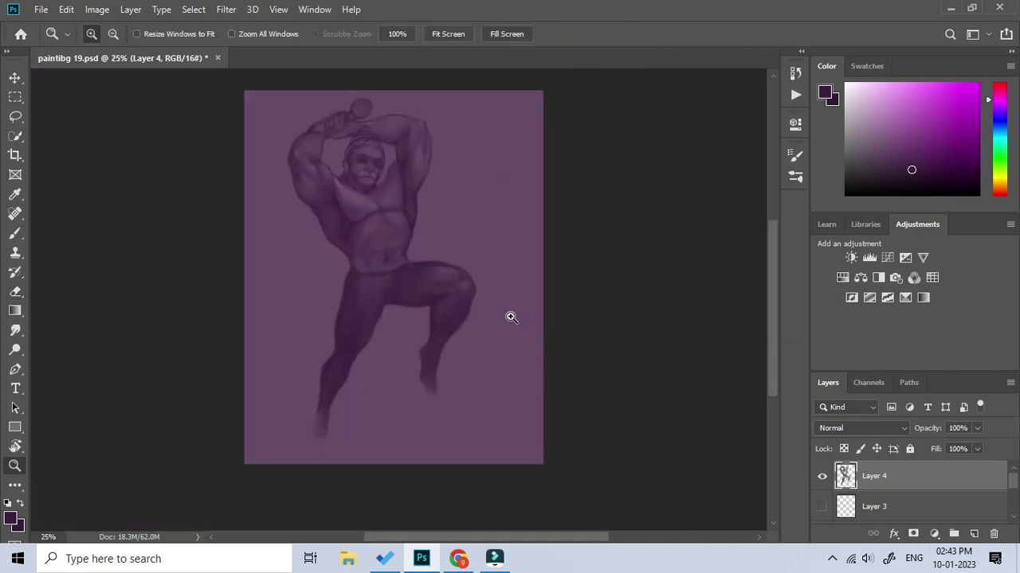
{"action": "left_click", "coordinate": [412, 269]}
{"action": "key", "text": "i"}
{"action": "left_click", "coordinate": [358, 326]}
{"action": "key", "text": "b"}
{"action": "left_click_drag", "start_coordinate": [358, 326], "coordinate": [352, 272]}
Smudge the paint at the knee and dab more paint near it
{"action": "key", "text": "r"}
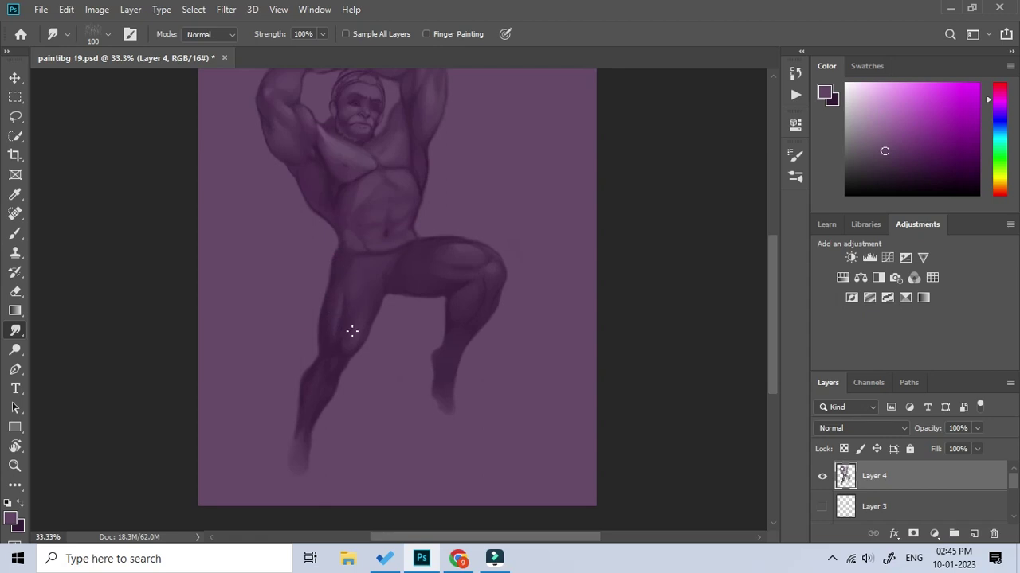
{"action": "key", "text": "b"}
{"action": "key", "text": "r"}
{"action": "left_click", "coordinate": [485, 300]}
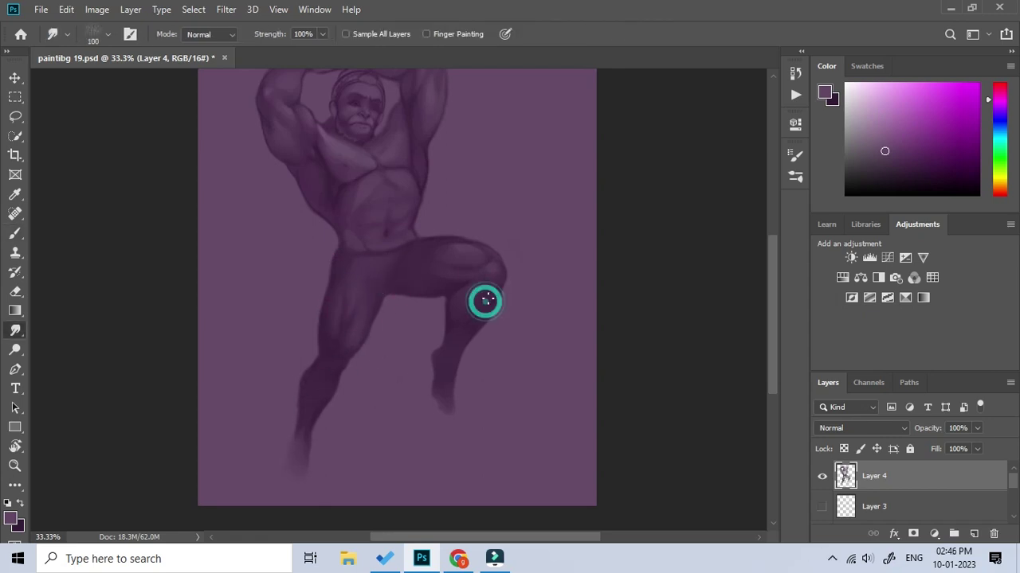
{"action": "key", "text": "b"}
{"action": "left_click", "coordinate": [350, 243]}
Alternate brush dabs and smudging along the leg, then zoom in on the upper body
{"action": "key", "text": "r"}
{"action": "left_click", "coordinate": [366, 276]}
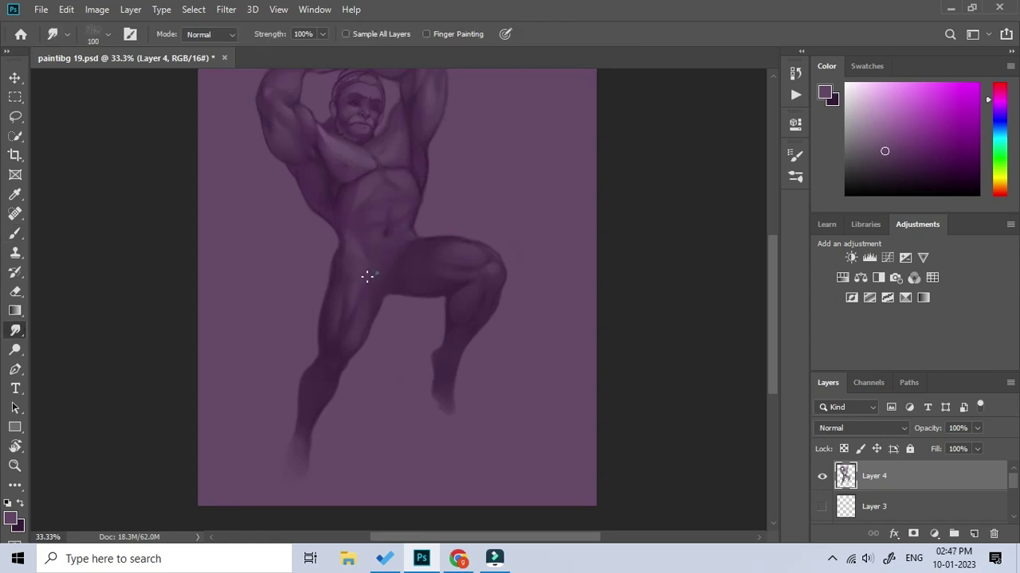
{"action": "key", "text": "b"}
{"action": "left_click", "coordinate": [337, 354]}
{"action": "key", "text": "r"}
{"action": "left_click", "coordinate": [320, 376]}
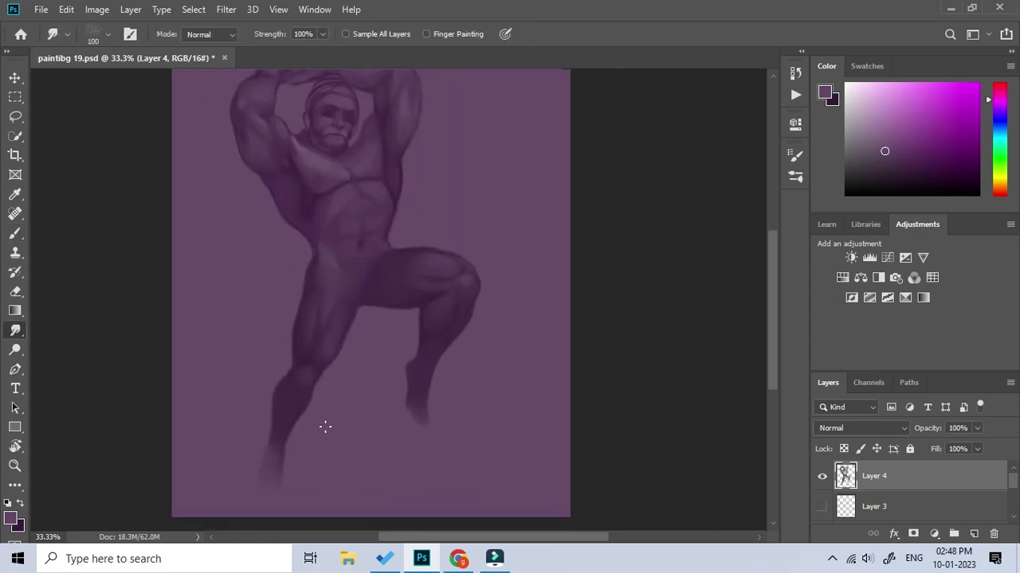
{"action": "key", "text": "z"}
{"action": "left_click", "coordinate": [376, 213]}
Sample skin colours from the face, zoom in, and set the brush size to 8
{"action": "key", "text": "i"}
{"action": "left_click", "coordinate": [319, 185]}
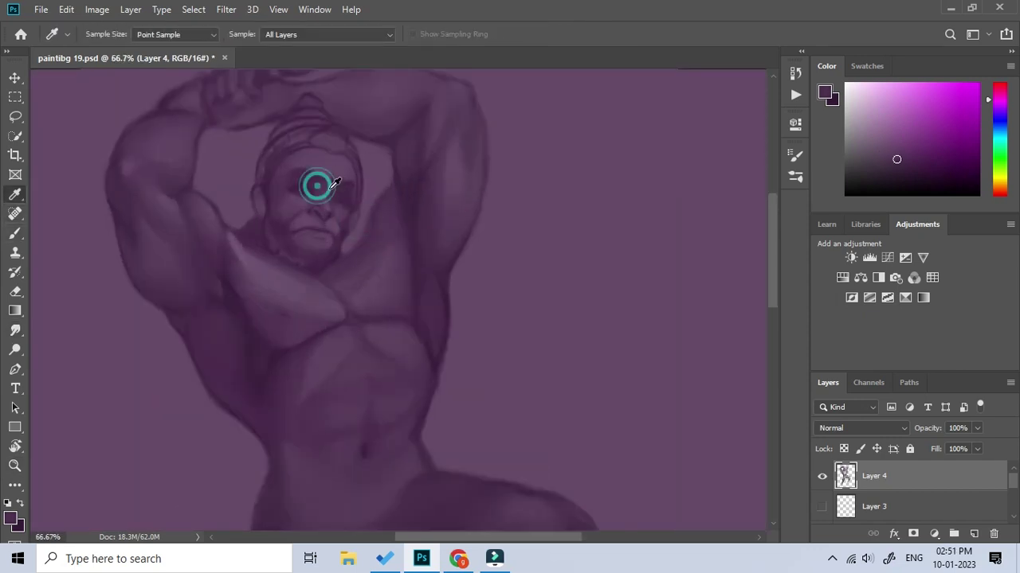
{"action": "key", "text": "b"}
{"action": "left_click", "coordinate": [341, 199]}
{"action": "key", "text": "z"}
{"action": "left_click", "coordinate": [348, 216]}
{"action": "key", "text": "b"}
{"action": "left_click", "coordinate": [324, 238], "text": "alt"}
{"action": "key", "text": "bracketleft"}
{"action": "key", "text": "bracketleft"}
{"action": "key", "text": "bracketleft"}
Dab small painted details onto the nose and around both eyes
{"action": "left_click", "coordinate": [320, 273]}
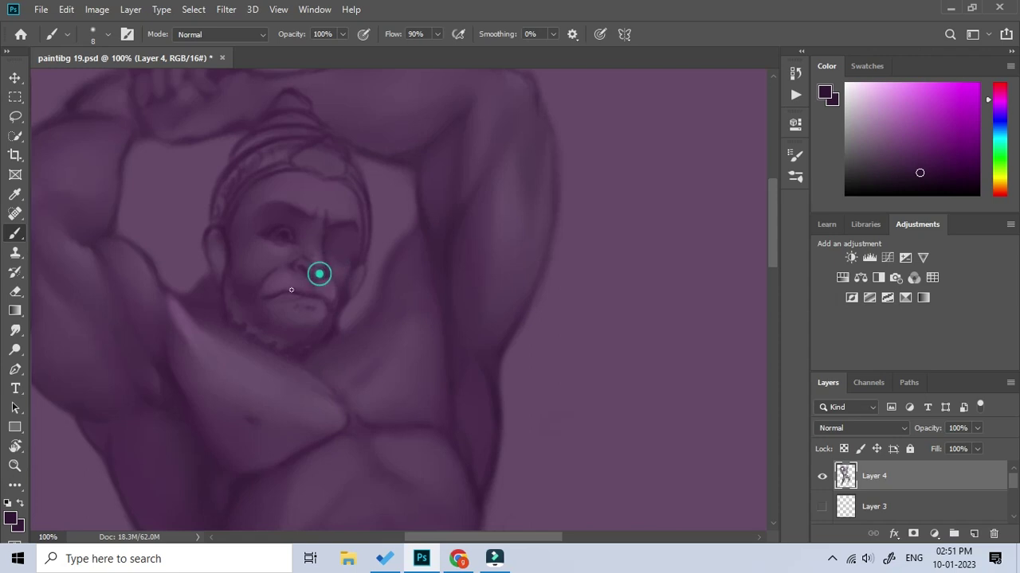
{"action": "left_click", "coordinate": [335, 251]}
{"action": "left_click", "coordinate": [268, 225]}
{"action": "left_click", "coordinate": [360, 236]}
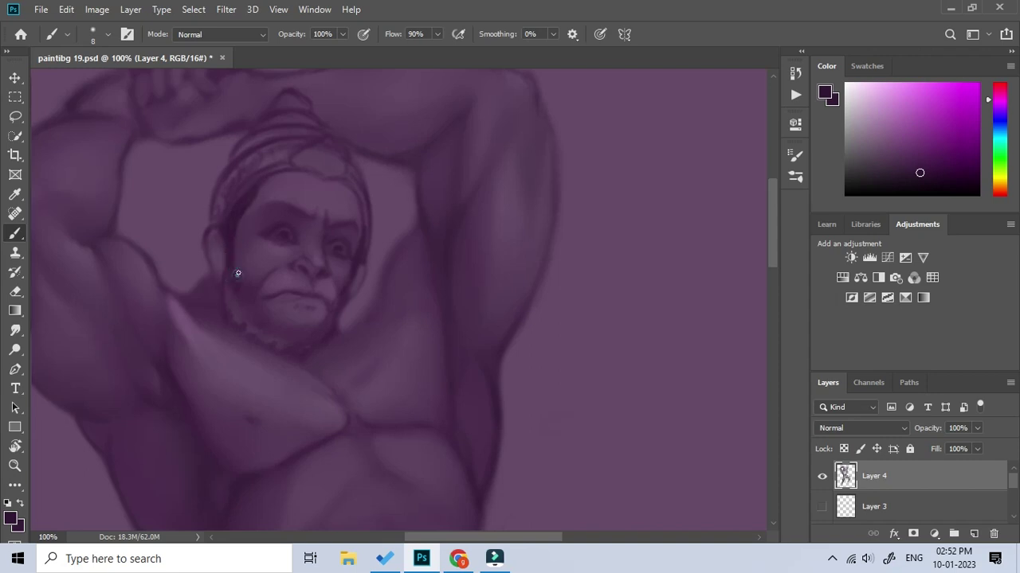
Brush dark purple shading along the jaw and chin toward the armpit, smudging it softer
{"action": "left_click_drag", "start_coordinate": [241, 298], "coordinate": [249, 319]}
{"action": "left_click", "coordinate": [327, 318]}
{"action": "left_click", "coordinate": [222, 293]}
{"action": "left_click", "coordinate": [231, 327]}
{"action": "left_click", "coordinate": [323, 340]}
{"action": "left_click_drag", "start_coordinate": [337, 327], "coordinate": [375, 305]}
{"action": "left_click", "coordinate": [217, 320]}
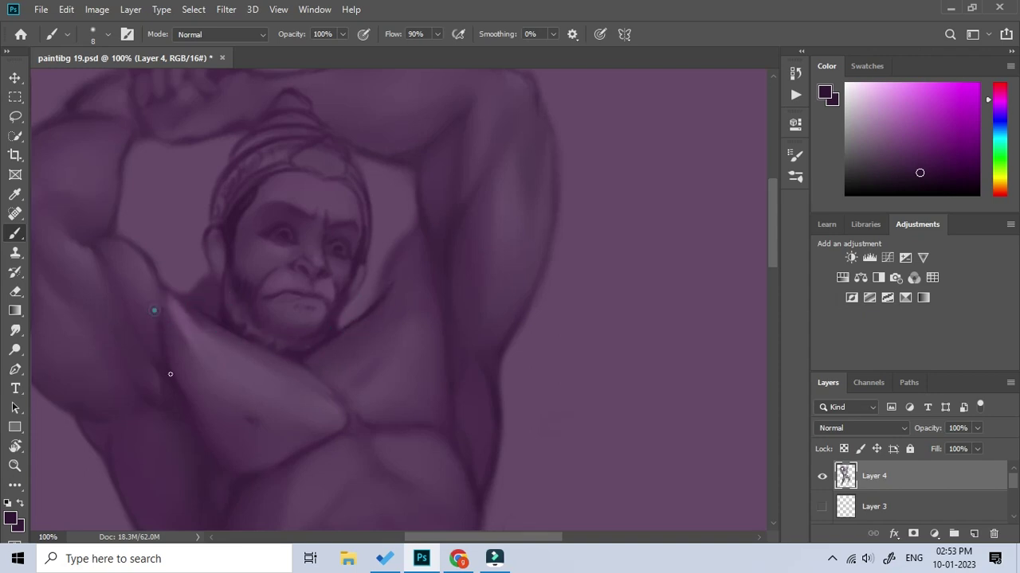
{"action": "key", "text": "r"}
{"action": "left_click_drag", "start_coordinate": [323, 276], "coordinate": [308, 297]}
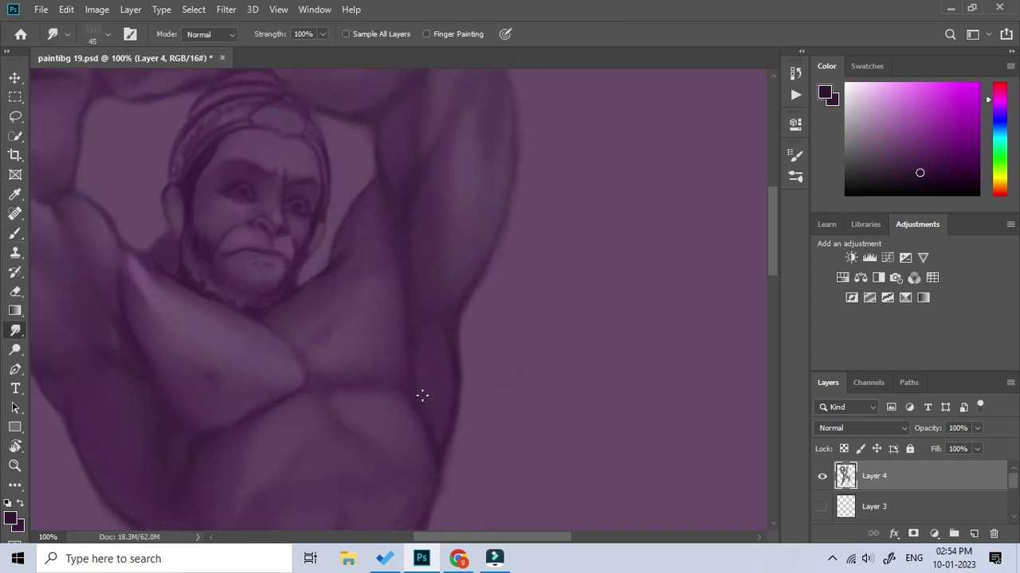
{"action": "key", "text": "b"}
Pan and zoom around the chest and face, settling on the face at 100%
{"action": "left_click_drag", "start_coordinate": [190, 442], "coordinate": [217, 355]}
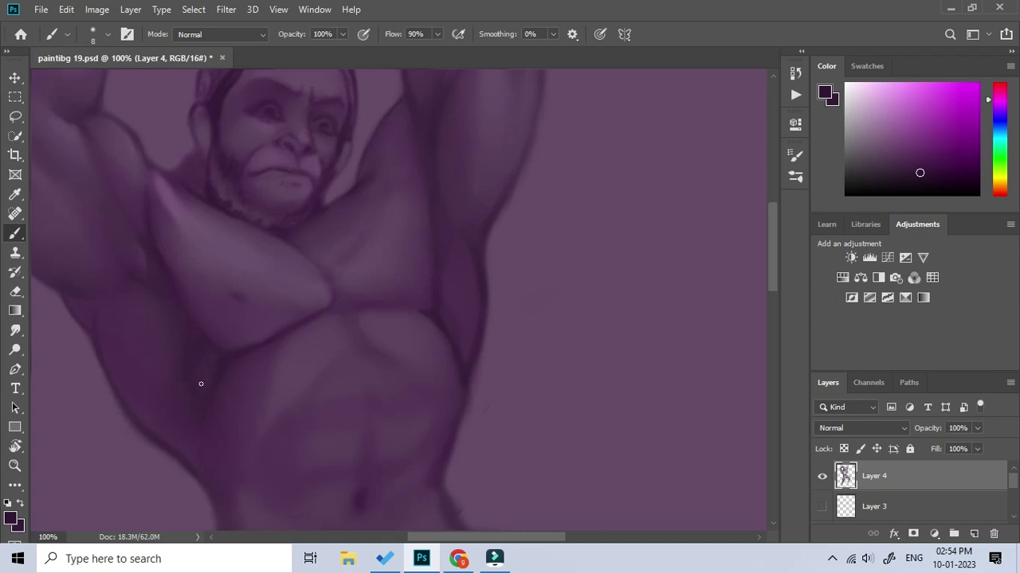
{"action": "left_click_drag", "start_coordinate": [192, 399], "coordinate": [239, 348]}
{"action": "scroll", "coordinate": [364, 296], "scroll_direction": "up", "scroll_amount": 1}
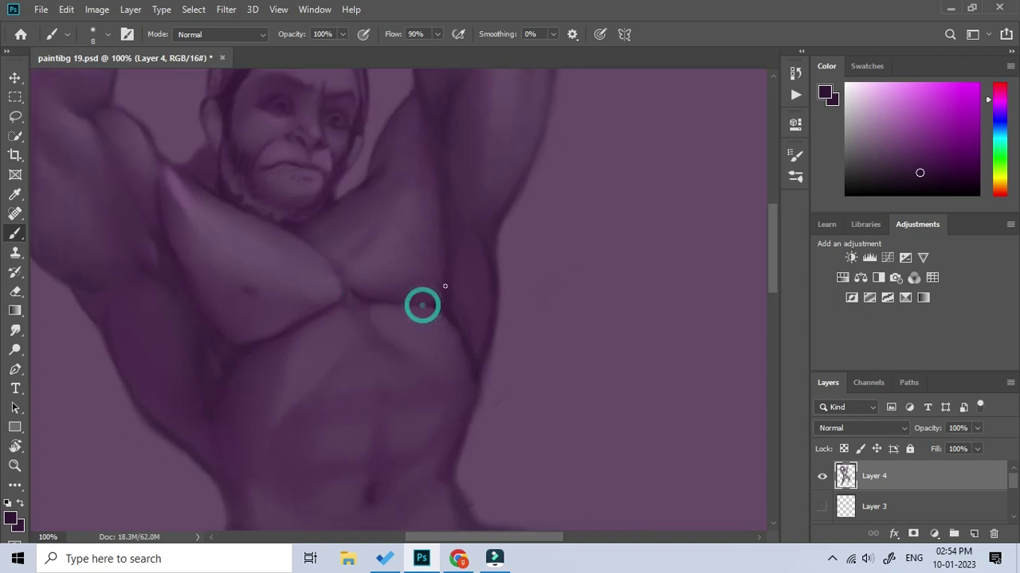
{"action": "scroll", "coordinate": [399, 235], "scroll_direction": "up", "scroll_amount": 3}
{"action": "scroll", "coordinate": [409, 287], "scroll_direction": "up", "scroll_amount": 2}
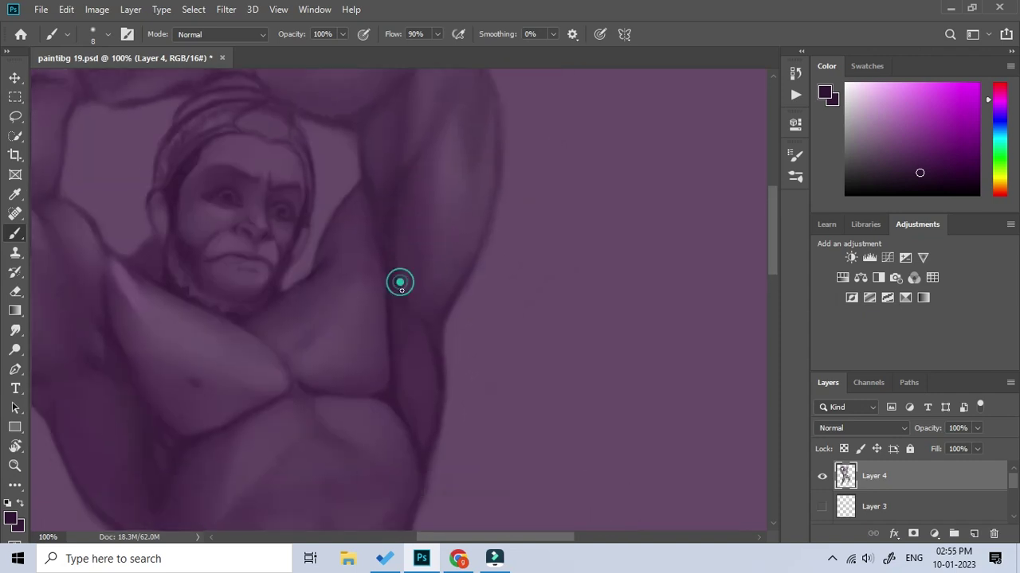
{"action": "scroll", "coordinate": [399, 396], "scroll_direction": "down", "scroll_amount": 5}
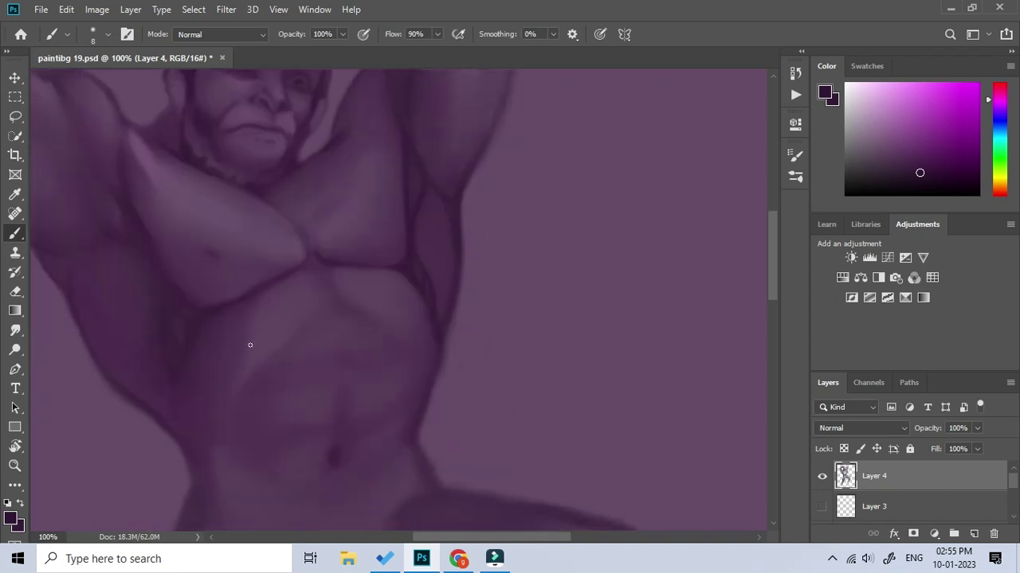
{"action": "left_click", "coordinate": [387, 337], "text": "alt"}
{"action": "scroll", "coordinate": [387, 337], "scroll_direction": "up", "scroll_amount": 1}
{"action": "left_click", "coordinate": [346, 308]}
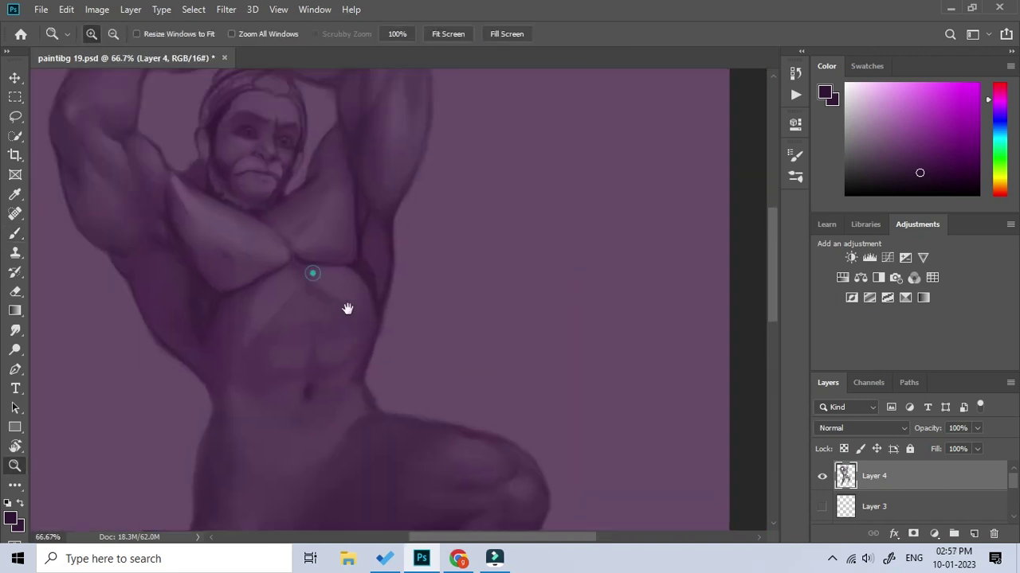
{"action": "left_click", "coordinate": [347, 252]}
Smudge the upper lip and mouth smoother, then magnify the face to 200%
{"action": "key", "text": "r"}
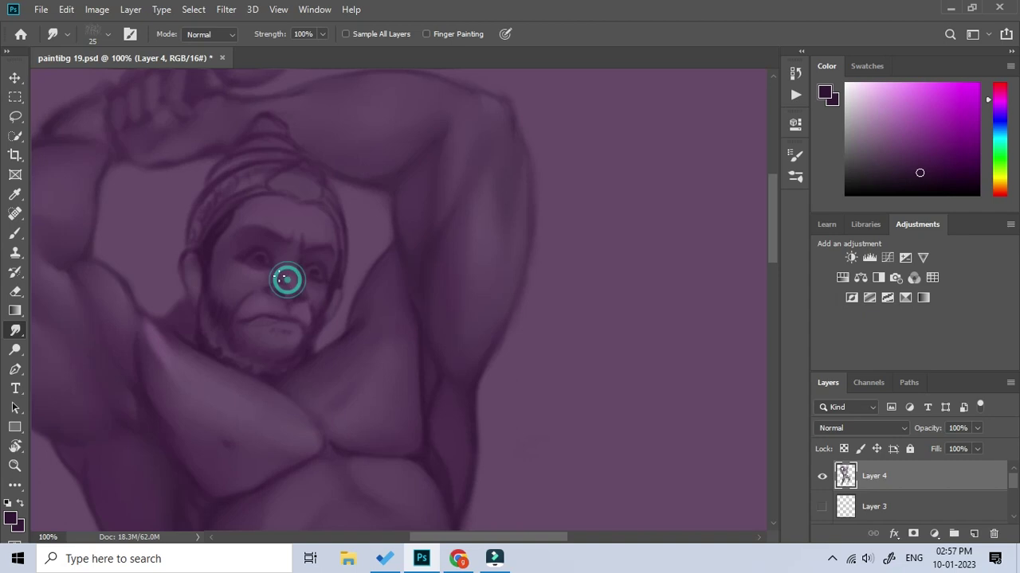
{"action": "mouse_move", "coordinate": [294, 315]}
{"action": "left_mouse_down"}
{"action": "mouse_move", "coordinate": [264, 321]}
{"action": "mouse_move", "coordinate": [267, 309]}
{"action": "left_mouse_up"}
{"action": "key", "text": "z"}
{"action": "left_click", "coordinate": [332, 316]}
{"action": "key", "text": "r"}
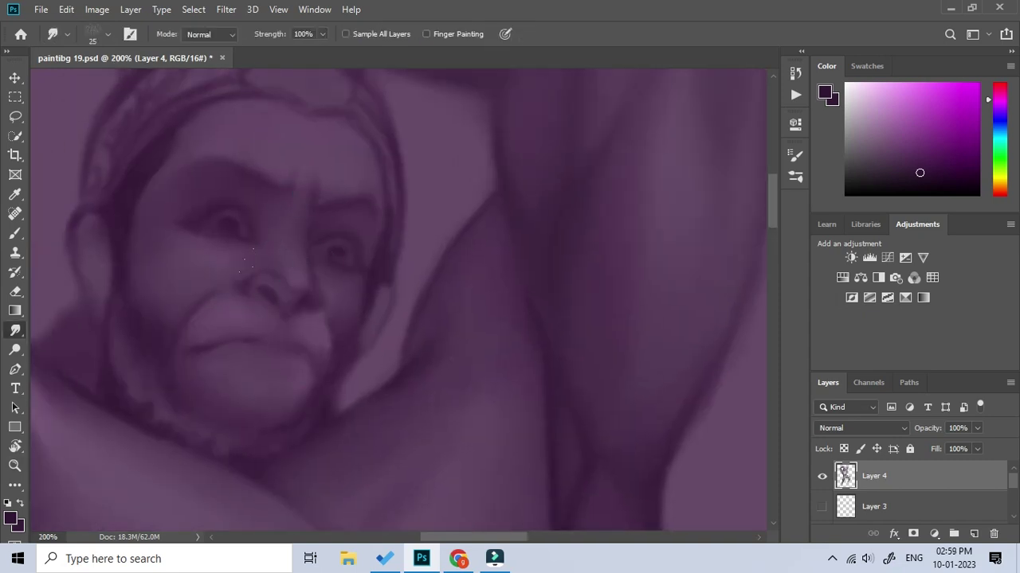
Pick a muted red-brown and paint warm strokes on nose bridge, forehead and cheeks
{"action": "key", "text": "b"}
{"action": "left_click", "coordinate": [894, 138], "text": "alt"}
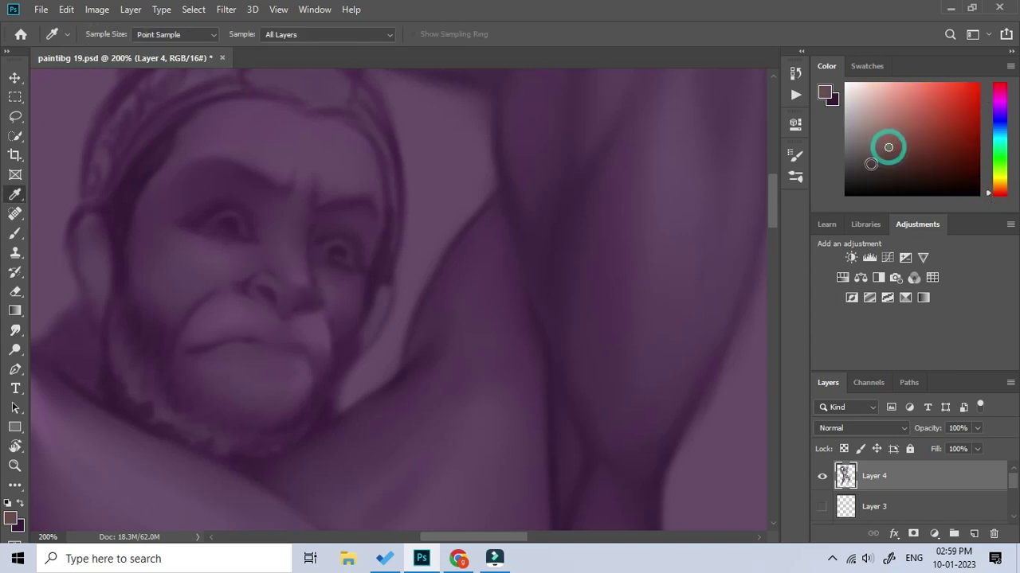
{"action": "left_click_drag", "start_coordinate": [302, 209], "coordinate": [299, 287]}
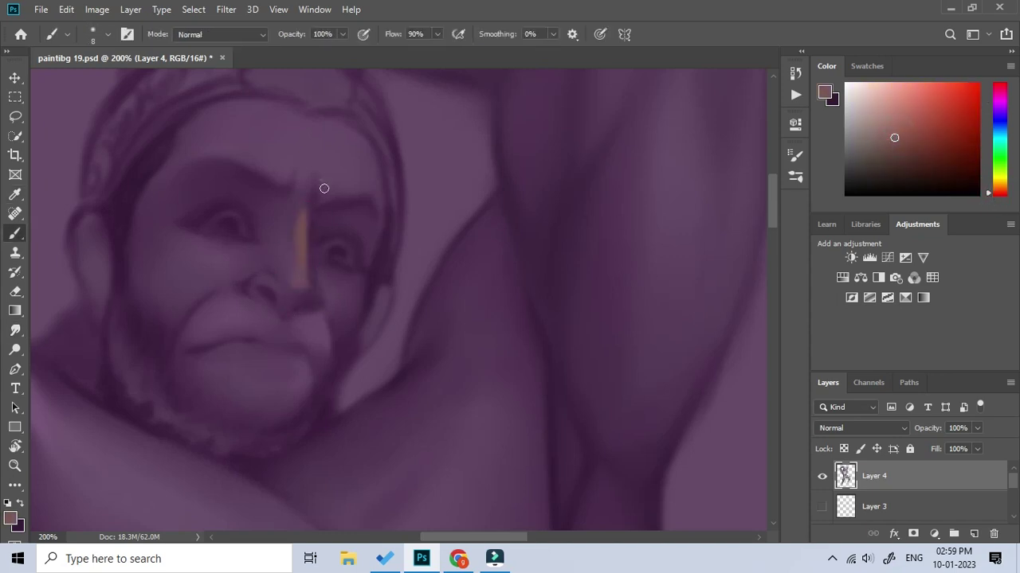
{"action": "left_click", "coordinate": [366, 171], "text": "alt"}
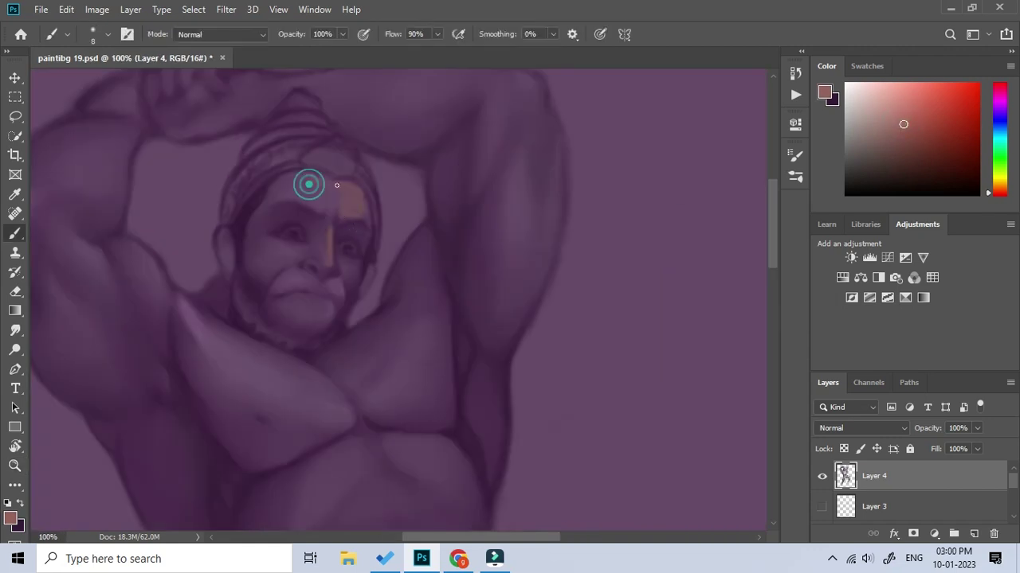
{"action": "left_click_drag", "start_coordinate": [348, 201], "coordinate": [360, 209]}
{"action": "left_click_drag", "start_coordinate": [357, 263], "coordinate": [334, 274]}
{"action": "left_click_drag", "start_coordinate": [289, 249], "coordinate": [263, 232]}
{"action": "mouse_move", "coordinate": [350, 263]}
{"action": "left_mouse_down"}
{"action": "mouse_move", "coordinate": [337, 295]}
{"action": "mouse_move", "coordinate": [294, 305]}
{"action": "left_mouse_up"}
Smudge the warm forehead strokes and the nose-bridge highlight to blend them
{"action": "key", "text": "r"}
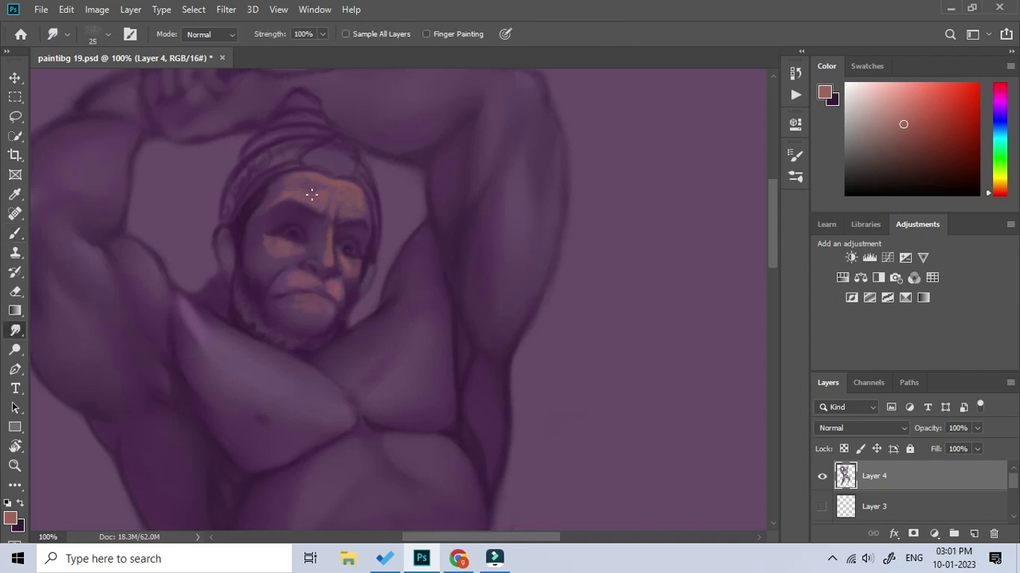
{"action": "scroll", "coordinate": [314, 187], "scroll_direction": "up", "scroll_amount": 2}
{"action": "left_click_drag", "start_coordinate": [375, 211], "coordinate": [379, 206]}
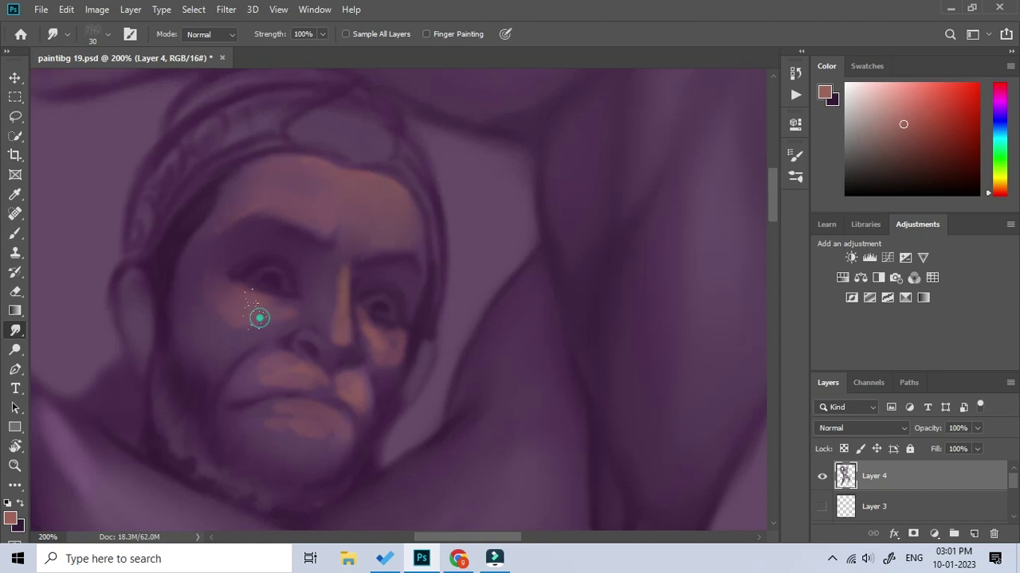
{"action": "left_click_drag", "start_coordinate": [339, 291], "coordinate": [339, 318]}
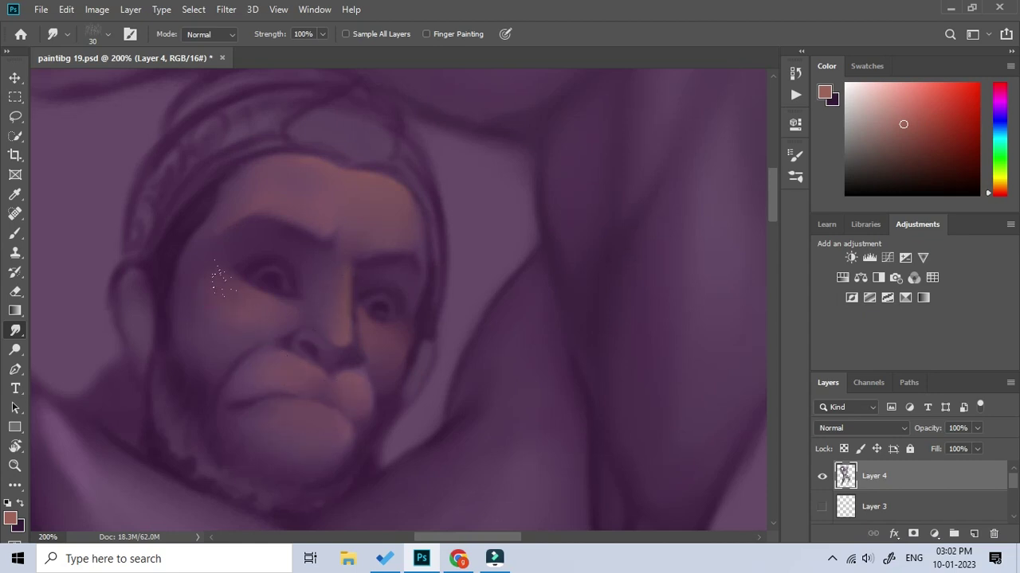
Dab a darker skin tone on the left temple, under the nose, right eye and cheek
{"action": "key", "text": "b"}
{"action": "left_click", "coordinate": [433, 337]}
{"action": "left_click", "coordinate": [216, 283]}
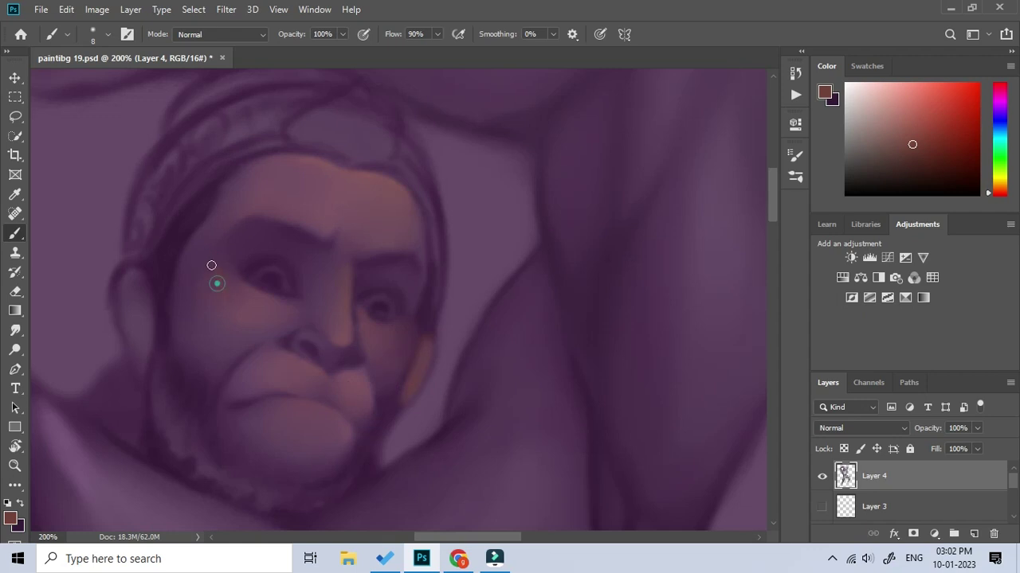
{"action": "left_click_drag", "start_coordinate": [334, 363], "coordinate": [282, 401]}
{"action": "left_click", "coordinate": [375, 329]}
{"action": "left_click", "coordinate": [423, 271]}
{"action": "left_click", "coordinate": [395, 335]}
Zoom out to check the figure, then reframe the face at 200%
{"action": "key", "text": "z"}
{"action": "left_click", "coordinate": [425, 417], "text": "alt"}
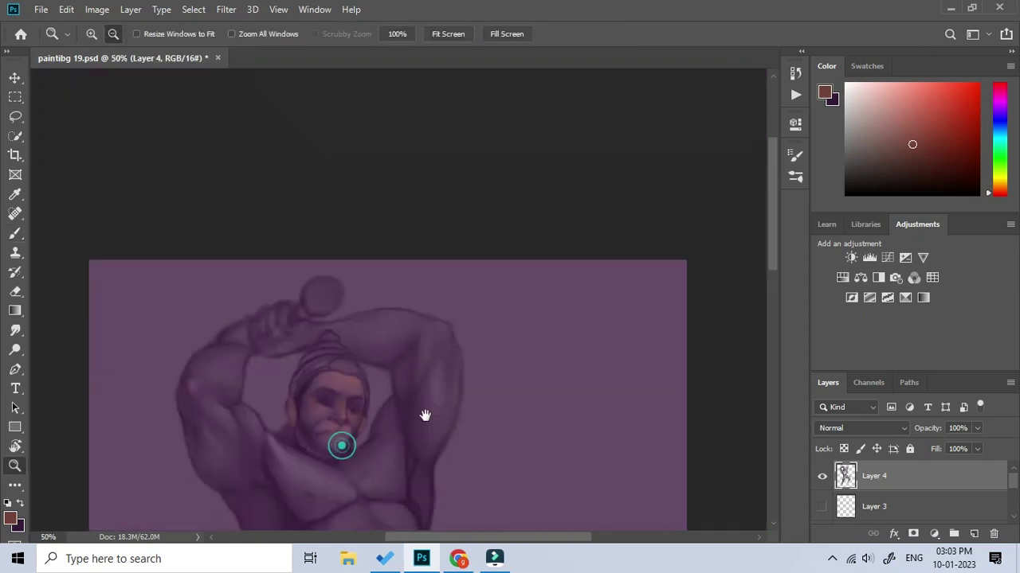
{"action": "left_click", "coordinate": [348, 243]}
{"action": "key", "text": "r"}
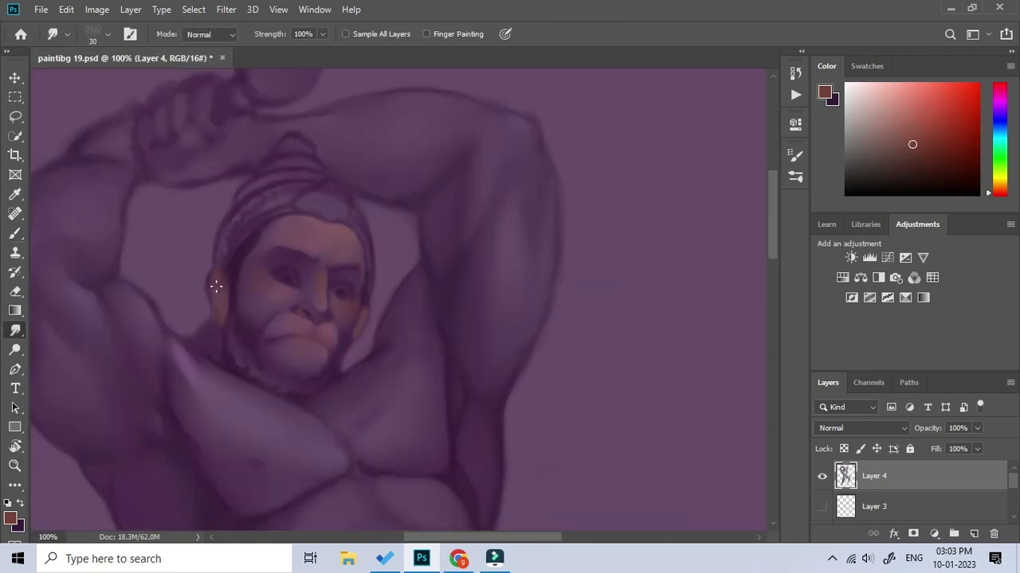
{"action": "key", "text": "z"}
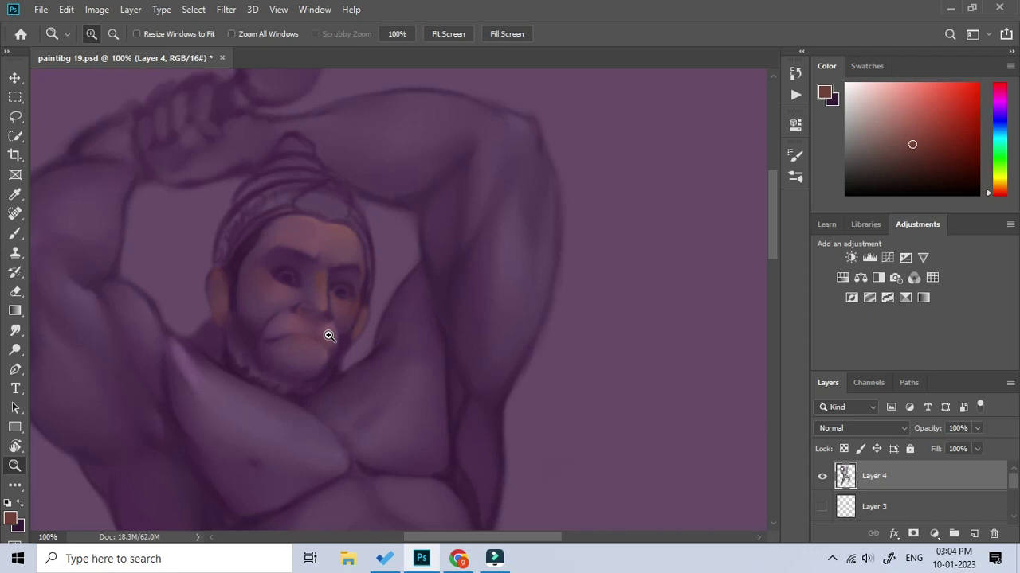
{"action": "left_click", "coordinate": [302, 307]}
{"action": "left_click", "coordinate": [298, 364], "text": "alt"}
{"action": "key", "text": "r"}
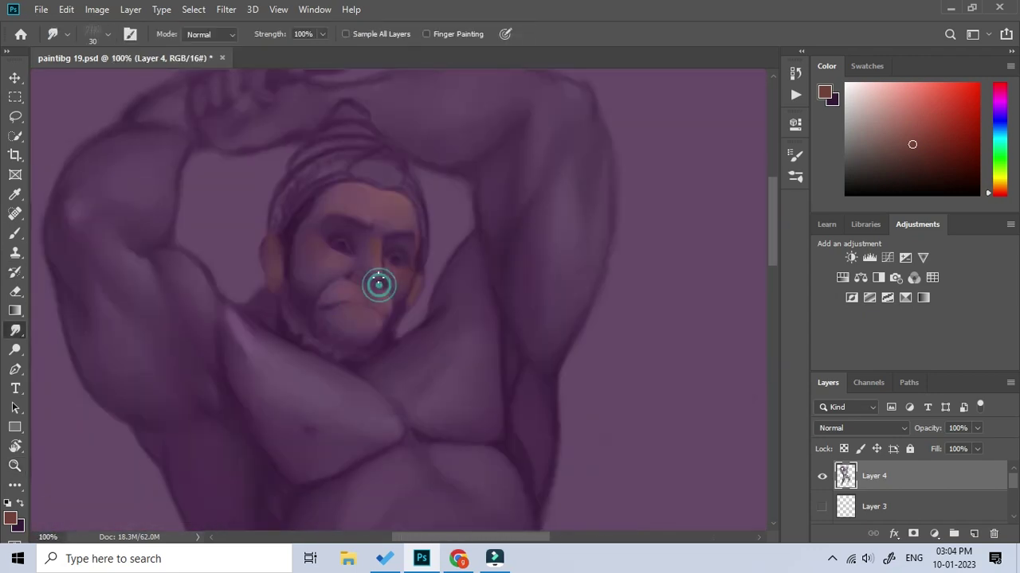
{"action": "key", "text": "z"}
{"action": "left_click", "coordinate": [375, 321]}
{"action": "key", "text": "r"}
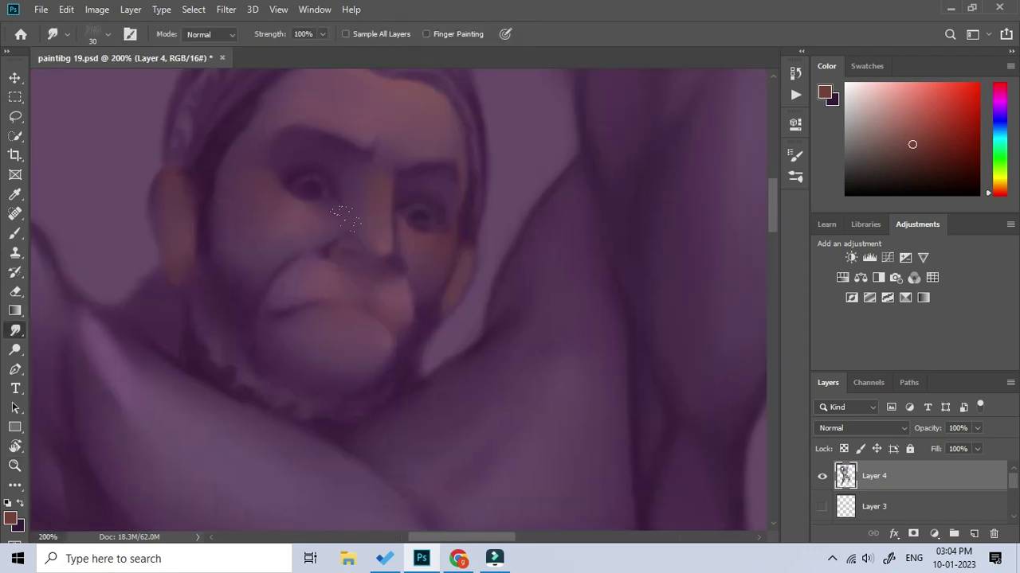
{"action": "left_click_drag", "start_coordinate": [401, 282], "coordinate": [380, 311]}
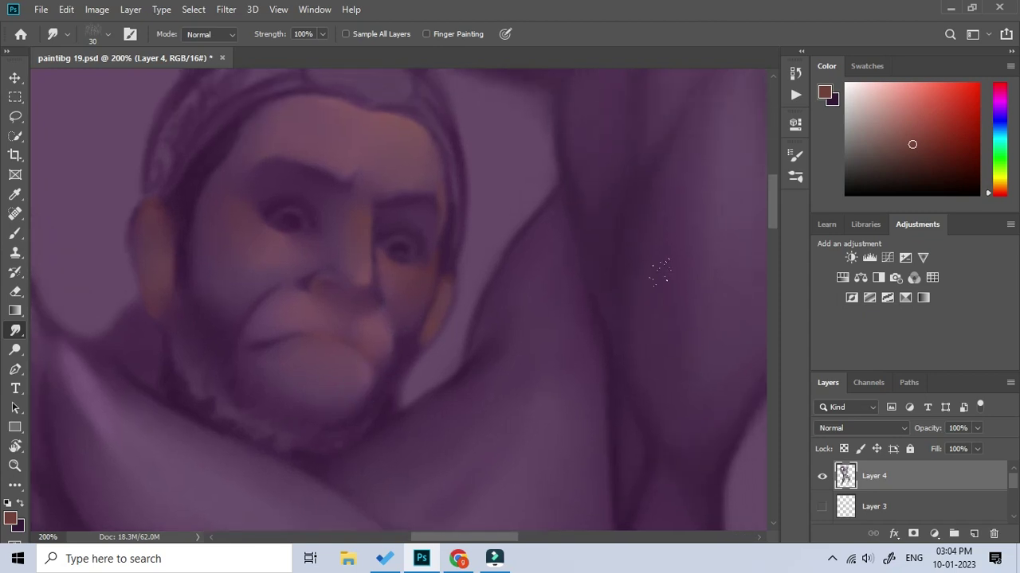
Add light red blush to both cheeks and set the smudge size to 20
{"action": "key", "text": "b"}
{"action": "left_click_drag", "start_coordinate": [237, 237], "coordinate": [247, 239]}
{"action": "left_click_drag", "start_coordinate": [407, 282], "coordinate": [415, 287]}
{"action": "key", "text": "r"}
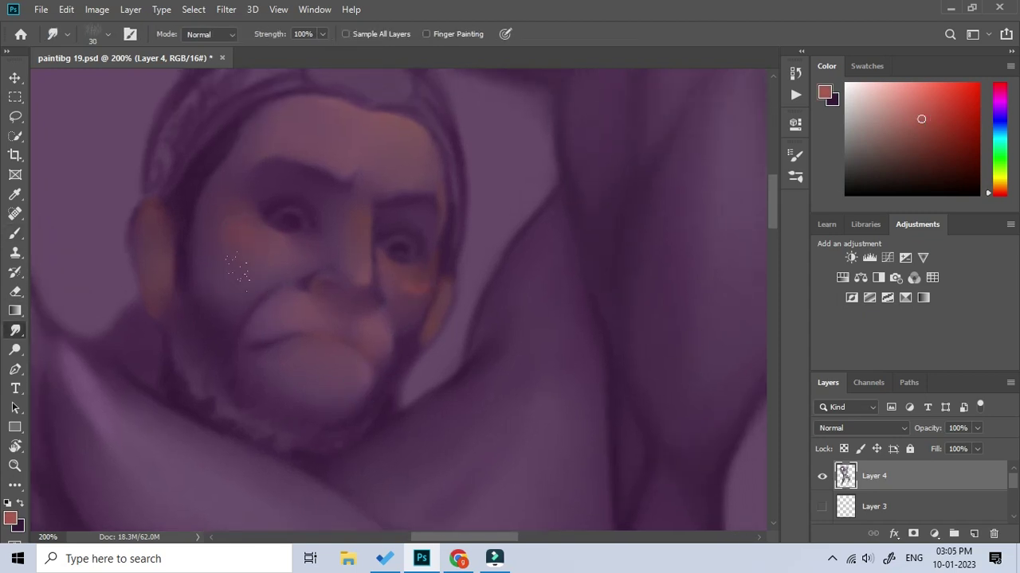
{"action": "key", "text": "bracketleft"}
{"action": "key", "text": "z"}
{"action": "key", "text": "ctrl+minus"}
{"action": "key", "text": "ctrl+minus"}
{"action": "key", "text": "ctrl+minus"}
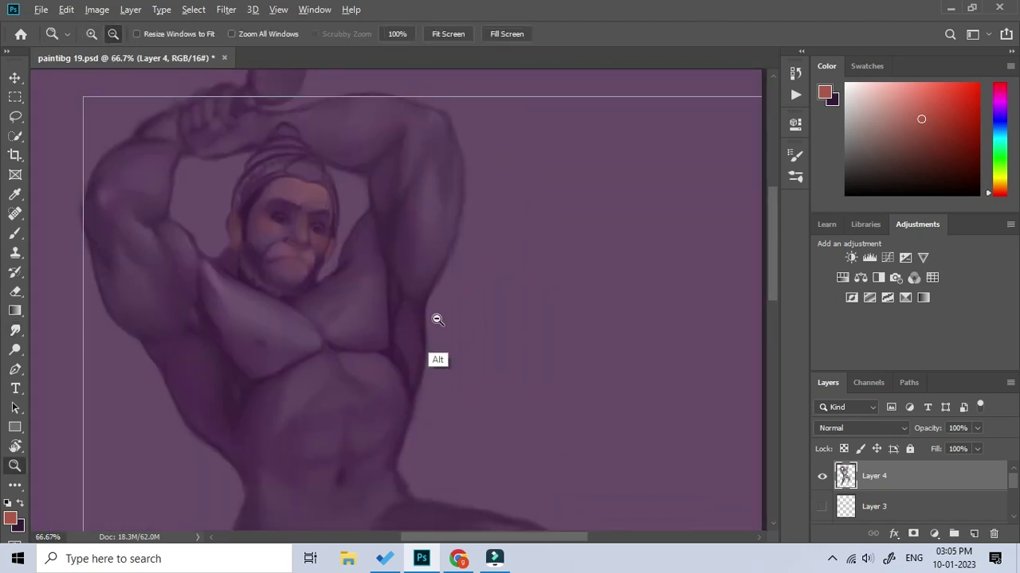
{"action": "key", "text": "ctrl+minus"}
{"action": "key", "text": "ctrl+minus"}
{"action": "left_click", "coordinate": [393, 219]}
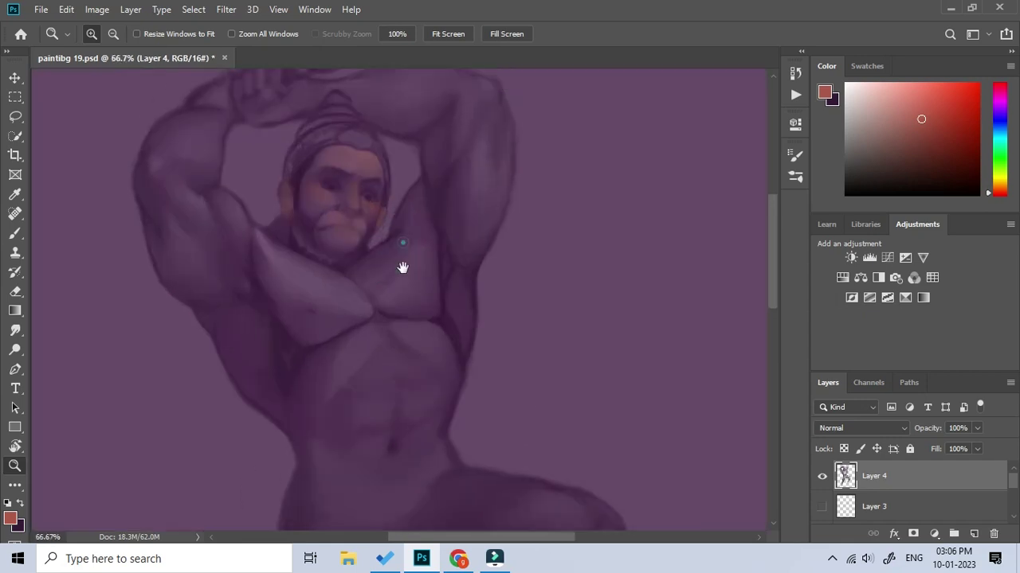
{"action": "key", "text": "b"}
{"action": "key", "text": "bracketright"}
{"action": "key", "text": "bracketright"}
{"action": "left_click", "coordinate": [267, 261], "text": "alt"}
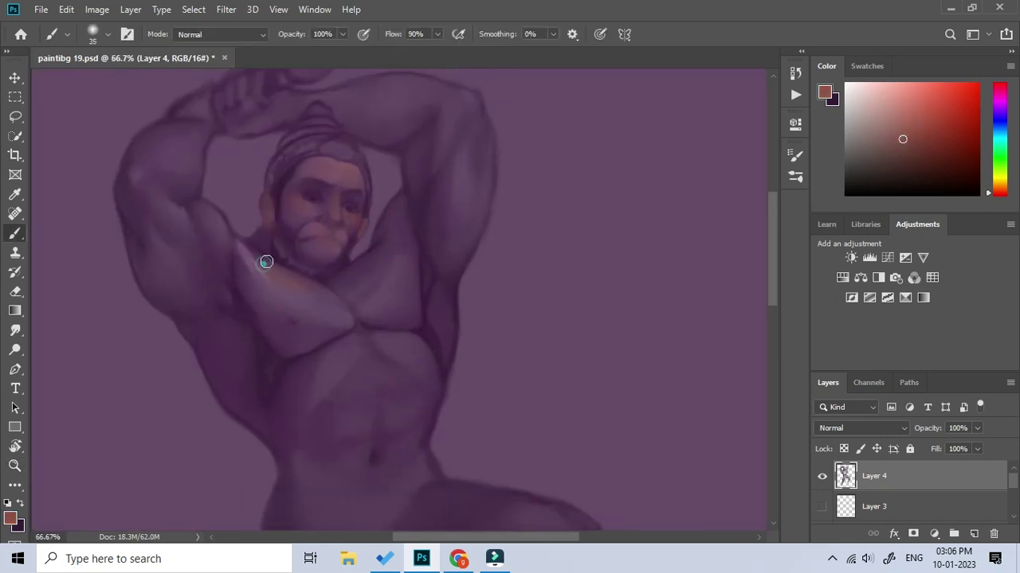
{"action": "left_click", "coordinate": [349, 277], "text": "alt"}
{"action": "left_click", "coordinate": [282, 284], "text": "alt"}
{"action": "left_click_drag", "start_coordinate": [279, 314], "coordinate": [237, 234]}
{"action": "left_click", "coordinate": [200, 207], "text": "alt"}
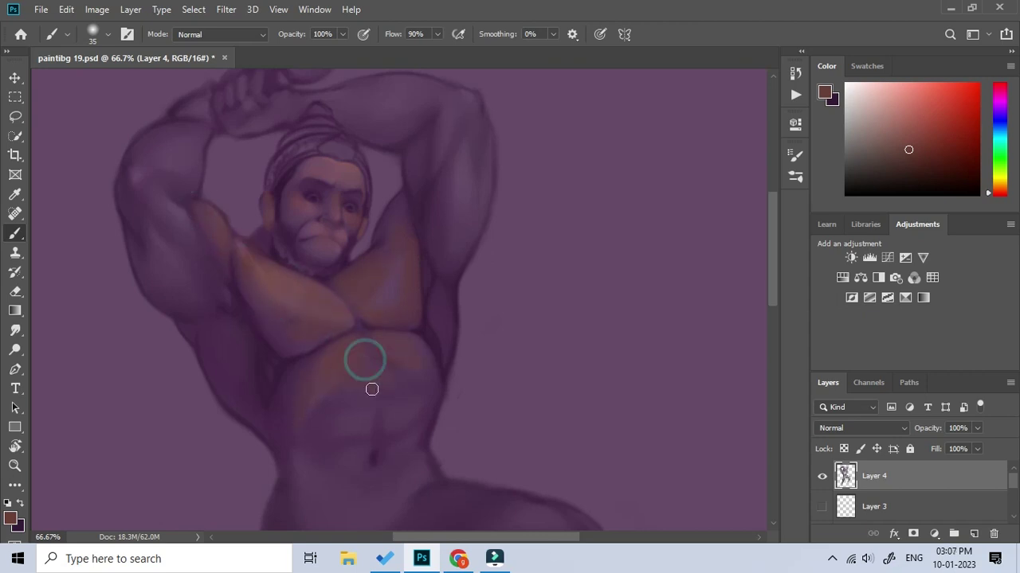
{"action": "key", "text": "z"}
{"action": "left_click", "coordinate": [464, 316], "text": "alt"}
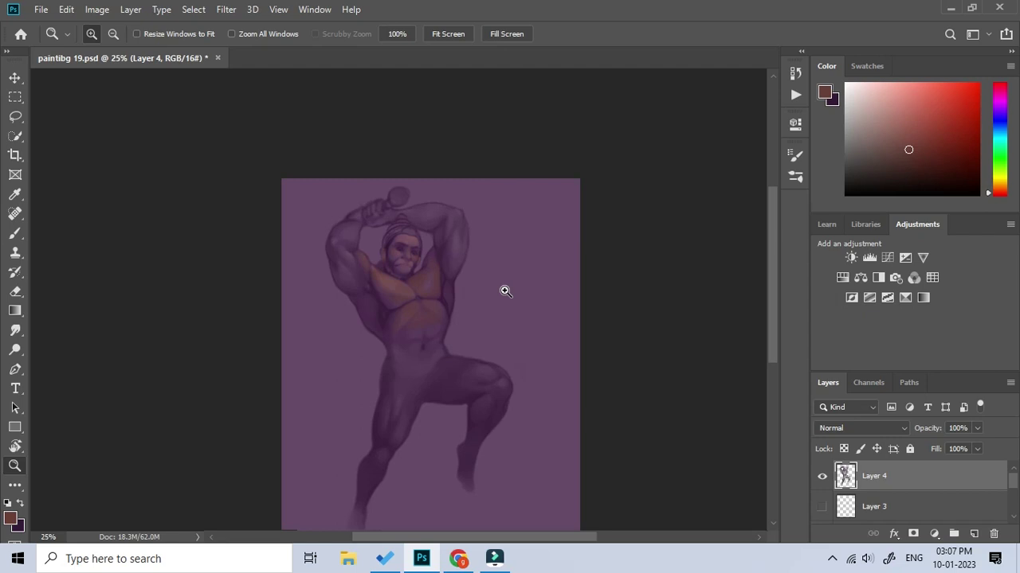
{"action": "left_click", "coordinate": [430, 323]}
{"action": "key", "text": "b"}
{"action": "left_click_drag", "start_coordinate": [411, 354], "coordinate": [319, 360]}
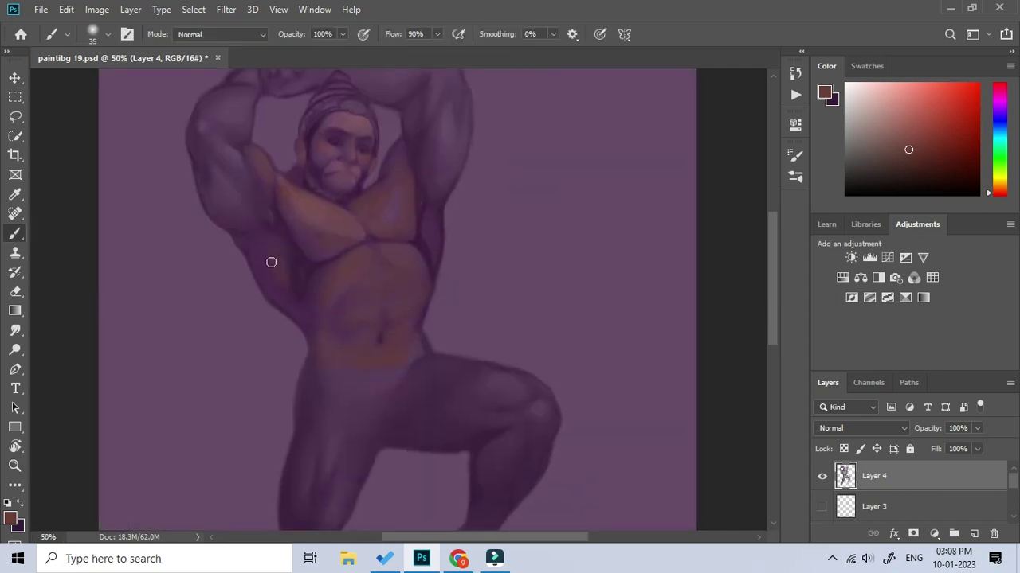
{"action": "left_click_drag", "start_coordinate": [475, 212], "coordinate": [461, 304]}
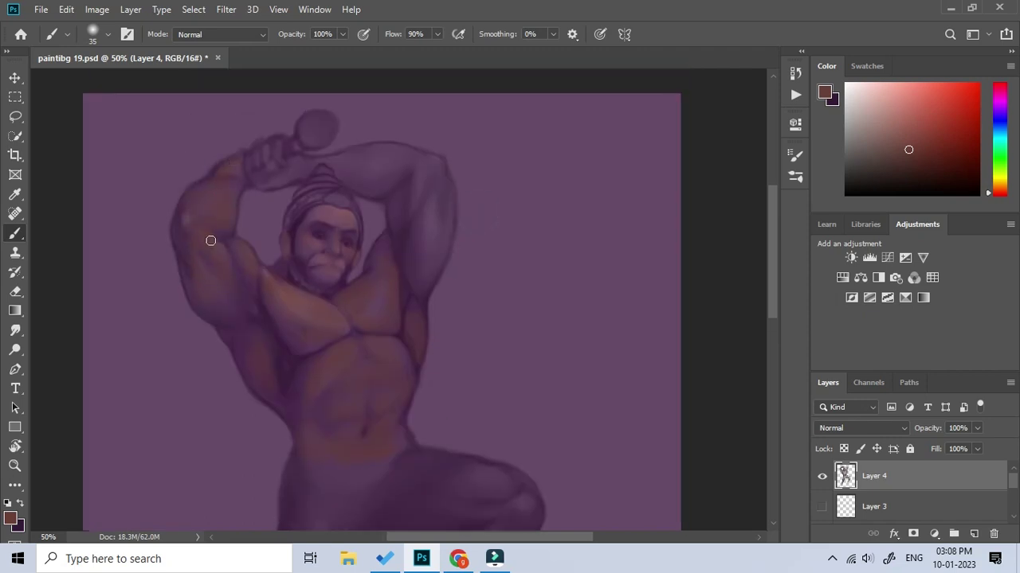
{"action": "left_click", "coordinate": [439, 164]}
{"action": "left_click", "coordinate": [418, 162]}
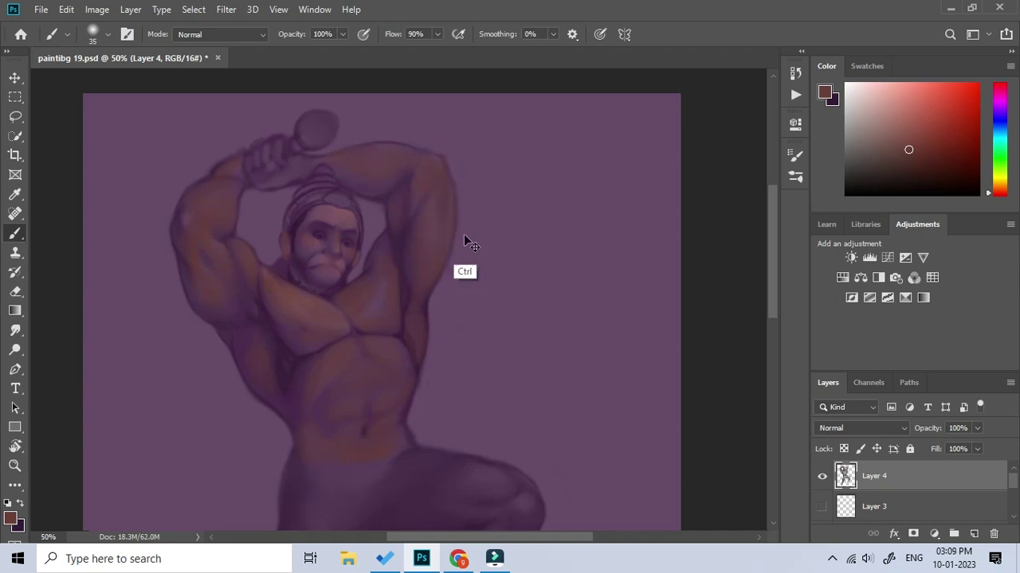
Dab warm paint onto the hip, upper thigh, knee and calf
{"action": "key", "text": "z"}
{"action": "left_click", "coordinate": [455, 296], "text": "alt"}
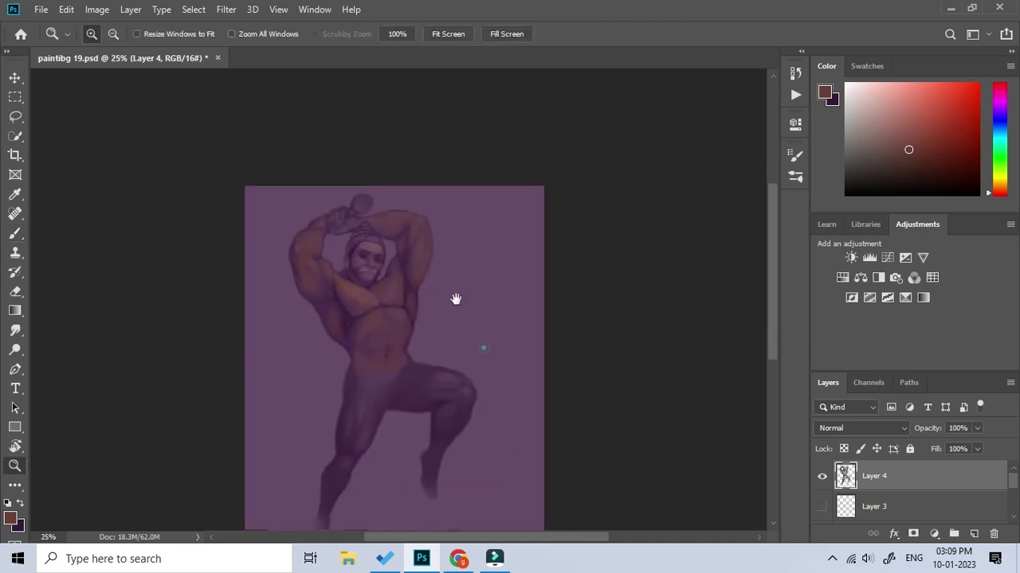
{"action": "left_click", "coordinate": [358, 276]}
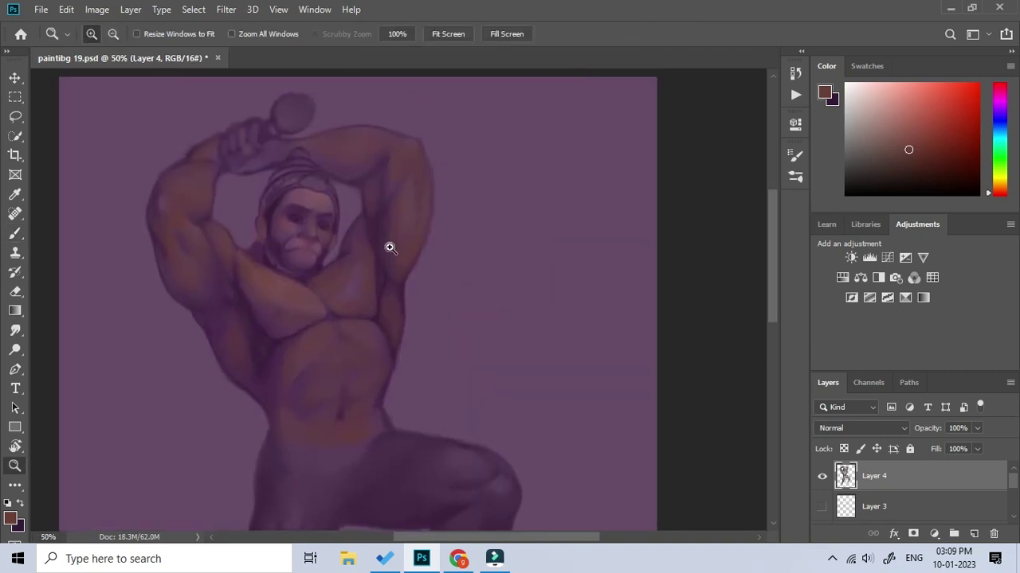
{"action": "left_click", "coordinate": [364, 294], "text": "alt"}
{"action": "key", "text": "b"}
{"action": "left_click", "coordinate": [316, 313]}
{"action": "left_click", "coordinate": [397, 320]}
{"action": "left_click", "coordinate": [350, 353]}
{"action": "left_click", "coordinate": [346, 306]}
{"action": "left_click", "coordinate": [360, 426]}
{"action": "left_click", "coordinate": [337, 339]}
{"action": "left_click", "coordinate": [289, 307]}
{"action": "left_click", "coordinate": [263, 362]}
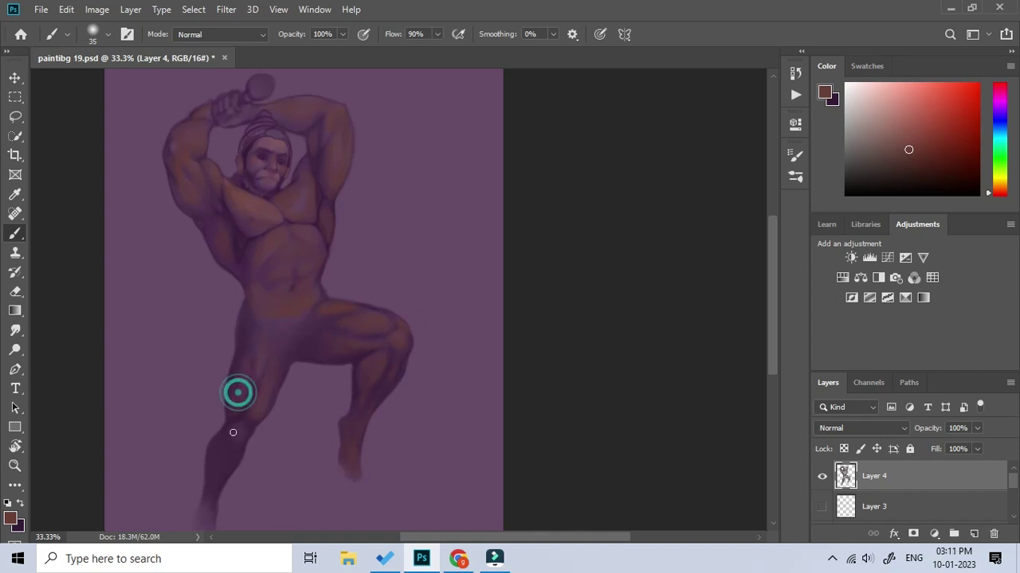
Blend the upper-arm shading with the Smudge tool at 100% strength
{"action": "scroll", "coordinate": [296, 387], "scroll_direction": "down", "scroll_amount": 1}
{"action": "key", "text": "z"}
{"action": "left_click", "coordinate": [408, 380], "text": "alt"}
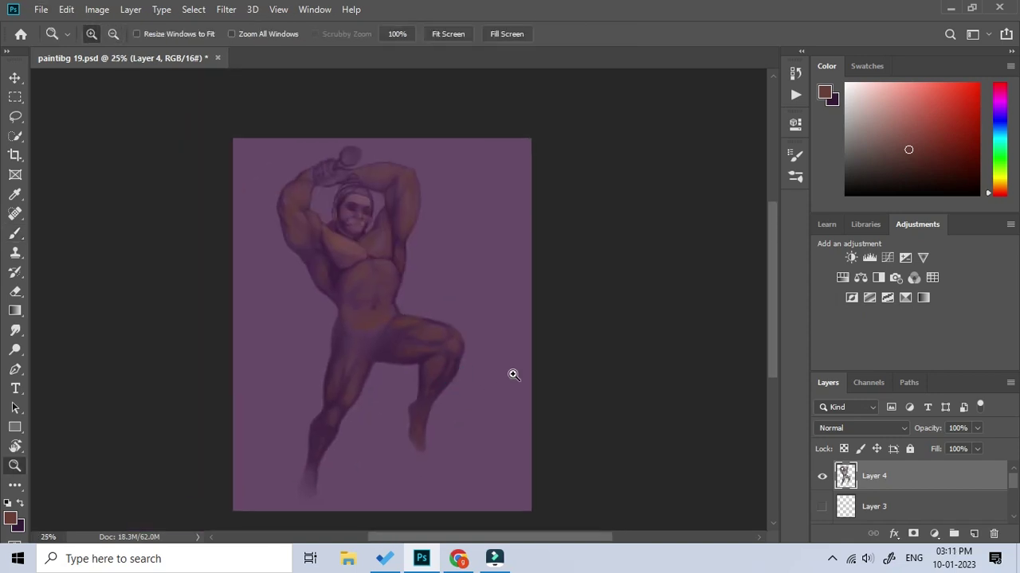
{"action": "left_click", "coordinate": [399, 329]}
{"action": "key", "text": "r"}
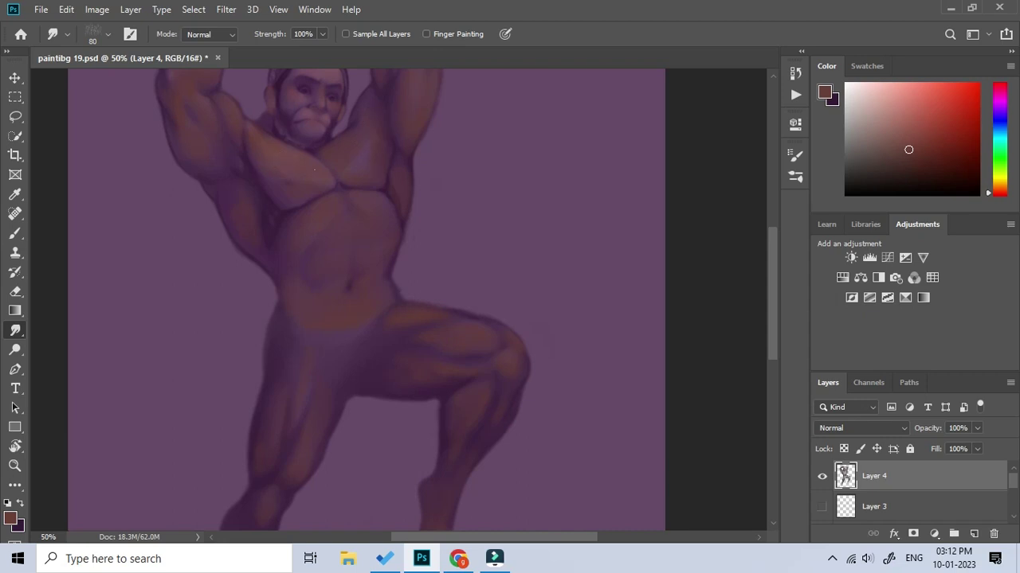
{"action": "scroll", "coordinate": [259, 145], "scroll_direction": "up", "scroll_amount": 3}
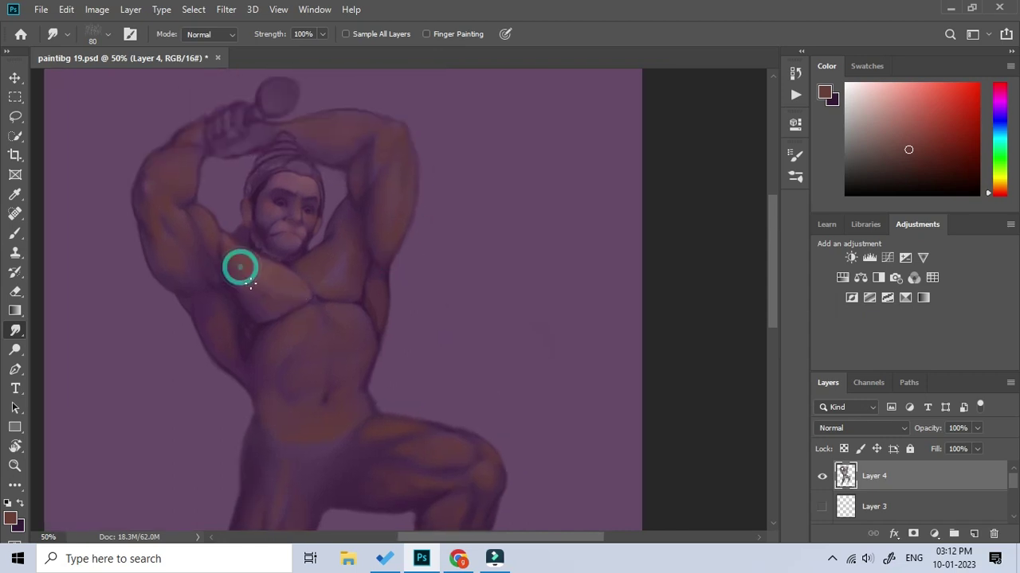
{"action": "scroll", "coordinate": [380, 194], "scroll_direction": "down", "scroll_amount": 3}
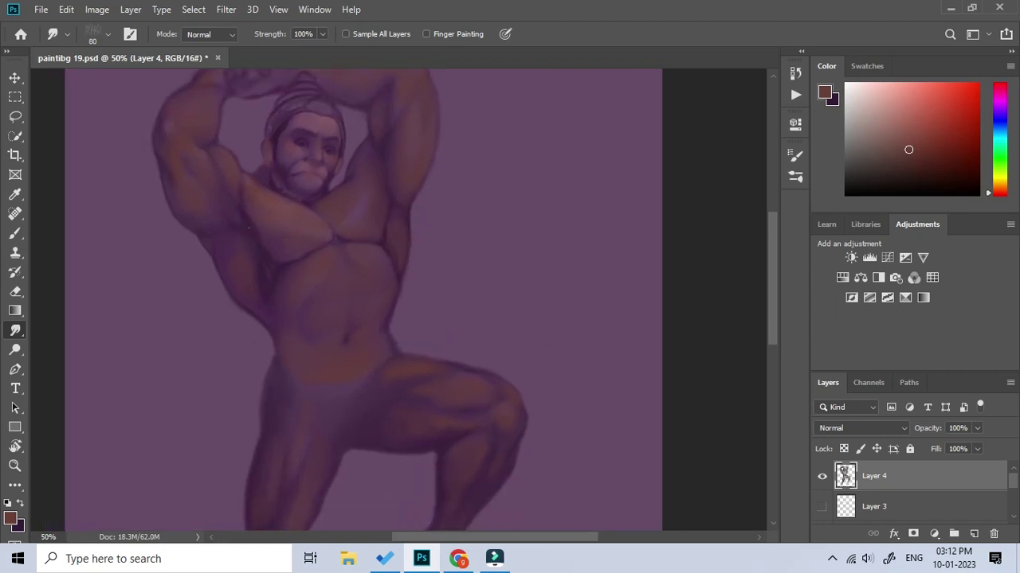
{"action": "scroll", "coordinate": [199, 209], "scroll_direction": "up", "scroll_amount": 3}
{"action": "left_click_drag", "start_coordinate": [199, 210], "coordinate": [177, 190]}
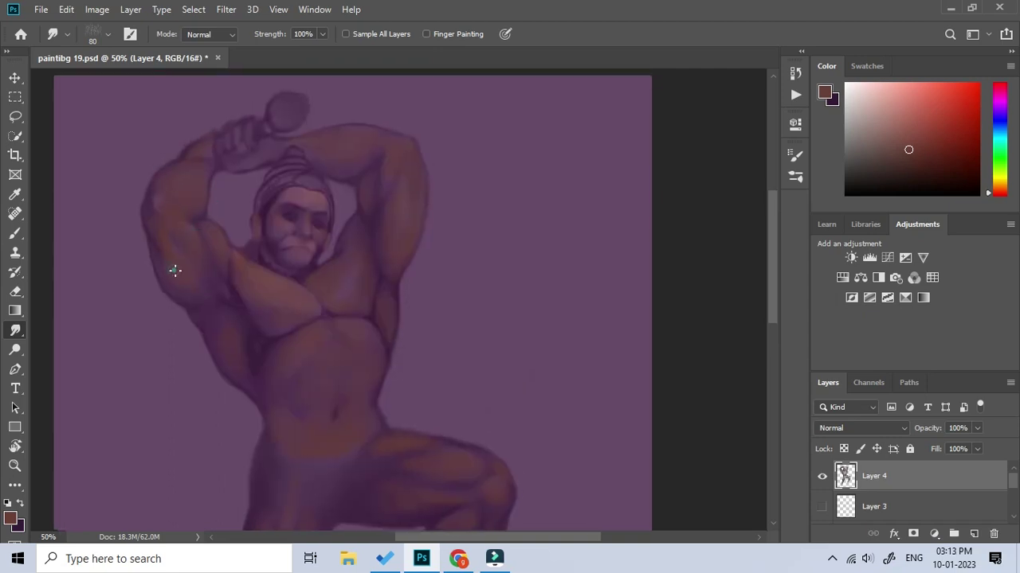
Smudge the thigh and knee shading, then zoom out to view the whole figure
{"action": "scroll", "coordinate": [369, 135], "scroll_direction": "down", "scroll_amount": 3}
{"action": "left_click", "coordinate": [438, 342]}
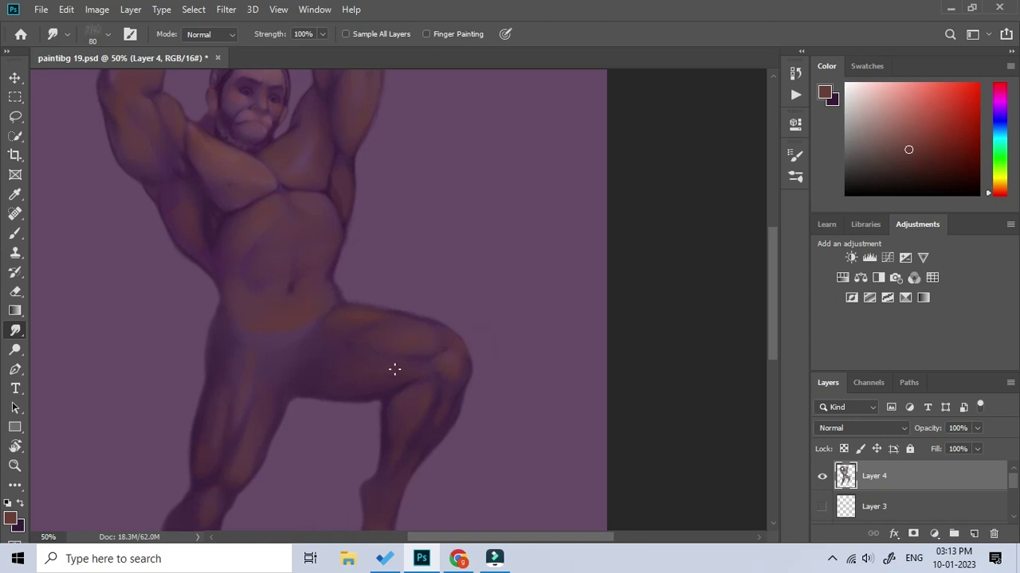
{"action": "left_click", "coordinate": [449, 391]}
{"action": "scroll", "coordinate": [408, 458], "scroll_direction": "down", "scroll_amount": 2}
{"action": "left_click", "coordinate": [259, 330]}
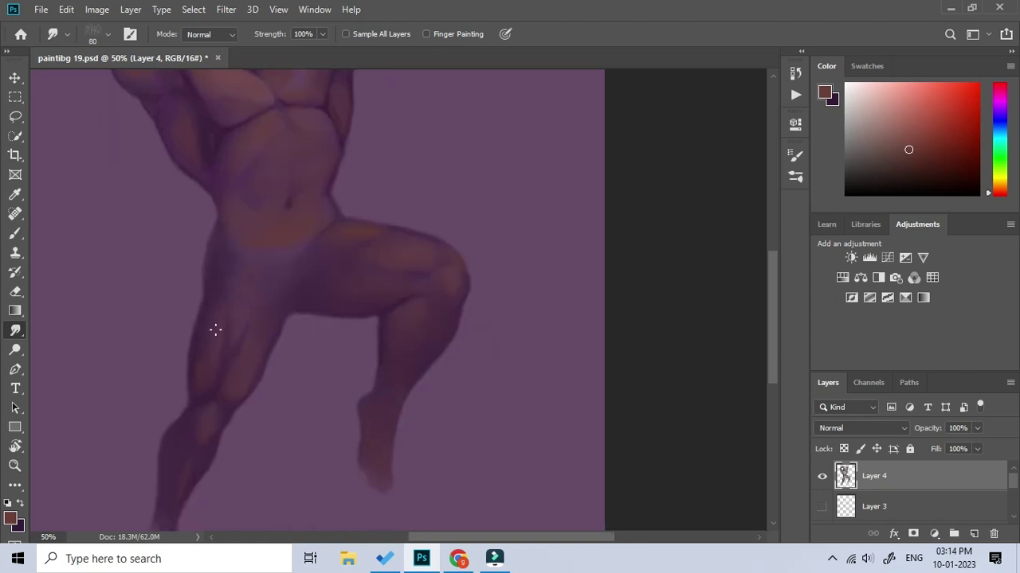
{"action": "left_click", "coordinate": [453, 287]}
{"action": "scroll", "coordinate": [325, 180], "scroll_direction": "up", "scroll_amount": 1}
{"action": "left_click", "coordinate": [314, 192]}
{"action": "key", "text": "z"}
{"action": "left_click", "coordinate": [349, 253], "text": "alt"}
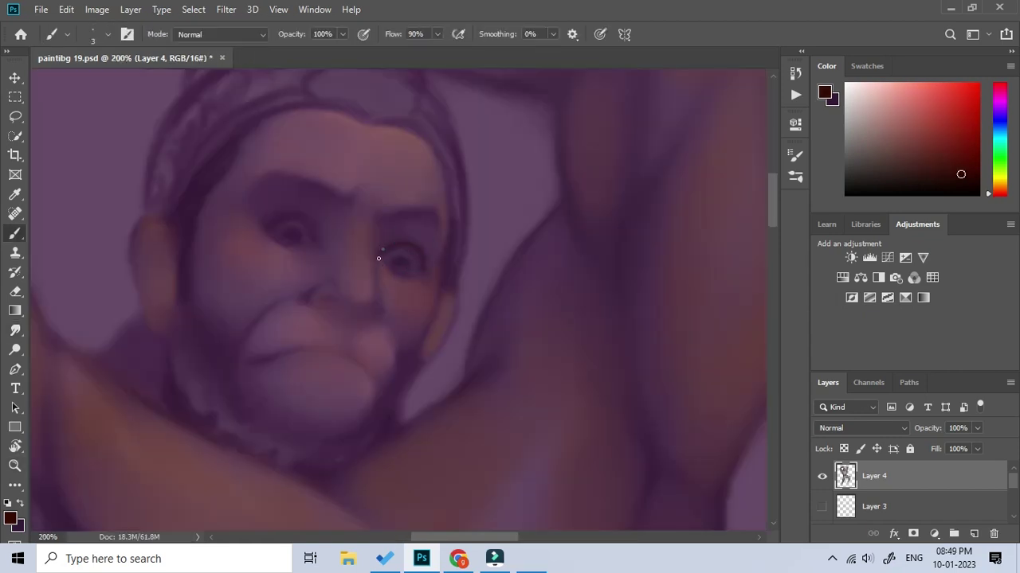
Shade the right eye's iris a dark reddish brown
{"action": "left_click", "coordinate": [387, 268]}
{"action": "left_click", "coordinate": [400, 271]}
{"action": "left_click", "coordinate": [402, 259]}
{"action": "left_click", "coordinate": [399, 269]}
{"action": "left_click", "coordinate": [403, 260]}
{"action": "left_click_drag", "start_coordinate": [480, 332], "coordinate": [517, 313]}
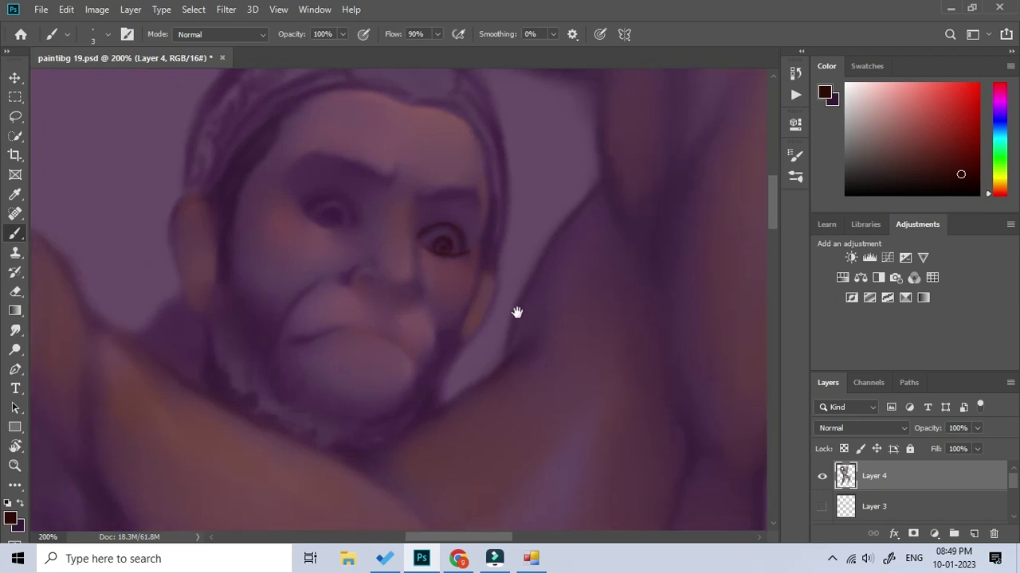
Paint a dark reddish iris into the left eye, undoing the overly dark first dabs
{"action": "left_click", "coordinate": [295, 200]}
{"action": "left_click", "coordinate": [311, 196]}
{"action": "left_click", "coordinate": [334, 196]}
{"action": "left_click", "coordinate": [352, 203]}
{"action": "key", "text": "ctrl+z"}
{"action": "key", "text": "ctrl+z"}
{"action": "left_click", "coordinate": [310, 198]}
{"action": "left_click", "coordinate": [326, 211]}
{"action": "left_click", "coordinate": [326, 212]}
{"action": "left_click", "coordinate": [335, 216]}
{"action": "left_click", "coordinate": [341, 210]}
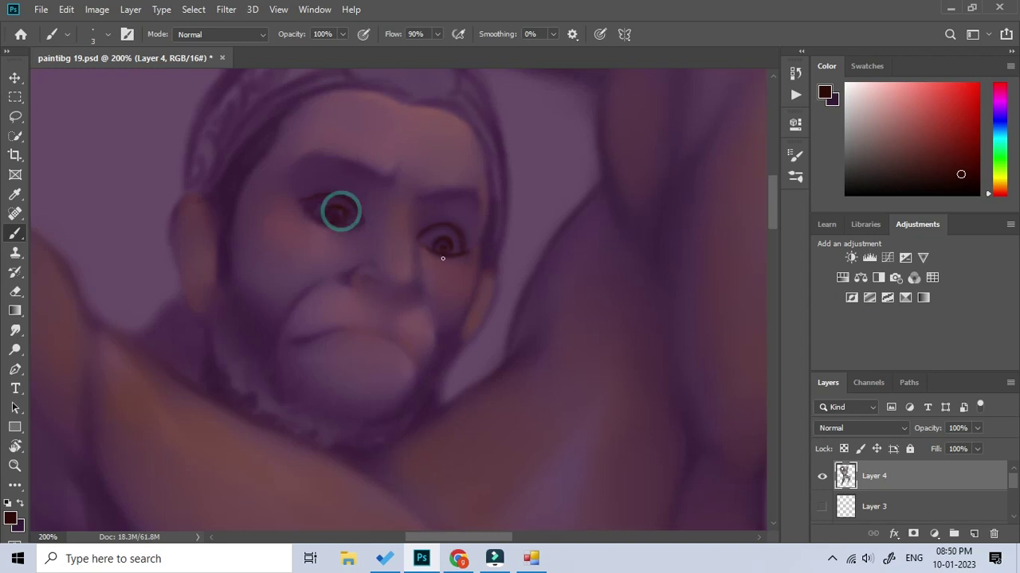
Draw thin lid lines and creases above both eyes
{"action": "left_click_drag", "start_coordinate": [310, 206], "coordinate": [343, 225]}
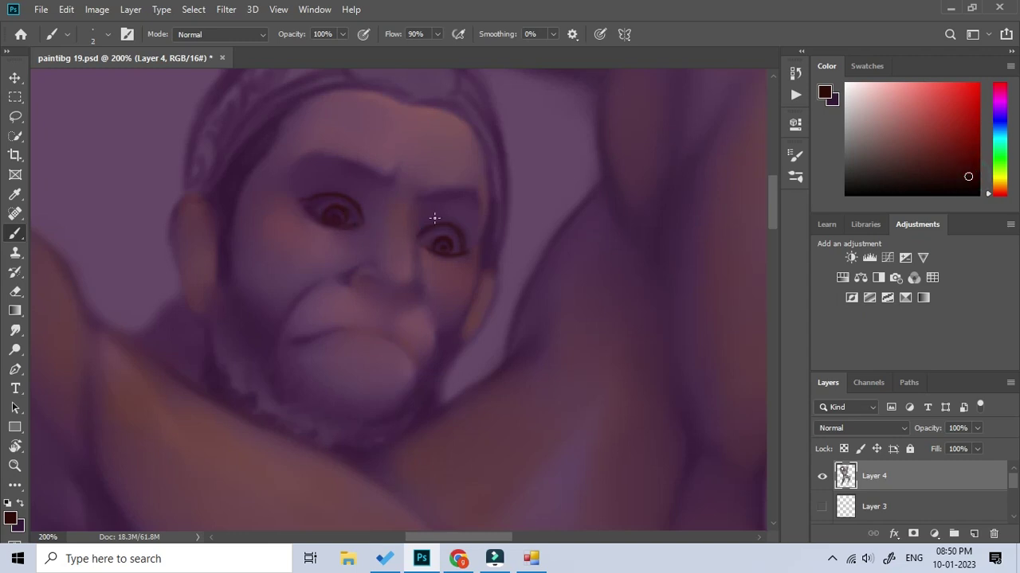
{"action": "left_click_drag", "start_coordinate": [419, 223], "coordinate": [449, 218]}
{"action": "left_click", "coordinate": [297, 195]}
{"action": "left_click_drag", "start_coordinate": [297, 195], "coordinate": [361, 203]}
{"action": "left_click", "coordinate": [356, 198]}
{"action": "left_click", "coordinate": [294, 196]}
Zoom in to 300% on the eyes and sample the purple skin colour nearby
{"action": "key", "text": "z"}
{"action": "left_click", "coordinate": [417, 281]}
{"action": "key", "text": "b"}
{"action": "left_click", "coordinate": [441, 239], "text": "alt"}
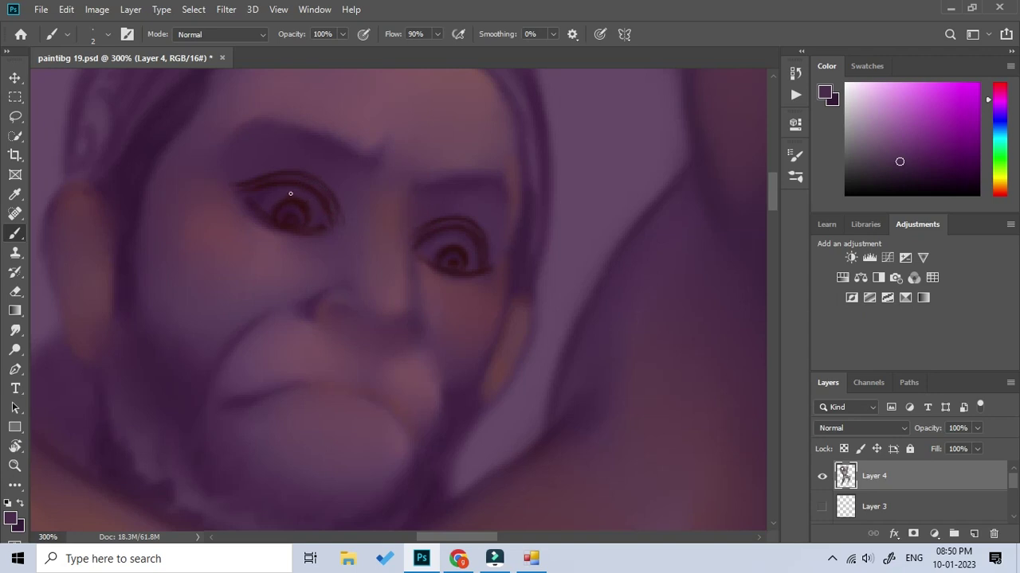
{"action": "left_click_drag", "start_coordinate": [311, 271], "coordinate": [332, 292]}
Smudge around both eyes to soften and round the paint
{"action": "key", "text": "r"}
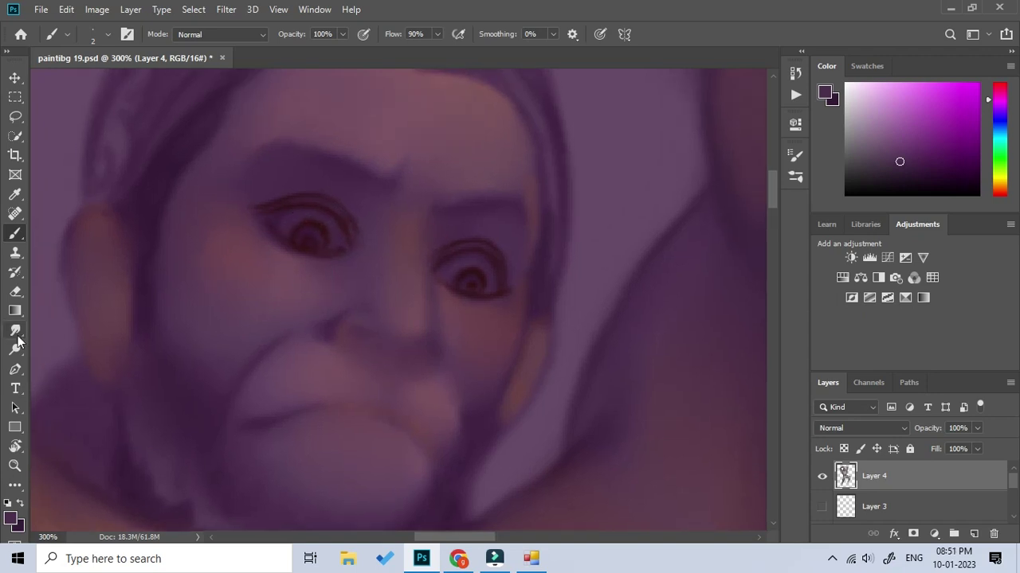
{"action": "left_click_drag", "start_coordinate": [298, 237], "coordinate": [327, 261]}
{"action": "left_click", "coordinate": [348, 208]}
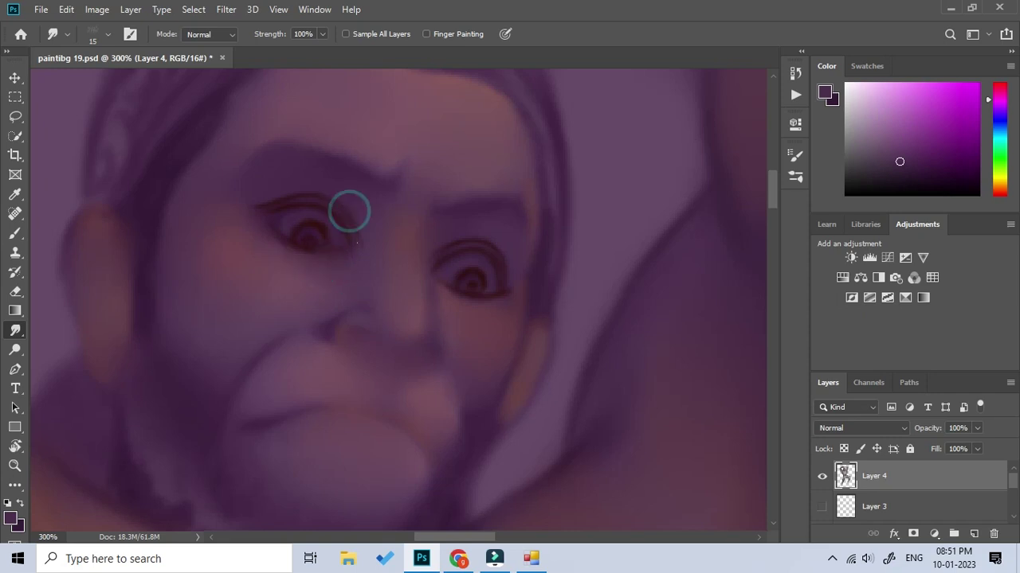
{"action": "left_click", "coordinate": [264, 197]}
{"action": "left_click", "coordinate": [446, 246]}
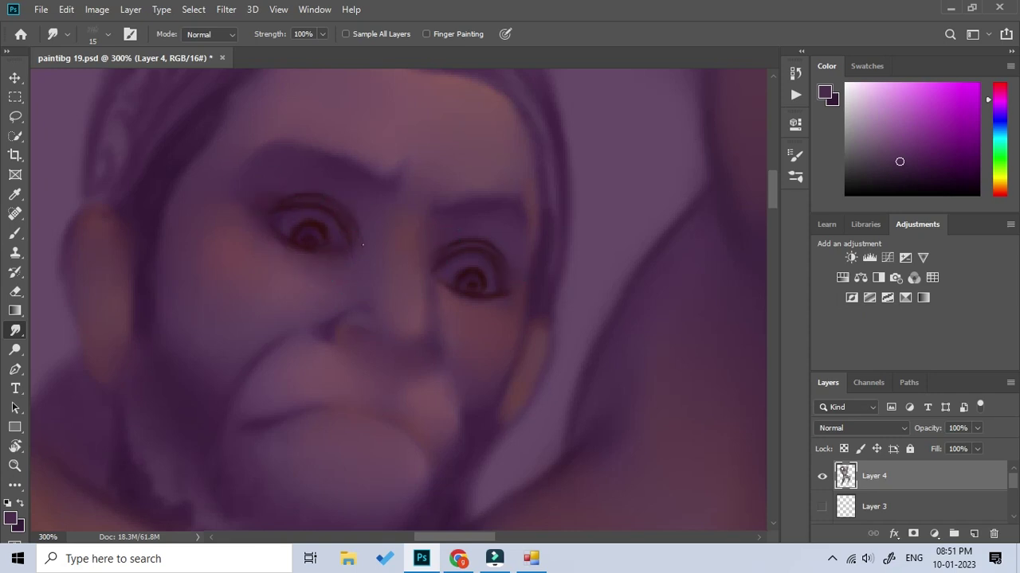
{"action": "left_click", "coordinate": [314, 233]}
{"action": "left_click", "coordinate": [468, 281]}
Draw a thin dark red-brown line down the side of the nose
{"action": "key", "text": "b"}
{"action": "left_click", "coordinate": [928, 172]}
{"action": "left_click_drag", "start_coordinate": [439, 226], "coordinate": [429, 274]}
Extend the dark red nose line downward and draw the curve under the nose
{"action": "left_click", "coordinate": [951, 167]}
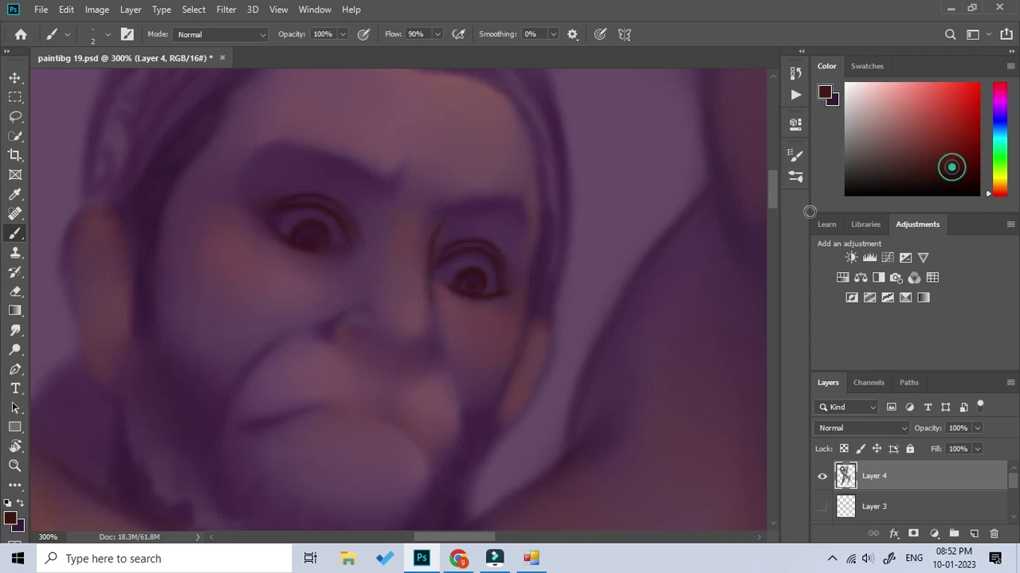
{"action": "left_click_drag", "start_coordinate": [429, 273], "coordinate": [438, 352]}
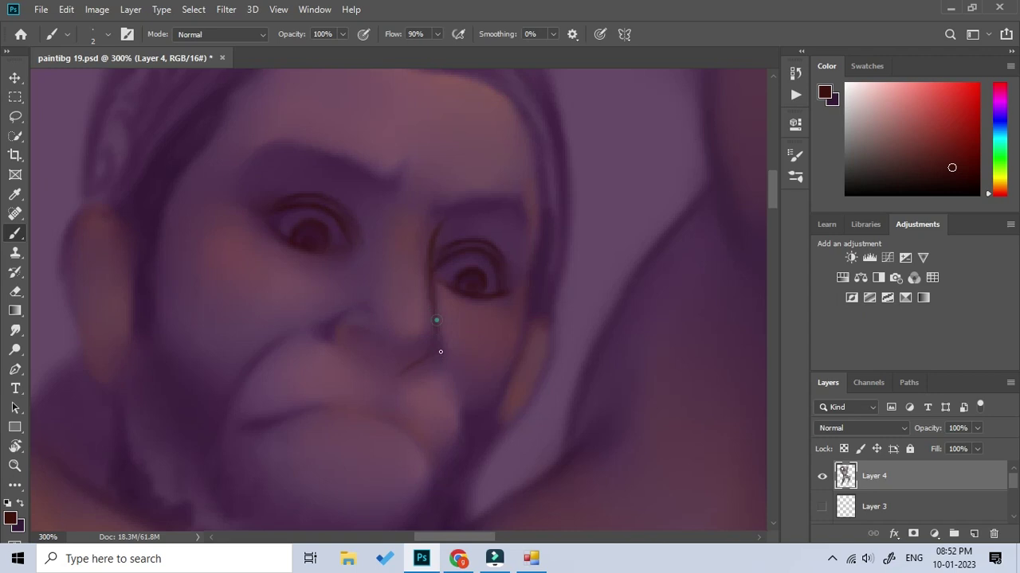
{"action": "left_click", "coordinate": [335, 322]}
{"action": "left_click_drag", "start_coordinate": [358, 338], "coordinate": [388, 355]}
{"action": "left_click", "coordinate": [390, 348]}
{"action": "left_click_drag", "start_coordinate": [359, 303], "coordinate": [353, 283]}
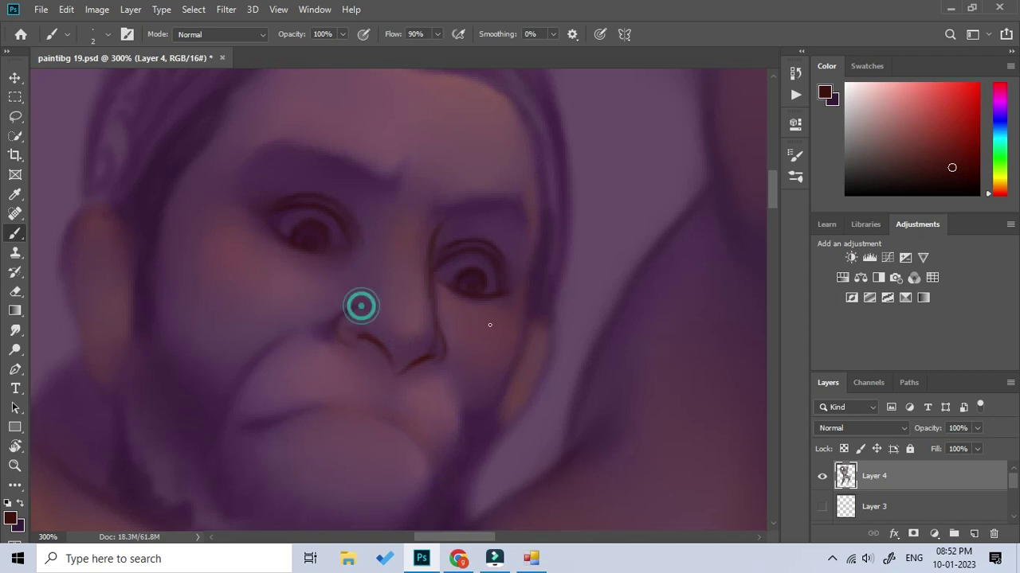
{"action": "left_click", "coordinate": [431, 312]}
{"action": "mouse_move", "coordinate": [389, 348]}
{"action": "left_mouse_down"}
{"action": "mouse_move", "coordinate": [385, 383]}
{"action": "mouse_move", "coordinate": [432, 296]}
{"action": "left_mouse_up"}
{"action": "left_click", "coordinate": [310, 284]}
Draw a thin line right of the chin and outline the cheek edge
{"action": "left_click", "coordinate": [459, 323]}
{"action": "left_click_drag", "start_coordinate": [471, 356], "coordinate": [466, 416]}
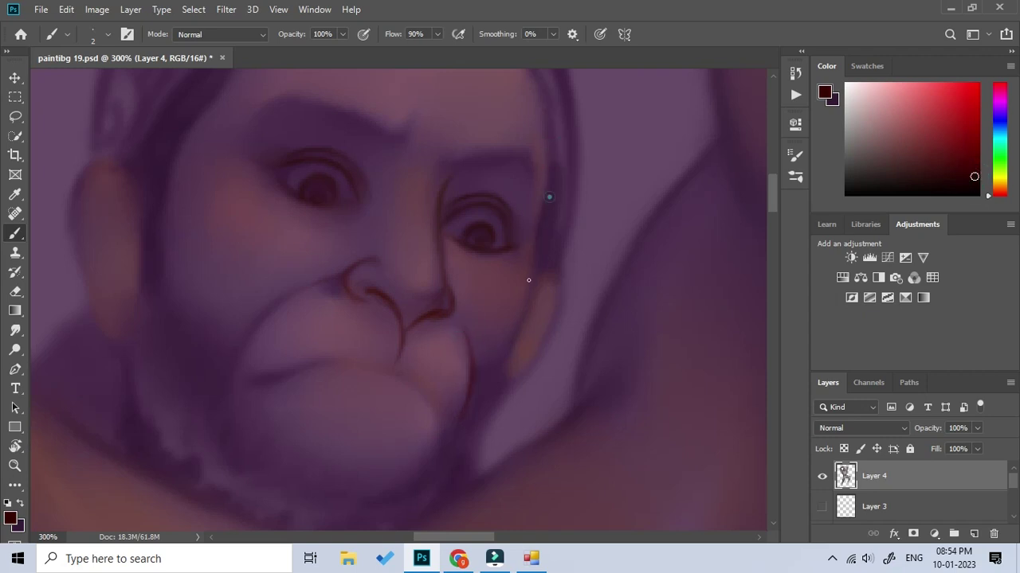
{"action": "left_click_drag", "start_coordinate": [528, 253], "coordinate": [510, 332]}
{"action": "left_click", "coordinate": [531, 266]}
{"action": "left_click", "coordinate": [484, 368]}
Draw the upper and lower lip lines below the nose
{"action": "left_click", "coordinate": [410, 379]}
{"action": "left_click_drag", "start_coordinate": [397, 369], "coordinate": [452, 414]}
{"action": "left_click_drag", "start_coordinate": [281, 375], "coordinate": [411, 375]}
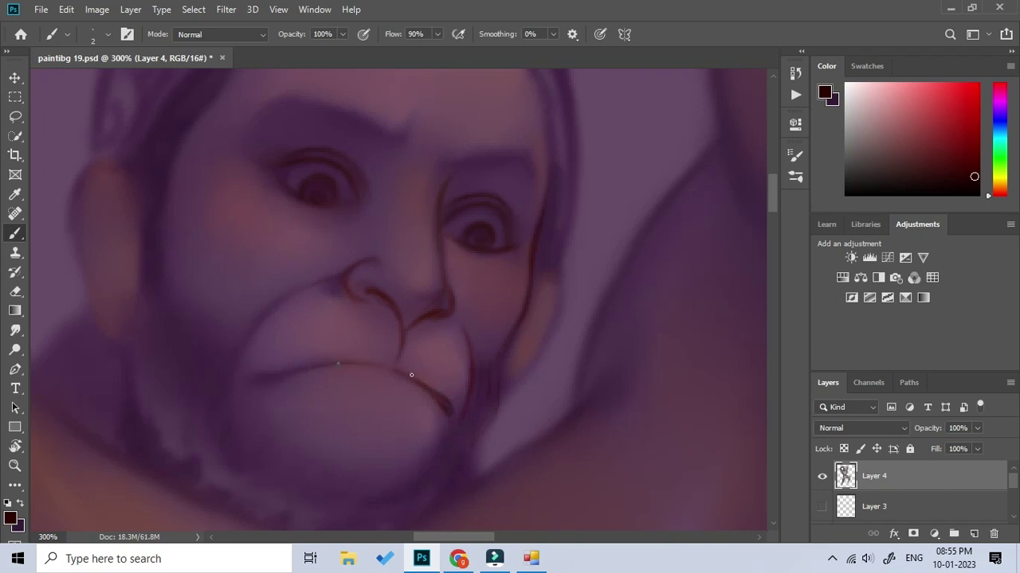
{"action": "left_click_drag", "start_coordinate": [406, 333], "coordinate": [397, 366]}
{"action": "mouse_move", "coordinate": [276, 375]}
{"action": "left_mouse_down"}
{"action": "mouse_move", "coordinate": [302, 368]}
{"action": "mouse_move", "coordinate": [433, 394]}
{"action": "mouse_move", "coordinate": [451, 420]}
{"action": "left_mouse_up"}
{"action": "left_click", "coordinate": [311, 369]}
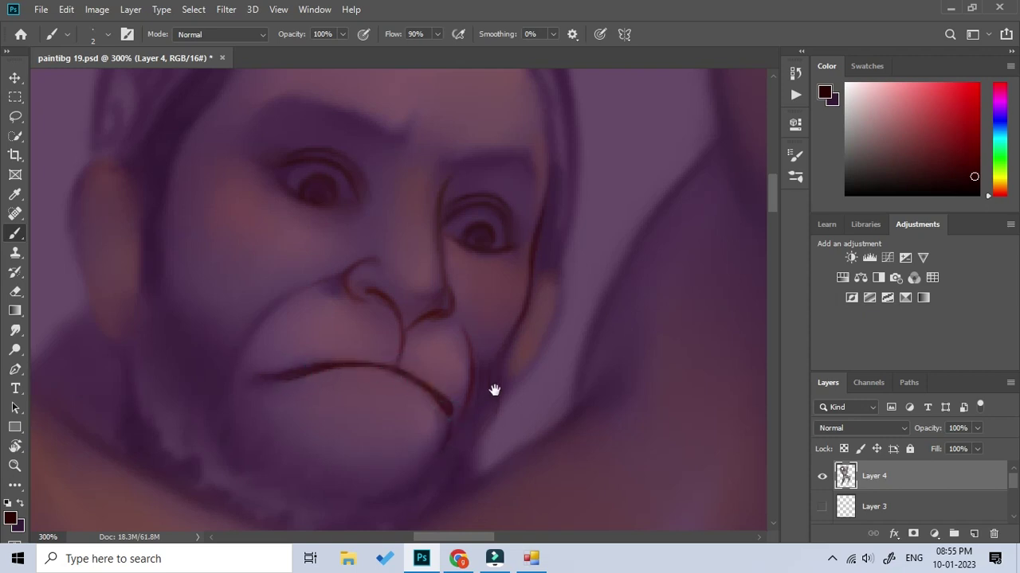
Define the left eye's upper lid, inner corner and a pupil highlight dot
{"action": "left_click_drag", "start_coordinate": [493, 390], "coordinate": [479, 395]}
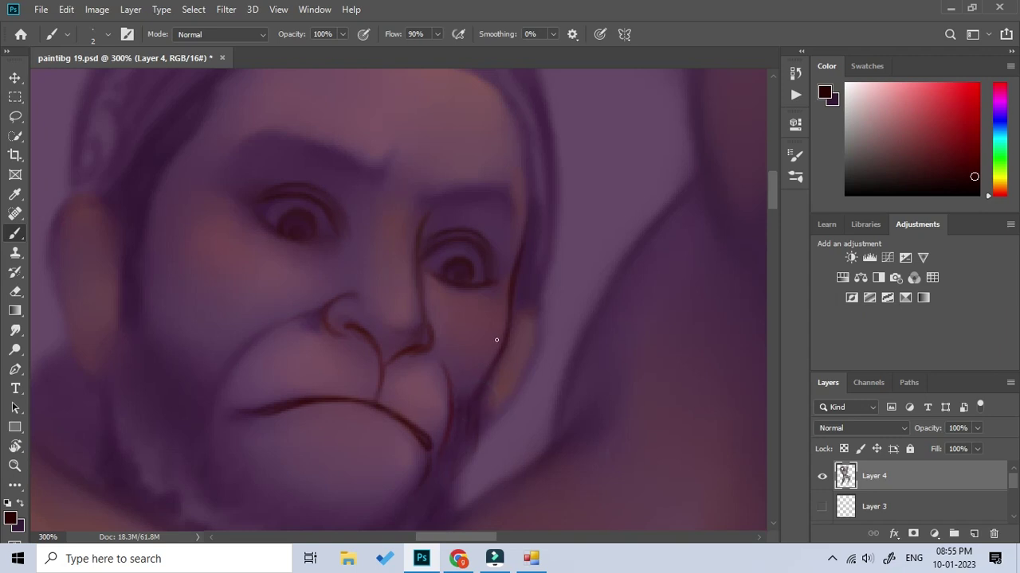
{"action": "left_click_drag", "start_coordinate": [494, 340], "coordinate": [563, 354]}
{"action": "left_click_drag", "start_coordinate": [318, 166], "coordinate": [321, 223]}
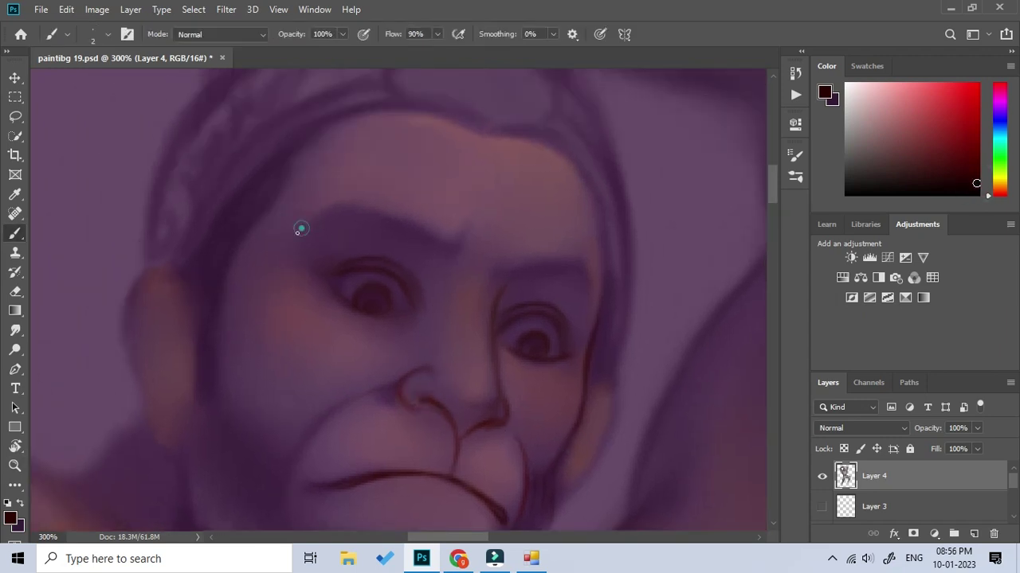
{"action": "left_click_drag", "start_coordinate": [394, 275], "coordinate": [389, 298]}
{"action": "left_click_drag", "start_coordinate": [326, 279], "coordinate": [353, 302]}
{"action": "left_click", "coordinate": [385, 291]}
{"action": "left_click", "coordinate": [332, 289]}
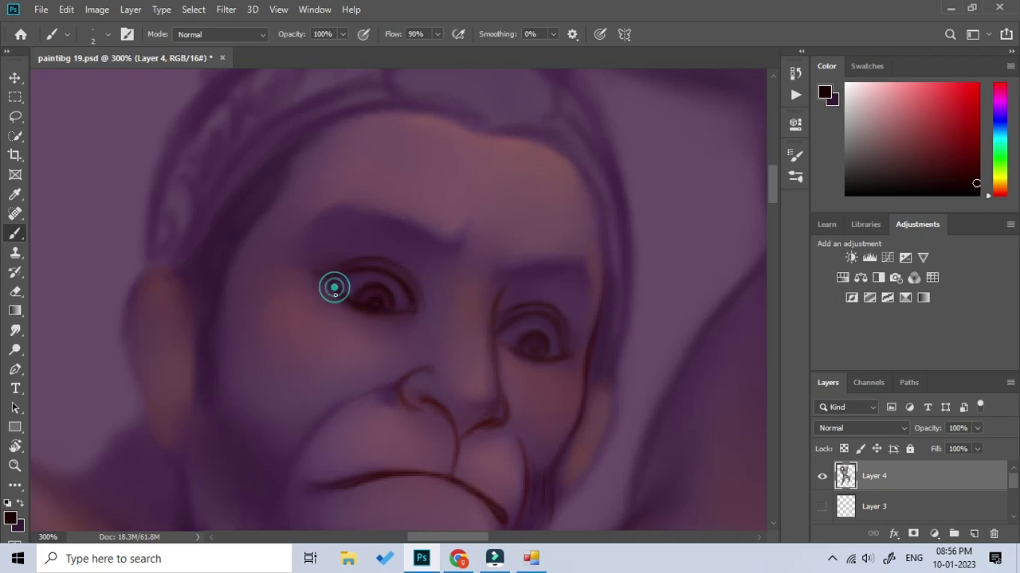
Darken the right eye's iris ring and lower lid
{"action": "left_click", "coordinate": [523, 313]}
{"action": "left_click", "coordinate": [552, 321]}
{"action": "left_click", "coordinate": [531, 338]}
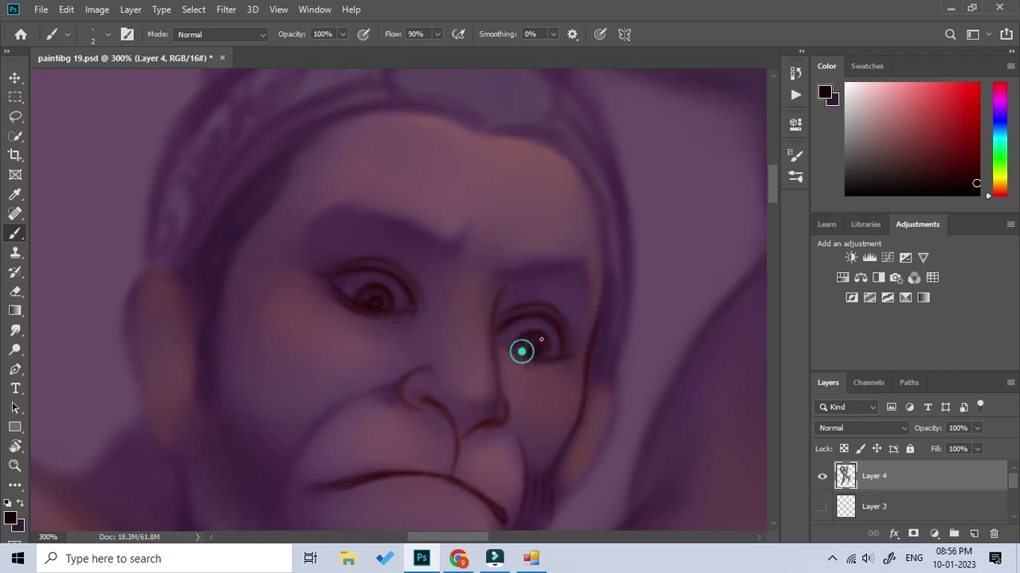
{"action": "left_click", "coordinate": [562, 346]}
{"action": "mouse_move", "coordinate": [528, 371]}
{"action": "left_mouse_down"}
{"action": "mouse_move", "coordinate": [531, 292]}
{"action": "mouse_move", "coordinate": [495, 386]}
{"action": "left_mouse_up"}
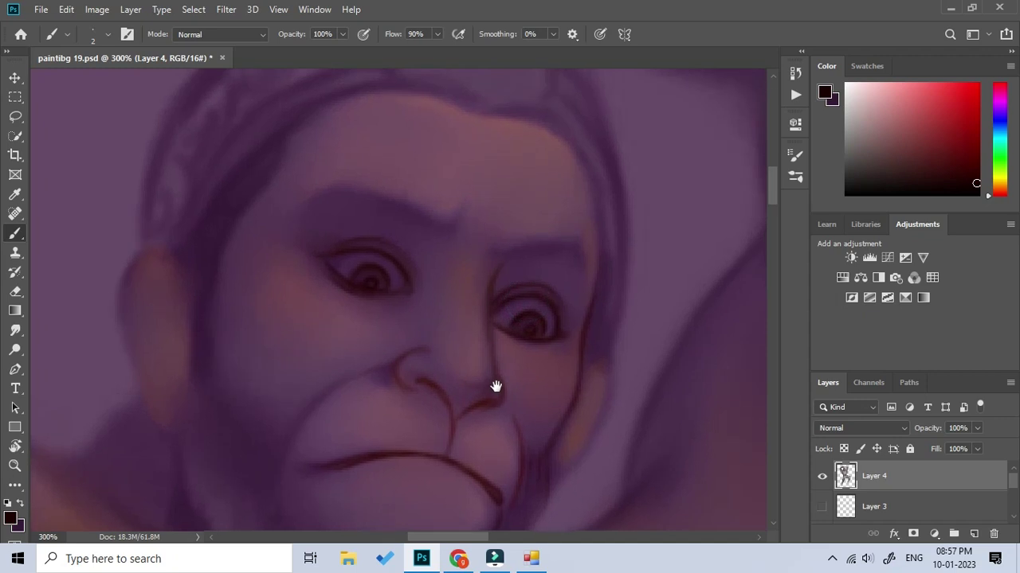
Ring the left iris, darken its upper-lid outer corner, then pick reddish-brown paint
{"action": "left_click", "coordinate": [367, 280]}
{"action": "left_click_drag", "start_coordinate": [518, 341], "coordinate": [521, 346]}
{"action": "left_click_drag", "start_coordinate": [325, 246], "coordinate": [319, 254]}
{"action": "mouse_move", "coordinate": [392, 244]}
{"action": "left_mouse_down"}
{"action": "mouse_move", "coordinate": [319, 255]}
{"action": "mouse_move", "coordinate": [333, 263]}
{"action": "left_mouse_up"}
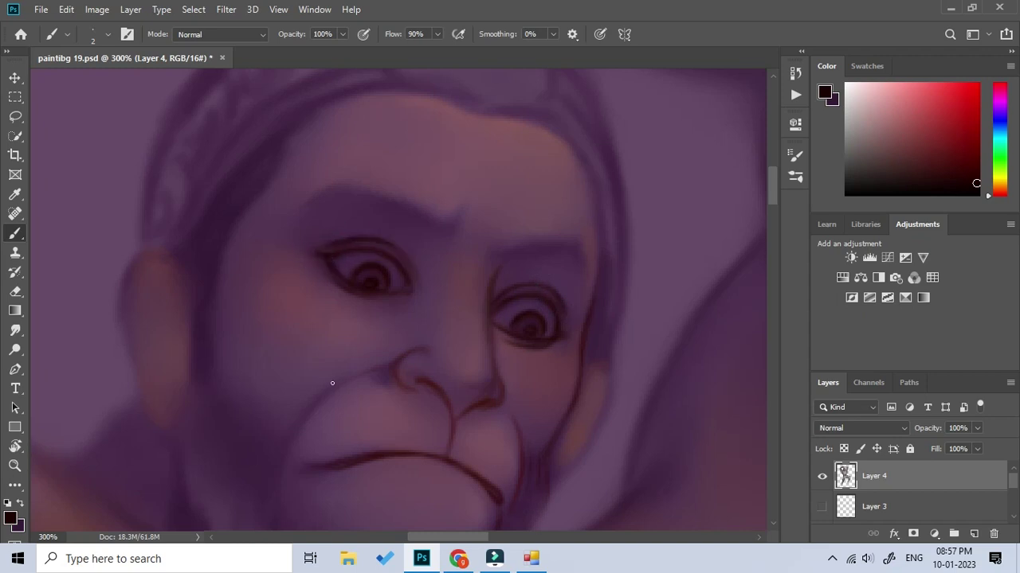
{"action": "left_click_drag", "start_coordinate": [381, 392], "coordinate": [363, 319]}
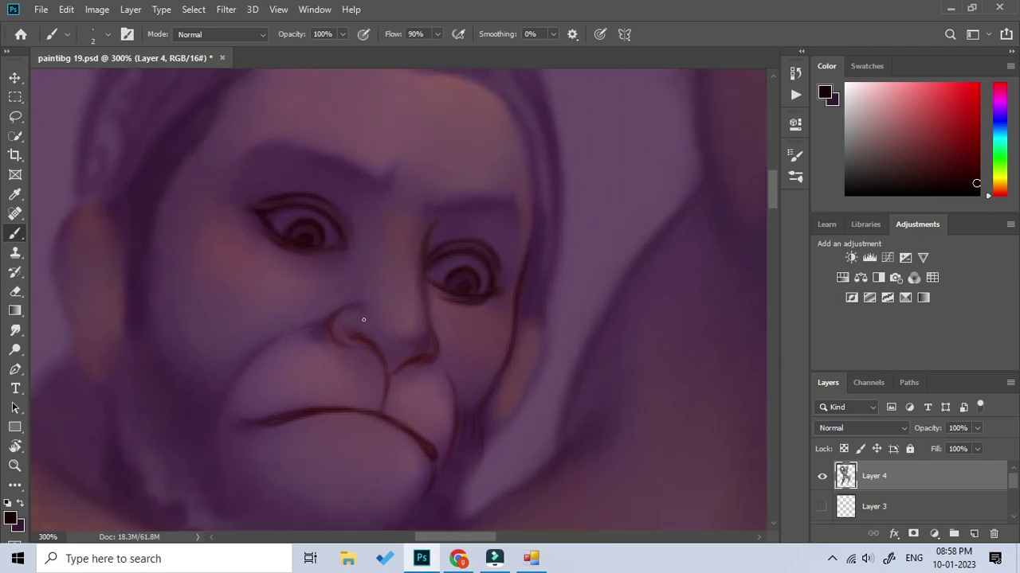
{"action": "left_click", "coordinate": [925, 142]}
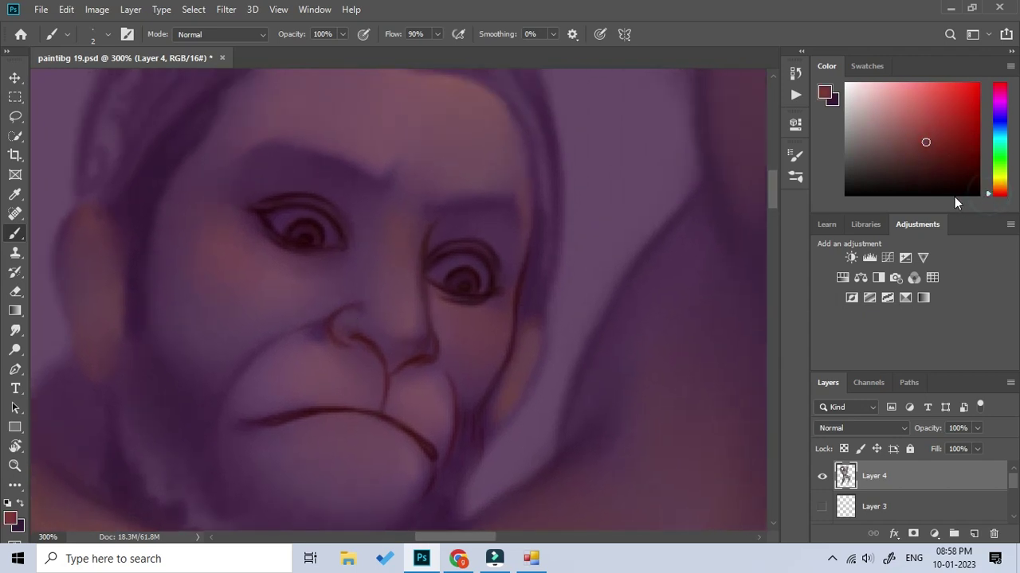
Paint warm orange blush on the left cheek beside the nose with a larger brush
{"action": "key", "text": "bracketright"}
{"action": "key", "text": "bracketright"}
{"action": "left_click", "coordinate": [195, 271], "text": "alt"}
{"action": "left_click", "coordinate": [228, 314], "text": "alt"}
{"action": "left_click", "coordinate": [221, 303]}
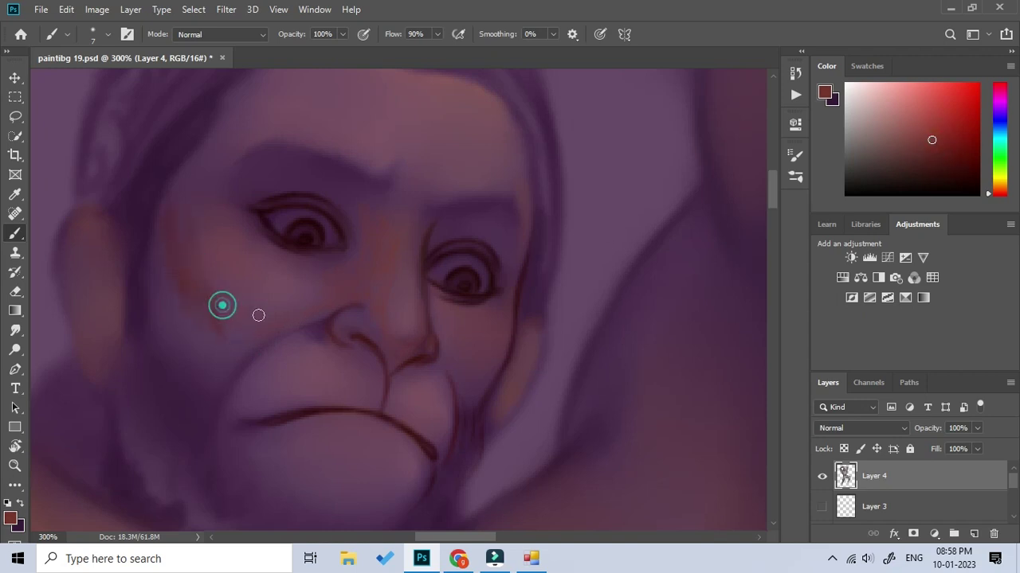
{"action": "left_click", "coordinate": [233, 319], "text": "alt"}
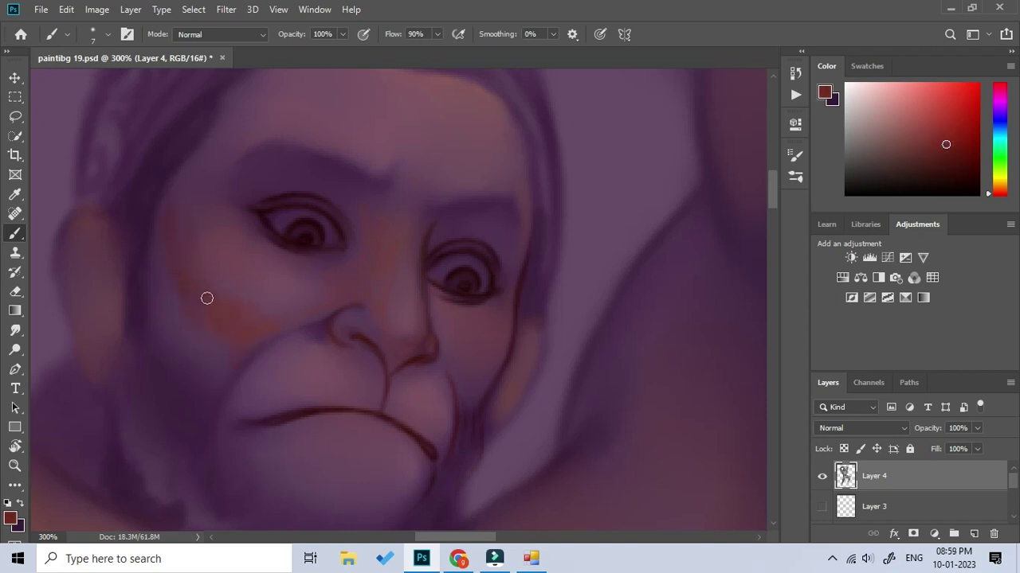
{"action": "right_click", "coordinate": [421, 353], "text": "alt"}
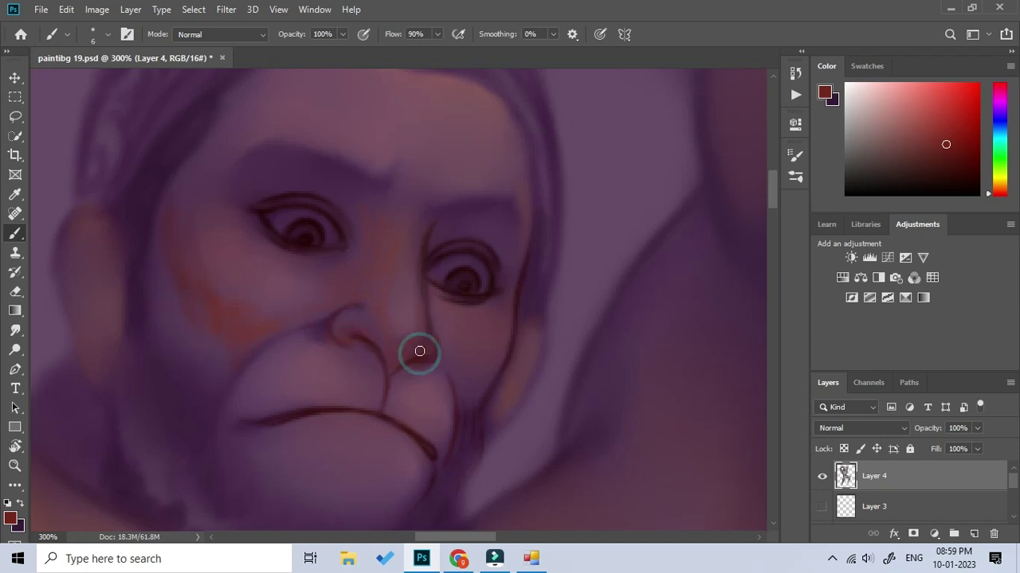
{"action": "left_click_drag", "start_coordinate": [438, 346], "coordinate": [446, 323]}
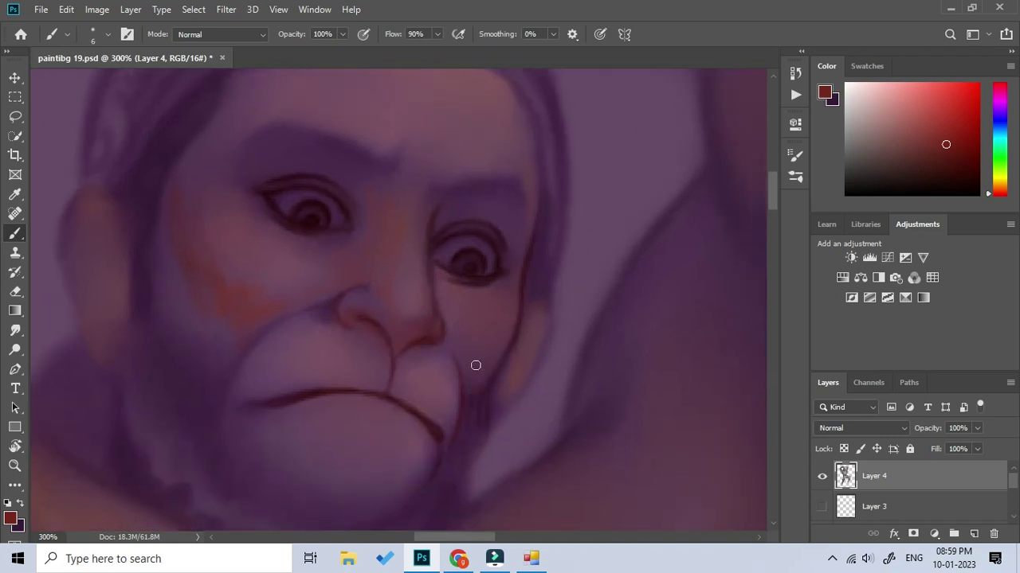
{"action": "key", "text": "shift+r"}
{"action": "key", "text": "bracketleft"}
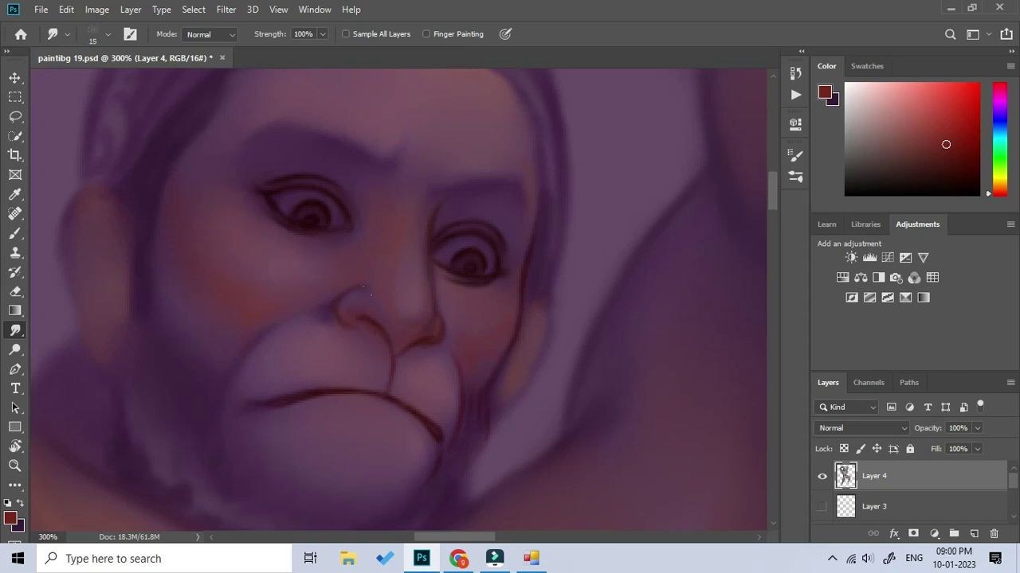
Smudge the dark nostril line into a lighter, rounder nose bulb
{"action": "left_click_drag", "start_coordinate": [348, 317], "coordinate": [308, 336]}
{"action": "key", "text": "bracketleft"}
{"action": "key", "text": "bracketright"}
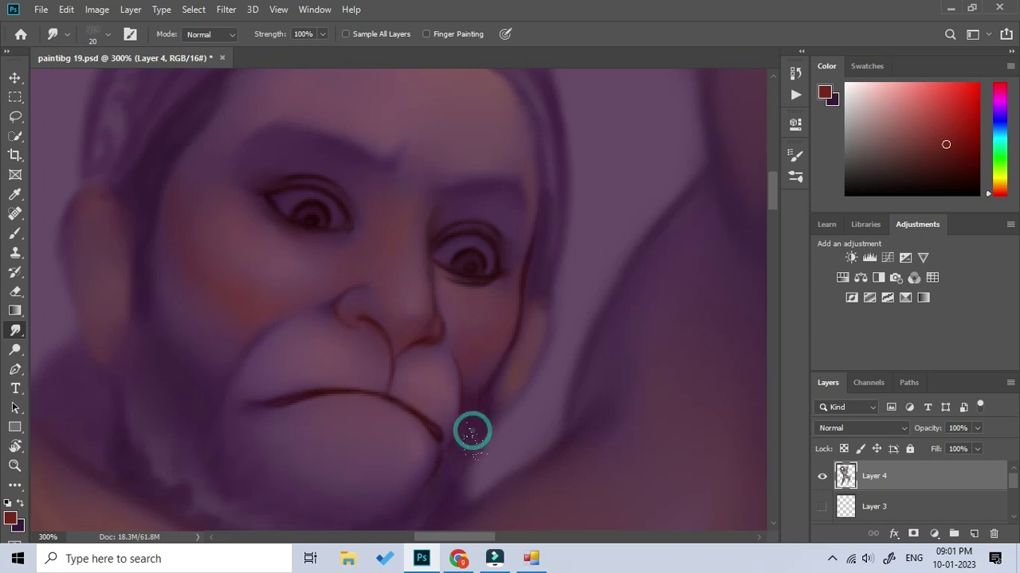
Blend the paint around both eyes with a smaller smudge brush, then zoom out to 100%
{"action": "left_click_drag", "start_coordinate": [540, 315], "coordinate": [530, 374]}
{"action": "key", "text": "bracketleft"}
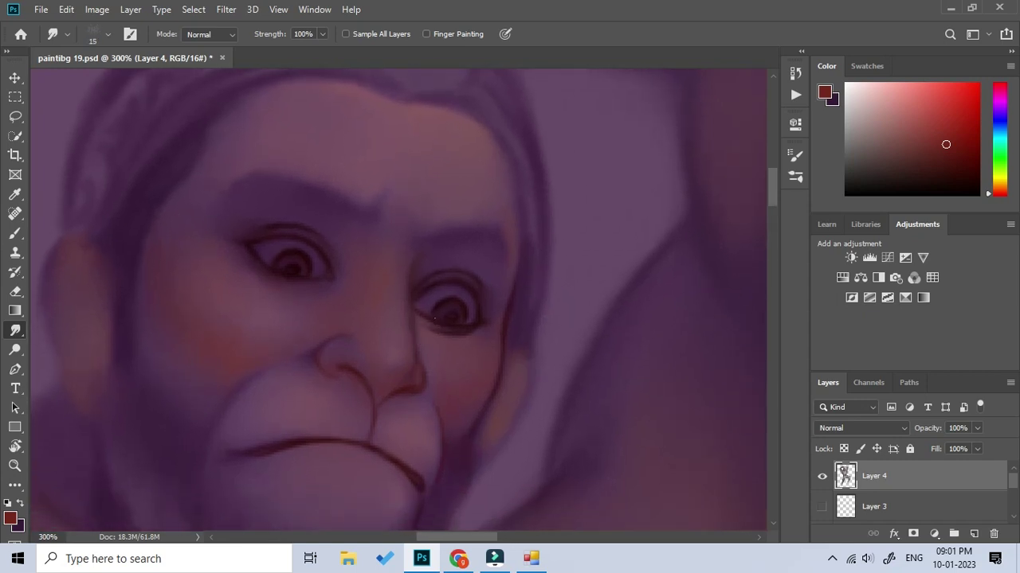
{"action": "left_click", "coordinate": [459, 330]}
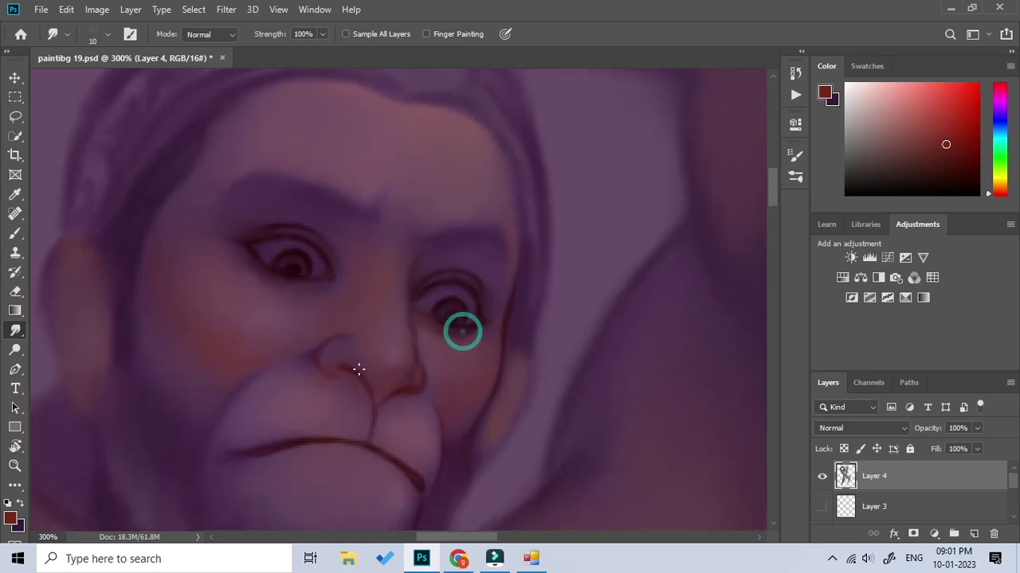
{"action": "left_click", "coordinate": [301, 274]}
{"action": "left_click", "coordinate": [337, 264]}
{"action": "left_click", "coordinate": [432, 276]}
{"action": "left_click", "coordinate": [433, 250]}
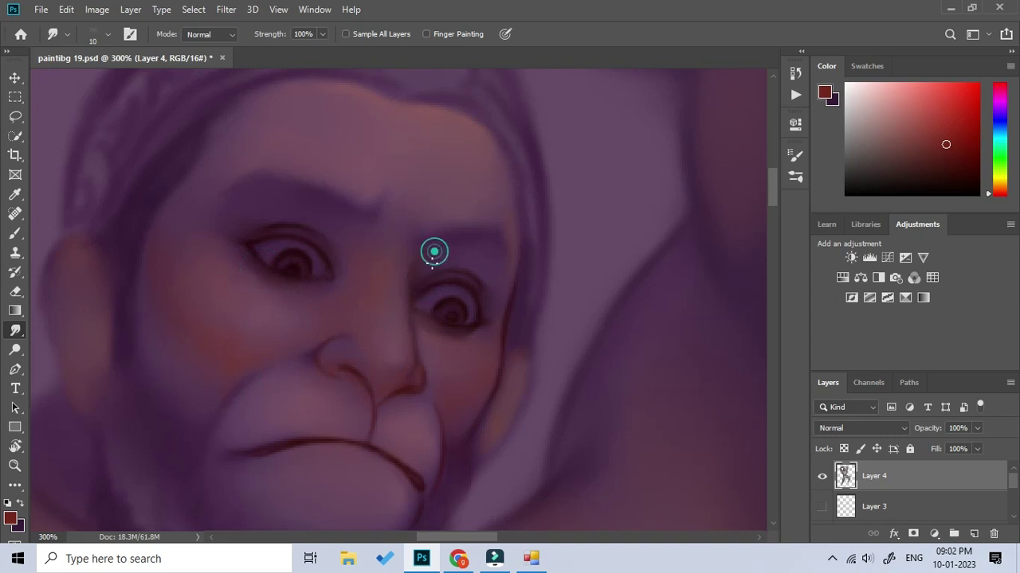
{"action": "left_click_drag", "start_coordinate": [469, 409], "coordinate": [494, 311]}
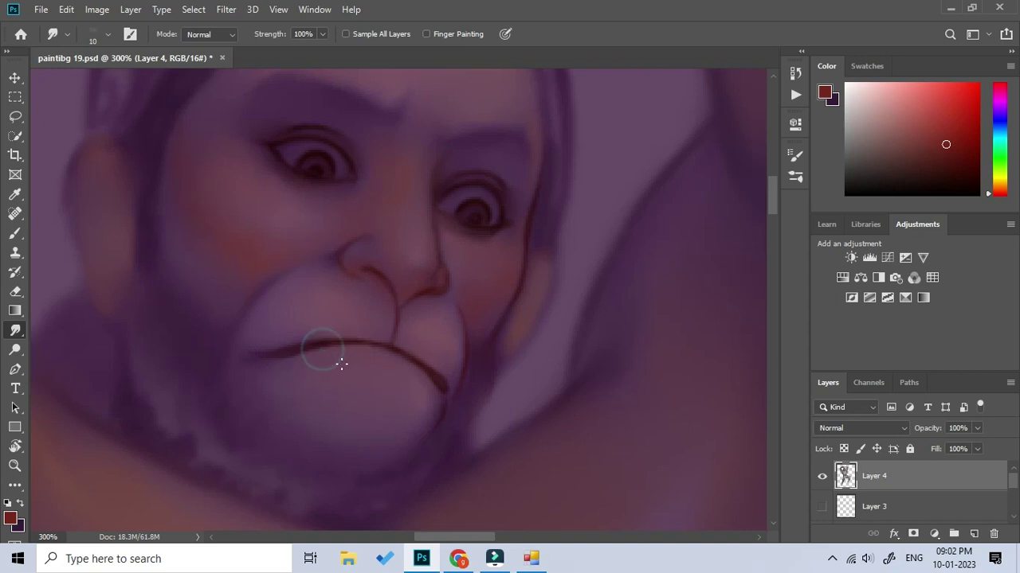
{"action": "key", "text": "z"}
{"action": "left_click", "coordinate": [478, 382], "text": "alt"}
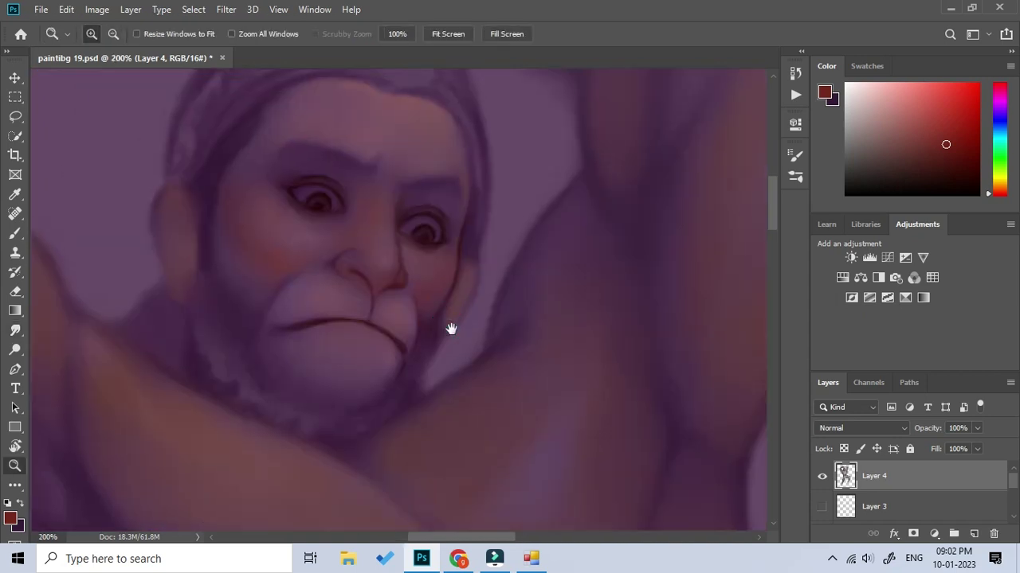
Paint light-orange highlights over the brows and forehead at 200%, then smudge them smooth
{"action": "left_click", "coordinate": [443, 327]}
{"action": "key", "text": "b"}
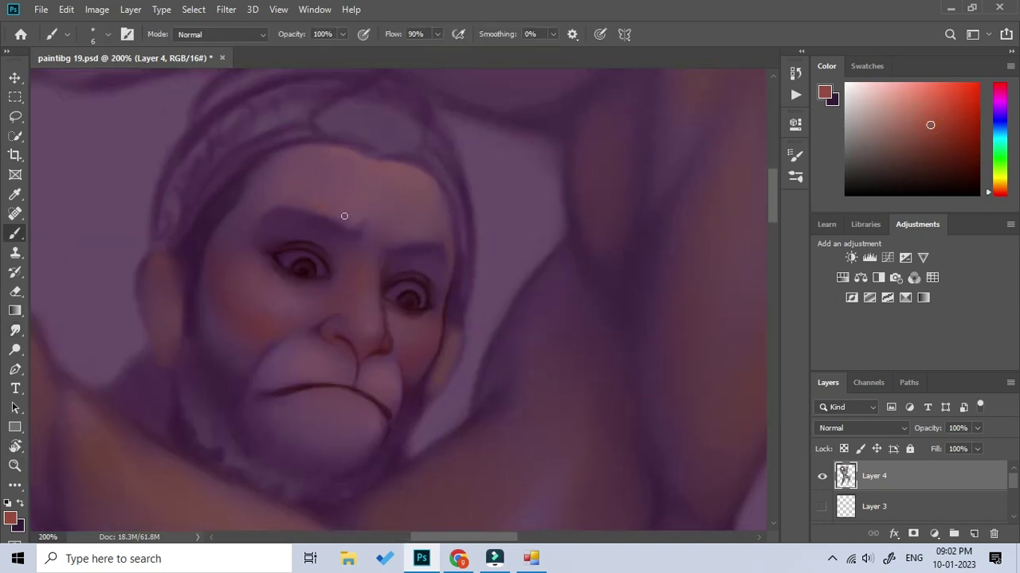
{"action": "left_click", "coordinate": [916, 125]}
{"action": "mouse_move", "coordinate": [392, 235]}
{"action": "left_mouse_down"}
{"action": "mouse_move", "coordinate": [433, 233]}
{"action": "mouse_move", "coordinate": [432, 220]}
{"action": "mouse_move", "coordinate": [402, 230]}
{"action": "left_mouse_up"}
{"action": "left_click_drag", "start_coordinate": [295, 208], "coordinate": [351, 206]}
{"action": "left_click_drag", "start_coordinate": [268, 207], "coordinate": [311, 199]}
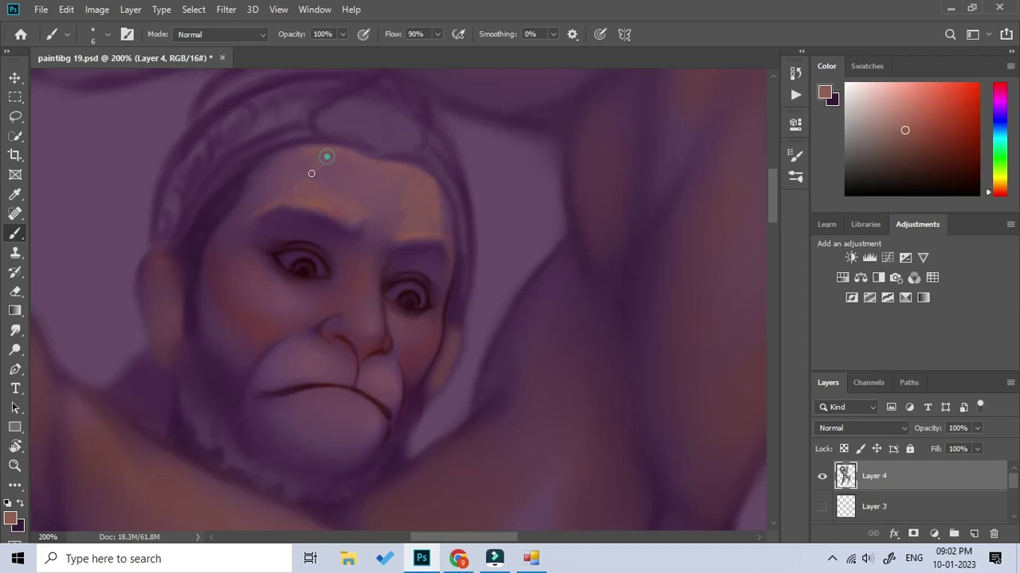
{"action": "key", "text": "r"}
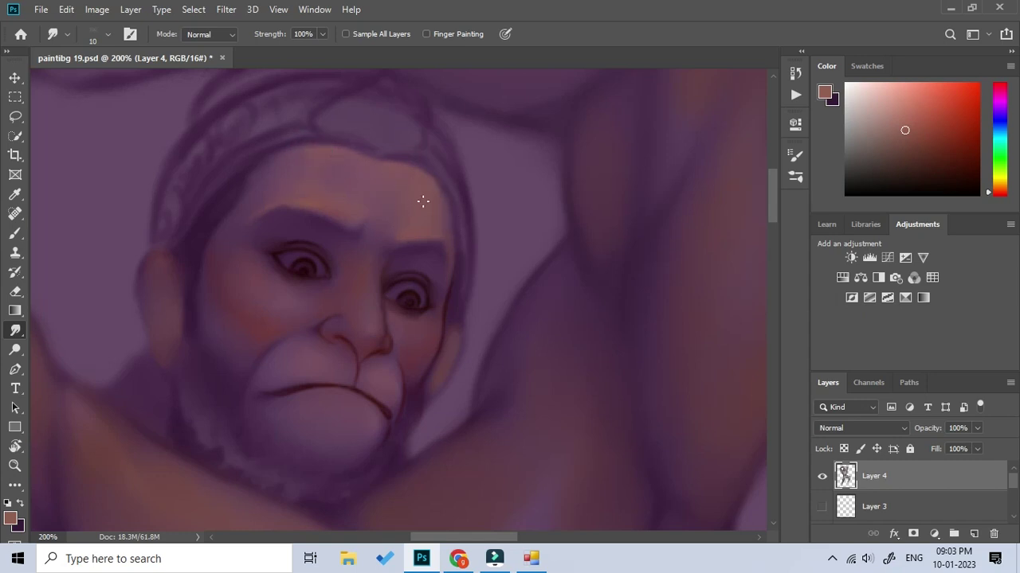
{"action": "key", "text": "bracketright"}
{"action": "key", "text": "bracketright"}
{"action": "key", "text": "bracketright"}
Paint light pink highlights down the nose bridge, on the nose tip and its right side
{"action": "key", "text": "b"}
{"action": "left_click", "coordinate": [917, 144]}
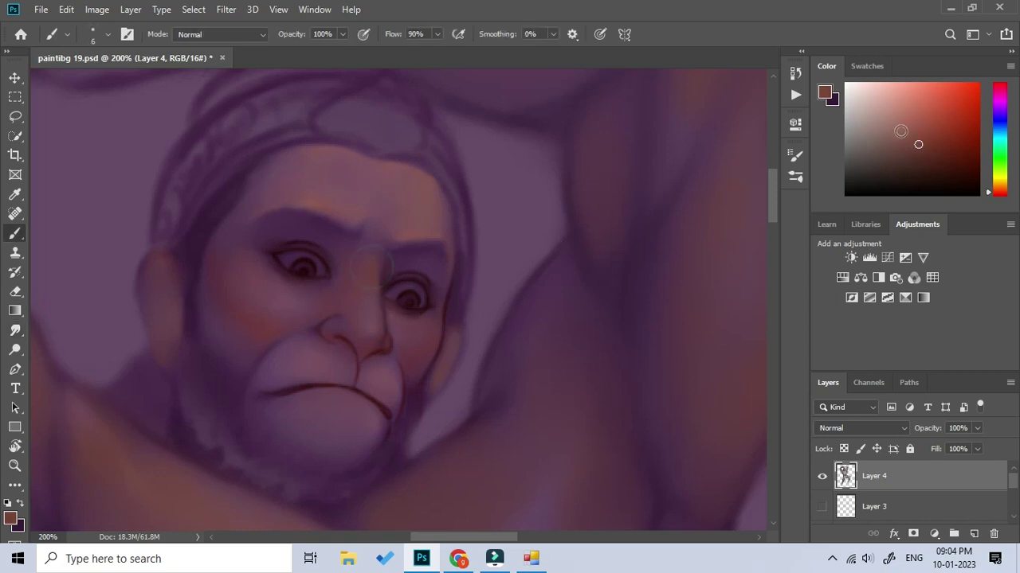
{"action": "left_click", "coordinate": [372, 275], "text": "alt"}
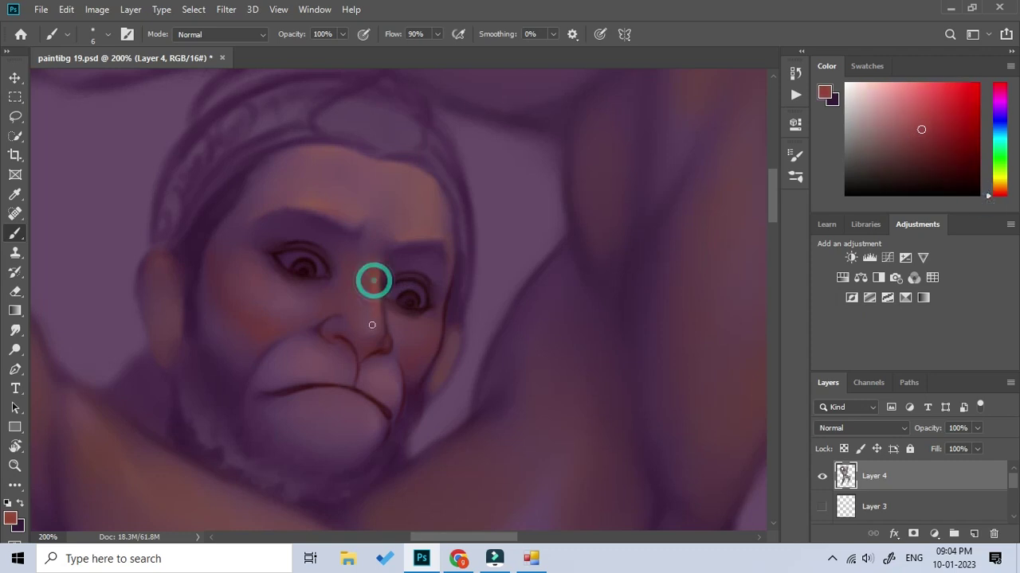
{"action": "left_click_drag", "start_coordinate": [374, 256], "coordinate": [388, 335]}
{"action": "left_click", "coordinate": [380, 320]}
{"action": "left_click", "coordinate": [345, 317], "text": "alt"}
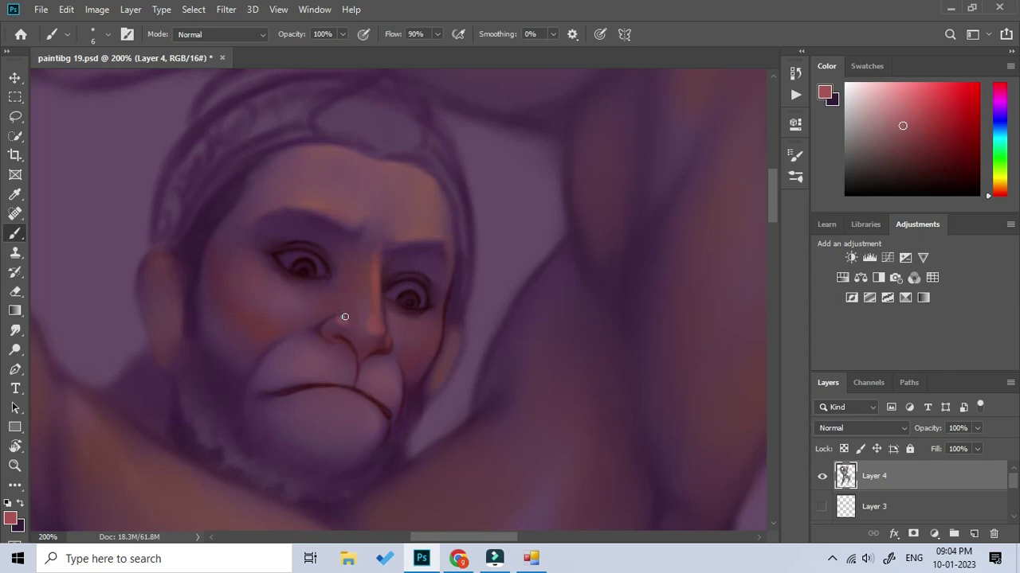
{"action": "left_click_drag", "start_coordinate": [338, 316], "coordinate": [350, 327]}
{"action": "left_click", "coordinate": [387, 340]}
Smudge-blend the nose highlights and the paint around both eyes and the left lower lid
{"action": "left_click", "coordinate": [15, 330]}
{"action": "left_click", "coordinate": [339, 318]}
{"action": "left_click", "coordinate": [372, 265]}
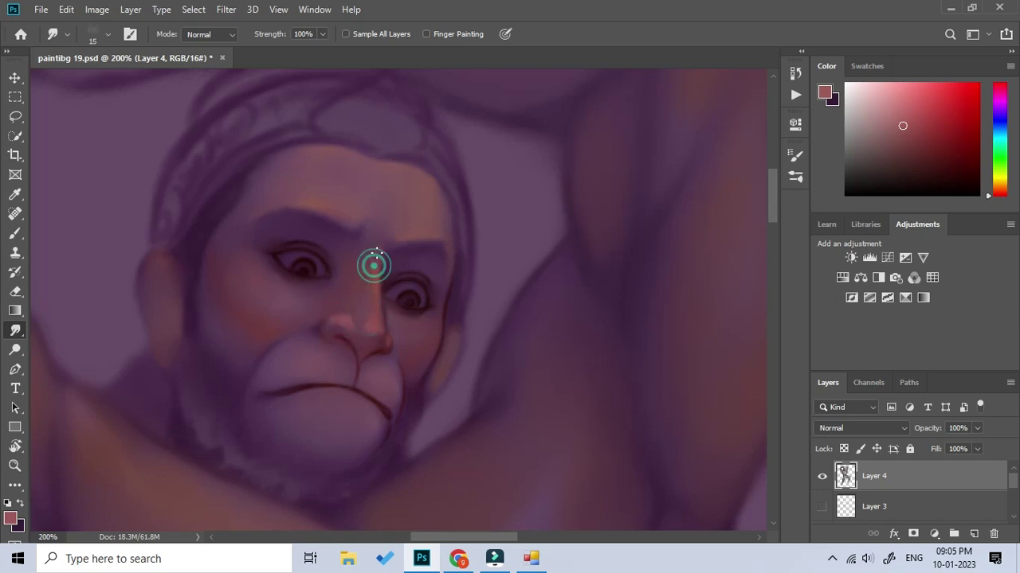
{"action": "left_click_drag", "start_coordinate": [375, 216], "coordinate": [375, 262]}
{"action": "left_click", "coordinate": [356, 324]}
{"action": "left_click", "coordinate": [314, 288]}
{"action": "left_click", "coordinate": [283, 259]}
{"action": "left_click", "coordinate": [273, 243]}
{"action": "left_click", "coordinate": [402, 321]}
{"action": "left_click", "coordinate": [398, 315]}
{"action": "left_click", "coordinate": [321, 271]}
Lighten the area beneath the nose and near the lower lip with pink brush strokes
{"action": "left_click", "coordinate": [901, 101]}
{"action": "key", "text": "b"}
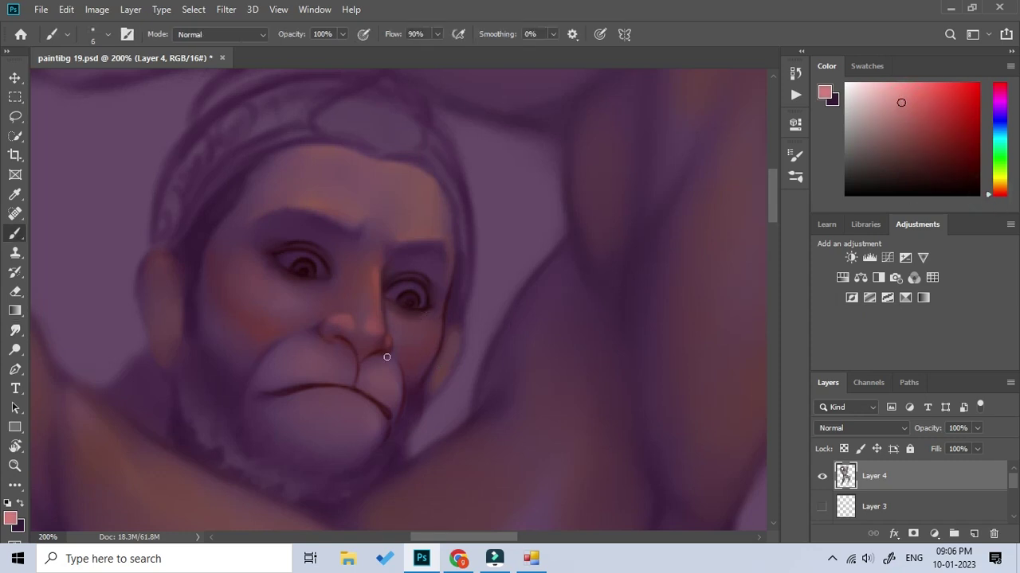
{"action": "left_click_drag", "start_coordinate": [387, 354], "coordinate": [392, 391]}
{"action": "left_click", "coordinate": [318, 341], "text": "alt"}
{"action": "left_click_drag", "start_coordinate": [319, 349], "coordinate": [392, 386]}
{"action": "left_click", "coordinate": [325, 401]}
{"action": "left_click", "coordinate": [362, 416]}
{"action": "left_click", "coordinate": [344, 364]}
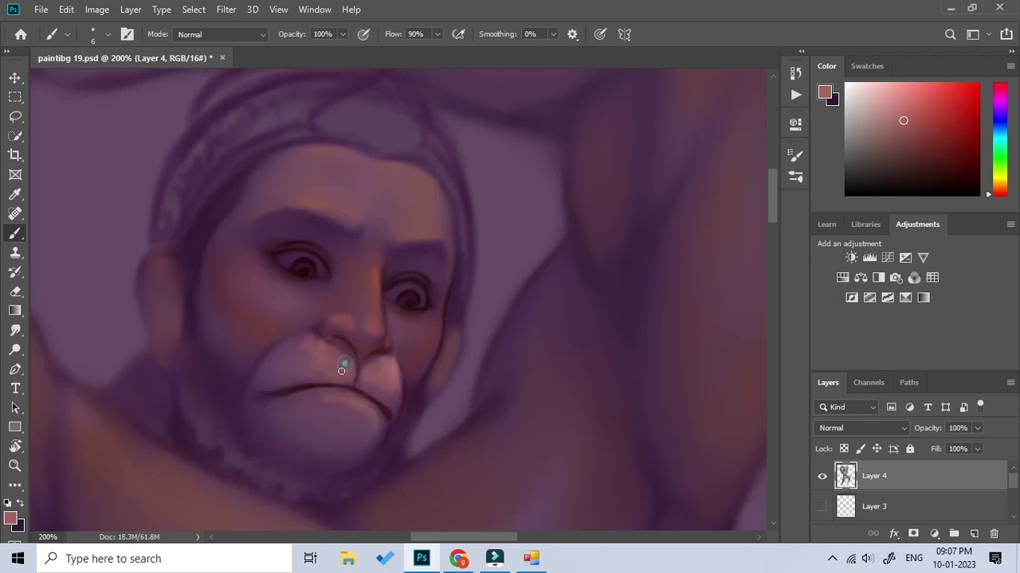
{"action": "left_click", "coordinate": [324, 353]}
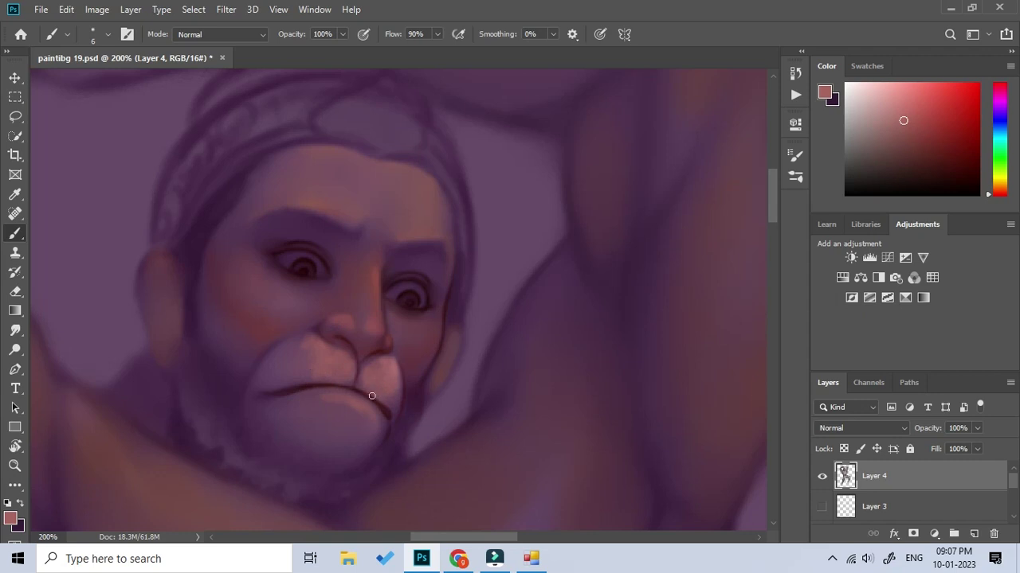
Smudge the new pink below the nose and under the mouth
{"action": "key", "text": "r"}
{"action": "left_click", "coordinate": [328, 364]}
{"action": "left_click", "coordinate": [311, 359]}
{"action": "left_click", "coordinate": [382, 379]}
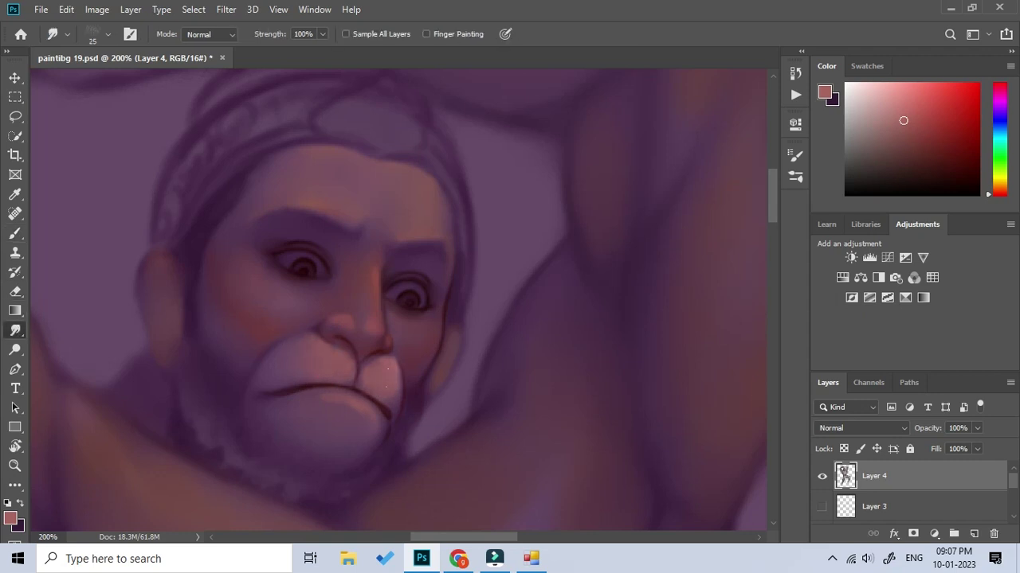
{"action": "left_click", "coordinate": [329, 415]}
Pick a dark maroon colour and smudge the right cheek, forehead and chin with a larger brush
{"action": "left_click", "coordinate": [327, 406]}
{"action": "key", "text": "b"}
{"action": "left_click", "coordinate": [337, 275], "text": "alt"}
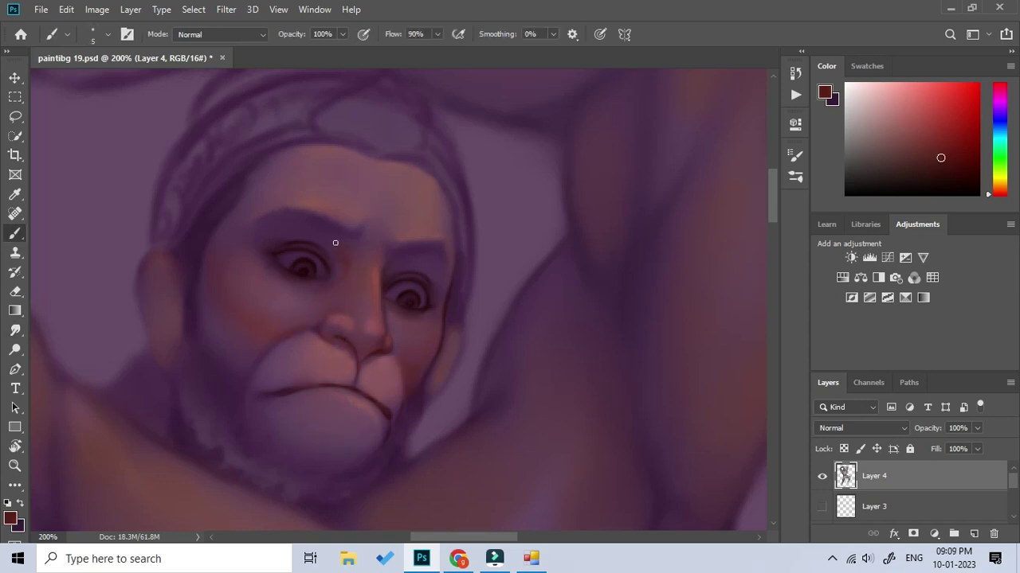
{"action": "key", "text": "r"}
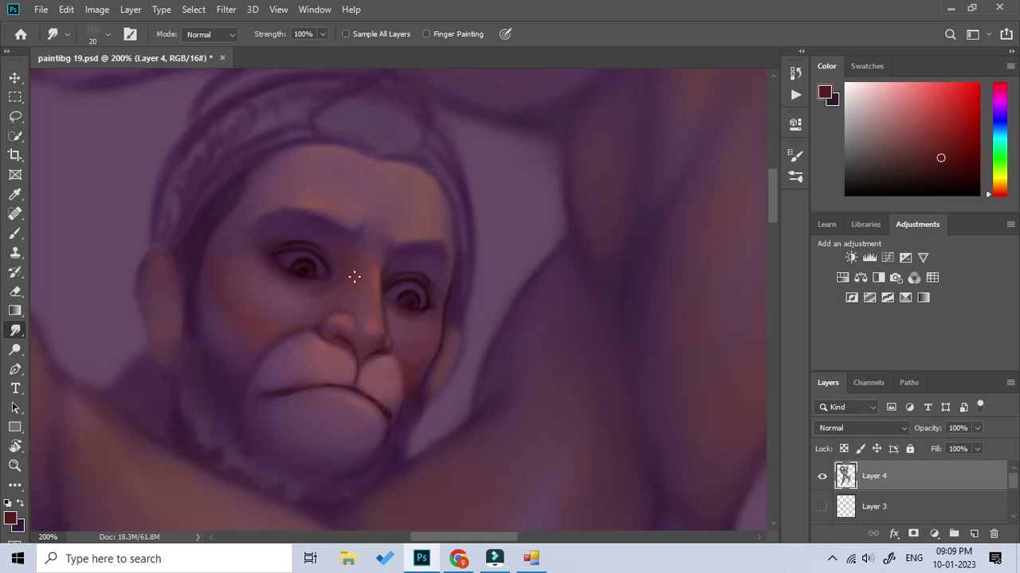
{"action": "left_click", "coordinate": [416, 359]}
{"action": "key", "text": "]"}
{"action": "left_click", "coordinate": [268, 197]}
{"action": "left_click", "coordinate": [246, 394]}
Darken and define the eyebrows above both eyes with a darker colour
{"action": "key", "text": "b"}
{"action": "scroll", "coordinate": [387, 250], "scroll_direction": "up", "scroll_amount": 1}
{"action": "left_click", "coordinate": [379, 243]}
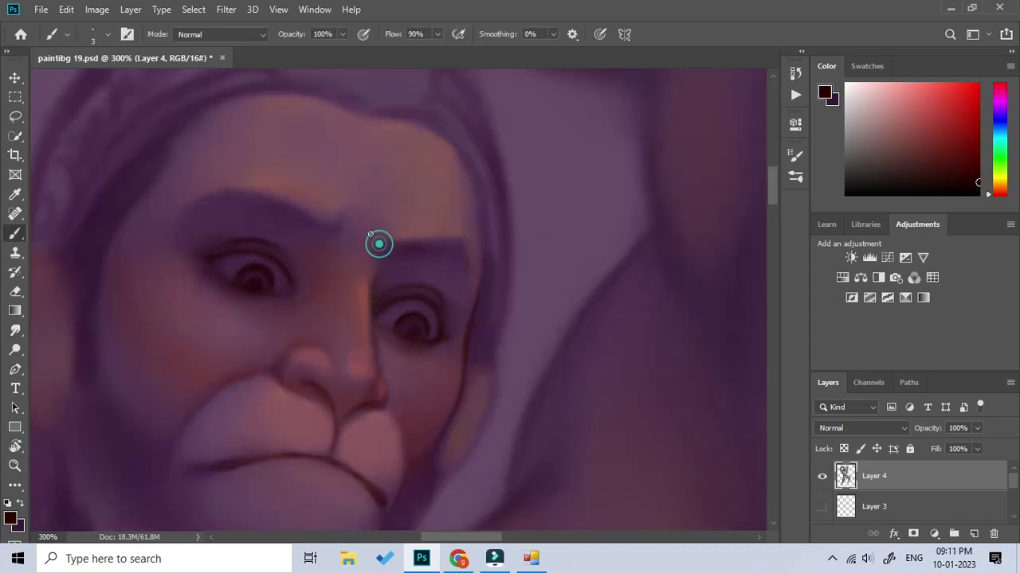
{"action": "mouse_move", "coordinate": [403, 244]}
{"action": "left_mouse_down"}
{"action": "mouse_move", "coordinate": [465, 253]}
{"action": "mouse_move", "coordinate": [326, 224]}
{"action": "left_mouse_up"}
{"action": "mouse_move", "coordinate": [239, 197]}
{"action": "left_mouse_down"}
{"action": "mouse_move", "coordinate": [180, 211]}
{"action": "mouse_move", "coordinate": [239, 199]}
{"action": "left_mouse_up"}
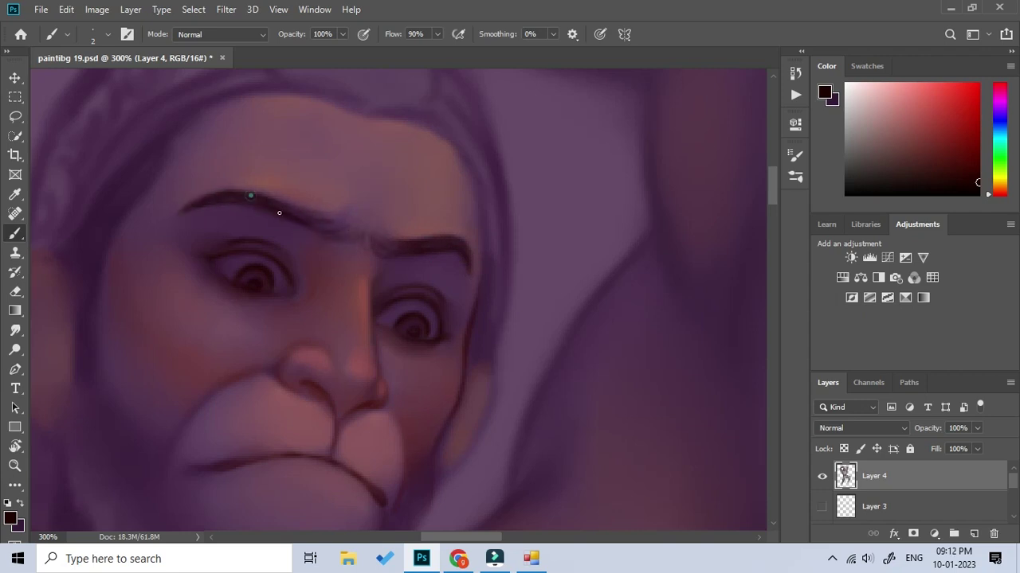
{"action": "key", "text": "bracketright"}
{"action": "key", "text": "bracketright"}
{"action": "key", "text": "bracketright"}
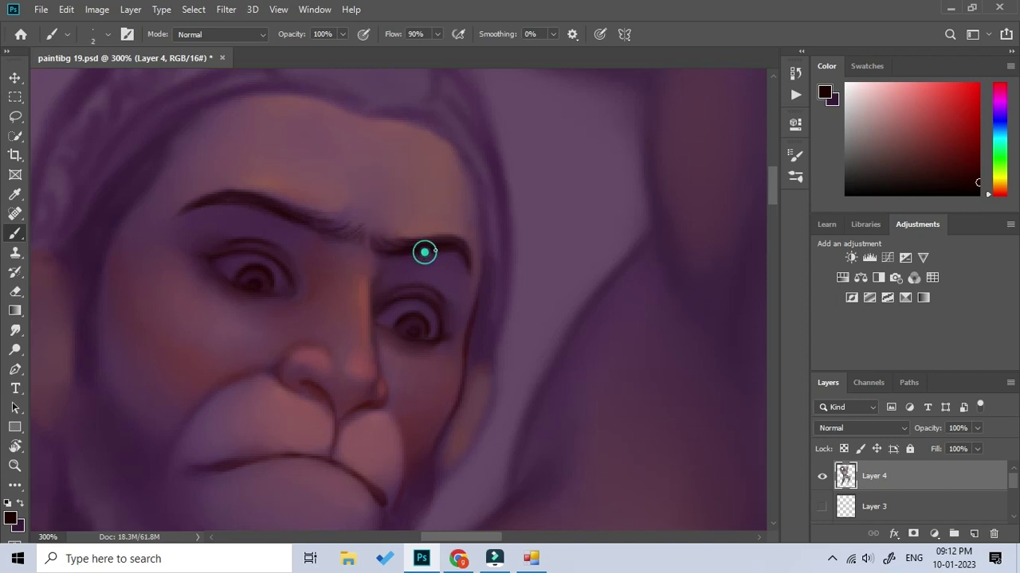
Touch up both brows and darken the left eye's eyelid line and corner
{"action": "mouse_move", "coordinate": [554, 294]}
{"action": "left_mouse_down"}
{"action": "mouse_move", "coordinate": [579, 268]}
{"action": "mouse_move", "coordinate": [568, 268]}
{"action": "left_mouse_up"}
{"action": "left_click", "coordinate": [425, 273]}
{"action": "left_click", "coordinate": [260, 225]}
{"action": "left_click", "coordinate": [413, 265]}
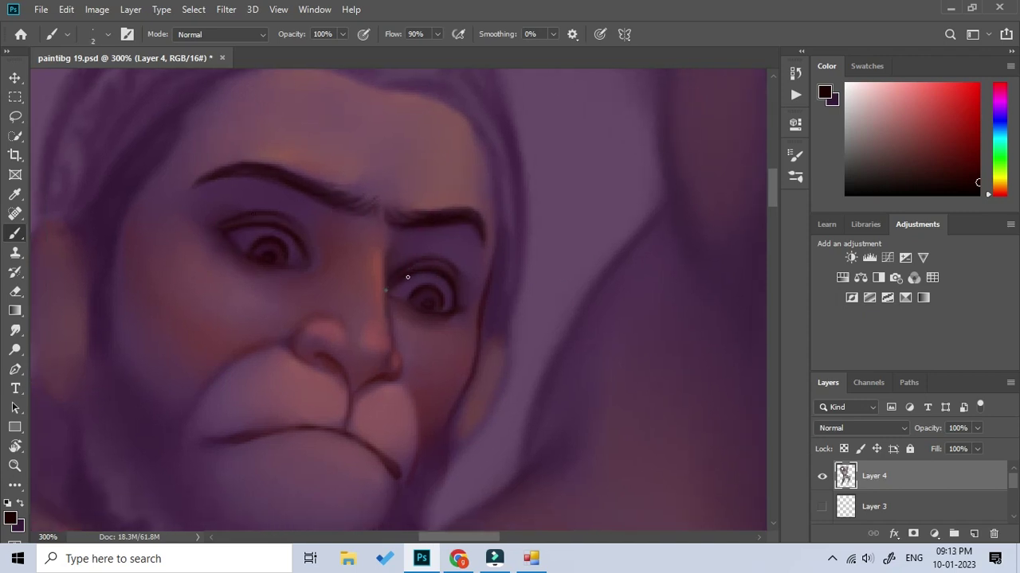
{"action": "left_click", "coordinate": [402, 301]}
{"action": "left_click", "coordinate": [281, 264]}
{"action": "left_click", "coordinate": [212, 223]}
{"action": "left_click", "coordinate": [975, 167]}
Add dark touches on the nose, the cheeks beside it, and between the eyes
{"action": "left_click", "coordinate": [325, 357]}
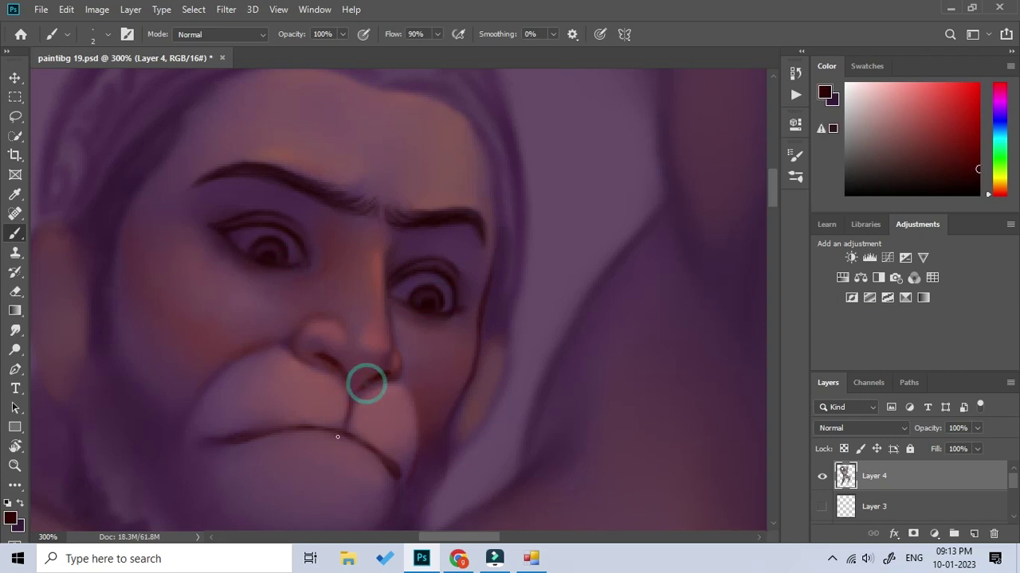
{"action": "left_click_drag", "start_coordinate": [364, 382], "coordinate": [412, 316]}
{"action": "left_click", "coordinate": [351, 257]}
{"action": "left_click", "coordinate": [438, 184]}
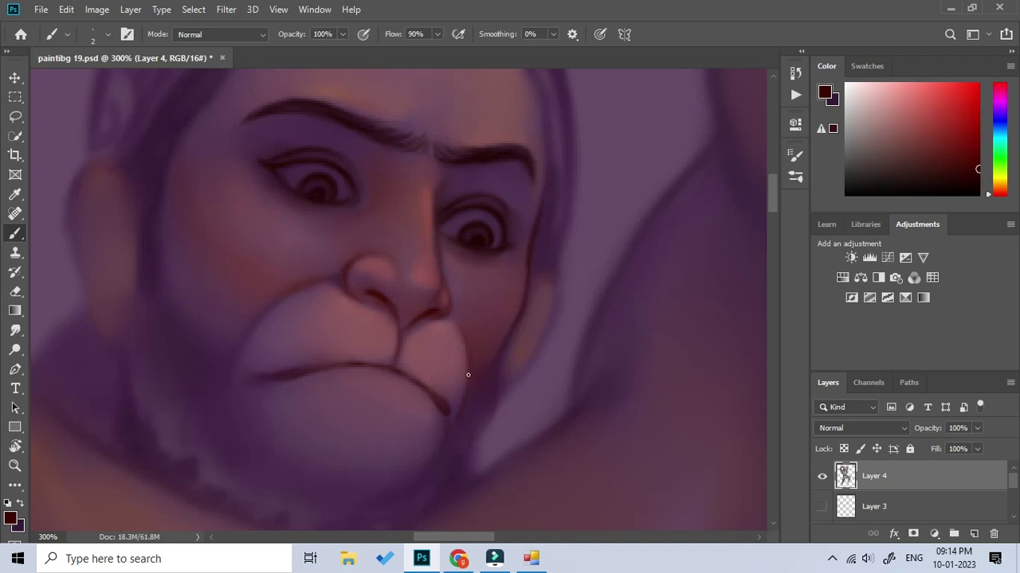
{"action": "left_click", "coordinate": [255, 316]}
{"action": "left_click", "coordinate": [295, 291]}
Smudge the cheek beside the nose and the nostril edges, then pick a muted pink
{"action": "left_click", "coordinate": [15, 330]}
{"action": "left_click", "coordinate": [275, 269]}
{"action": "left_click", "coordinate": [242, 307]}
{"action": "left_click", "coordinate": [340, 271]}
{"action": "left_click", "coordinate": [303, 282]}
{"action": "left_click", "coordinate": [269, 290]}
{"action": "left_click", "coordinate": [435, 276]}
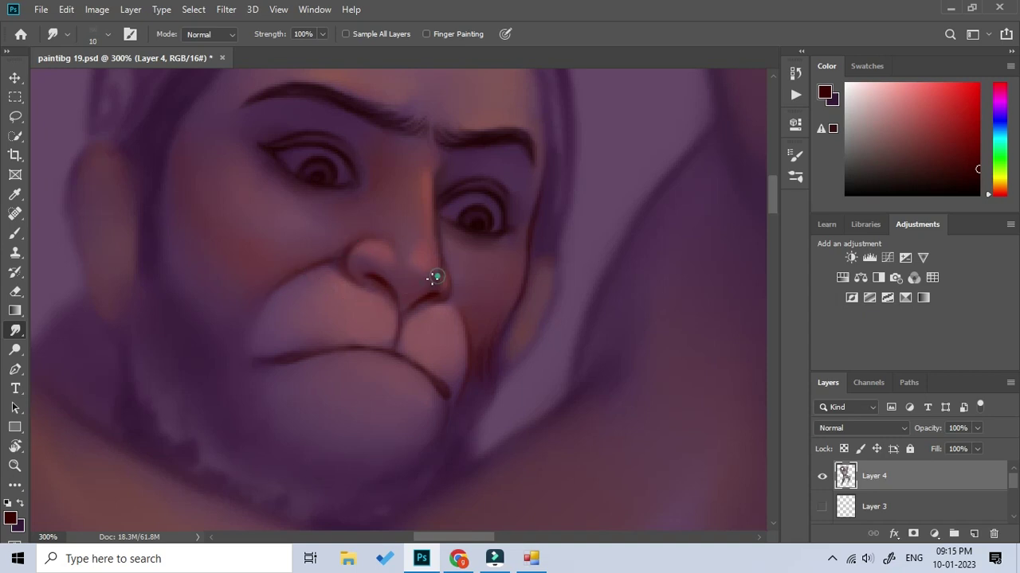
{"action": "key", "text": "b"}
{"action": "left_click", "coordinate": [407, 370], "text": "alt"}
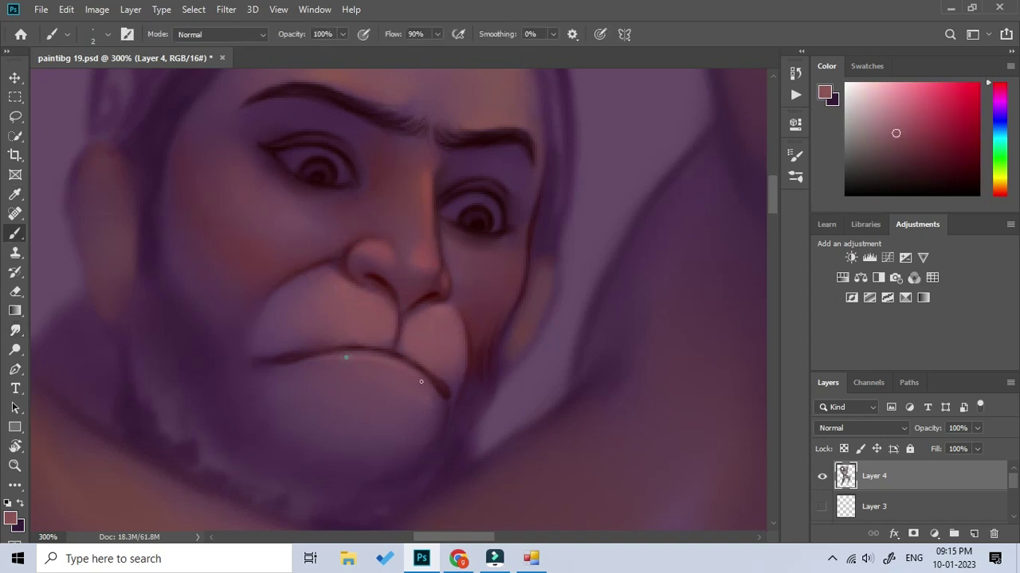
Darken the headscarf's left edge and the left jaw outline in dark red
{"action": "key", "text": "z"}
{"action": "left_click", "coordinate": [430, 392], "text": "alt"}
{"action": "left_click", "coordinate": [431, 391], "text": "alt"}
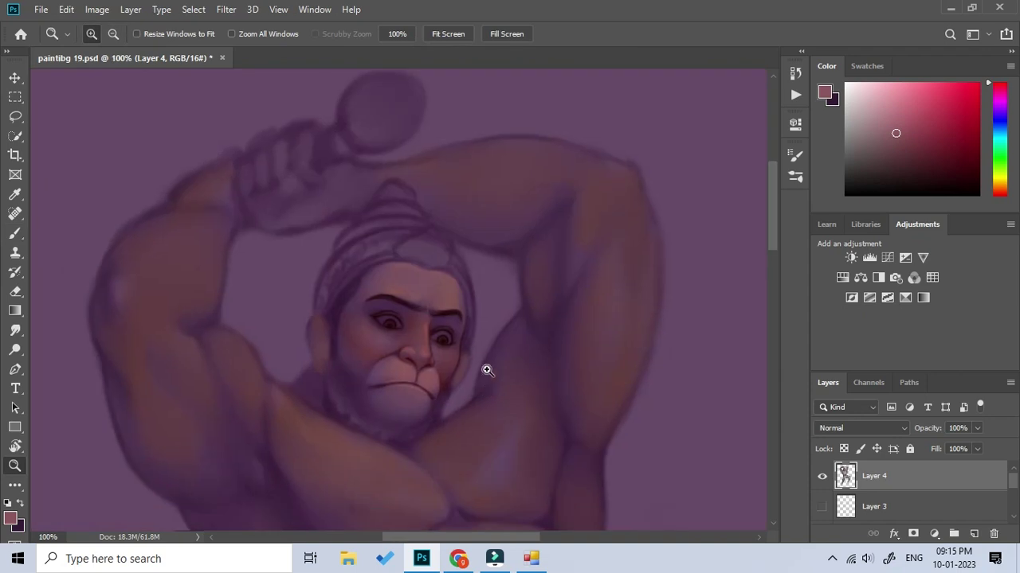
{"action": "left_click", "coordinate": [459, 312]}
{"action": "key", "text": "x"}
{"action": "key", "text": "b"}
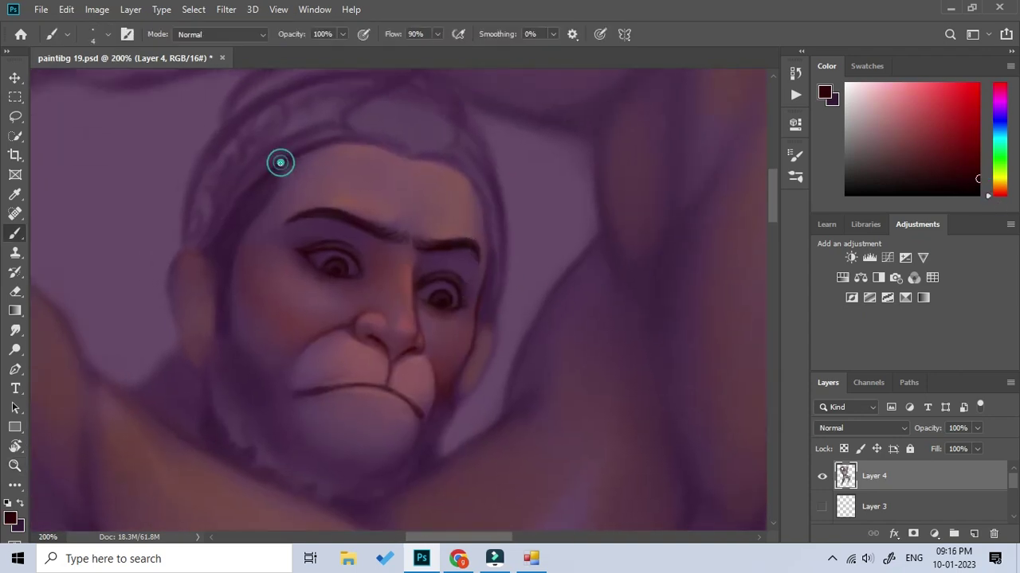
{"action": "left_click_drag", "start_coordinate": [269, 182], "coordinate": [227, 233]}
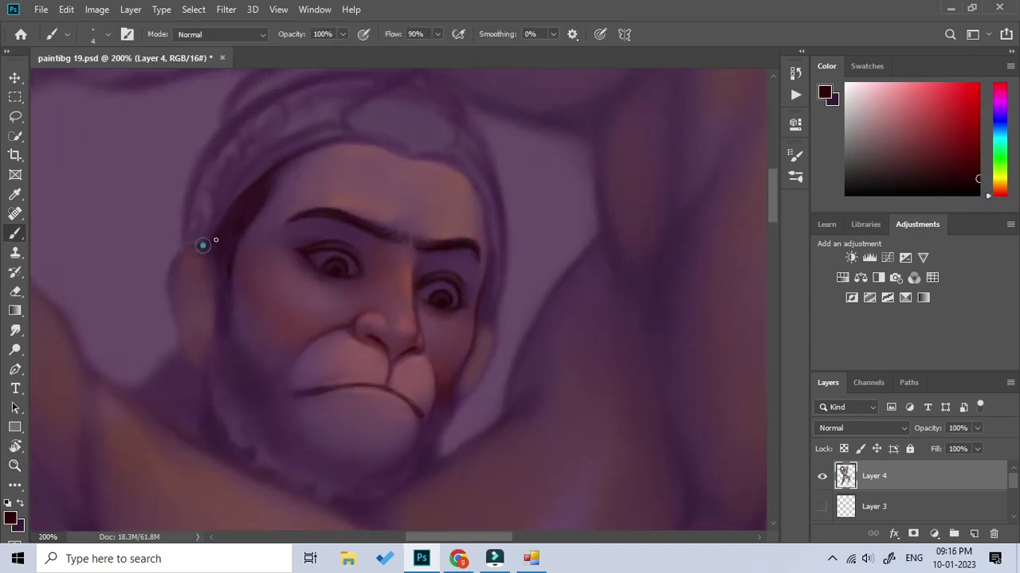
{"action": "left_click_drag", "start_coordinate": [216, 318], "coordinate": [210, 400]}
Sketch beard hairs along the chin and around the mouth
{"action": "left_click", "coordinate": [255, 408]}
{"action": "left_click", "coordinate": [292, 432]}
{"action": "left_click", "coordinate": [293, 404]}
{"action": "left_click", "coordinate": [413, 447]}
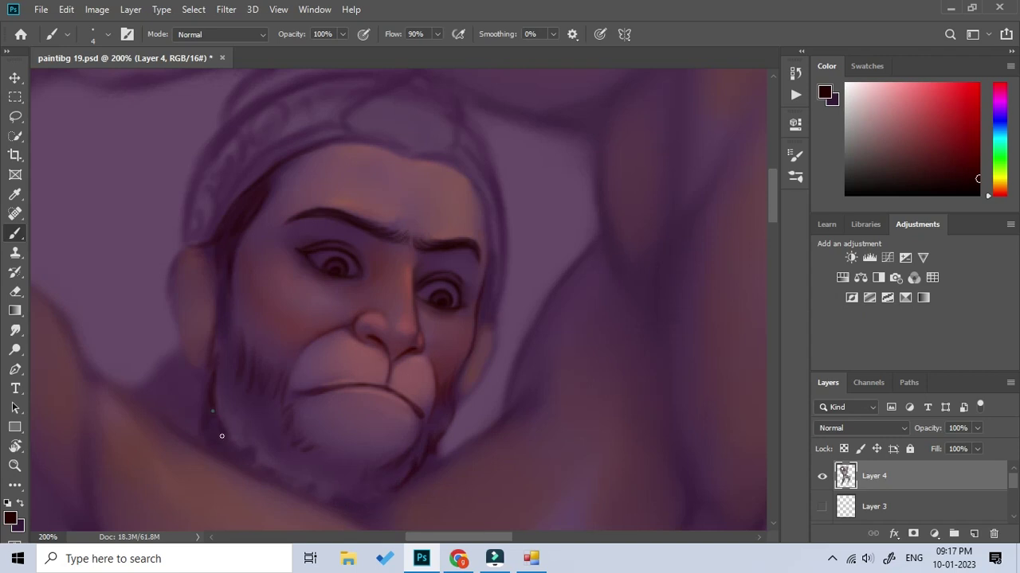
{"action": "left_click_drag", "start_coordinate": [357, 499], "coordinate": [437, 395]}
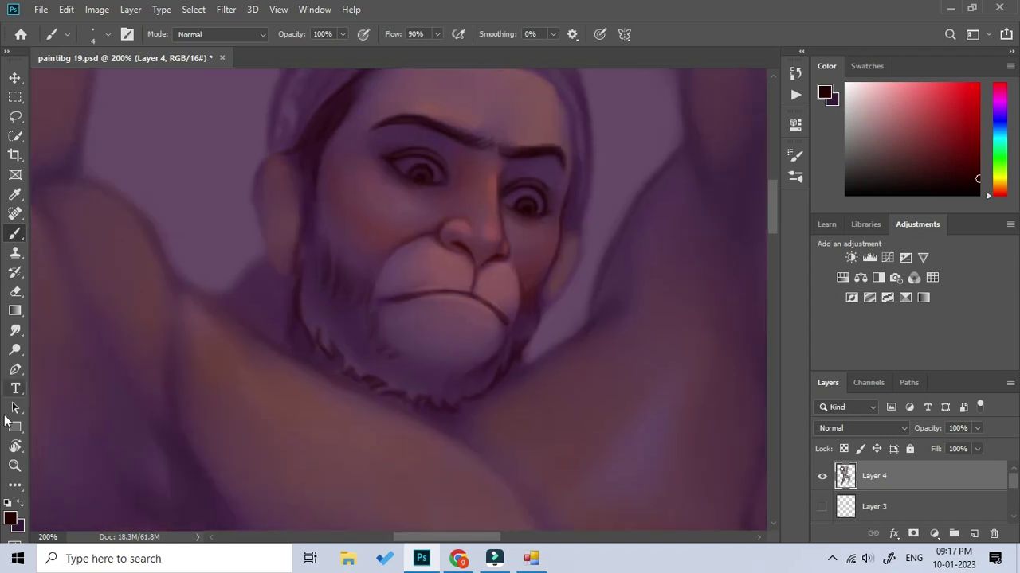
Smudge the beard strokes along the jaw, near the ear and under the chin
{"action": "key", "text": "r"}
{"action": "left_click", "coordinate": [492, 367]}
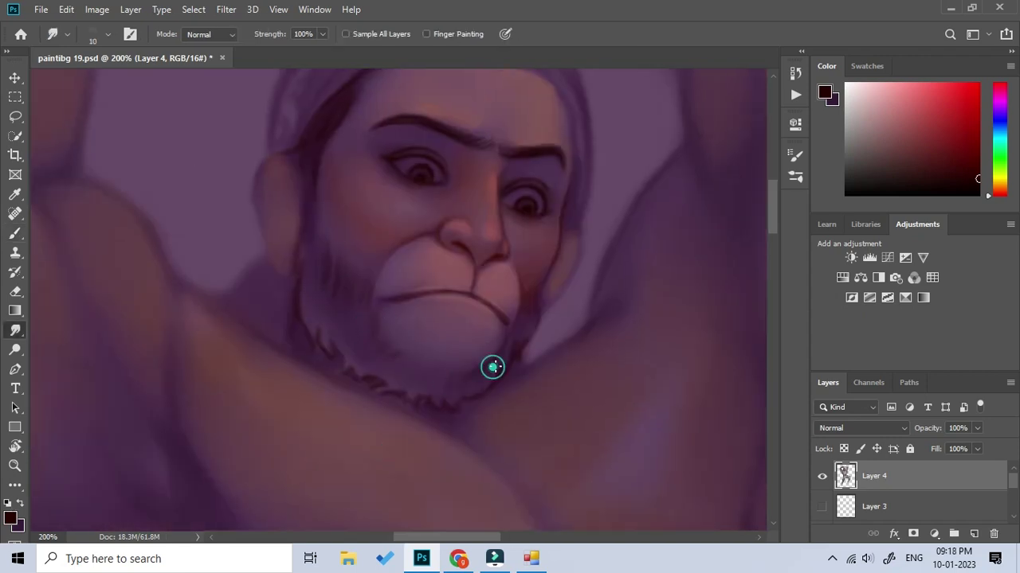
{"action": "left_click", "coordinate": [341, 250]}
{"action": "left_click", "coordinate": [309, 191]}
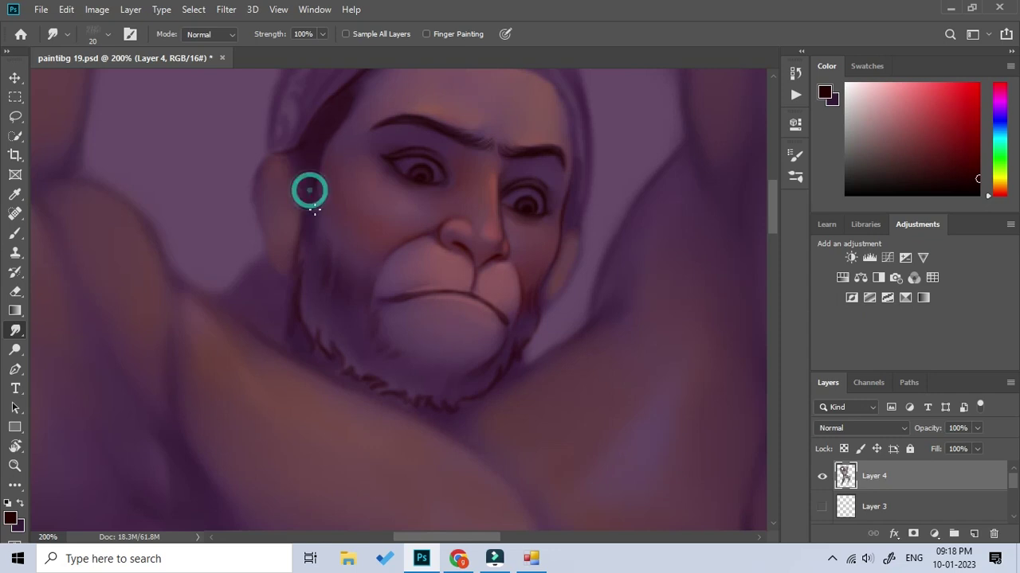
{"action": "left_click", "coordinate": [410, 405]}
{"action": "left_click", "coordinate": [320, 269]}
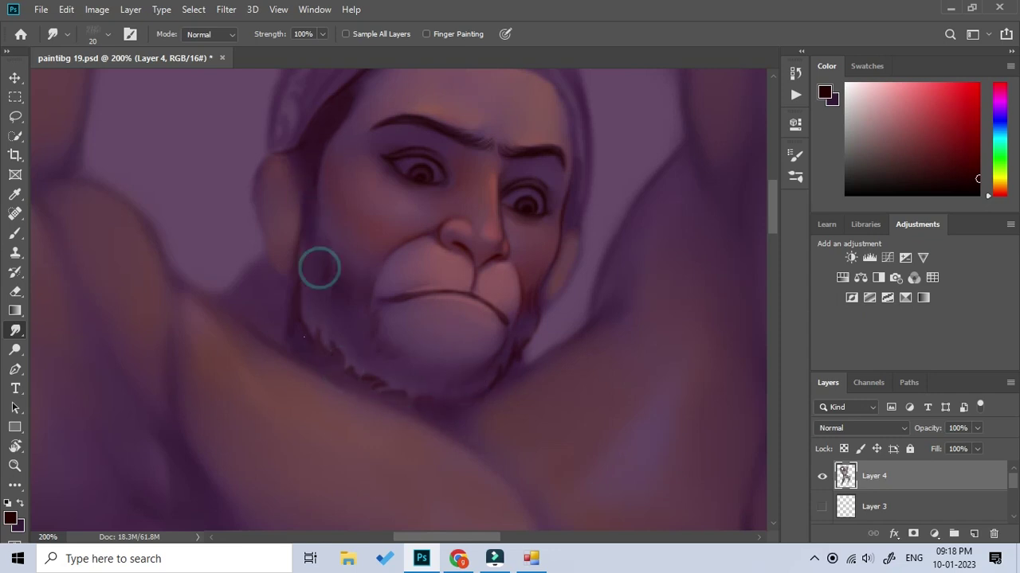
Save the painting with Ctrl+S and dab soft paint onto the forehead
{"action": "key", "text": "z"}
{"action": "key", "text": "ctrl+minus"}
{"action": "key", "text": "ctrl+minus"}
{"action": "key", "text": "ctrl+minus"}
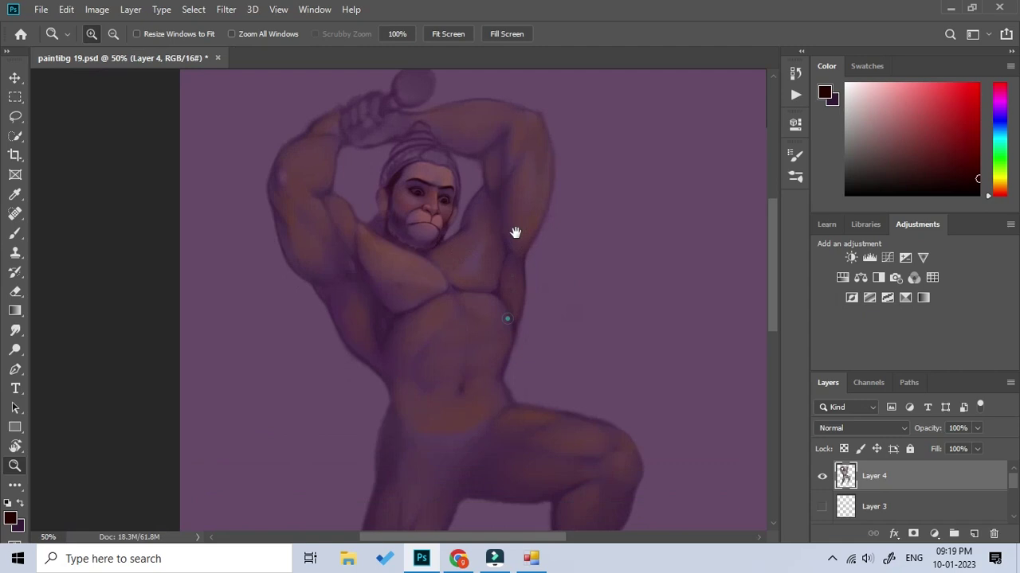
{"action": "key", "text": "ctrl+s"}
{"action": "key", "text": "ctrl+plus"}
{"action": "key", "text": "ctrl+plus"}
{"action": "key", "text": "b"}
{"action": "left_click", "coordinate": [341, 274]}
{"action": "left_click", "coordinate": [395, 271]}
{"action": "key", "text": "r"}
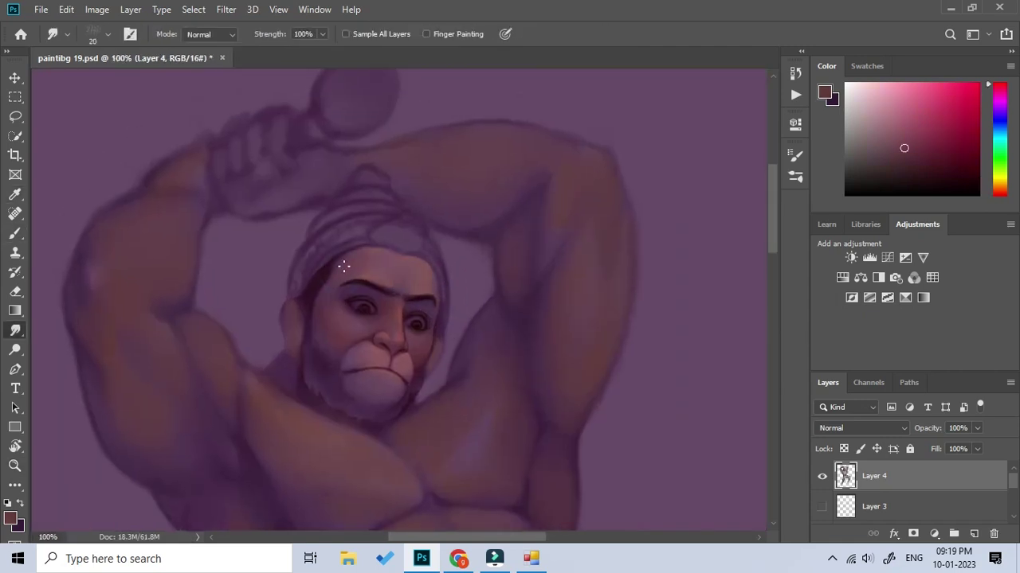
Add a lighter pink blush to the cheek and zoom out to check the figure
{"action": "left_click", "coordinate": [914, 112]}
{"action": "key", "text": "b"}
{"action": "left_click", "coordinate": [345, 322]}
{"action": "left_click", "coordinate": [416, 339]}
{"action": "key", "text": "r"}
{"action": "key", "text": "z"}
{"action": "left_click", "coordinate": [403, 300], "text": "alt"}
{"action": "left_click", "coordinate": [428, 278], "text": "alt"}
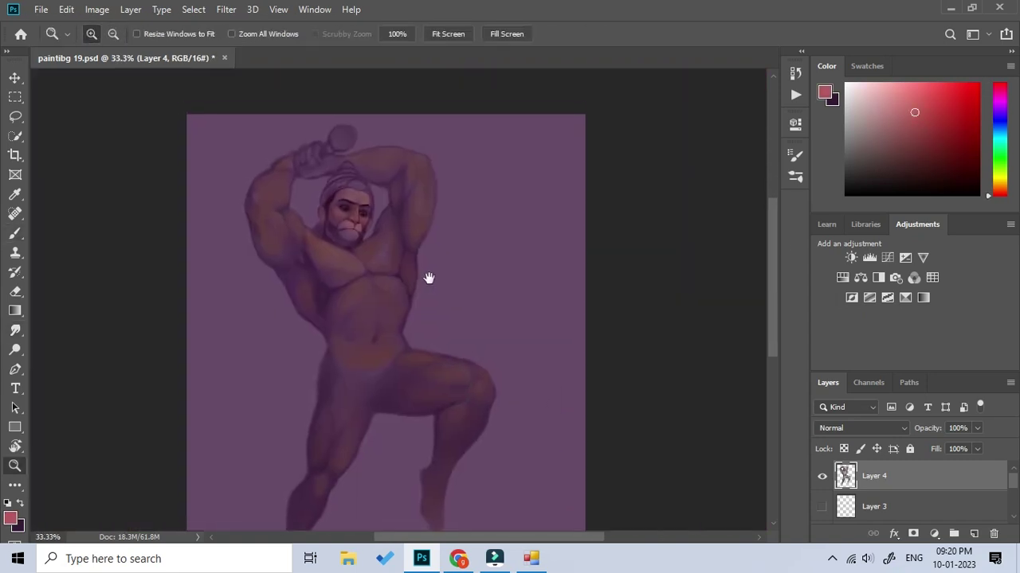
{"action": "left_click", "coordinate": [371, 220]}
Sample brighter red and pink tones and lighten the right side of the lower lip
{"action": "left_click", "coordinate": [475, 230], "text": "alt"}
{"action": "key", "text": "bracketleft"}
{"action": "key", "text": "bracketleft"}
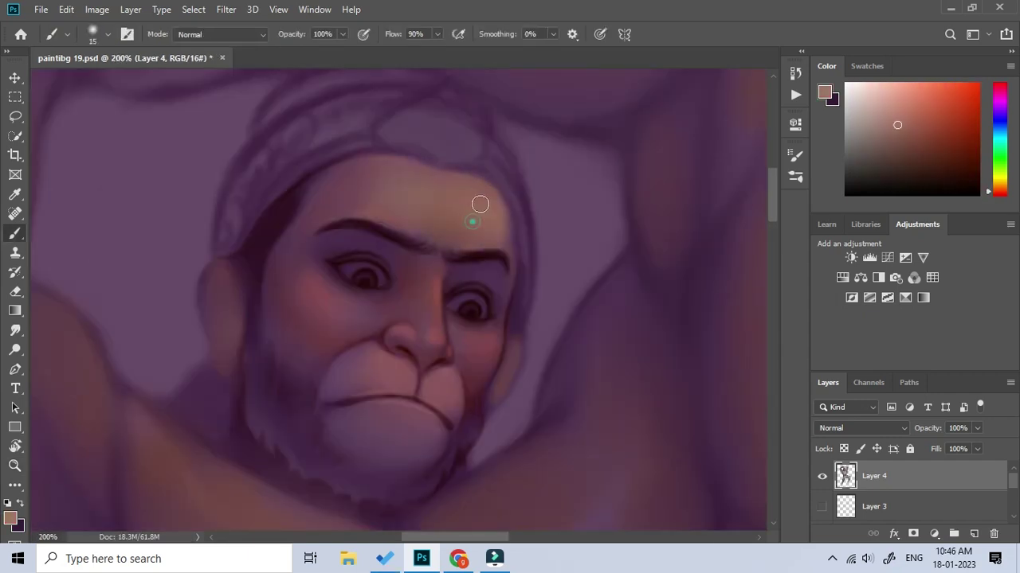
{"action": "left_click", "coordinate": [483, 358], "text": "alt"}
{"action": "left_click", "coordinate": [394, 439], "text": "alt"}
{"action": "left_click", "coordinate": [404, 435], "text": "alt"}
{"action": "key", "text": "bracketleft"}
{"action": "key", "text": "bracketleft"}
{"action": "key", "text": "bracketleft"}
{"action": "left_click", "coordinate": [375, 415], "text": "alt"}
{"action": "key", "text": "bracketright"}
{"action": "key", "text": "bracketright"}
{"action": "key", "text": "bracketright"}
{"action": "left_click_drag", "start_coordinate": [453, 373], "coordinate": [442, 399]}
{"action": "key", "text": "bracketleft"}
{"action": "key", "text": "bracketleft"}
{"action": "key", "text": "bracketleft"}
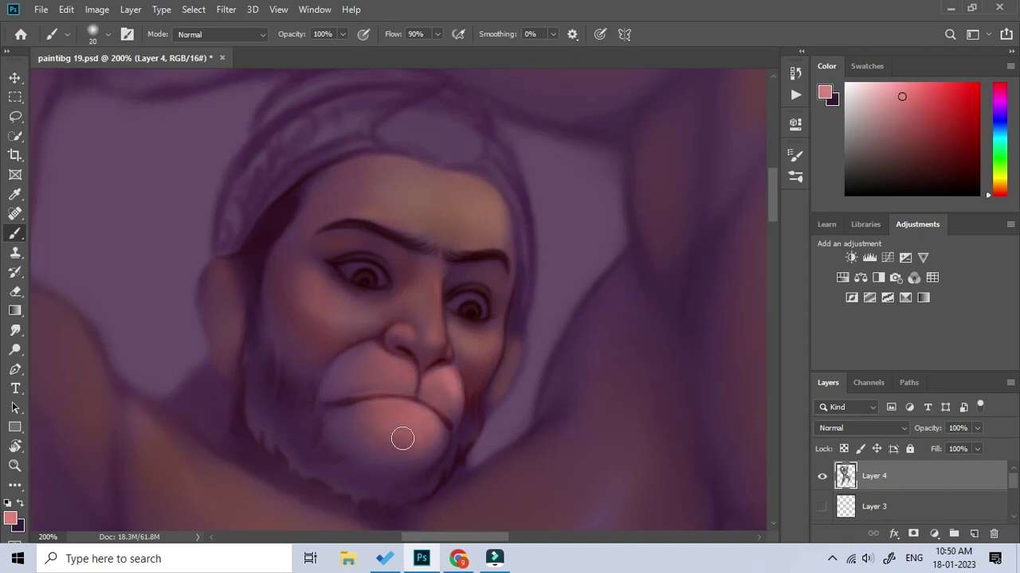
Paint a fine light-lavender V-shaped tilak on the forehead
{"action": "scroll", "coordinate": [432, 401], "scroll_direction": "up", "scroll_amount": 1}
{"action": "key", "text": "bracketleft"}
{"action": "key", "text": "bracketleft"}
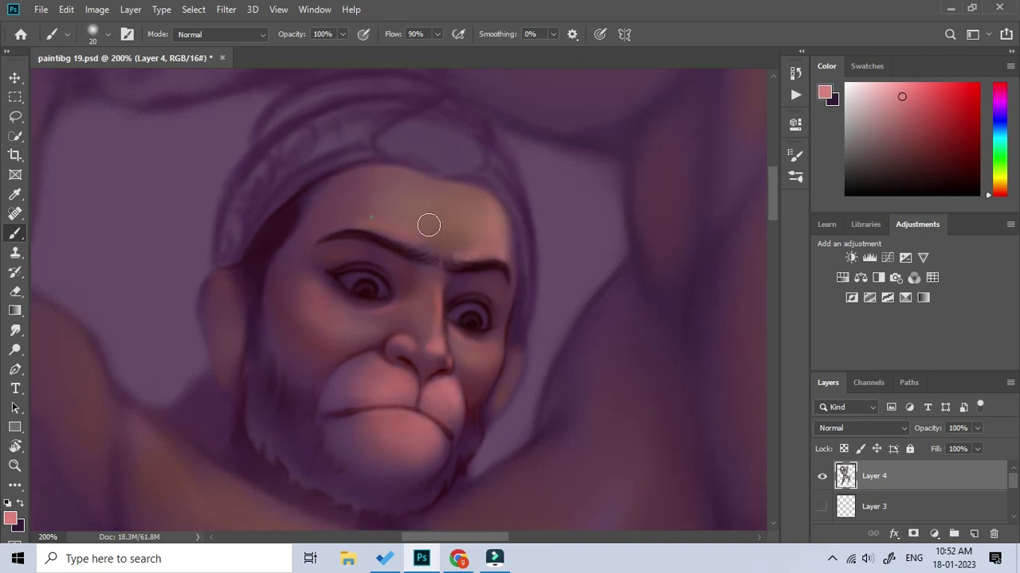
{"action": "left_click", "coordinate": [406, 183], "text": "alt"}
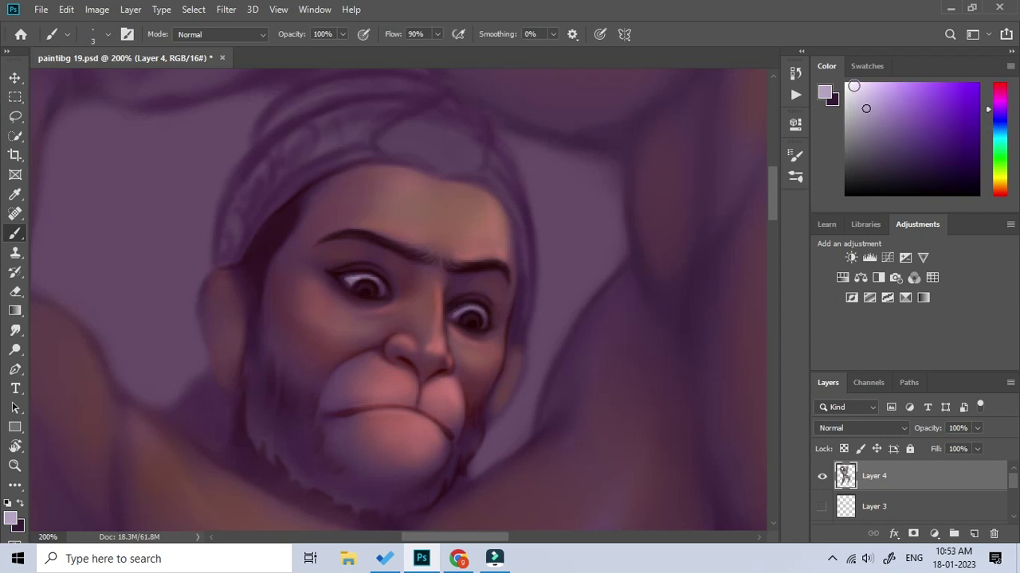
{"action": "scroll", "coordinate": [472, 316], "scroll_direction": "up", "scroll_amount": 1}
{"action": "key", "text": "bracketleft"}
{"action": "left_click_drag", "start_coordinate": [411, 128], "coordinate": [443, 140]}
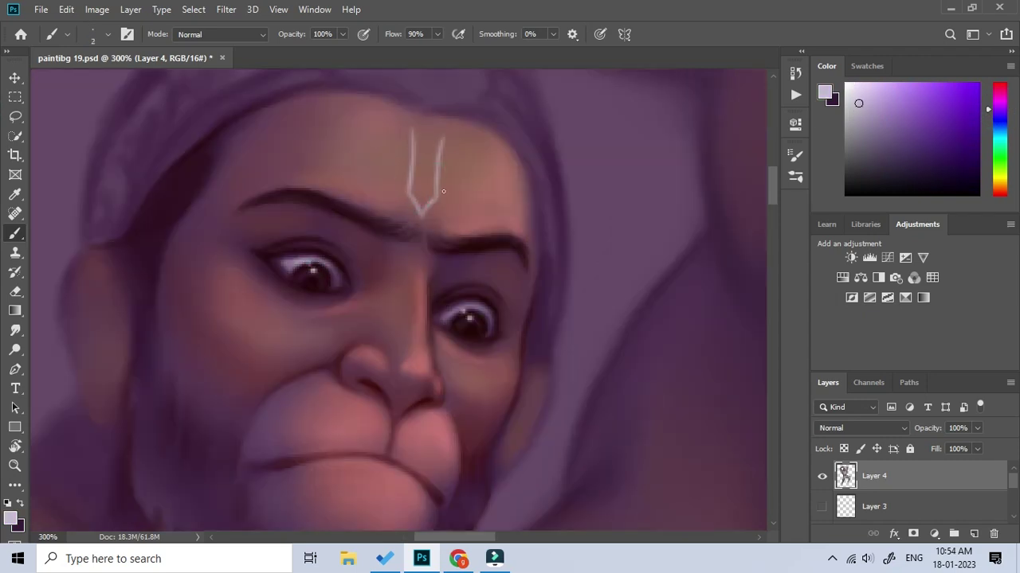
{"action": "scroll", "coordinate": [443, 191], "scroll_direction": "down", "scroll_amount": 2}
{"action": "key", "text": "bracketright"}
{"action": "key", "text": "bracketright"}
{"action": "key", "text": "bracketright"}
{"action": "left_click", "coordinate": [497, 305], "text": "alt"}
Sample a reddish-brown skin tone and paint a lighter stroke across the chest
{"action": "left_click", "coordinate": [382, 323], "text": "alt"}
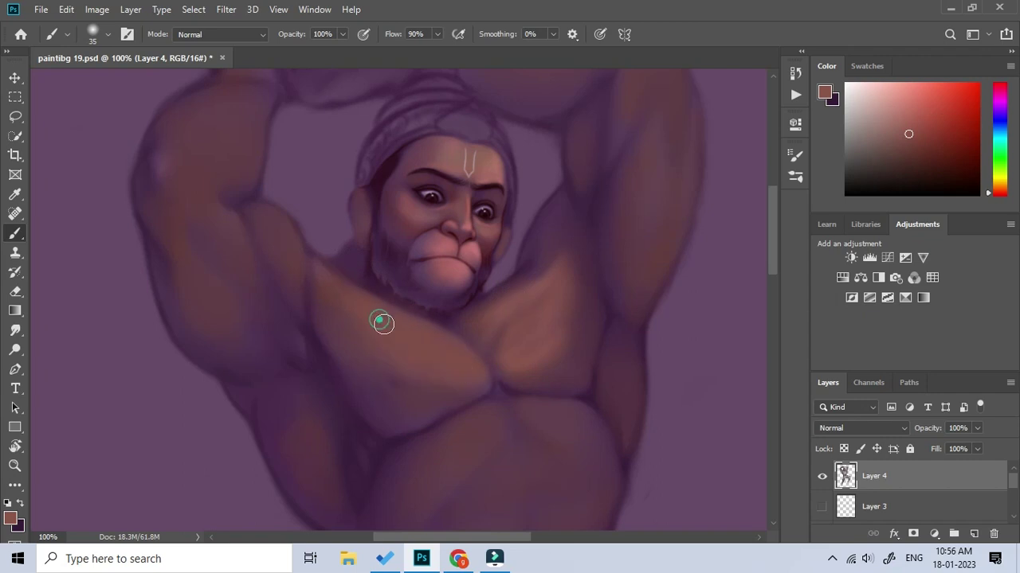
{"action": "key", "text": "bracketleft"}
{"action": "key", "text": "bracketleft"}
{"action": "key", "text": "bracketleft"}
{"action": "left_click_drag", "start_coordinate": [318, 267], "coordinate": [470, 371]}
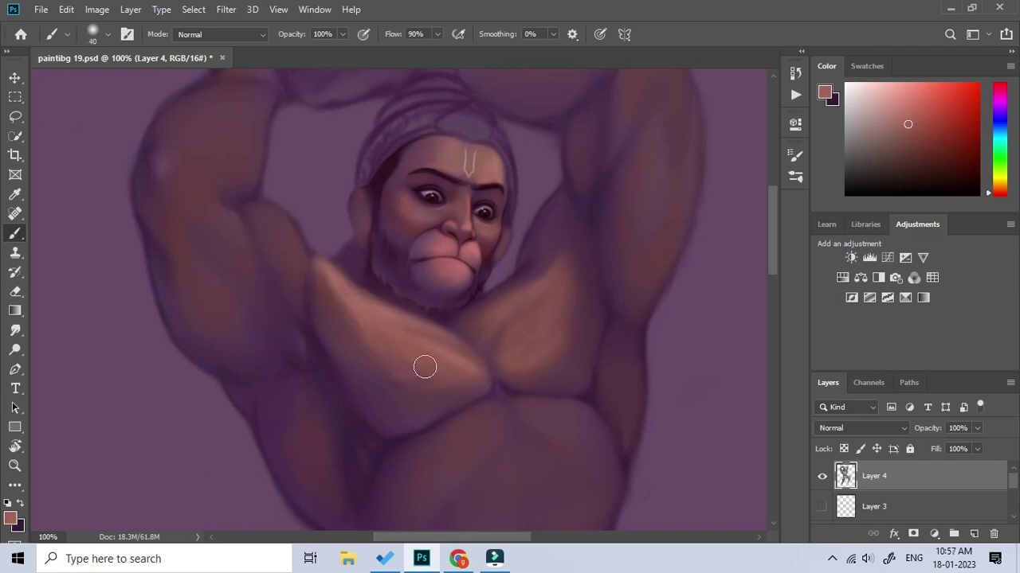
{"action": "scroll", "coordinate": [230, 130], "scroll_direction": "up", "scroll_amount": 2}
{"action": "scroll", "coordinate": [198, 262], "scroll_direction": "up", "scroll_amount": 3}
{"action": "left_click_drag", "start_coordinate": [198, 262], "coordinate": [256, 313]}
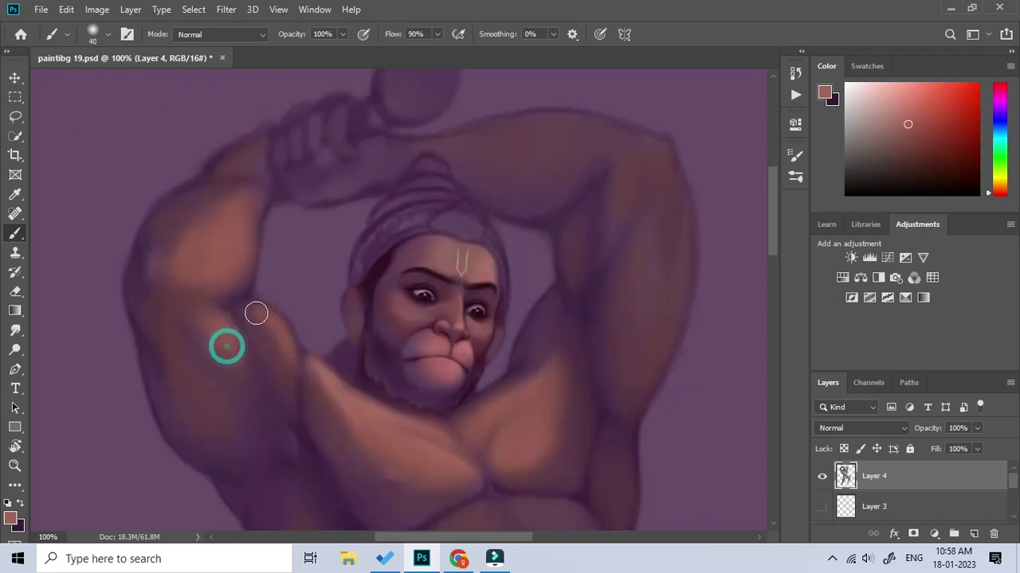
Sample darker and lighter brown skin tones with a progressively smaller brush
{"action": "scroll", "coordinate": [256, 313], "scroll_direction": "up", "scroll_amount": 1}
{"action": "left_click", "coordinate": [205, 310], "text": "alt"}
{"action": "key", "text": "bracketleft"}
{"action": "left_click", "coordinate": [132, 364], "text": "alt"}
{"action": "scroll", "coordinate": [239, 382], "scroll_direction": "down", "scroll_amount": 2}
{"action": "scroll", "coordinate": [239, 382], "scroll_direction": "right", "scroll_amount": 1}
{"action": "key", "text": "bracketleft"}
{"action": "key", "text": "bracketleft"}
{"action": "key", "text": "bracketleft"}
{"action": "scroll", "coordinate": [383, 374], "scroll_direction": "up", "scroll_amount": 3}
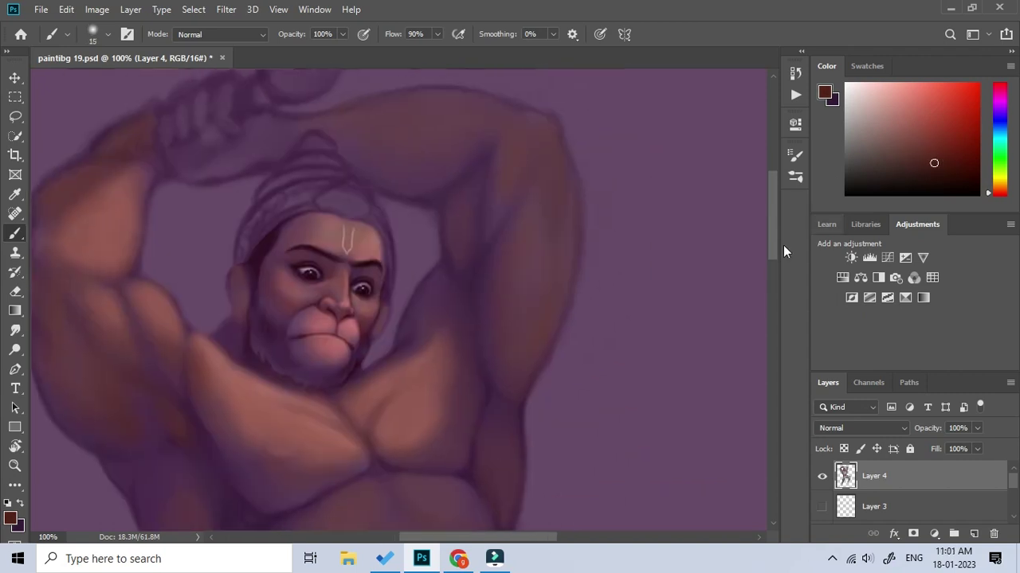
{"action": "scroll", "coordinate": [765, 245], "scroll_direction": "up", "scroll_amount": 1}
Choose a lighter skin colour and enlarge the brush for painting the chest
{"action": "left_click", "coordinate": [905, 136]}
{"action": "key", "text": "bracketright"}
{"action": "key", "text": "bracketright"}
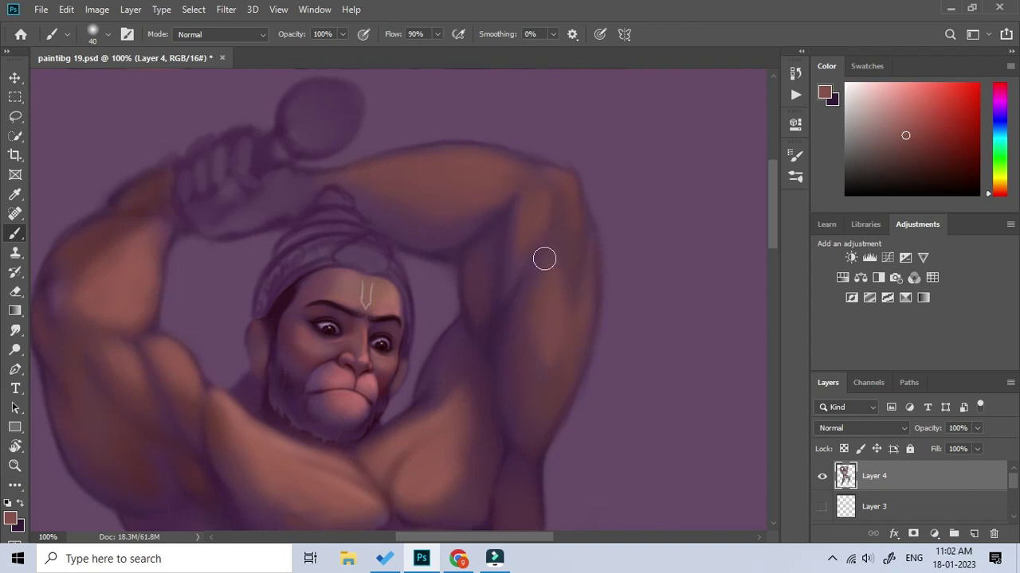
{"action": "key", "text": "bracketright"}
{"action": "key", "text": "bracketright"}
{"action": "key", "text": "bracketright"}
{"action": "scroll", "coordinate": [544, 257], "scroll_direction": "down", "scroll_amount": 3}
{"action": "scroll", "coordinate": [482, 405], "scroll_direction": "down", "scroll_amount": 4}
{"action": "scroll", "coordinate": [346, 342], "scroll_direction": "up", "scroll_amount": 2}
{"action": "scroll", "coordinate": [406, 382], "scroll_direction": "down", "scroll_amount": 2}
Pick and adjust a new warm skin colour, zooming out to show the whole torso
{"action": "left_click", "coordinate": [296, 412], "text": "alt"}
{"action": "scroll", "coordinate": [314, 401], "scroll_direction": "down", "scroll_amount": 3}
{"action": "scroll", "coordinate": [404, 253], "scroll_direction": "up", "scroll_amount": 3}
{"action": "left_click", "coordinate": [413, 249], "text": "alt"}
{"action": "scroll", "coordinate": [422, 239], "scroll_direction": "down", "scroll_amount": 2}
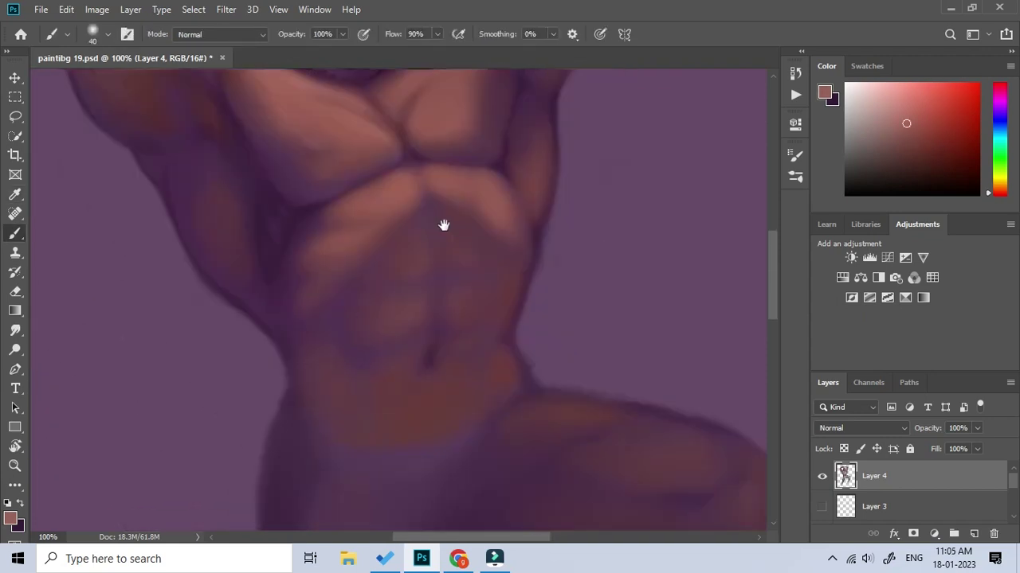
{"action": "key", "text": "ctrl+minus"}
Shrink the brush and pick a red for marking the waistband and thigh garment
{"action": "key", "text": "bracketleft"}
{"action": "key", "text": "bracketleft"}
{"action": "key", "text": "bracketleft"}
{"action": "scroll", "coordinate": [482, 345], "scroll_direction": "down", "scroll_amount": 3}
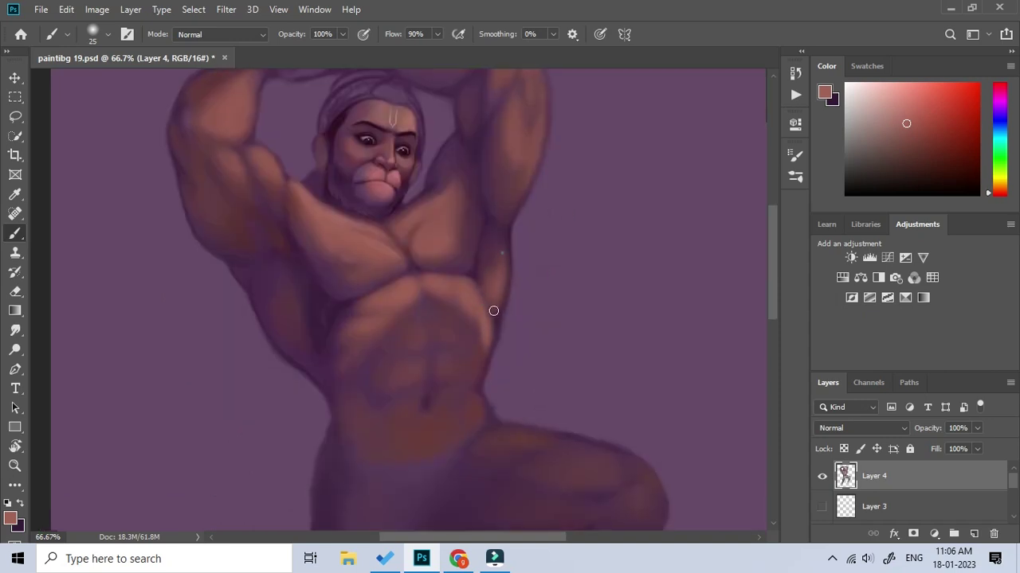
{"action": "left_click", "coordinate": [334, 393], "text": "alt"}
{"action": "left_click", "coordinate": [439, 414], "text": "alt"}
{"action": "scroll", "coordinate": [321, 371], "scroll_direction": "up", "scroll_amount": 1}
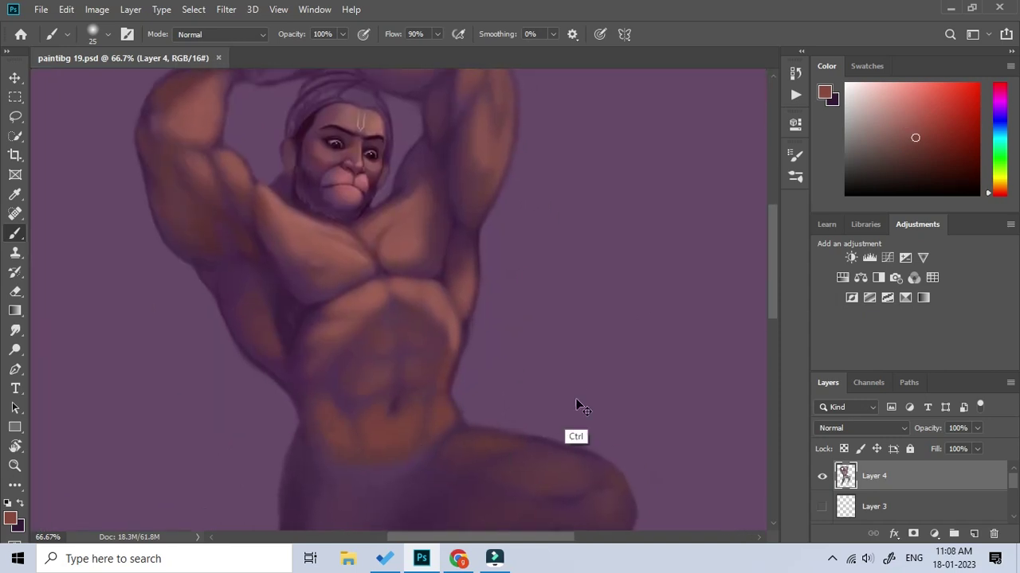
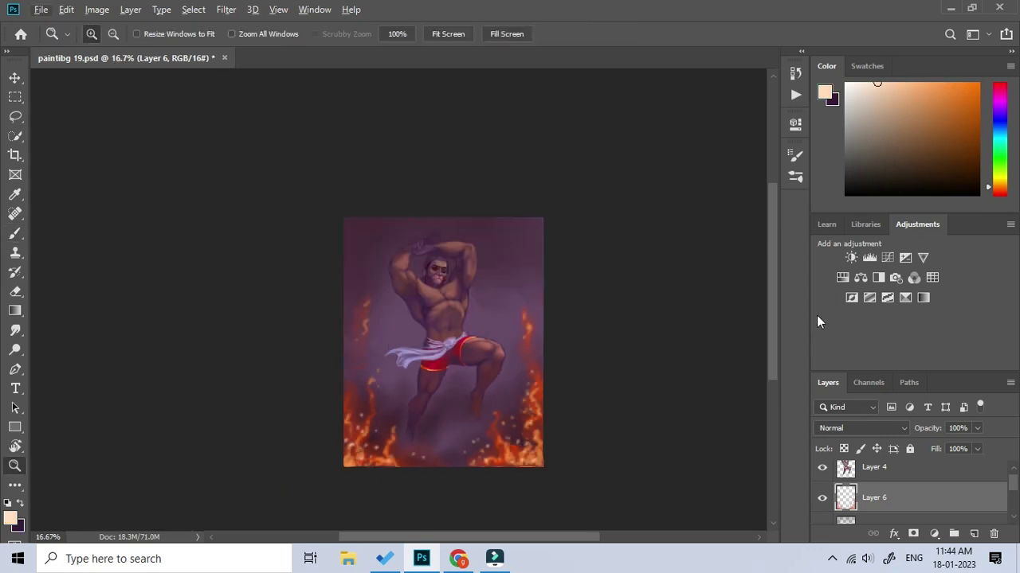
Sketch a scalloped, spoked wheel disc on Layer 8 beside the raised arm, with rings, rim and hub
{"action": "left_click", "coordinate": [528, 282]}
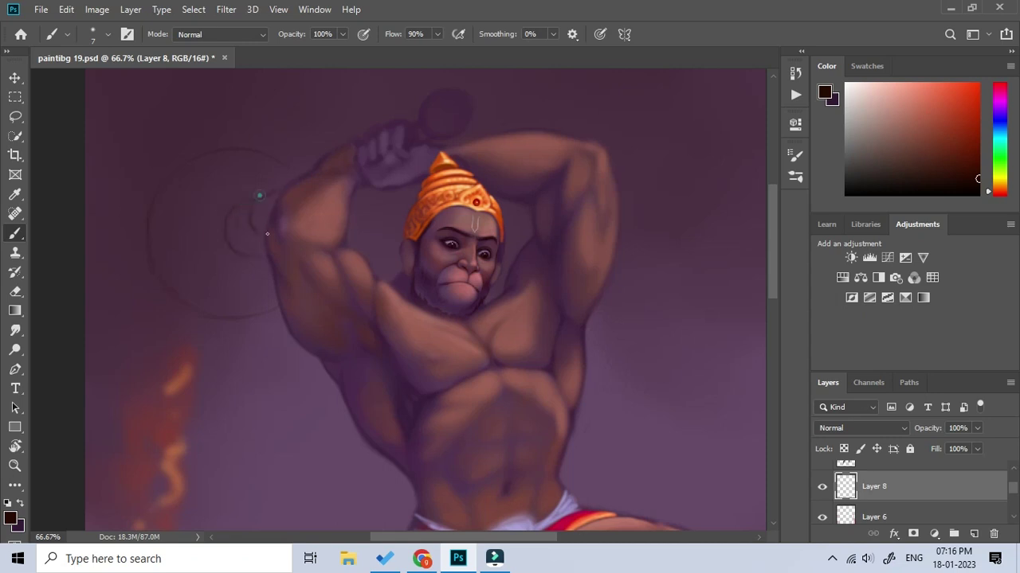
{"action": "left_click", "coordinate": [244, 195]}
{"action": "left_click", "coordinate": [183, 271]}
{"action": "left_click", "coordinate": [237, 232]}
{"action": "left_click", "coordinate": [272, 235]}
{"action": "left_click", "coordinate": [285, 189]}
{"action": "left_click", "coordinate": [189, 329]}
{"action": "left_click", "coordinate": [215, 303]}
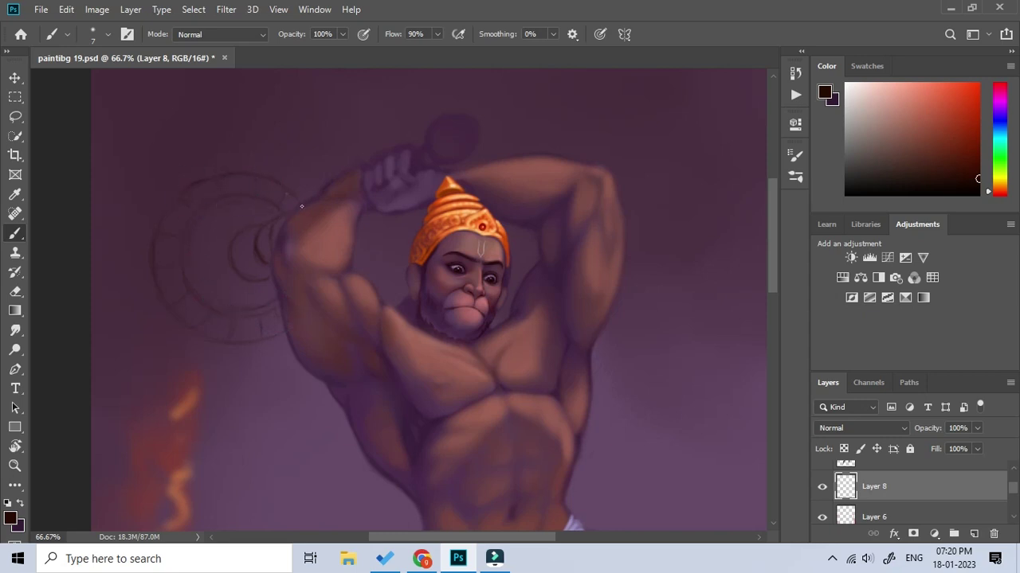
{"action": "left_click", "coordinate": [169, 304]}
{"action": "left_click", "coordinate": [216, 206]}
{"action": "left_click", "coordinate": [259, 205]}
Paint the disc's top arc and body red-brown and its lower-left rim orange-red
{"action": "key", "text": "z"}
{"action": "left_click", "coordinate": [275, 339], "text": "alt"}
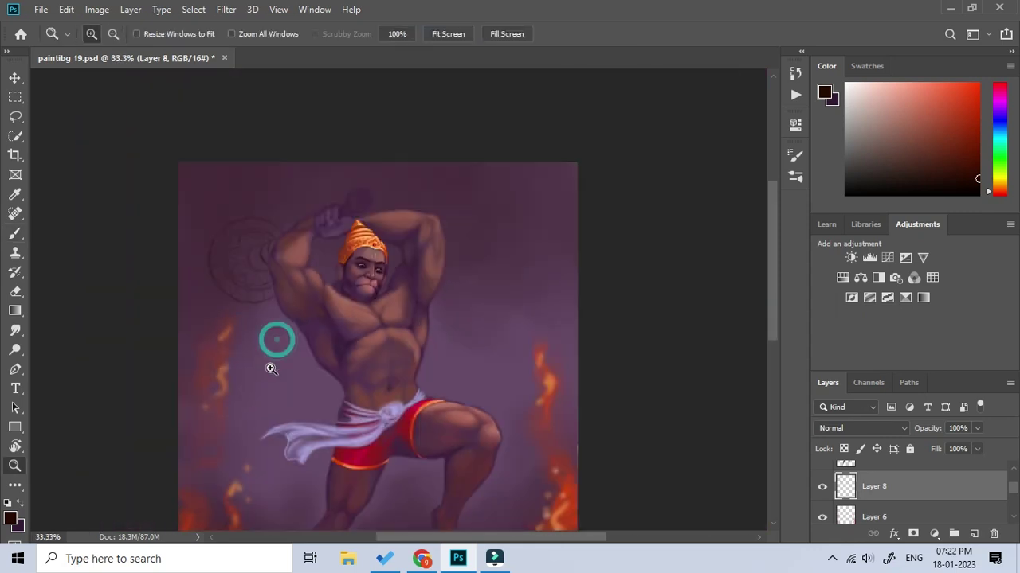
{"action": "left_click", "coordinate": [284, 175]}
{"action": "left_click", "coordinate": [266, 246]}
{"action": "left_click", "coordinate": [940, 135]}
{"action": "key", "text": "b"}
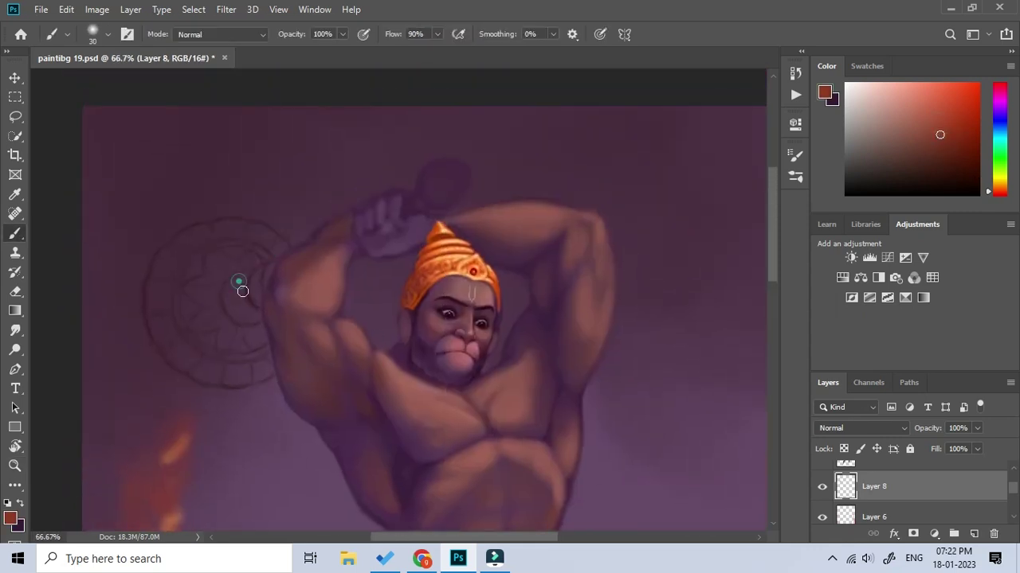
{"action": "left_click", "coordinate": [191, 279], "text": "alt"}
{"action": "left_click_drag", "start_coordinate": [275, 243], "coordinate": [168, 268]}
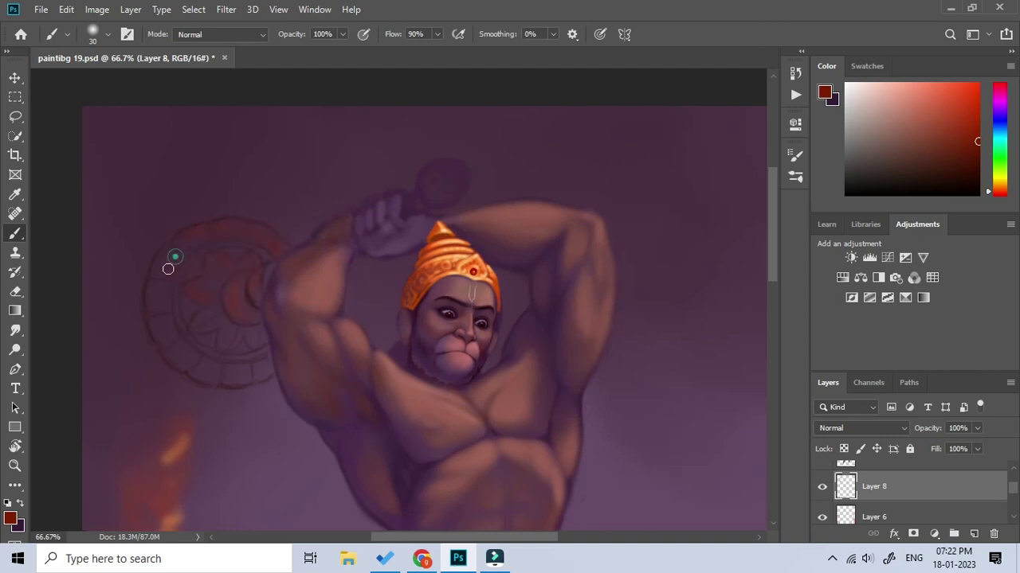
{"action": "mouse_move", "coordinate": [169, 321]}
{"action": "left_mouse_down"}
{"action": "mouse_move", "coordinate": [239, 337]}
{"action": "mouse_move", "coordinate": [257, 325]}
{"action": "mouse_move", "coordinate": [182, 353]}
{"action": "mouse_move", "coordinate": [152, 314]}
{"action": "left_mouse_up"}
{"action": "left_click", "coordinate": [171, 354], "text": "alt"}
{"action": "left_click_drag", "start_coordinate": [172, 355], "coordinate": [227, 379]}
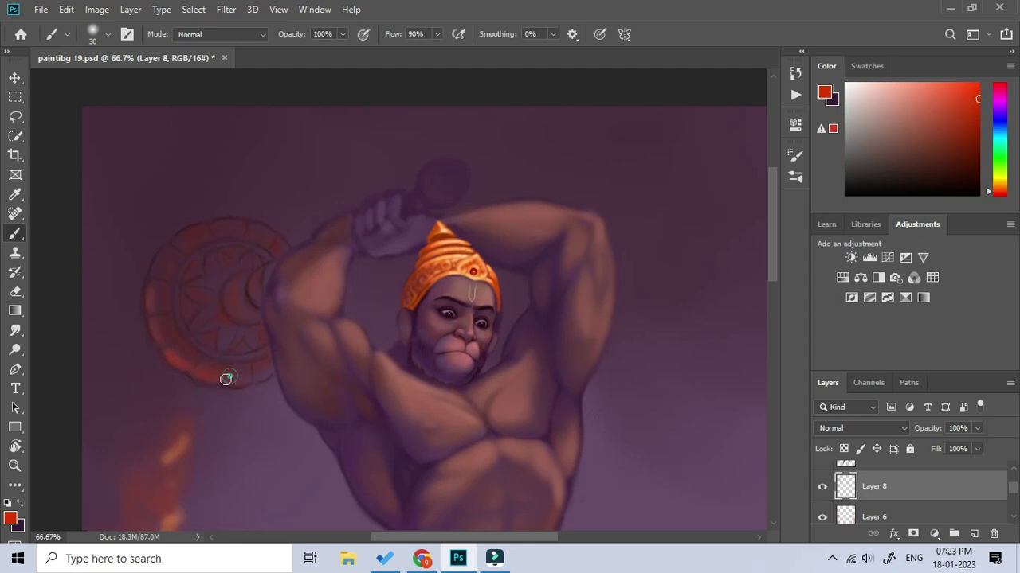
With a smaller brush, fill the disc's lower and upper-right star segments with orange-yellow
{"action": "key", "text": "["}
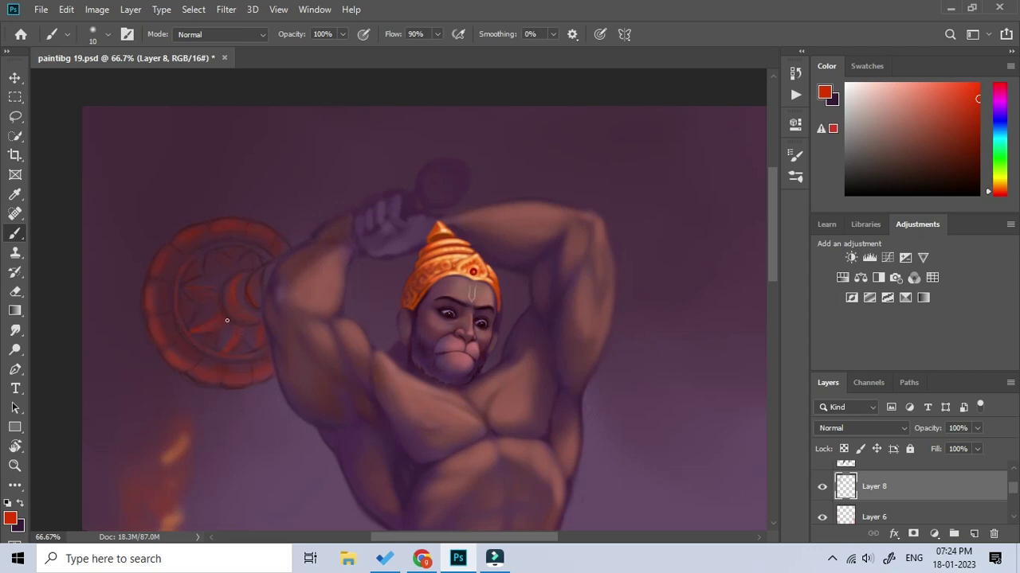
{"action": "left_click", "coordinate": [227, 248]}
{"action": "key", "text": "z"}
{"action": "left_click_drag", "start_coordinate": [239, 303], "coordinate": [565, 269]}
{"action": "left_click", "coordinate": [976, 117]}
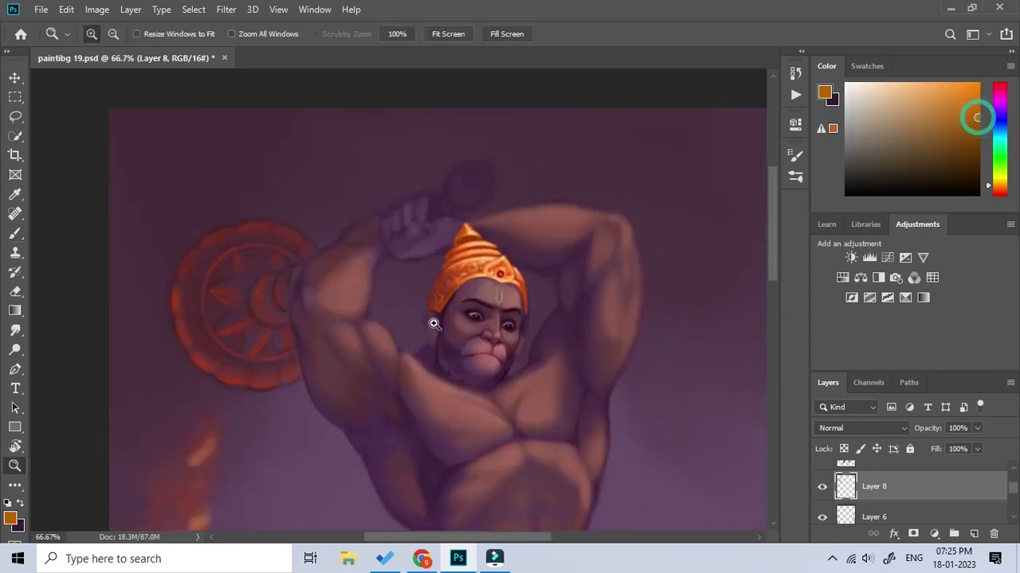
{"action": "key", "text": "b"}
{"action": "mouse_move", "coordinate": [228, 351]}
{"action": "left_mouse_down"}
{"action": "mouse_move", "coordinate": [236, 339]}
{"action": "mouse_move", "coordinate": [268, 351]}
{"action": "left_mouse_up"}
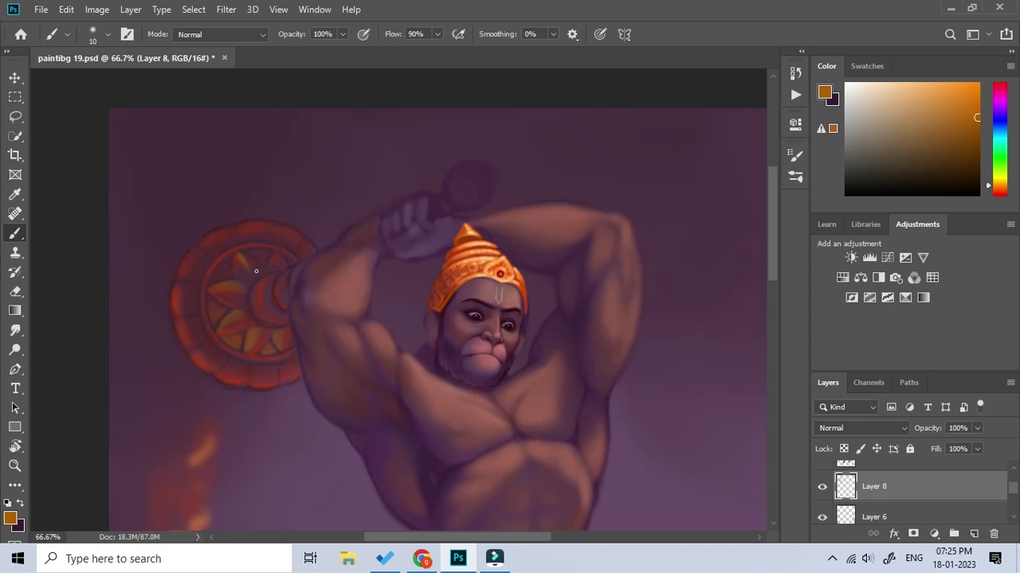
{"action": "left_click_drag", "start_coordinate": [250, 254], "coordinate": [287, 265]}
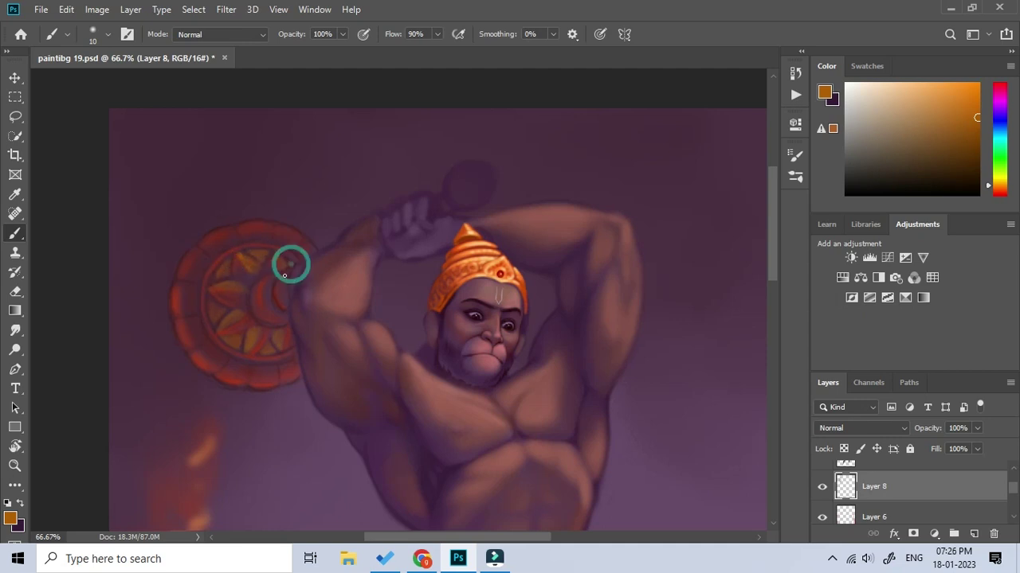
Dab orange paint onto the mace knob above the fist
{"action": "scroll", "coordinate": [285, 316], "scroll_direction": "up", "scroll_amount": 1}
{"action": "left_click", "coordinate": [439, 189]}
{"action": "left_click", "coordinate": [470, 198]}
{"action": "left_click_drag", "start_coordinate": [469, 188], "coordinate": [470, 200]}
{"action": "left_click", "coordinate": [437, 188]}
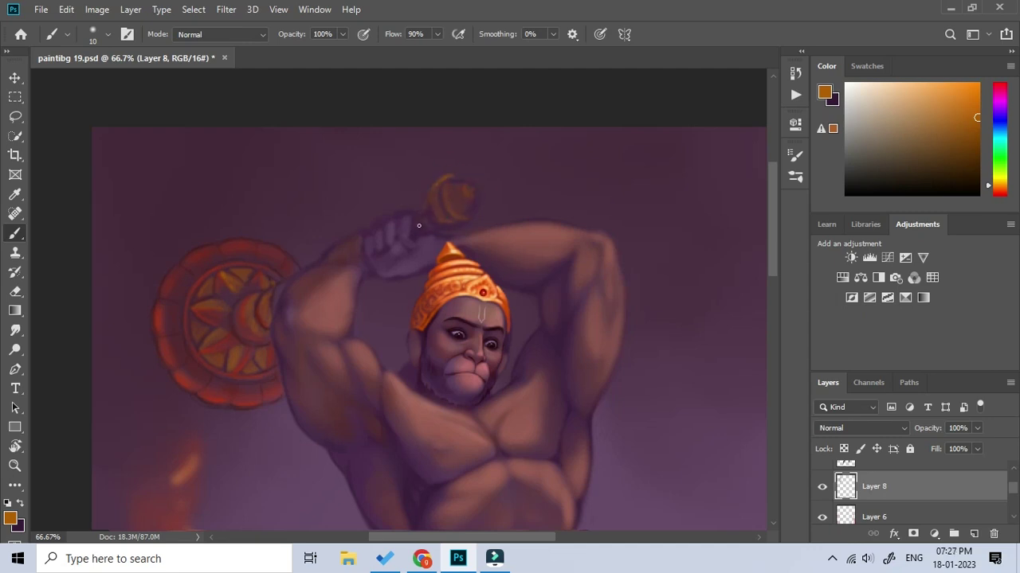
On Layer 4, brighten the mace knob's right side and paint orange along the mace handle
{"action": "left_click", "coordinate": [417, 223], "text": "ctrl"}
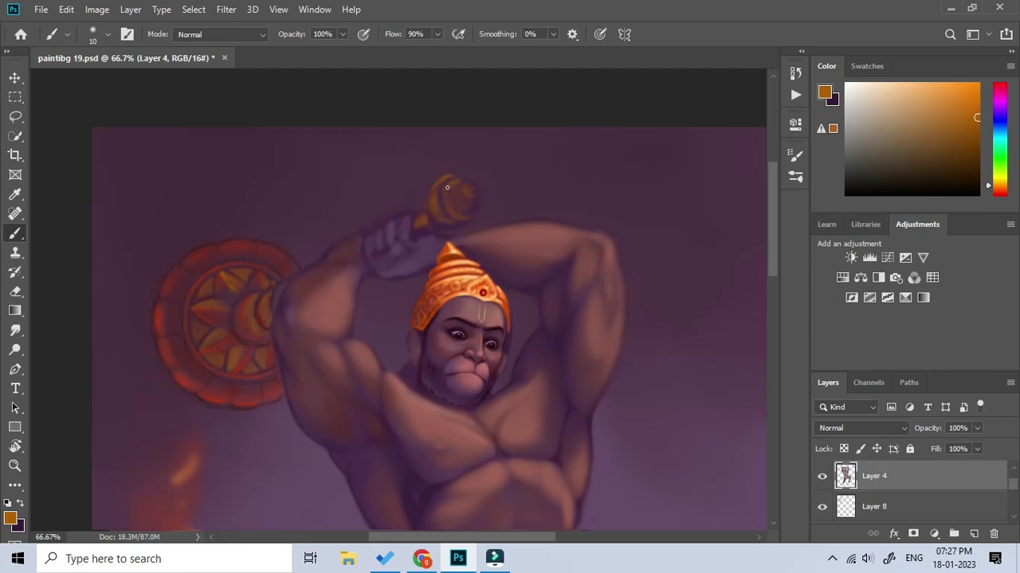
{"action": "left_click_drag", "start_coordinate": [456, 178], "coordinate": [478, 187]}
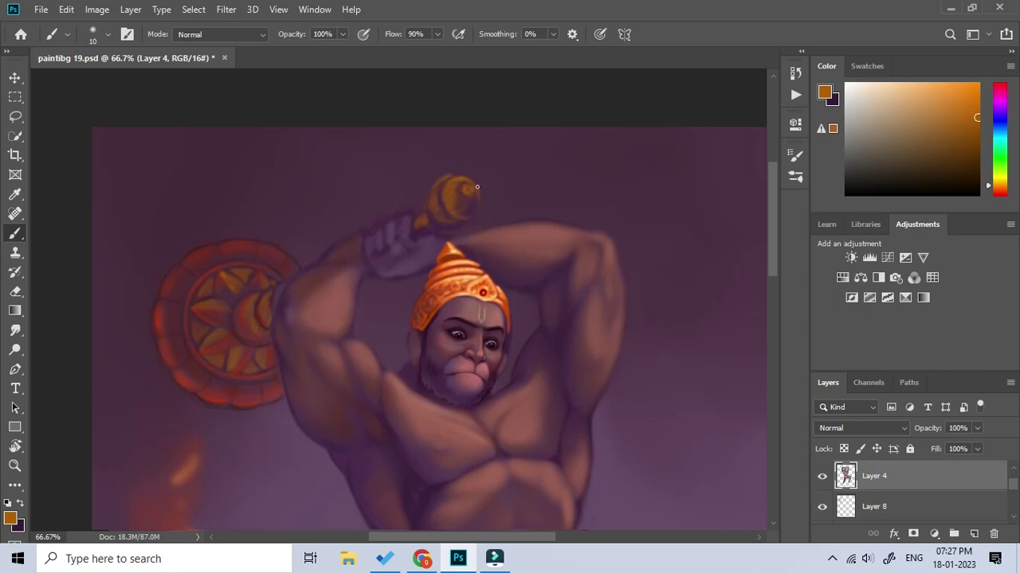
{"action": "mouse_move", "coordinate": [432, 222]}
{"action": "left_mouse_down"}
{"action": "mouse_move", "coordinate": [432, 208]}
{"action": "mouse_move", "coordinate": [449, 223]}
{"action": "left_mouse_up"}
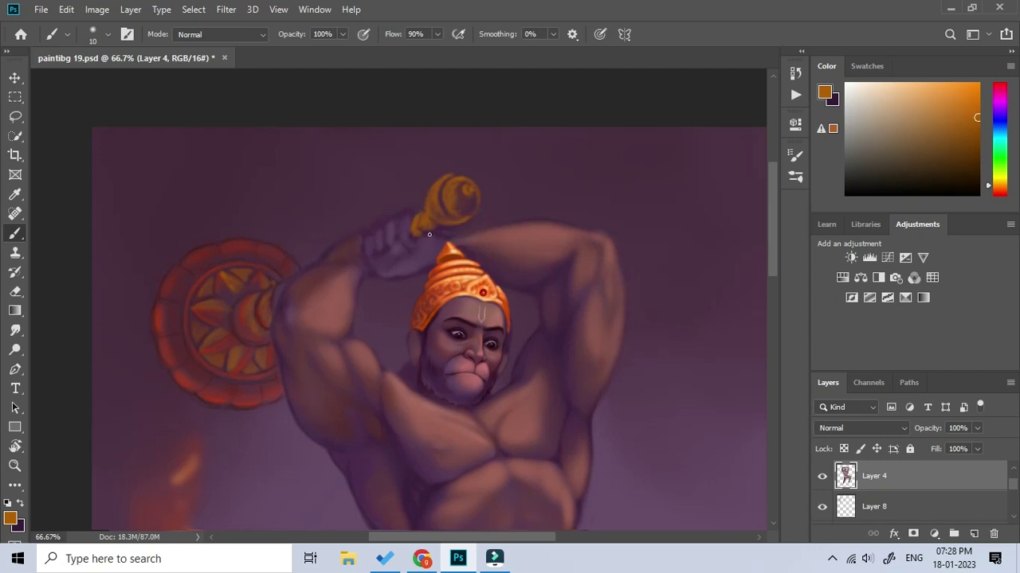
{"action": "left_click", "coordinate": [449, 175], "text": "alt"}
{"action": "left_click", "coordinate": [467, 210], "text": "alt"}
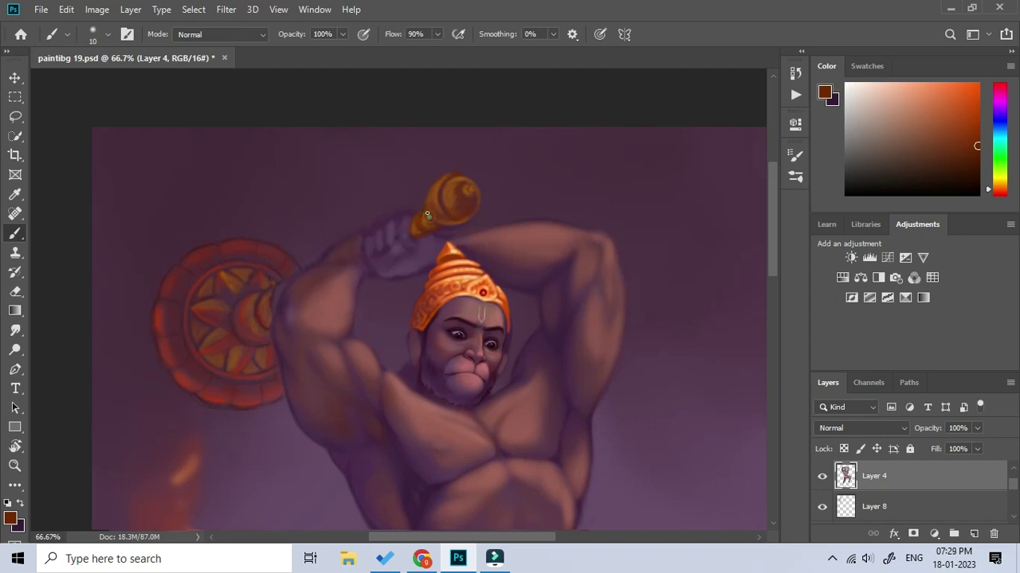
{"action": "left_click", "coordinate": [403, 232], "text": "alt"}
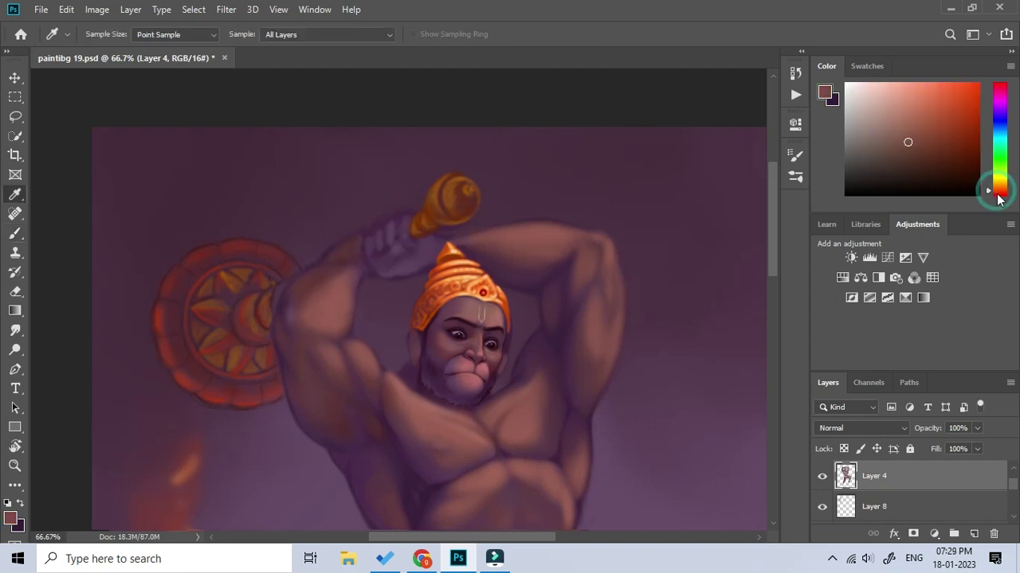
{"action": "left_click_drag", "start_coordinate": [412, 264], "coordinate": [401, 269]}
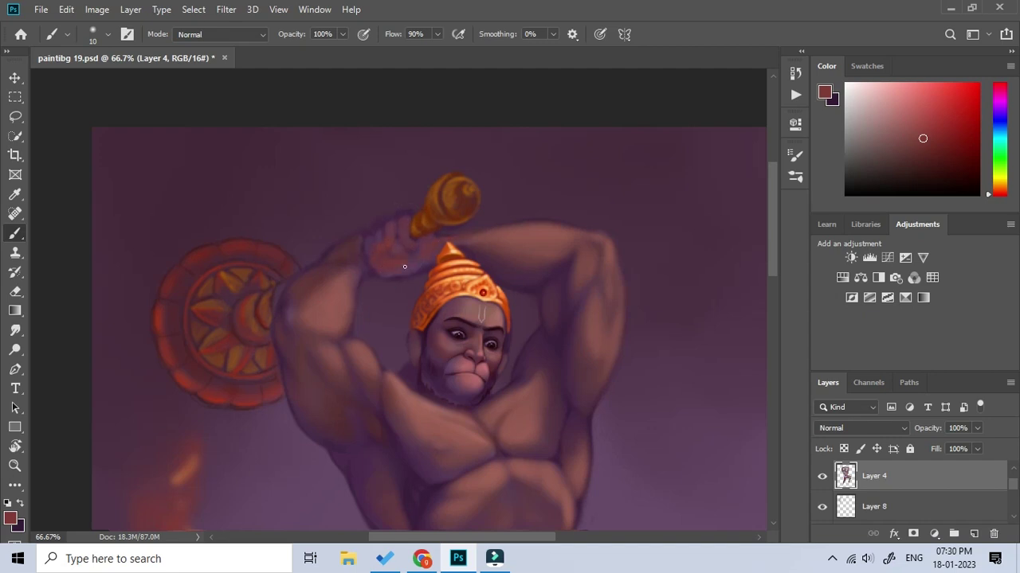
Repaint the raised hand and wrist with sampled reds and mauve-pinks at brush size 20
{"action": "scroll", "coordinate": [404, 267], "scroll_direction": "down", "scroll_amount": 1}
{"action": "left_click", "coordinate": [372, 260], "text": "alt"}
{"action": "left_click_drag", "start_coordinate": [398, 251], "coordinate": [407, 214]}
{"action": "left_click_drag", "start_coordinate": [376, 265], "coordinate": [405, 266]}
{"action": "left_click", "coordinate": [364, 229], "text": "alt"}
{"action": "key", "text": "bracketright"}
{"action": "left_click_drag", "start_coordinate": [384, 259], "coordinate": [430, 243]}
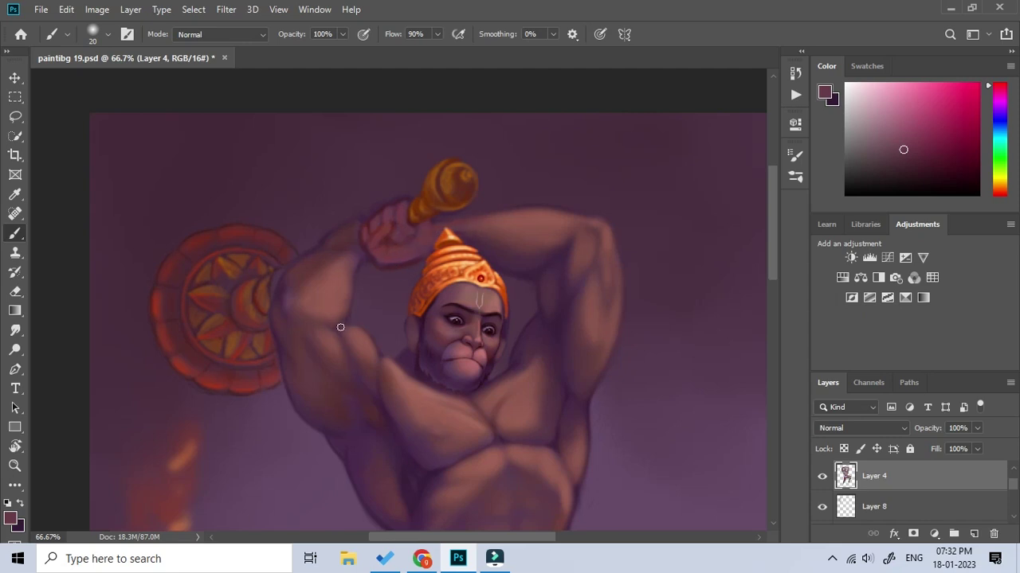
Brighten the fingers with lighter sampled pinks at brush size 9
{"action": "scroll", "coordinate": [340, 327], "scroll_direction": "left", "scroll_amount": 1}
{"action": "left_click", "coordinate": [398, 239], "text": "alt"}
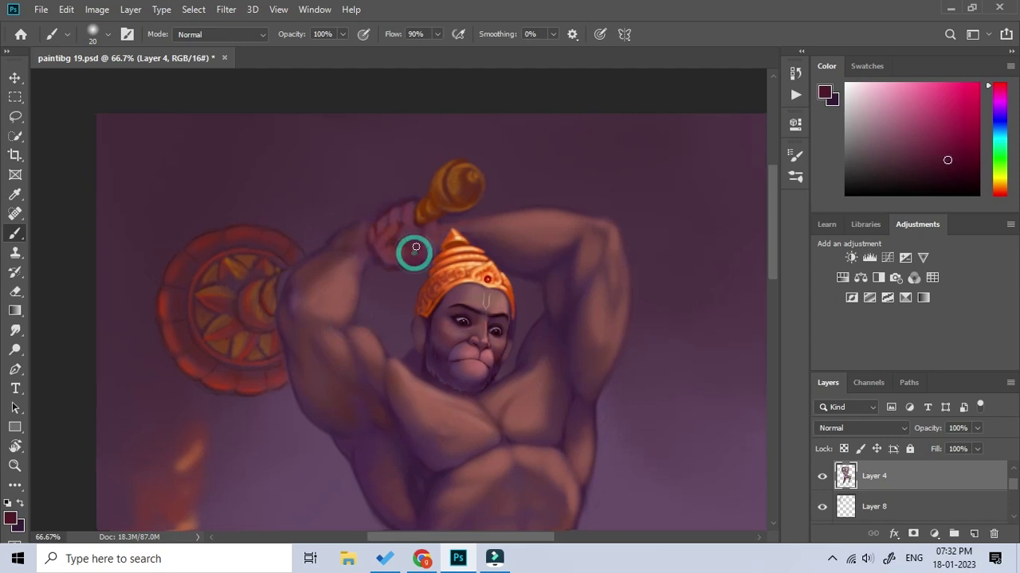
{"action": "key", "text": "bracketleft"}
{"action": "key", "text": "bracketleft"}
{"action": "key", "text": "bracketleft"}
{"action": "left_click", "coordinate": [416, 200], "text": "alt"}
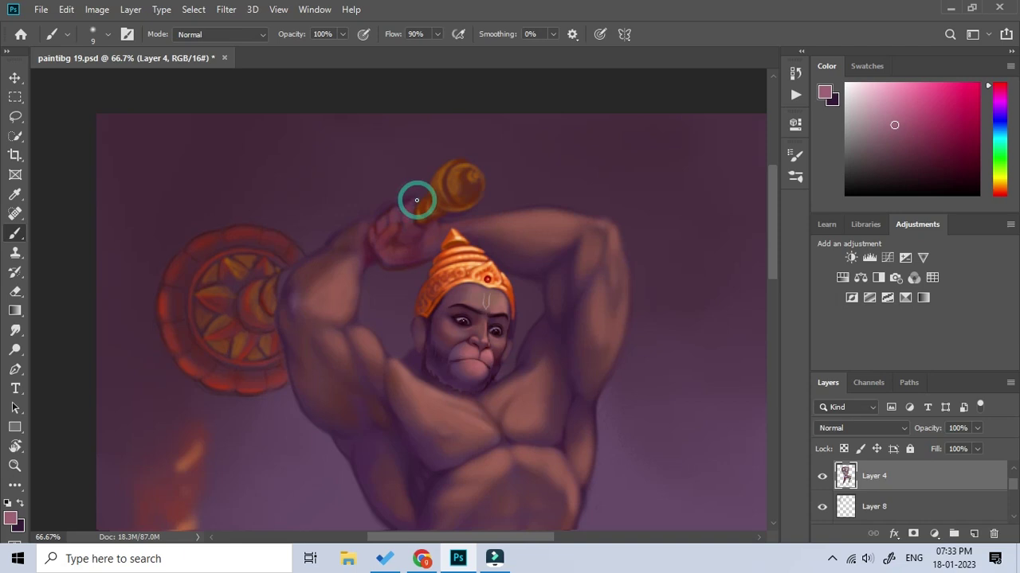
{"action": "left_click", "coordinate": [396, 208], "text": "alt"}
{"action": "mouse_move", "coordinate": [373, 232]}
{"action": "left_mouse_down"}
{"action": "mouse_move", "coordinate": [395, 205]}
{"action": "mouse_move", "coordinate": [374, 218]}
{"action": "left_mouse_up"}
{"action": "left_click", "coordinate": [372, 237], "text": "alt"}
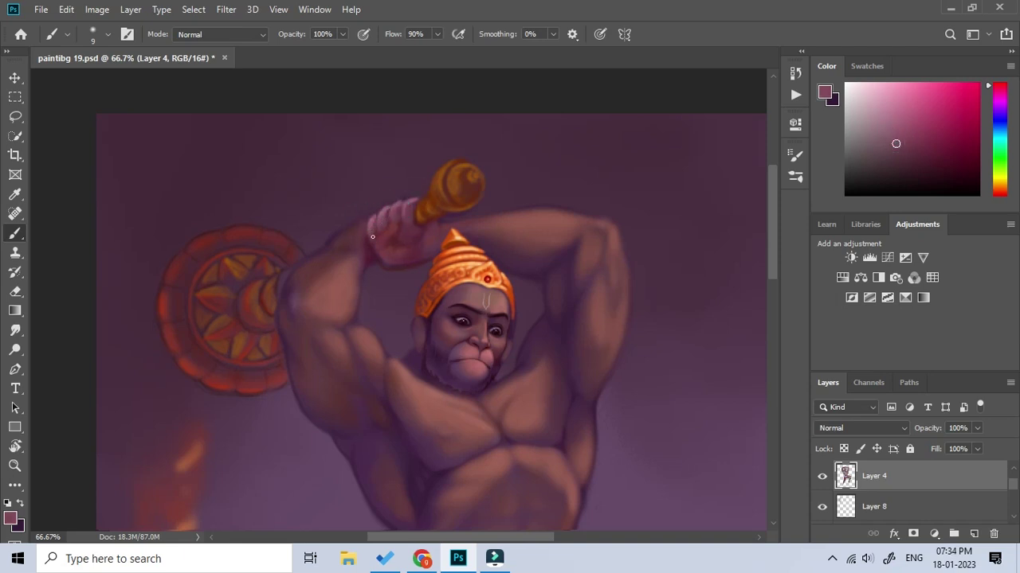
{"action": "left_click", "coordinate": [431, 231], "text": "alt"}
{"action": "left_click", "coordinate": [386, 237], "text": "alt"}
Sample a range of pink, red and maroon skin tones from the hand area
{"action": "key", "text": "r"}
{"action": "left_click", "coordinate": [400, 239], "text": "alt"}
{"action": "left_click", "coordinate": [384, 243], "text": "alt"}
{"action": "key", "text": "b"}
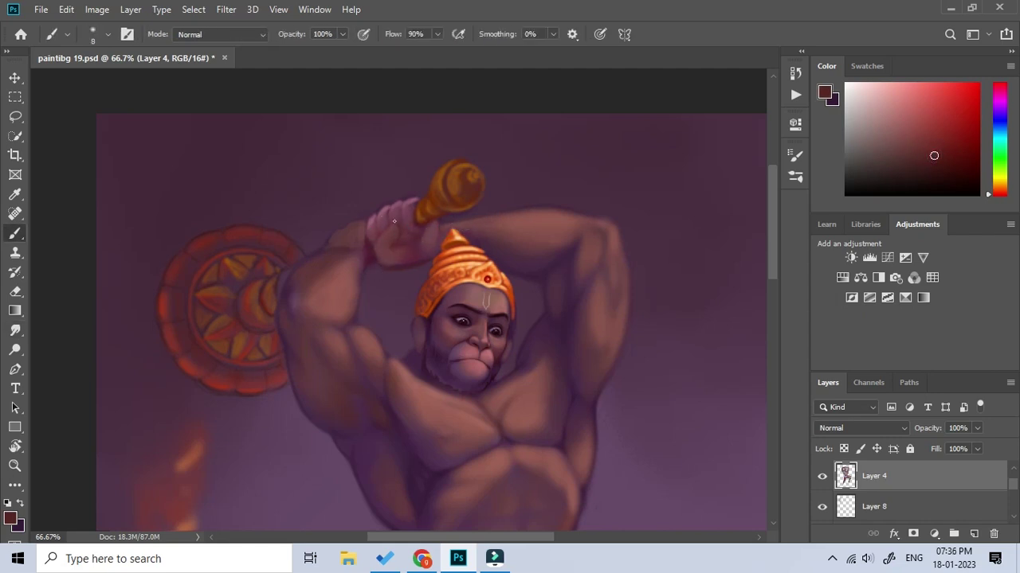
{"action": "left_click", "coordinate": [404, 241], "text": "alt"}
{"action": "left_click", "coordinate": [398, 224], "text": "alt"}
{"action": "key", "text": "bracketleft"}
{"action": "left_click", "coordinate": [387, 228], "text": "alt"}
{"action": "left_click", "coordinate": [325, 241], "text": "alt"}
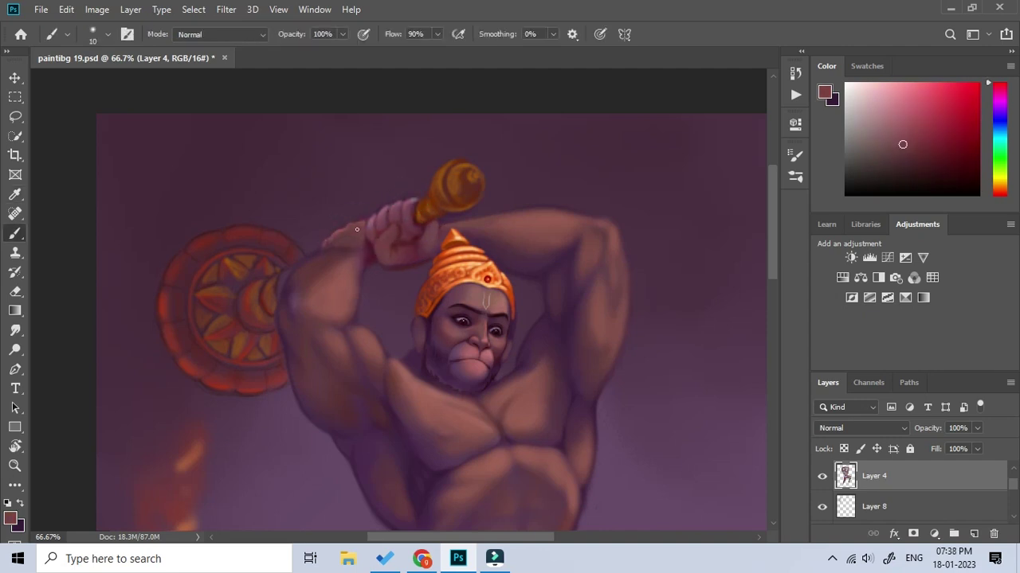
{"action": "left_click", "coordinate": [354, 227], "text": "alt"}
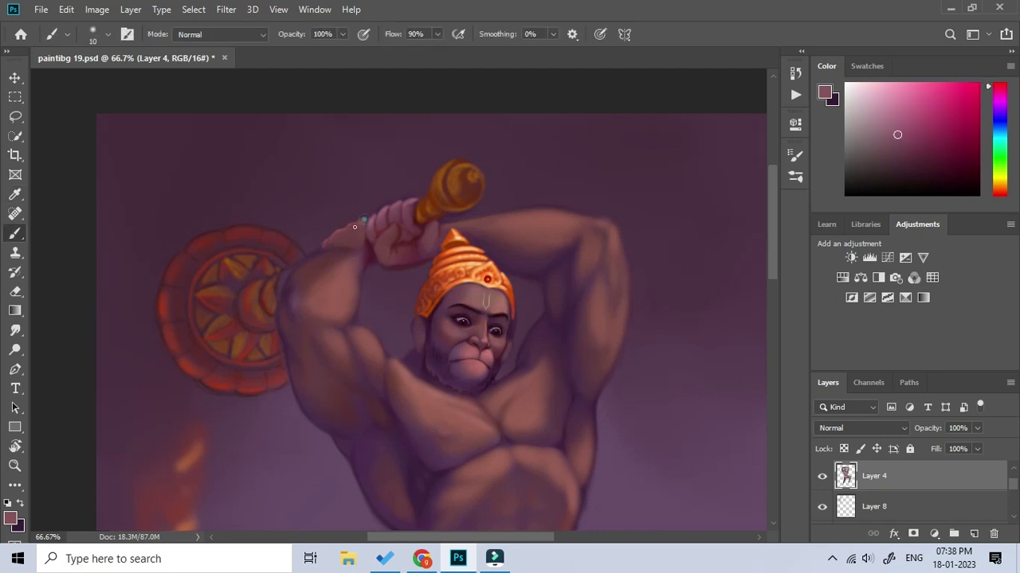
{"action": "left_click", "coordinate": [294, 268], "text": "alt"}
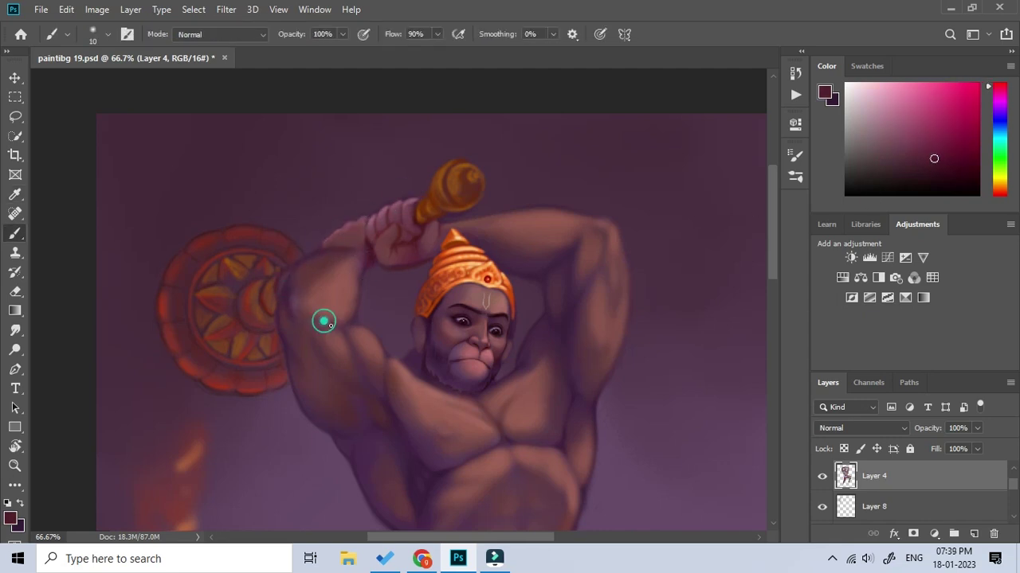
Sample the golden orange from the mace head and the wheel hub
{"action": "scroll", "coordinate": [323, 321], "scroll_direction": "down", "scroll_amount": 1}
{"action": "scroll", "coordinate": [327, 346], "scroll_direction": "right", "scroll_amount": 1}
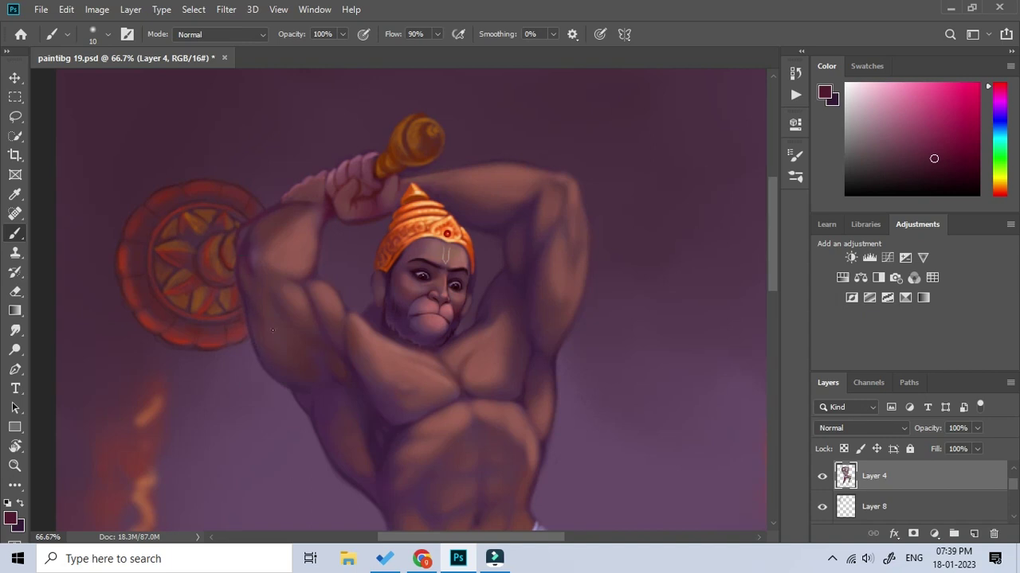
{"action": "left_click_drag", "start_coordinate": [577, 309], "coordinate": [549, 344]}
{"action": "left_click", "coordinate": [392, 159], "text": "alt"}
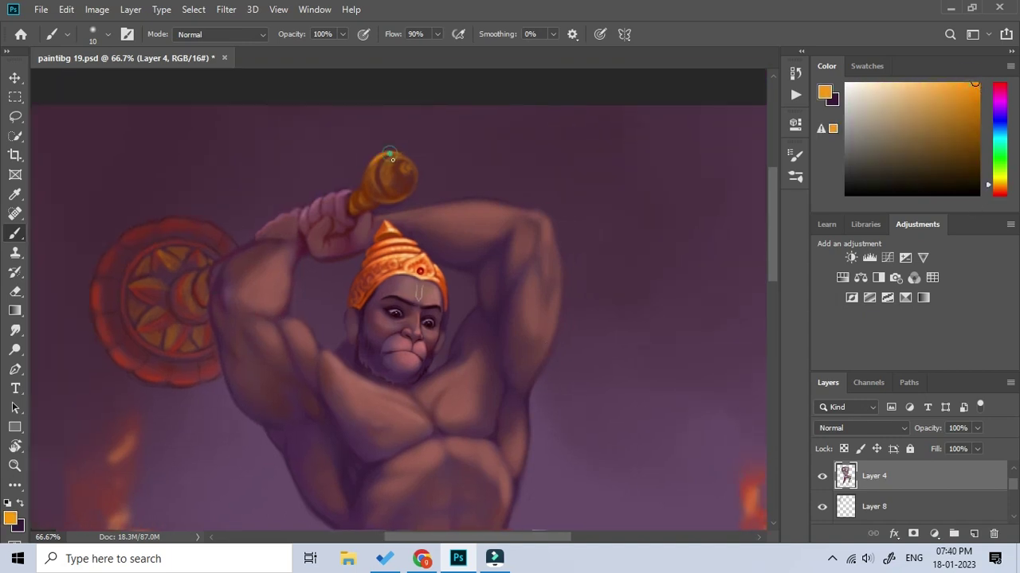
{"action": "left_click", "coordinate": [363, 179], "text": "alt"}
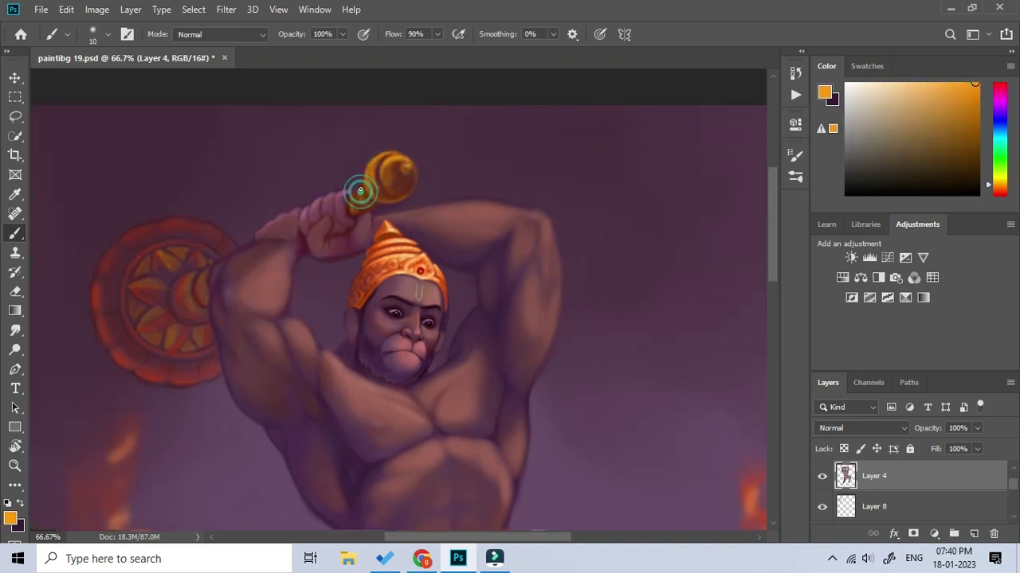
{"action": "left_click", "coordinate": [204, 275], "text": "alt"}
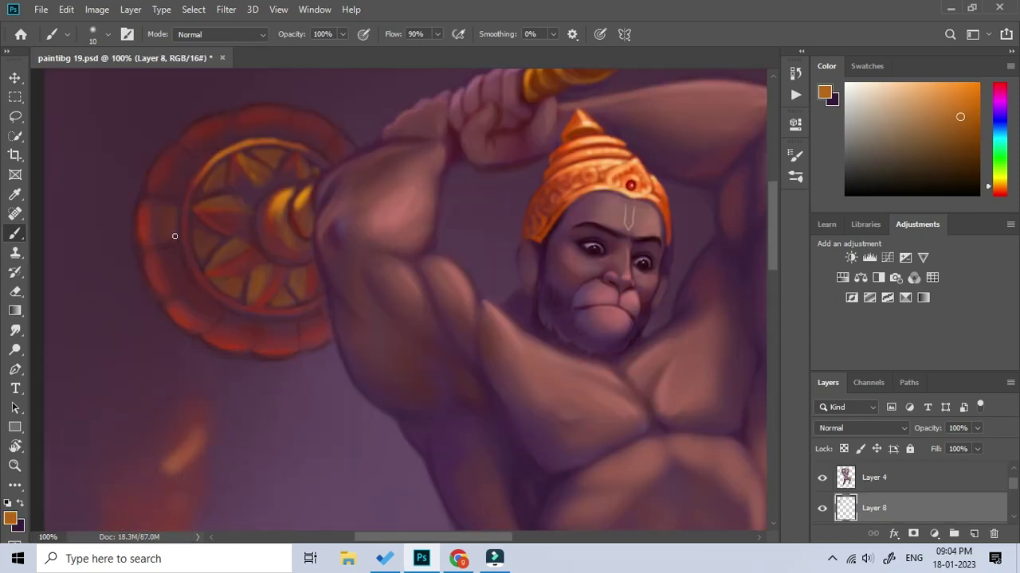
Brighten the wheel's lower-left, lower and upper-left rim petals with orange
{"action": "mouse_move", "coordinate": [175, 272]}
{"action": "left_mouse_down"}
{"action": "mouse_move", "coordinate": [199, 314]}
{"action": "mouse_move", "coordinate": [228, 317]}
{"action": "mouse_move", "coordinate": [234, 336]}
{"action": "mouse_move", "coordinate": [279, 327]}
{"action": "left_mouse_up"}
{"action": "left_click", "coordinate": [304, 322]}
{"action": "left_click_drag", "start_coordinate": [183, 163], "coordinate": [164, 191]}
{"action": "mouse_move", "coordinate": [196, 151]}
{"action": "left_mouse_down"}
{"action": "mouse_move", "coordinate": [222, 129]}
{"action": "mouse_move", "coordinate": [282, 119]}
{"action": "mouse_move", "coordinate": [303, 132]}
{"action": "left_mouse_up"}
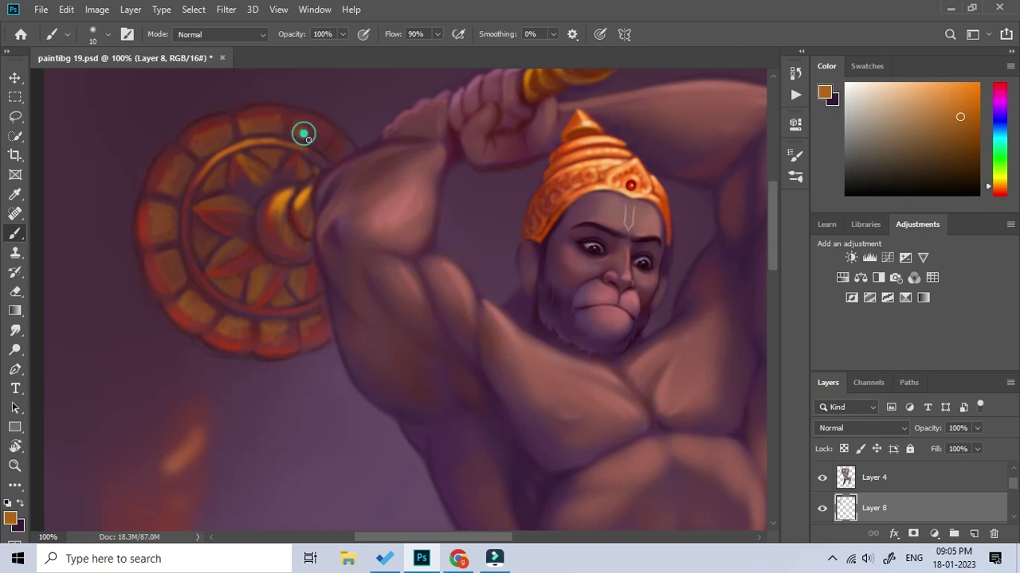
{"action": "left_click_drag", "start_coordinate": [236, 114], "coordinate": [189, 136]}
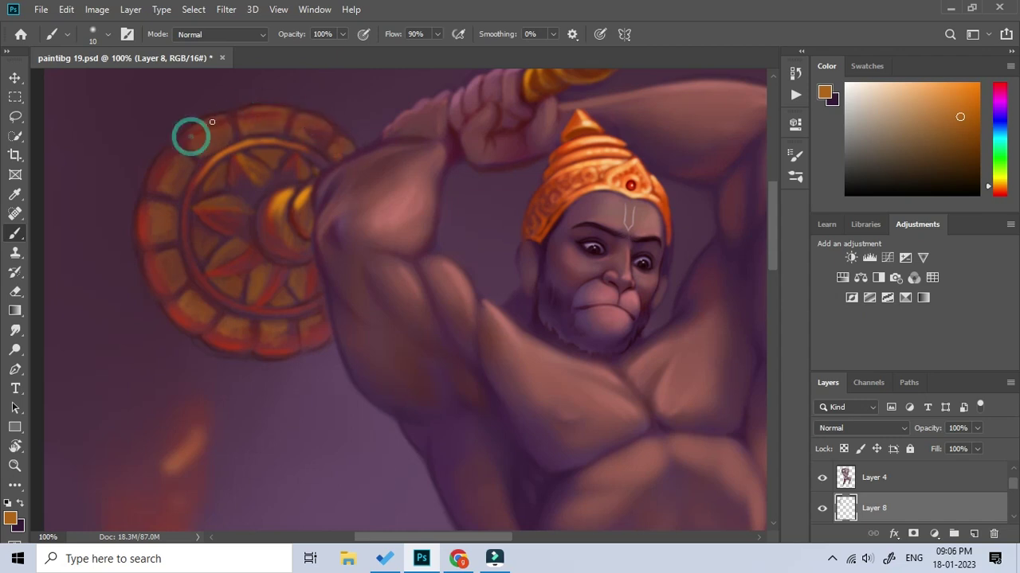
{"action": "scroll", "coordinate": [184, 142], "scroll_direction": "down", "scroll_amount": 1}
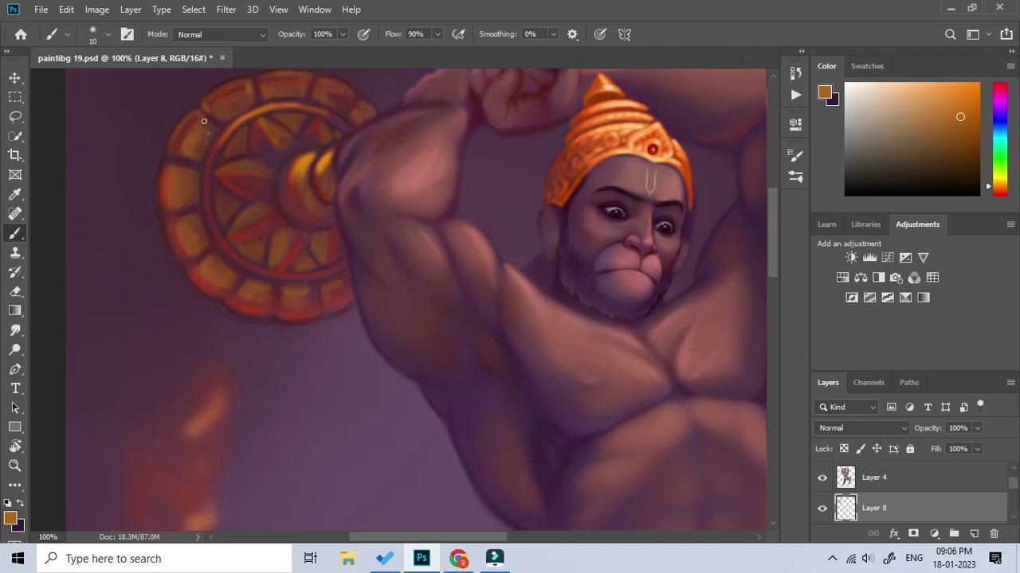
{"action": "scroll", "coordinate": [274, 118], "scroll_direction": "up", "scroll_amount": 2}
{"action": "scroll", "coordinate": [219, 211], "scroll_direction": "down", "scroll_amount": 1}
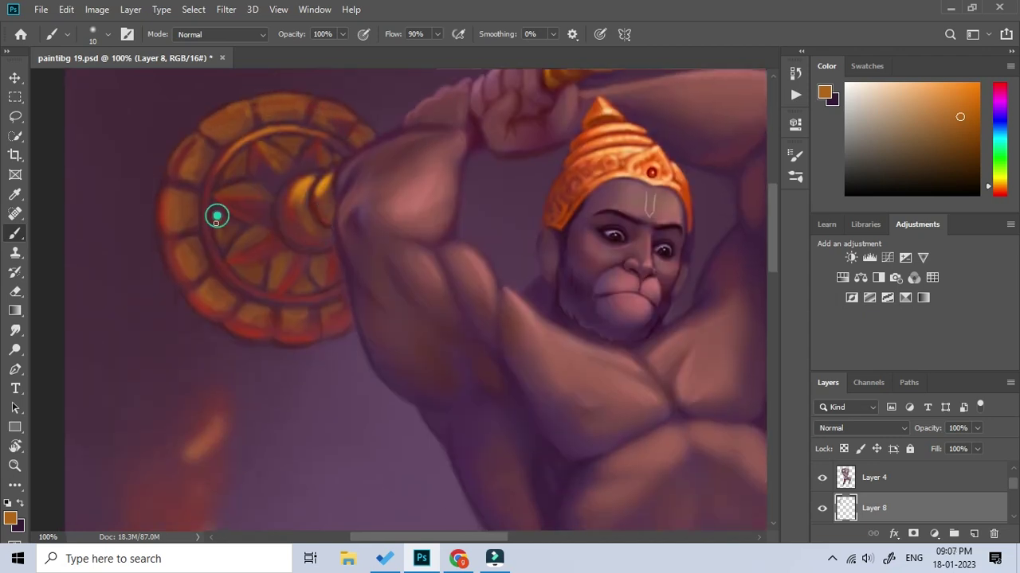
Add a faint highlight near the handle and paint orange highlights on the wheel's upper star
{"action": "left_click_drag", "start_coordinate": [263, 163], "coordinate": [284, 166]}
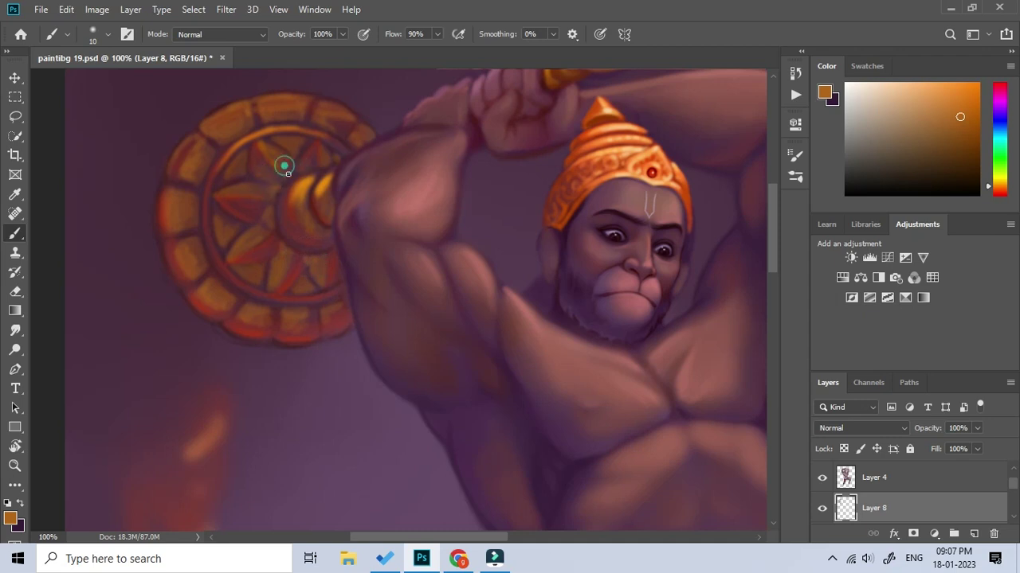
{"action": "key", "text": "r"}
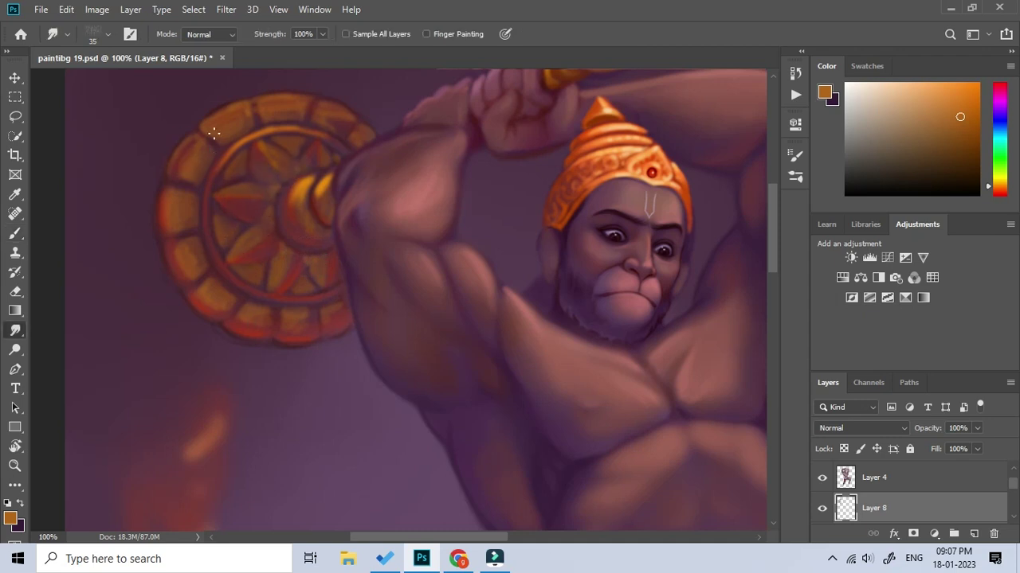
{"action": "key", "text": "b"}
{"action": "left_click", "coordinate": [257, 149], "text": "alt"}
{"action": "left_click_drag", "start_coordinate": [227, 158], "coordinate": [238, 163]}
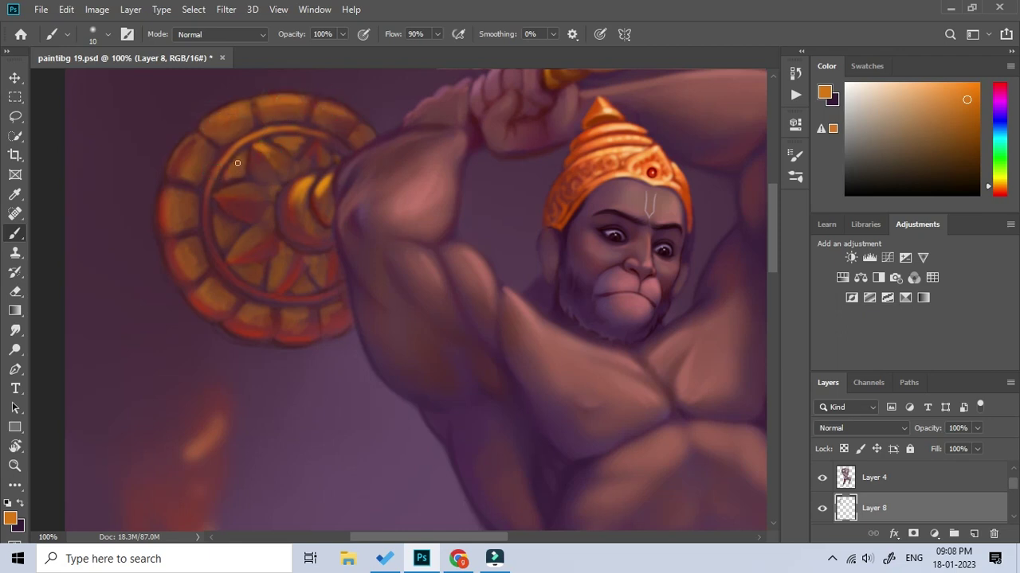
{"action": "left_click_drag", "start_coordinate": [308, 161], "coordinate": [237, 193]}
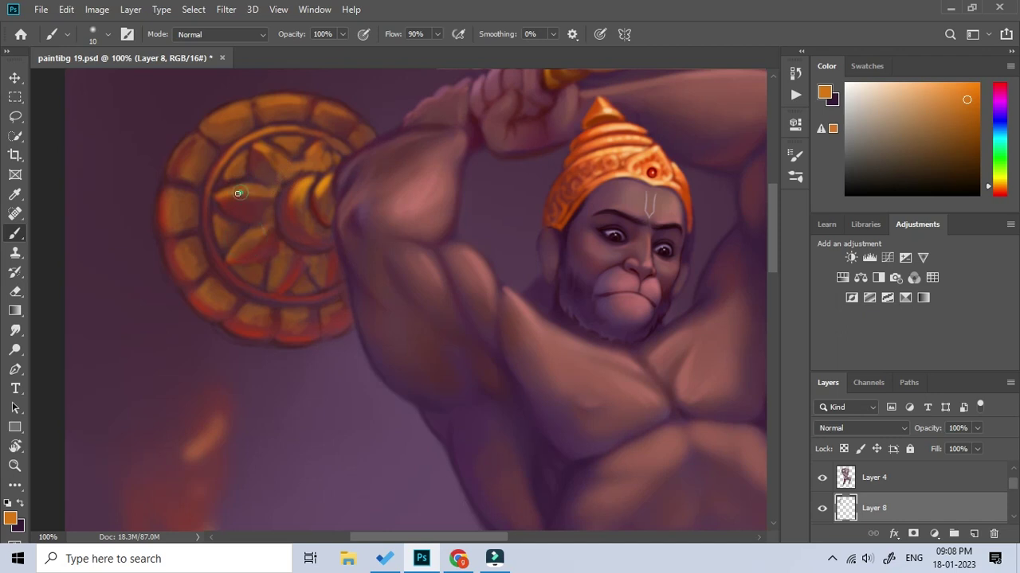
{"action": "scroll", "coordinate": [258, 327], "scroll_direction": "down", "scroll_amount": 5}
Brighten the wheel's star area and upper-left rim segments with a lighter orange
{"action": "left_click", "coordinate": [278, 282], "text": "alt"}
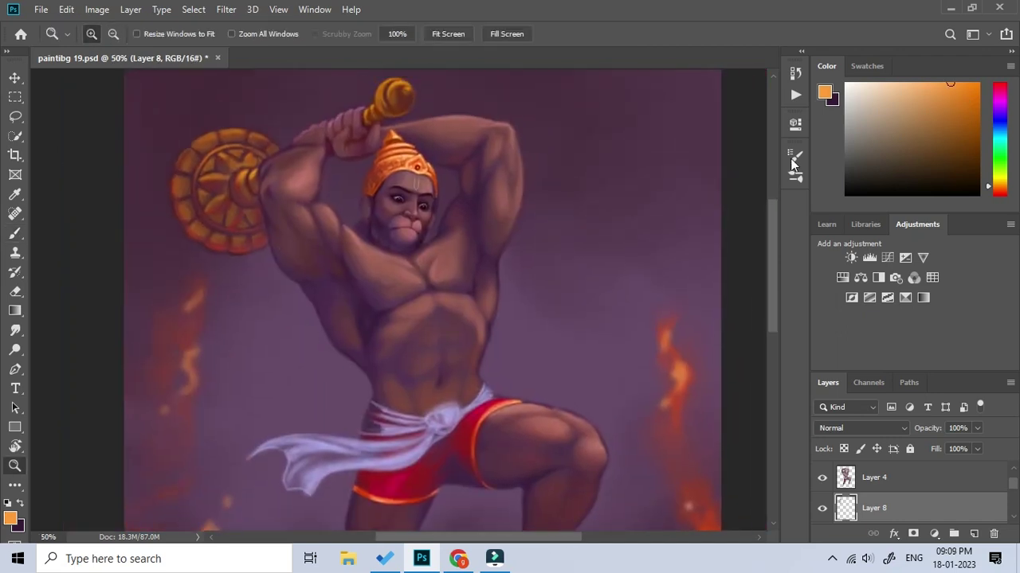
{"action": "scroll", "coordinate": [171, 161], "scroll_direction": "up", "scroll_amount": 5}
{"action": "scroll", "coordinate": [171, 161], "scroll_direction": "up", "scroll_amount": 1}
{"action": "left_click_drag", "start_coordinate": [236, 128], "coordinate": [219, 150]}
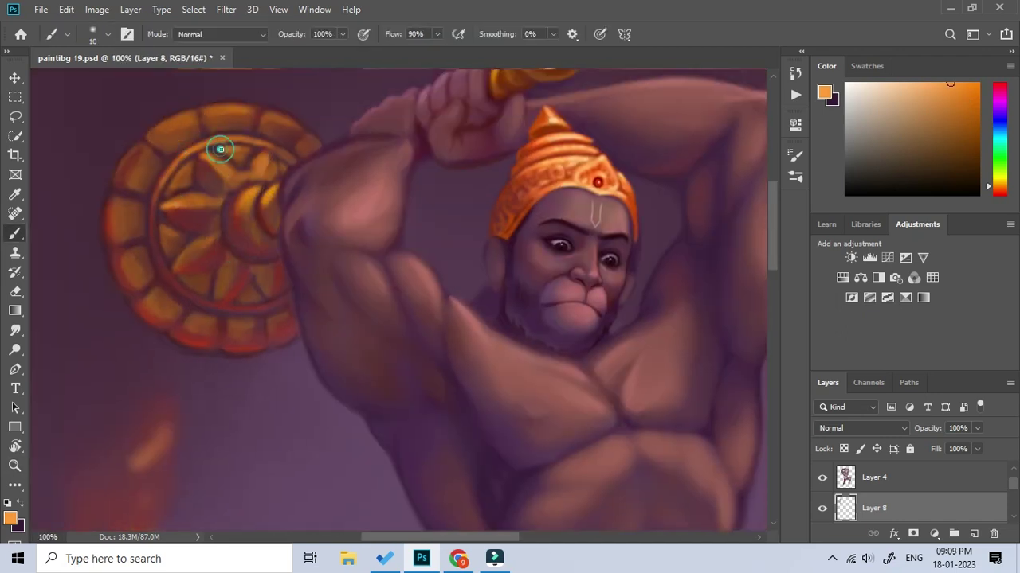
{"action": "mouse_move", "coordinate": [175, 179]}
{"action": "left_mouse_down"}
{"action": "mouse_move", "coordinate": [150, 119]}
{"action": "mouse_move", "coordinate": [140, 160]}
{"action": "mouse_move", "coordinate": [213, 118]}
{"action": "left_mouse_up"}
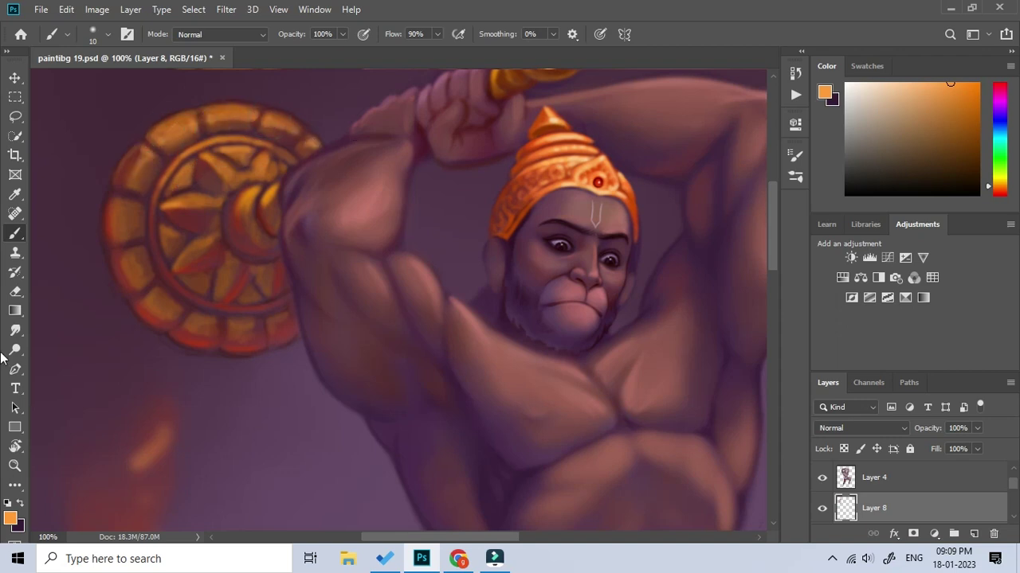
Smudge-blend the wheel's left rim, then zoom out to see the whole figure
{"action": "left_click", "coordinate": [15, 330]}
{"action": "left_click_drag", "start_coordinate": [110, 228], "coordinate": [130, 187]}
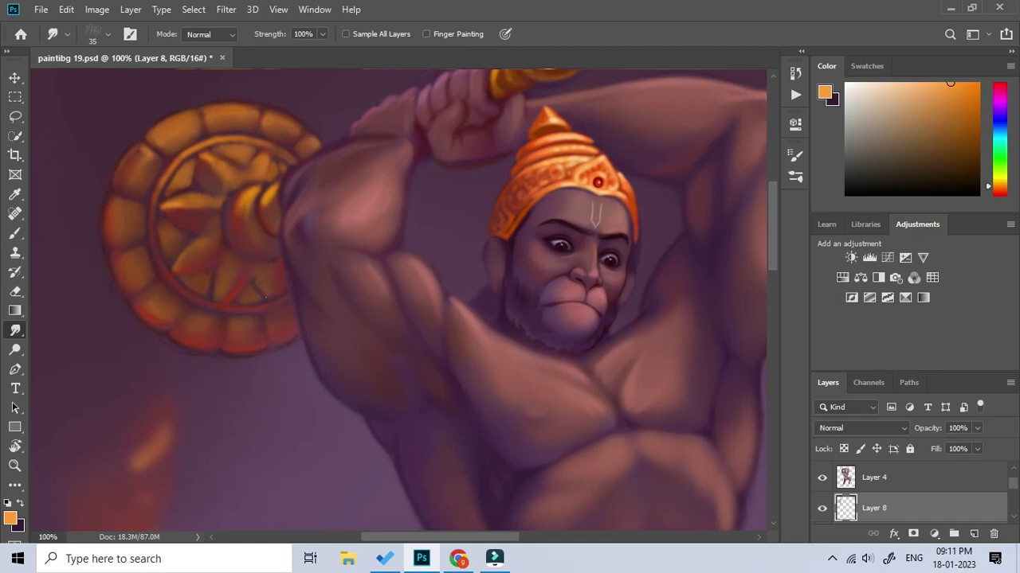
{"action": "key", "text": "z"}
{"action": "key", "text": "ctrl+minus"}
{"action": "key", "text": "ctrl+minus"}
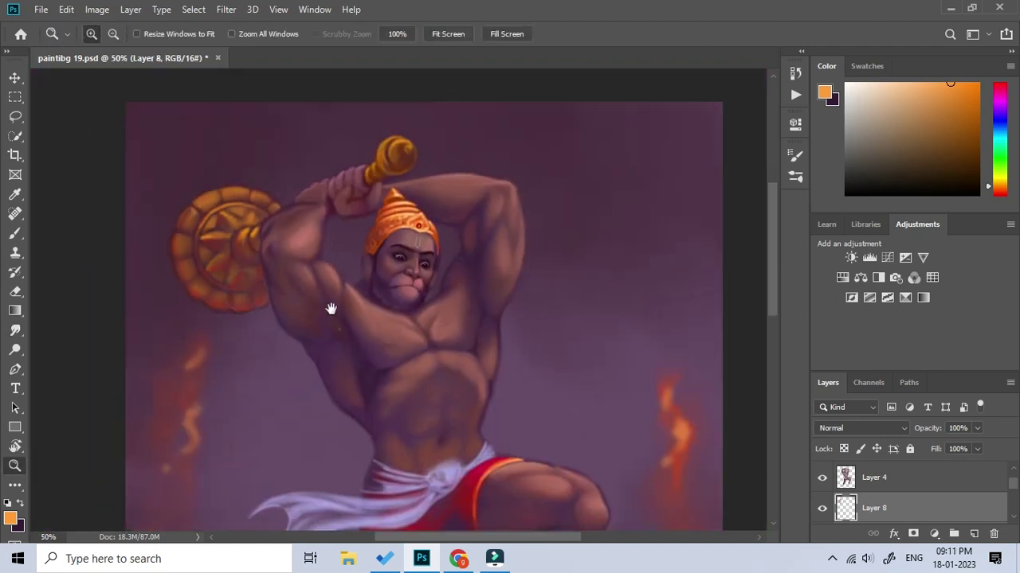
{"action": "key", "text": "ctrl+minus"}
{"action": "key", "text": "ctrl+minus"}
{"action": "left_click", "coordinate": [332, 337]}
{"action": "left_click", "coordinate": [358, 335]}
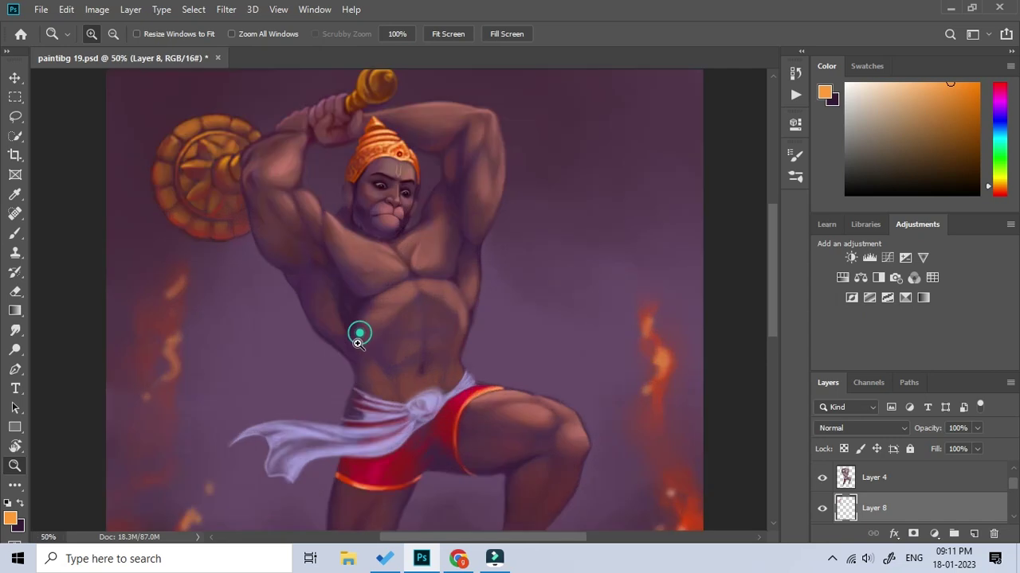
{"action": "left_click", "coordinate": [377, 277]}
On Layer 4, sample skin-pink and brighten the upper chest toward the pectoral divide
{"action": "left_click", "coordinate": [380, 380], "text": "alt"}
{"action": "left_click", "coordinate": [379, 380]}
{"action": "key", "text": "b"}
{"action": "left_click", "coordinate": [362, 422], "text": "alt"}
{"action": "key", "text": "alt+bracketright"}
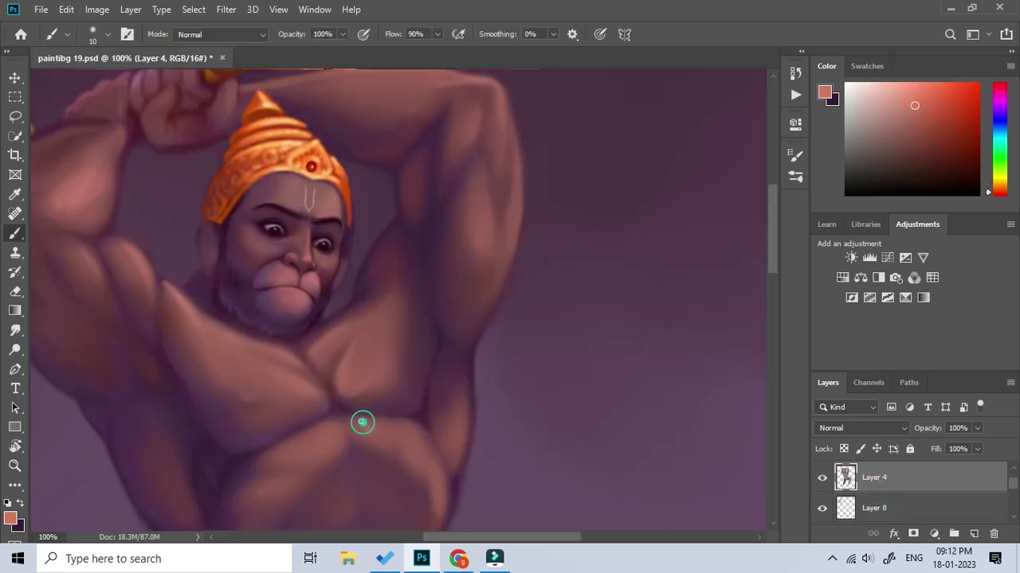
{"action": "mouse_move", "coordinate": [391, 435]}
{"action": "left_mouse_down"}
{"action": "mouse_move", "coordinate": [378, 348]}
{"action": "mouse_move", "coordinate": [313, 276]}
{"action": "left_mouse_up"}
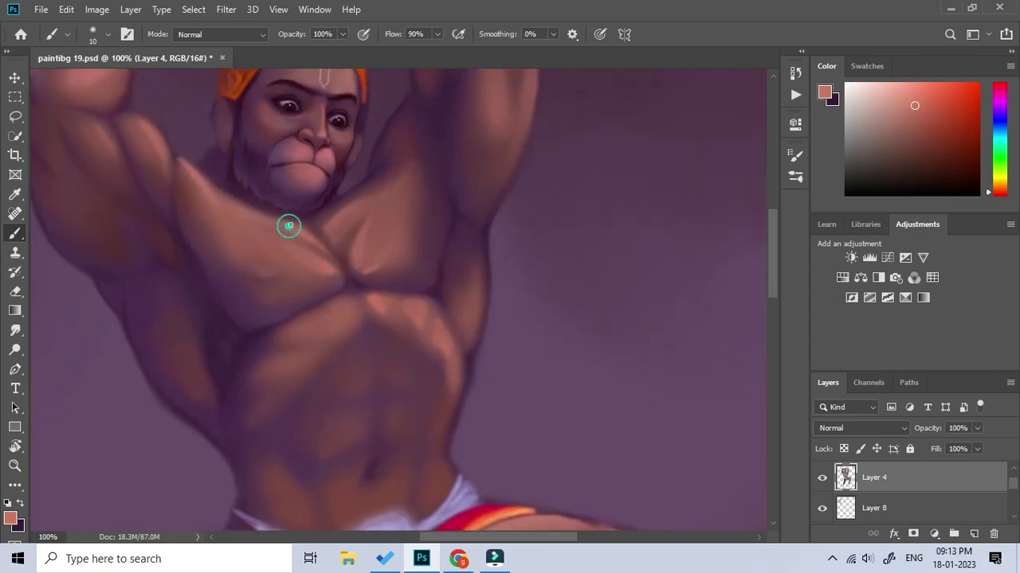
{"action": "left_click", "coordinate": [264, 240]}
{"action": "left_click_drag", "start_coordinate": [268, 240], "coordinate": [312, 258]}
Extend the soft skin-pink highlights and shade the raised upper arm
{"action": "scroll", "coordinate": [467, 382], "scroll_direction": "up", "scroll_amount": 1}
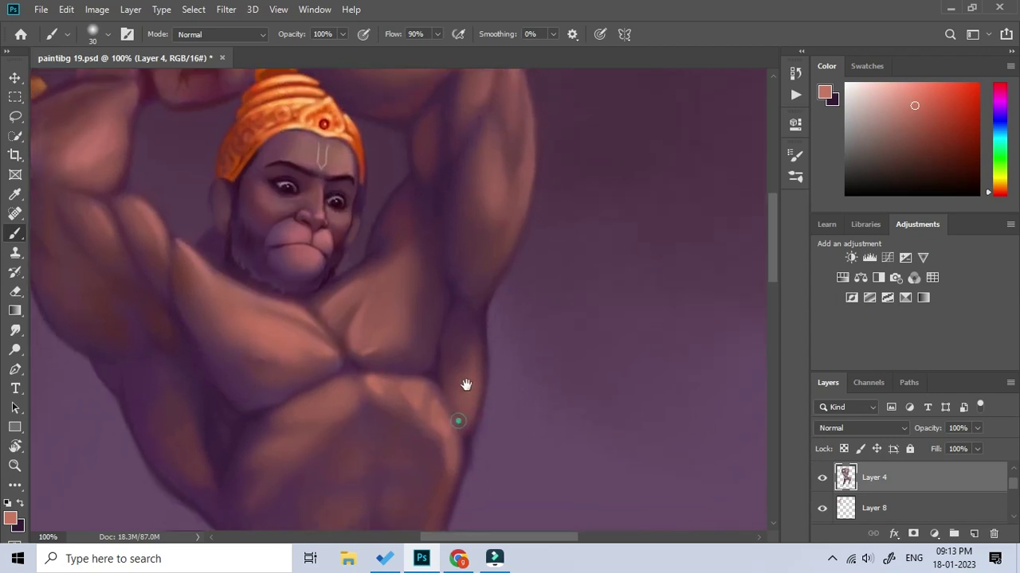
{"action": "scroll", "coordinate": [388, 307], "scroll_direction": "up", "scroll_amount": 1}
{"action": "scroll", "coordinate": [358, 268], "scroll_direction": "down", "scroll_amount": 1}
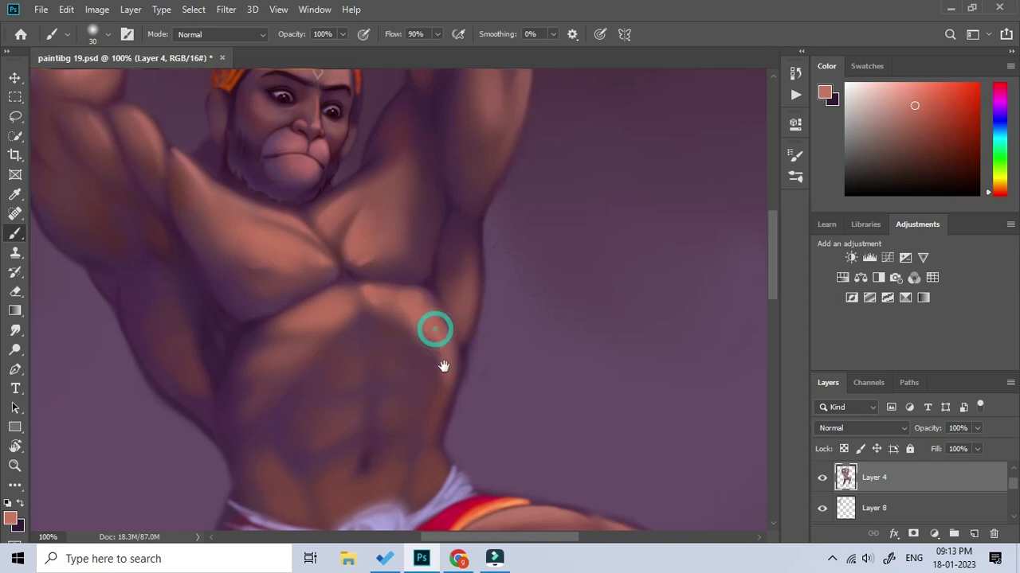
{"action": "scroll", "coordinate": [432, 330], "scroll_direction": "down", "scroll_amount": 1}
{"action": "scroll", "coordinate": [326, 314], "scroll_direction": "down", "scroll_amount": 1}
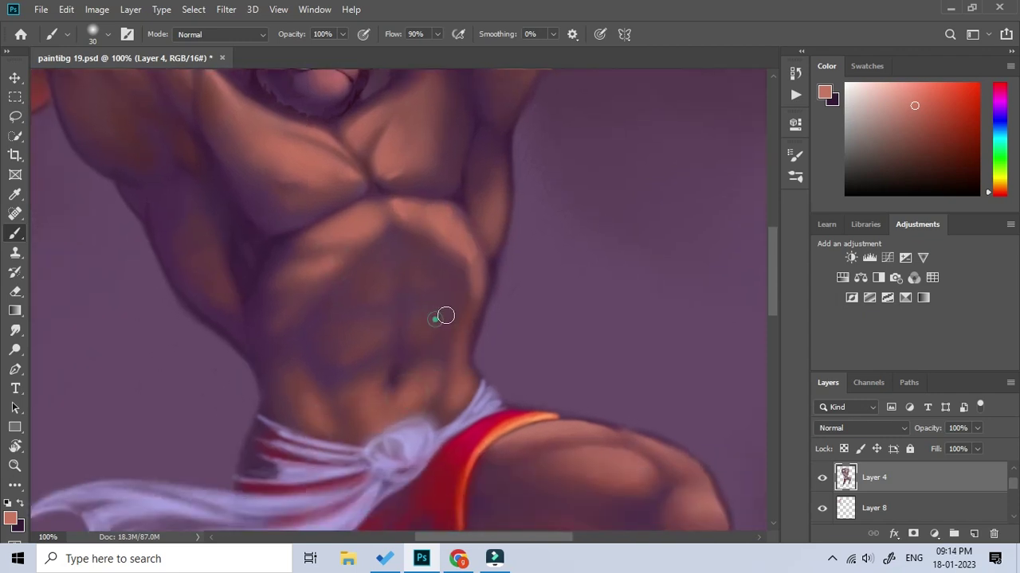
{"action": "key", "text": "z"}
{"action": "left_click", "coordinate": [452, 364], "text": "alt"}
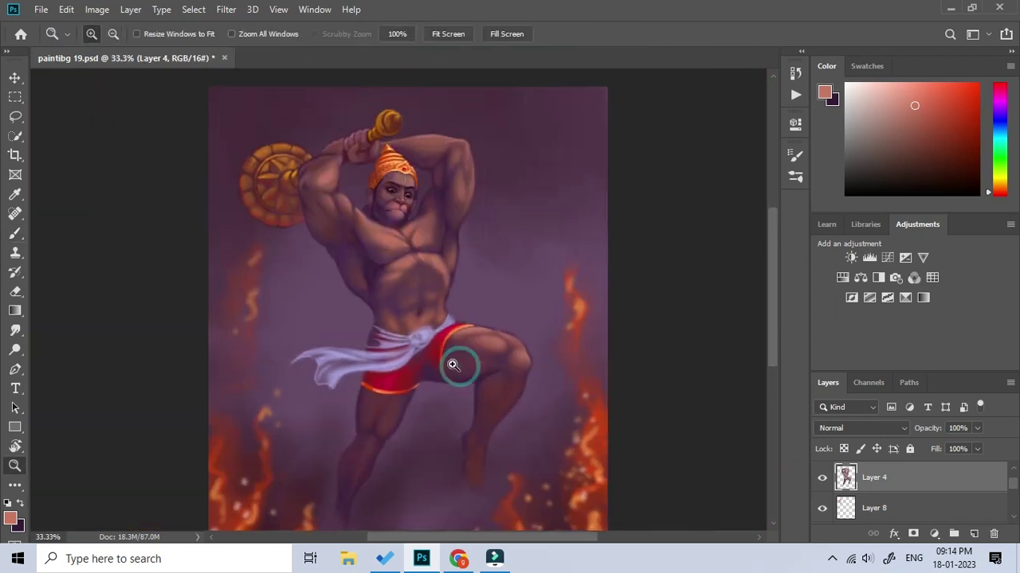
{"action": "left_click", "coordinate": [454, 194]}
{"action": "key", "text": "b"}
{"action": "left_click_drag", "start_coordinate": [442, 224], "coordinate": [455, 234]}
{"action": "left_click_drag", "start_coordinate": [427, 182], "coordinate": [407, 179]}
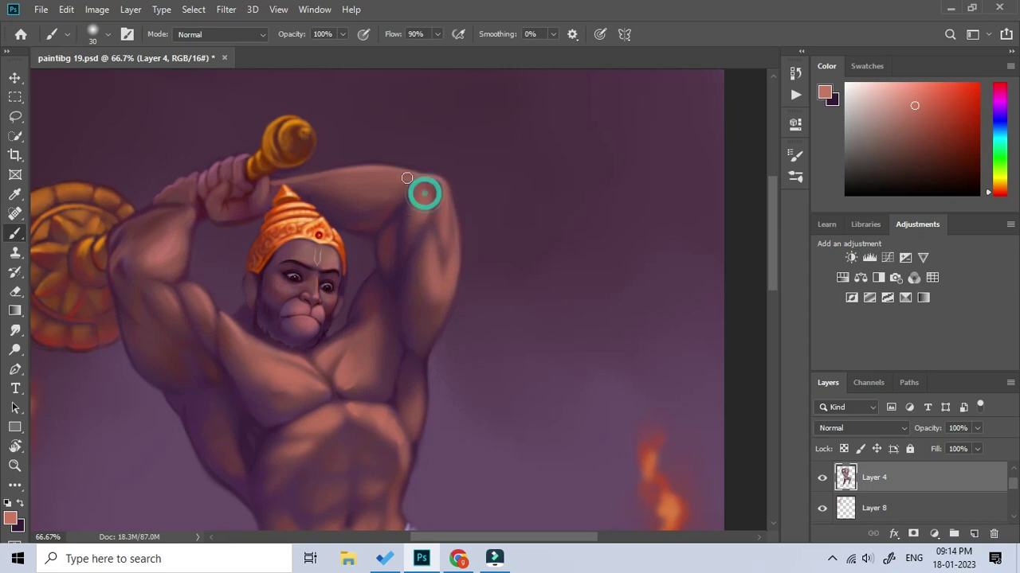
Soften the shading down the raised upper arm, then zoom out to the whole figure
{"action": "scroll", "coordinate": [489, 253], "scroll_direction": "down", "scroll_amount": 2}
{"action": "scroll", "coordinate": [423, 270], "scroll_direction": "left", "scroll_amount": 1}
{"action": "left_click_drag", "start_coordinate": [204, 182], "coordinate": [211, 245]}
{"action": "scroll", "coordinate": [314, 284], "scroll_direction": "down", "scroll_amount": 3}
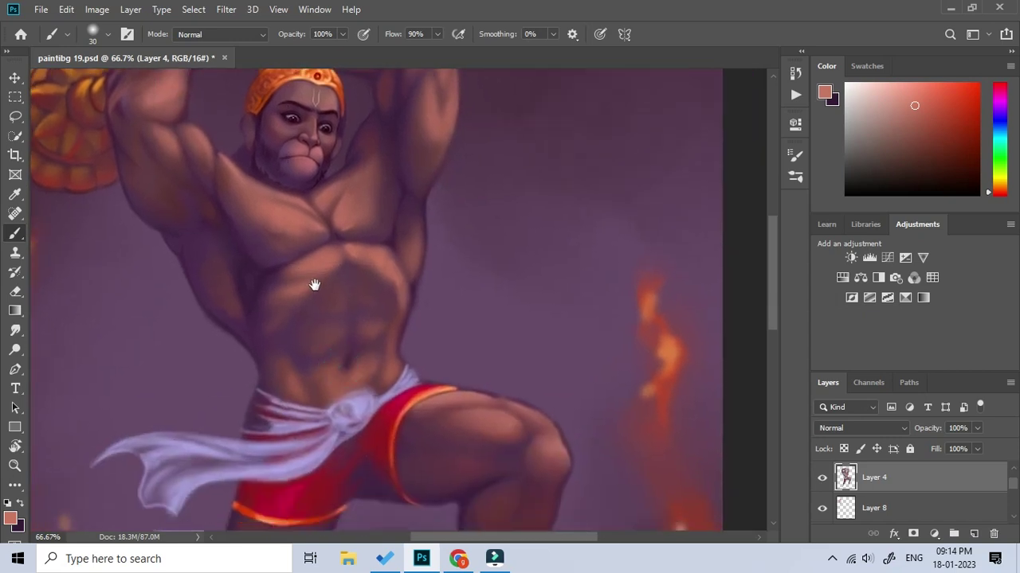
{"action": "scroll", "coordinate": [228, 247], "scroll_direction": "down", "scroll_amount": 2}
{"action": "scroll", "coordinate": [387, 359], "scroll_direction": "down", "scroll_amount": 2}
{"action": "key", "text": "z"}
{"action": "left_click", "coordinate": [373, 393], "text": "alt"}
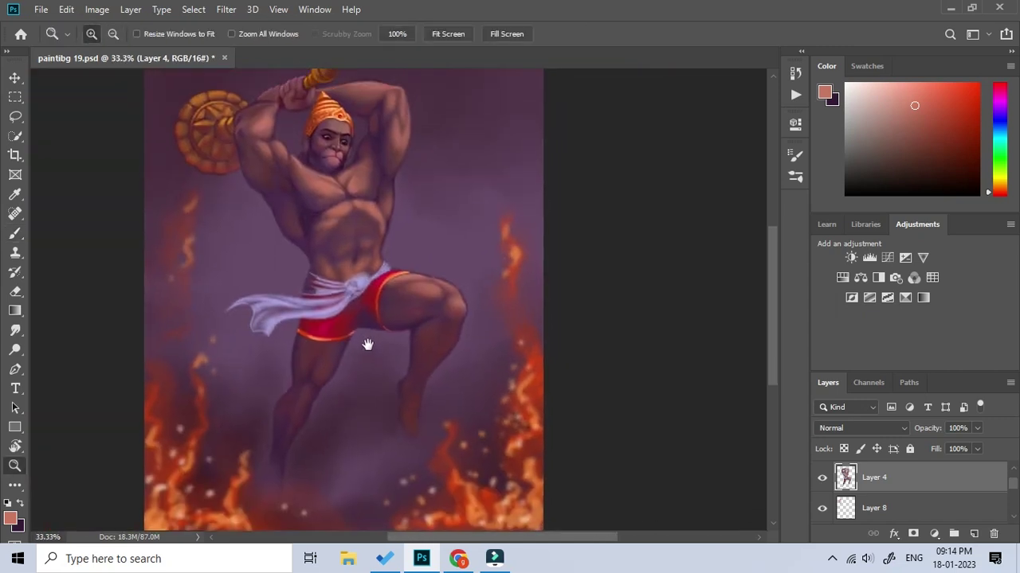
Smudge the loincloth's lower-left edge inward
{"action": "left_click", "coordinate": [325, 331]}
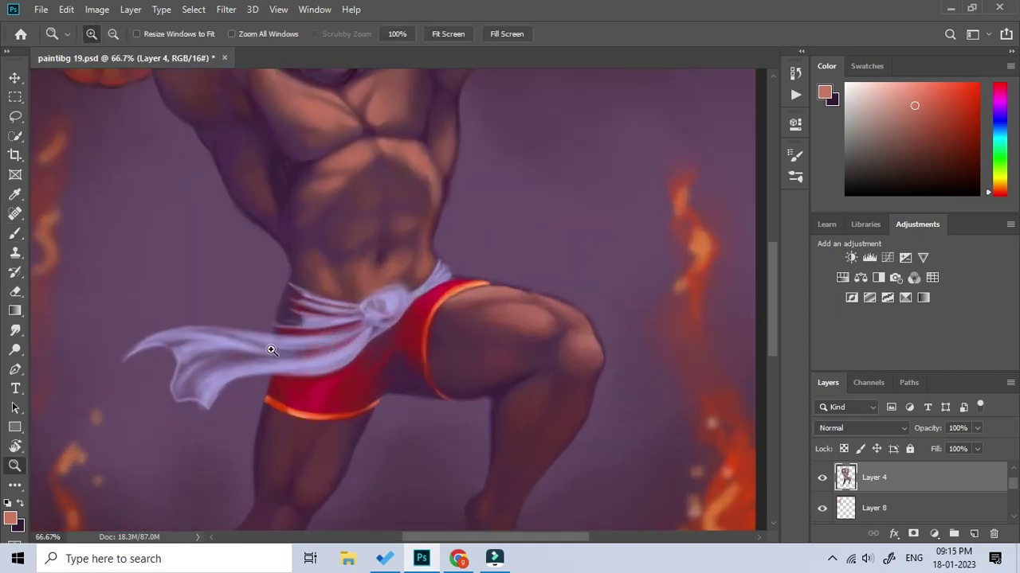
{"action": "key", "text": "r"}
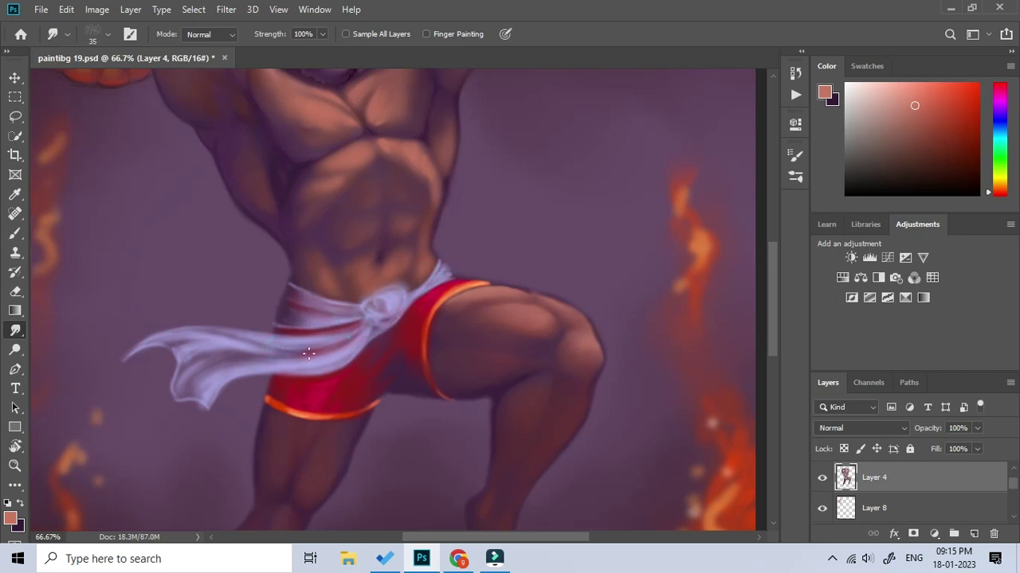
{"action": "left_click_drag", "start_coordinate": [205, 372], "coordinate": [183, 390]}
{"action": "scroll", "coordinate": [405, 348], "scroll_direction": "down", "scroll_amount": 3}
Dab darker red shading onto the leg with a smaller brush
{"action": "key", "text": "b"}
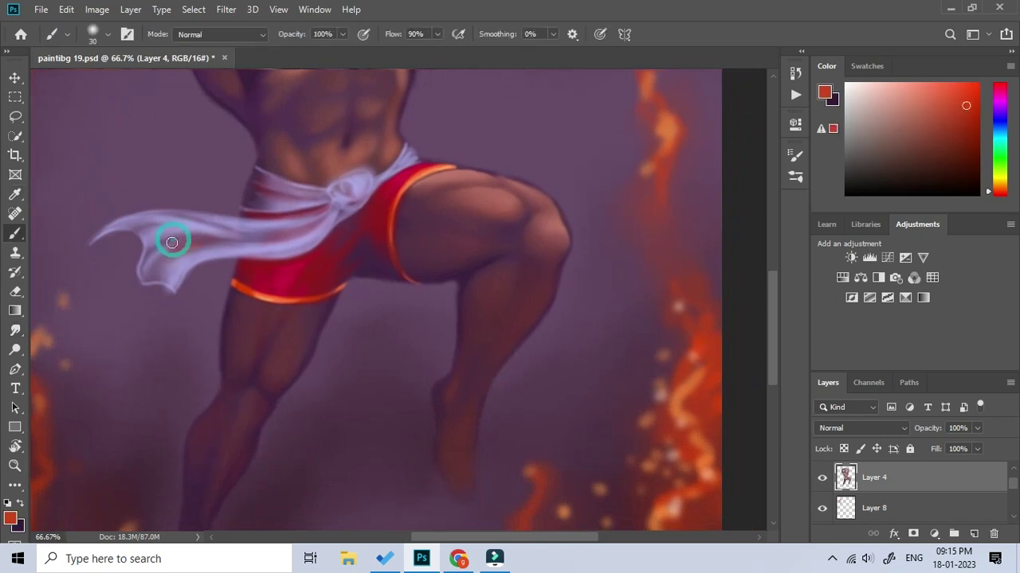
{"action": "left_click", "coordinate": [963, 134]}
{"action": "key", "text": "bracketleft"}
{"action": "left_click", "coordinate": [317, 312]}
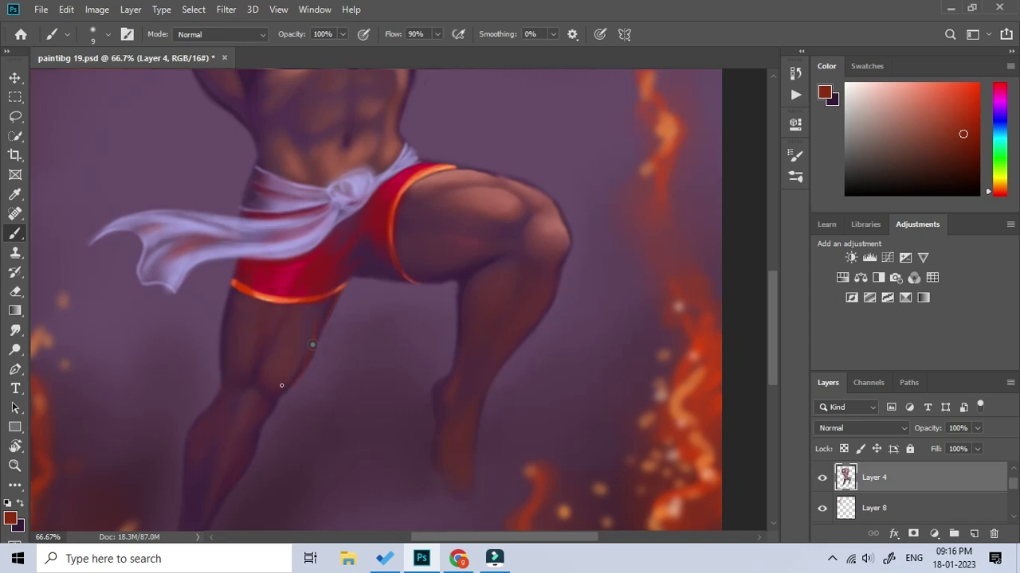
{"action": "left_click_drag", "start_coordinate": [256, 435], "coordinate": [353, 311]}
{"action": "left_click", "coordinate": [335, 323]}
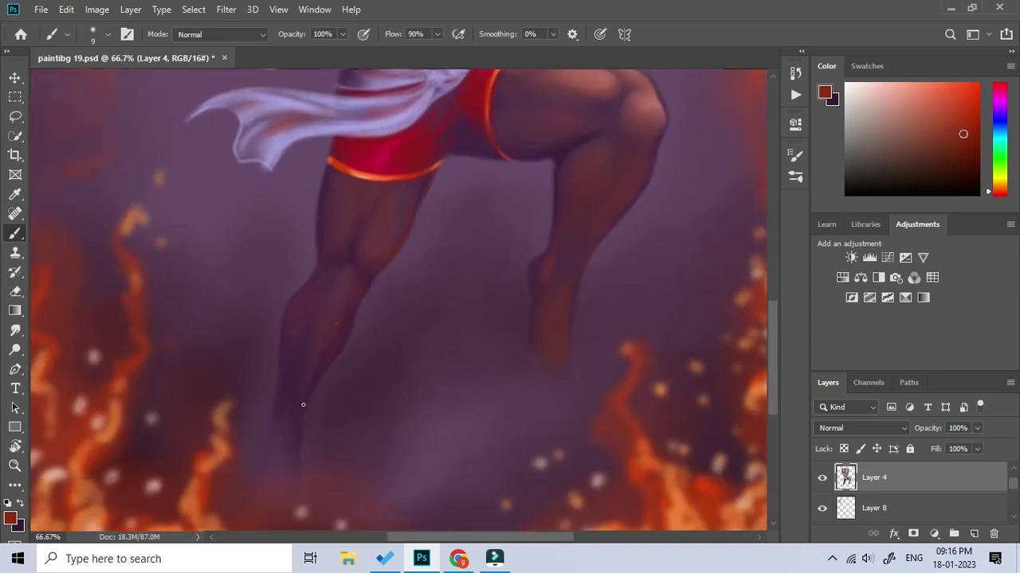
Extend the dark-red shading down the shin
{"action": "scroll", "coordinate": [335, 343], "scroll_direction": "up", "scroll_amount": 1}
{"action": "left_click", "coordinate": [318, 310]}
{"action": "left_click", "coordinate": [274, 352]}
{"action": "scroll", "coordinate": [256, 316], "scroll_direction": "down", "scroll_amount": 5}
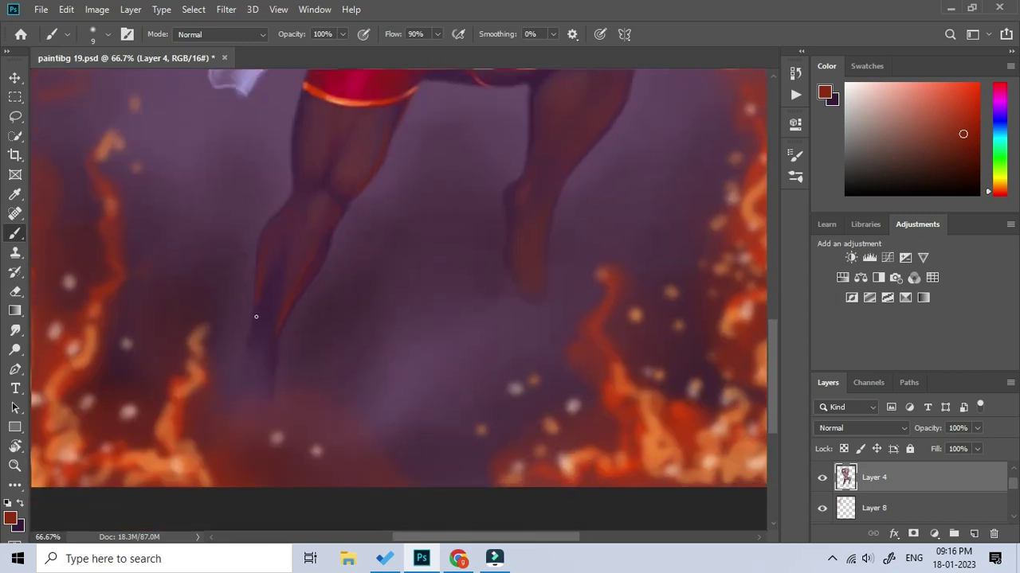
{"action": "left_click", "coordinate": [276, 357]}
{"action": "left_click", "coordinate": [270, 406]}
{"action": "left_click", "coordinate": [355, 371], "text": "alt"}
Darken the toes and add faint dark-red shading across the foot
{"action": "left_click", "coordinate": [386, 319]}
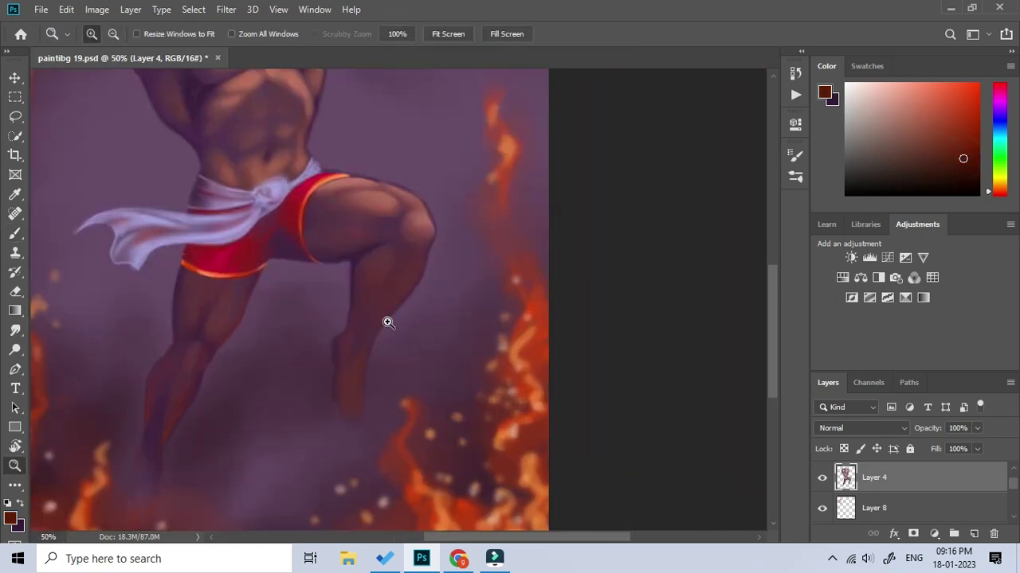
{"action": "left_click", "coordinate": [366, 346]}
{"action": "key", "text": "b"}
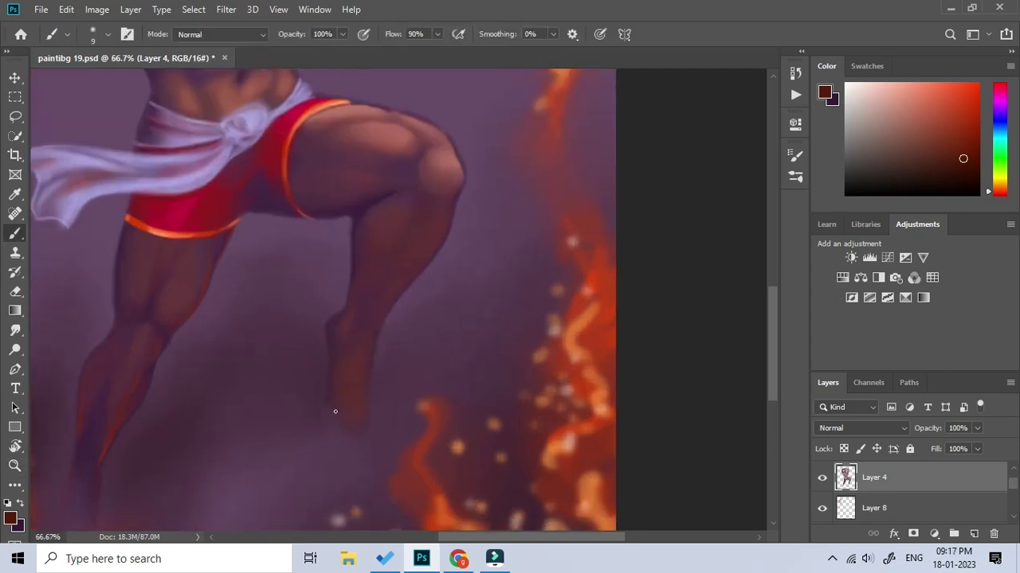
{"action": "left_click_drag", "start_coordinate": [348, 425], "coordinate": [359, 423]}
{"action": "left_click", "coordinate": [359, 375]}
{"action": "left_click", "coordinate": [359, 425]}
Paint a pale teal bead strand down the chest, extending up toward the right
{"action": "left_click", "coordinate": [13, 333]}
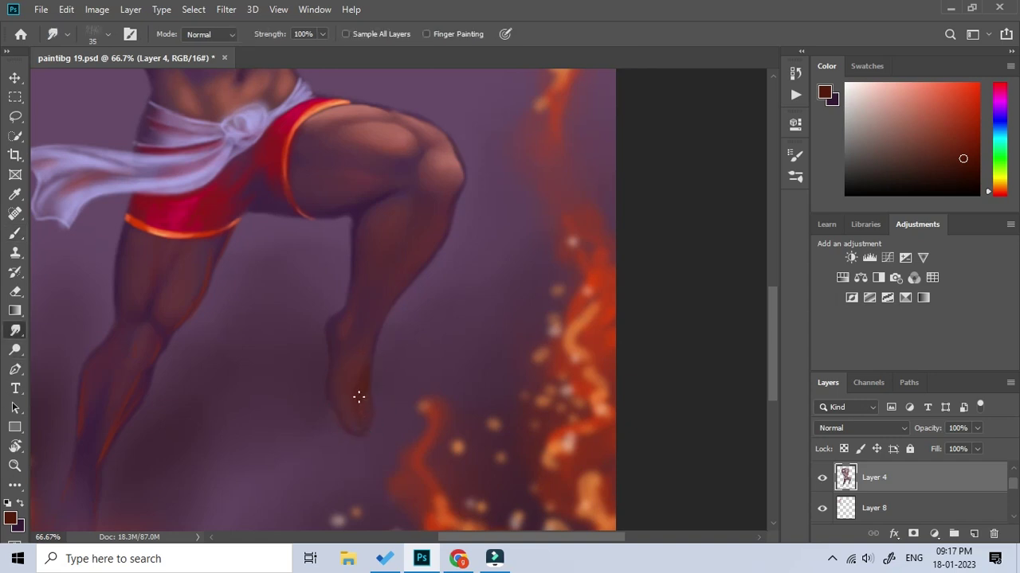
{"action": "key", "text": "z"}
{"action": "key", "text": "ctrl+minus"}
{"action": "key", "text": "ctrl+minus"}
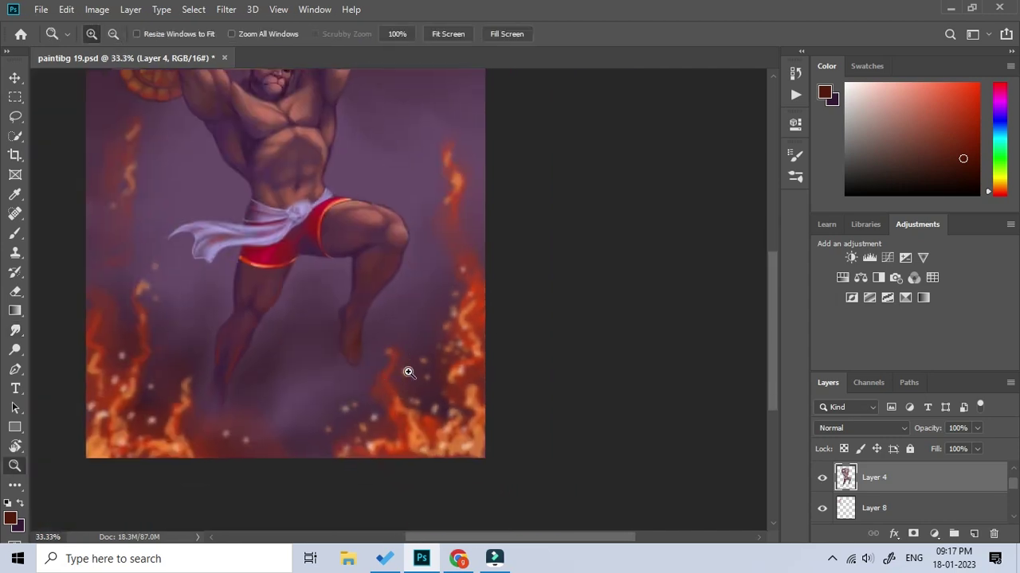
{"action": "left_click", "coordinate": [226, 356]}
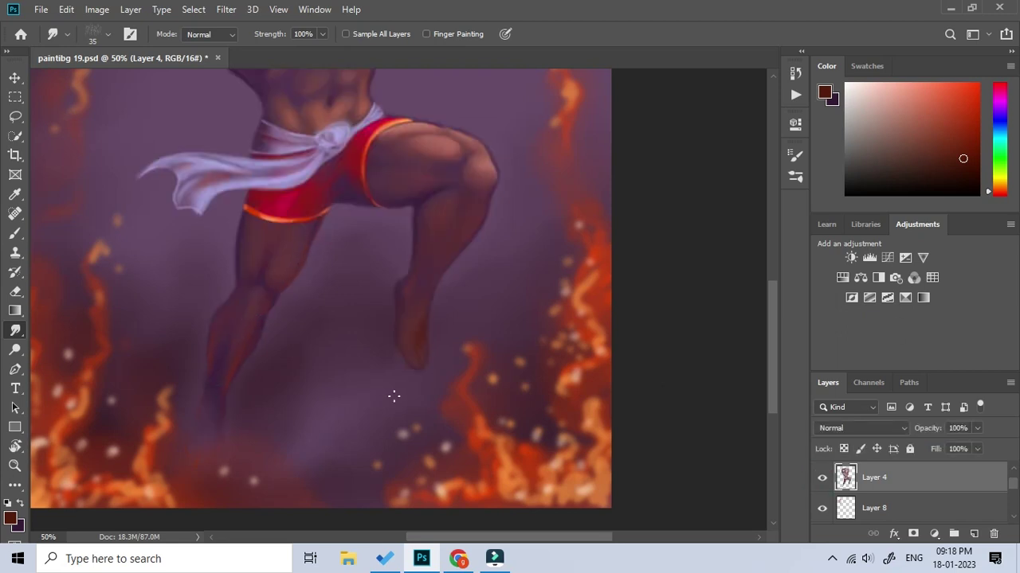
{"action": "key", "text": "b"}
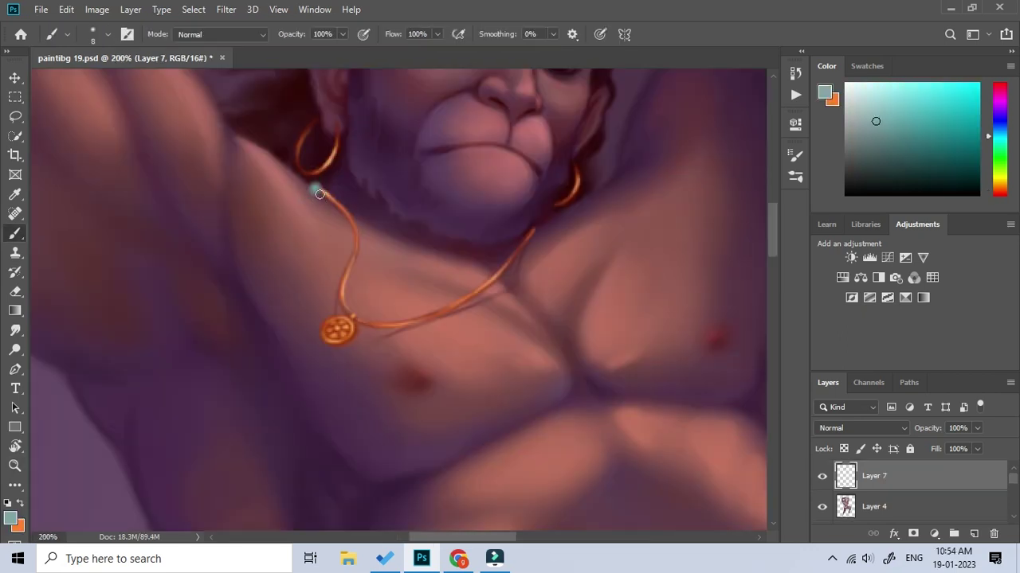
{"action": "mouse_move", "coordinate": [319, 194]}
{"action": "left_mouse_down"}
{"action": "mouse_move", "coordinate": [292, 298]}
{"action": "mouse_move", "coordinate": [343, 302]}
{"action": "left_mouse_up"}
{"action": "mouse_move", "coordinate": [401, 287]}
{"action": "left_mouse_down"}
{"action": "mouse_move", "coordinate": [456, 257]}
{"action": "mouse_move", "coordinate": [511, 248]}
{"action": "left_mouse_up"}
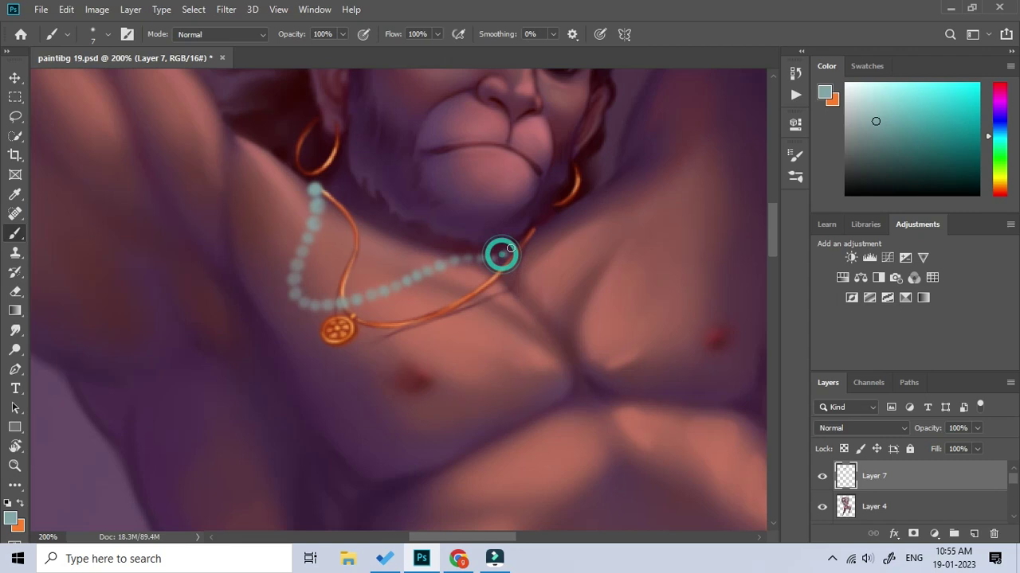
Touch up a bead near the pendant with small paint dabs
{"action": "scroll", "coordinate": [553, 341], "scroll_direction": "down", "scroll_amount": 2}
{"action": "scroll", "coordinate": [558, 262], "scroll_direction": "up", "scroll_amount": 2}
{"action": "key", "text": "z"}
{"action": "left_click", "coordinate": [437, 355], "text": "alt"}
{"action": "left_click", "coordinate": [438, 319]}
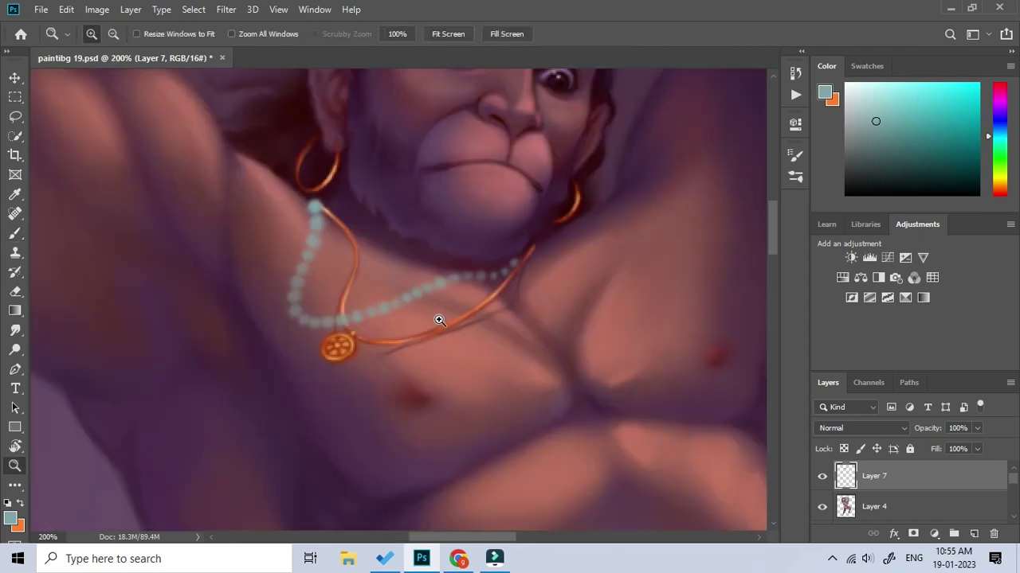
{"action": "key", "text": "b"}
{"action": "left_click", "coordinate": [343, 319]}
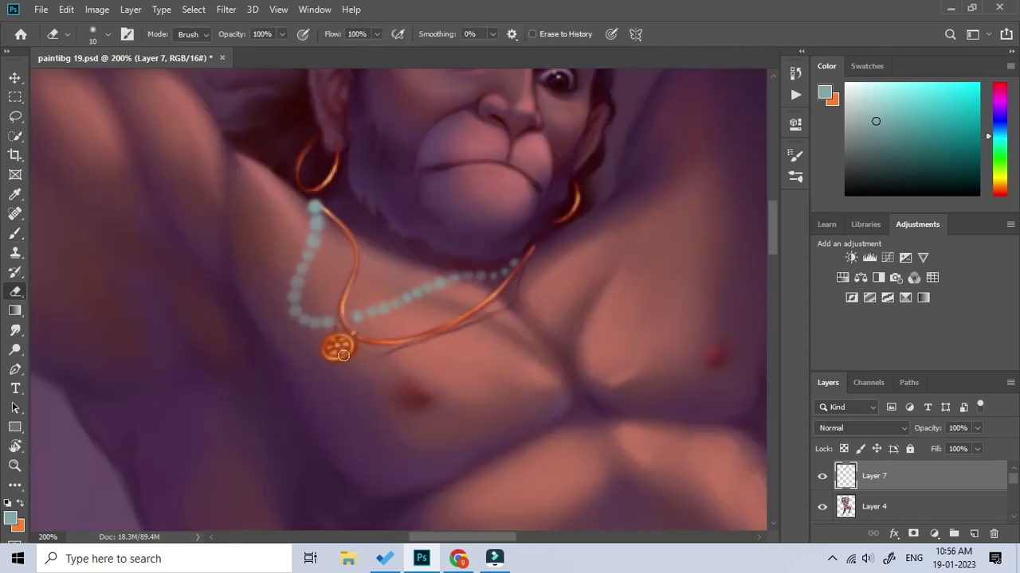
{"action": "left_click", "coordinate": [341, 319]}
Outline the left edge of the beads in dark brownish red
{"action": "key", "text": "e"}
{"action": "key", "text": "b"}
{"action": "left_click", "coordinate": [411, 349], "text": "alt"}
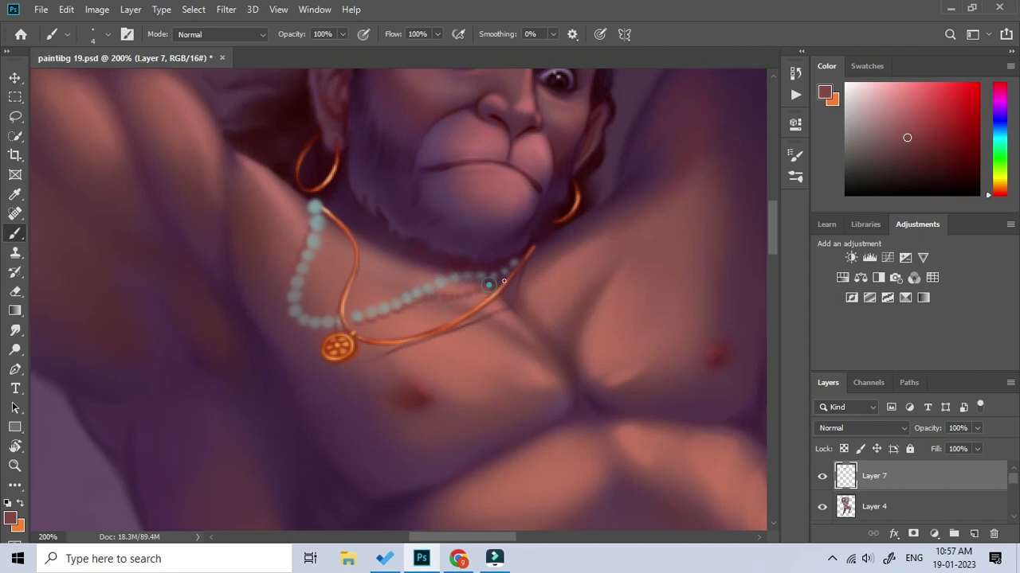
{"action": "left_click", "coordinate": [315, 335], "text": "alt"}
{"action": "left_click_drag", "start_coordinate": [287, 280], "coordinate": [283, 304]}
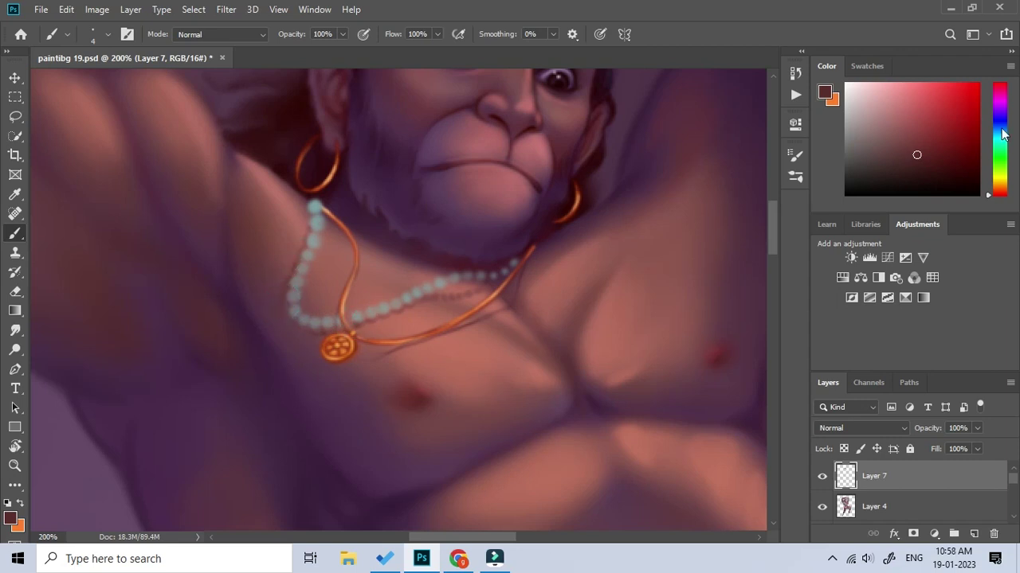
Brighten the strand's beads with near-white light cyan, filling the lower-curve gap
{"action": "left_click", "coordinate": [321, 340], "text": "alt"}
{"action": "left_click_drag", "start_coordinate": [317, 207], "coordinate": [312, 256]}
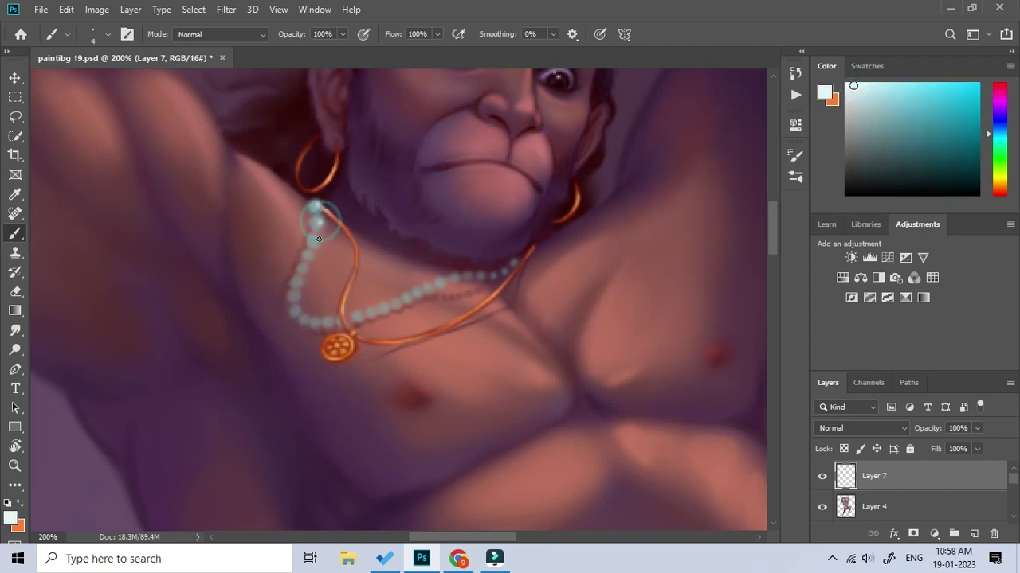
{"action": "left_click", "coordinate": [300, 281]}
{"action": "left_click", "coordinate": [325, 322]}
{"action": "mouse_move", "coordinate": [416, 294]}
{"action": "left_mouse_down"}
{"action": "mouse_move", "coordinate": [440, 275]}
{"action": "mouse_move", "coordinate": [438, 303]}
{"action": "left_mouse_up"}
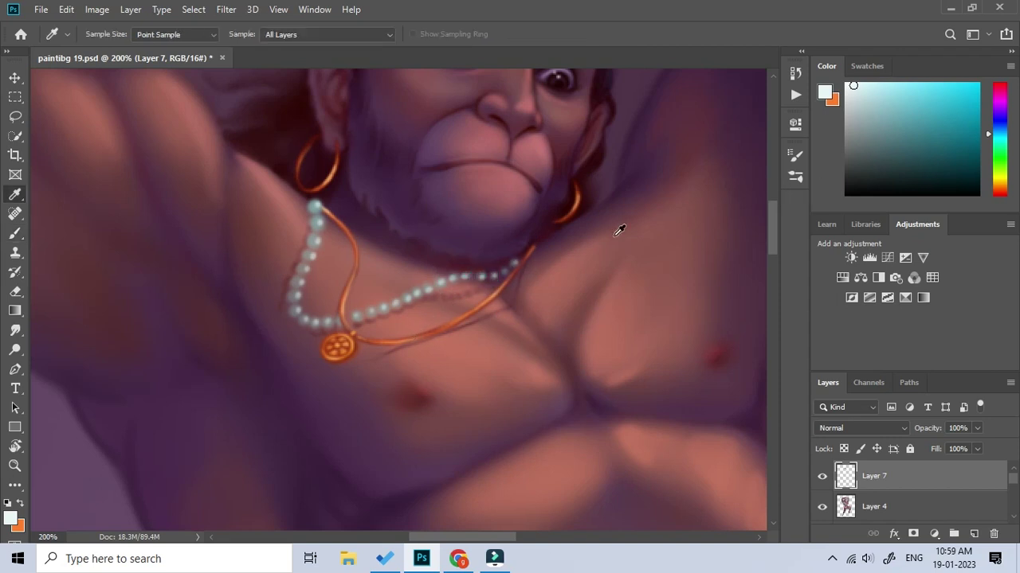
Sample a grey tone and dab a highlight onto a pearl
{"action": "left_click", "coordinate": [619, 228], "text": "alt"}
{"action": "left_click", "coordinate": [465, 278], "text": "alt"}
{"action": "left_click", "coordinate": [464, 278]}
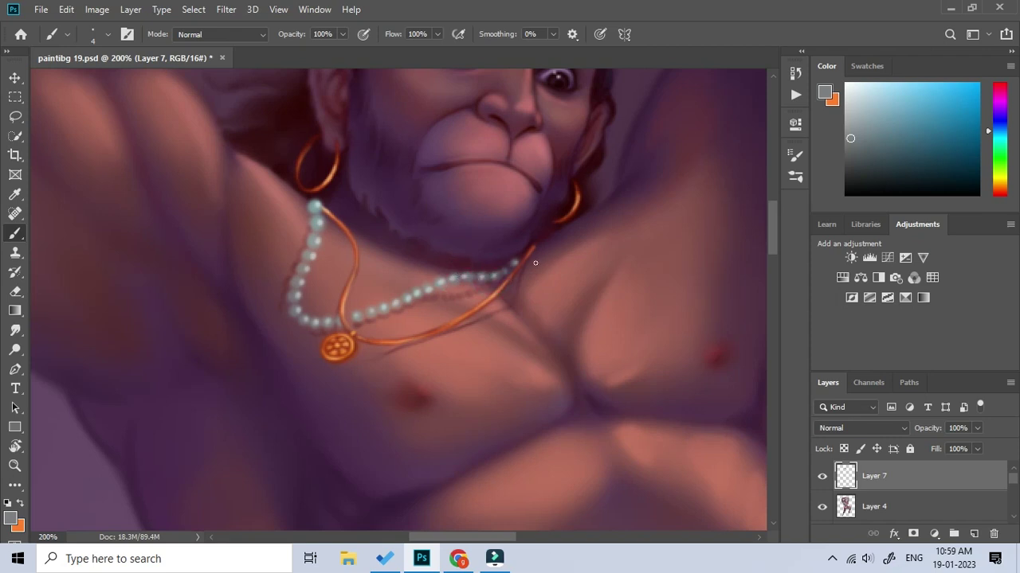
{"action": "key", "text": "z"}
{"action": "left_click", "coordinate": [417, 268], "text": "alt"}
Paint an orange-red rim light along the shin edge using a flame colour
{"action": "left_click_drag", "start_coordinate": [421, 270], "coordinate": [421, 307]}
{"action": "left_click", "coordinate": [421, 306]}
{"action": "scroll", "coordinate": [353, 357], "scroll_direction": "down", "scroll_amount": 5}
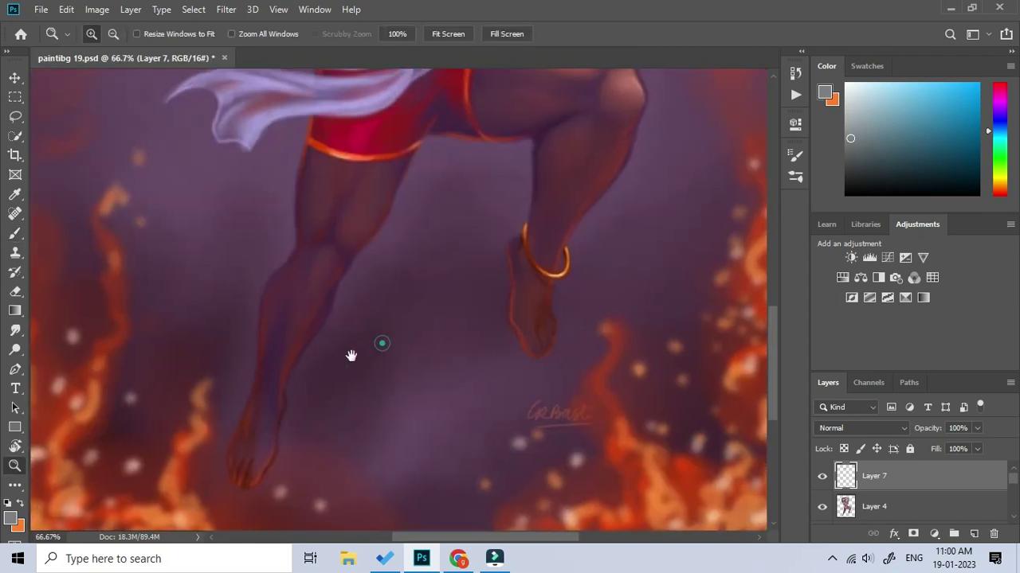
{"action": "left_click", "coordinate": [286, 398], "text": "alt"}
{"action": "key", "text": "b"}
{"action": "left_click", "coordinate": [660, 449], "text": "alt"}
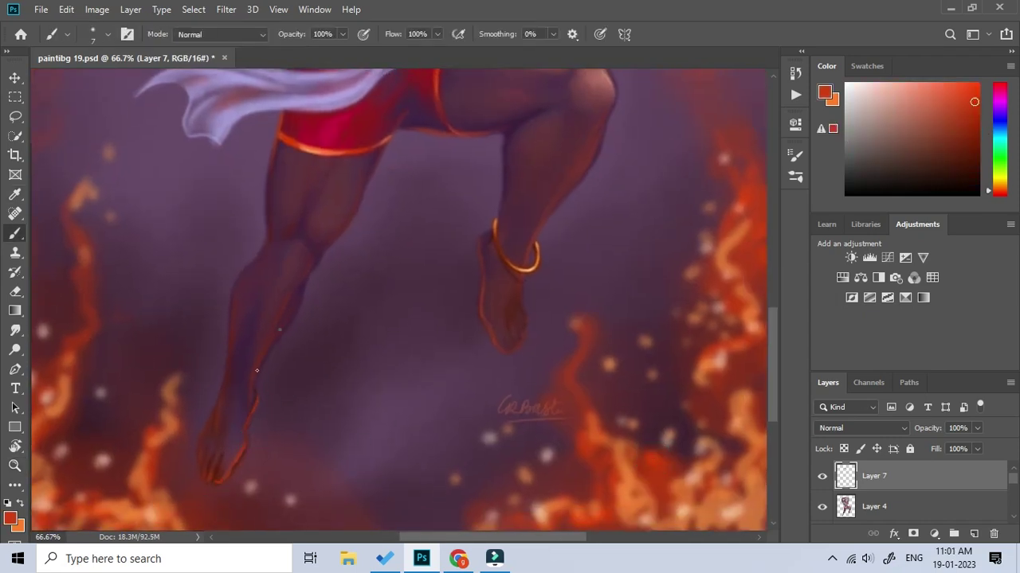
{"action": "left_click_drag", "start_coordinate": [251, 378], "coordinate": [310, 257]}
Define the toe outline and paint an orange anklet, trying salmon and peach tones
{"action": "scroll", "coordinate": [375, 233], "scroll_direction": "down", "scroll_amount": 2}
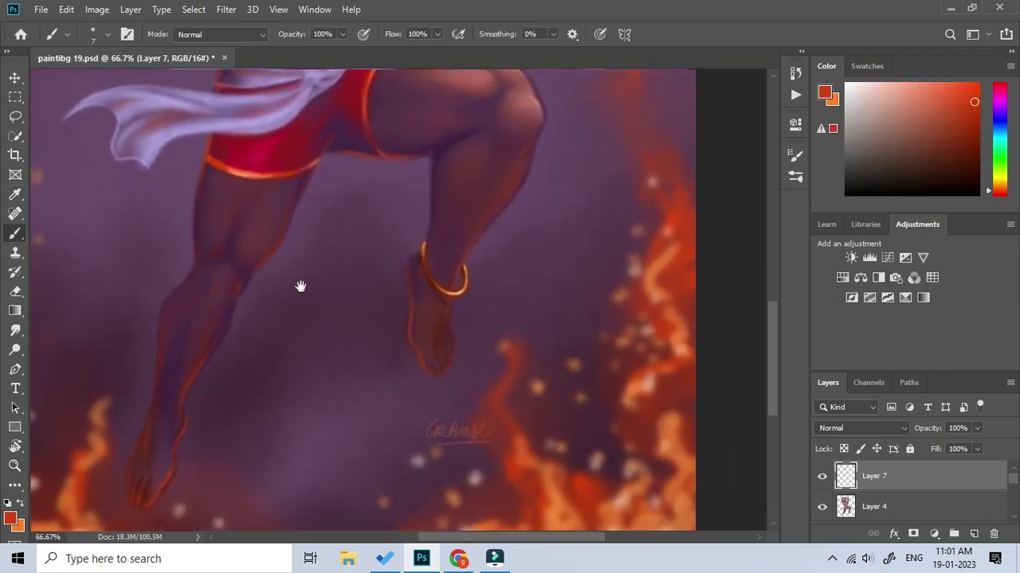
{"action": "scroll", "coordinate": [298, 286], "scroll_direction": "right", "scroll_amount": 2}
{"action": "left_click_drag", "start_coordinate": [141, 402], "coordinate": [145, 440]}
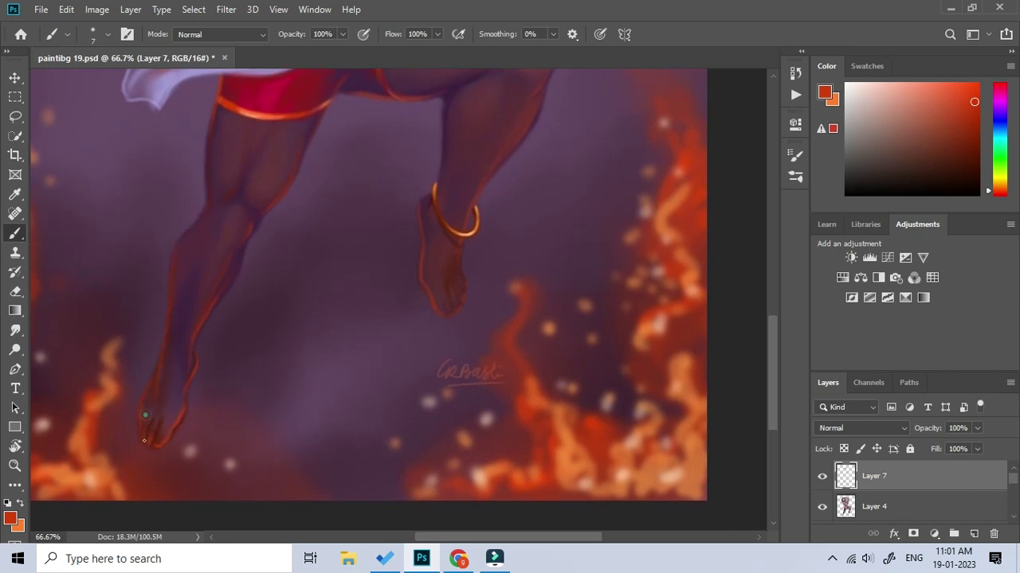
{"action": "mouse_move", "coordinate": [157, 335]}
{"action": "left_mouse_down"}
{"action": "mouse_move", "coordinate": [173, 356]}
{"action": "mouse_move", "coordinate": [149, 346]}
{"action": "left_mouse_up"}
{"action": "left_click", "coordinate": [938, 92]}
{"action": "left_click", "coordinate": [171, 355], "text": "alt"}
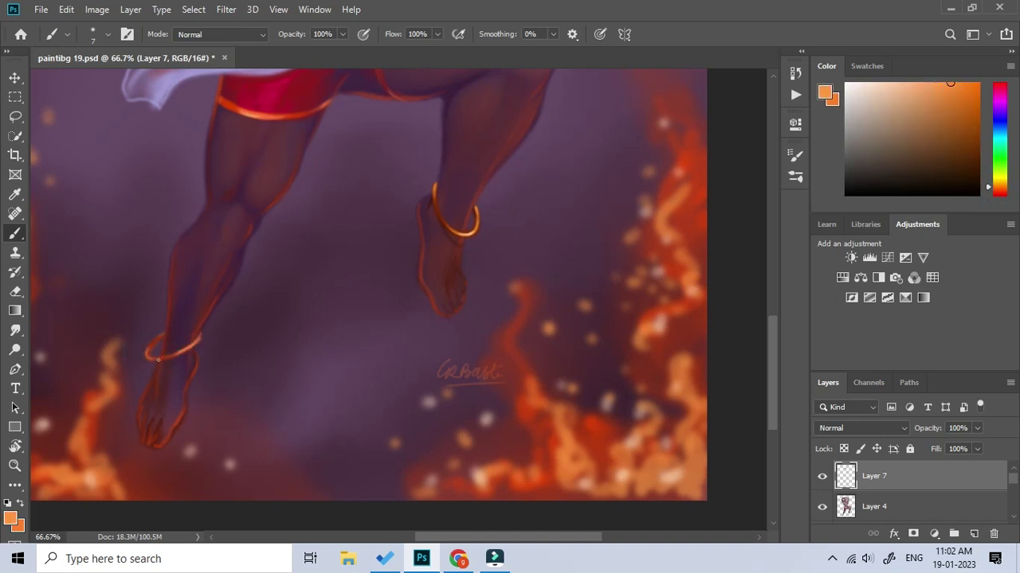
{"action": "left_click", "coordinate": [174, 359], "text": "alt"}
{"action": "left_click", "coordinate": [194, 343], "text": "alt"}
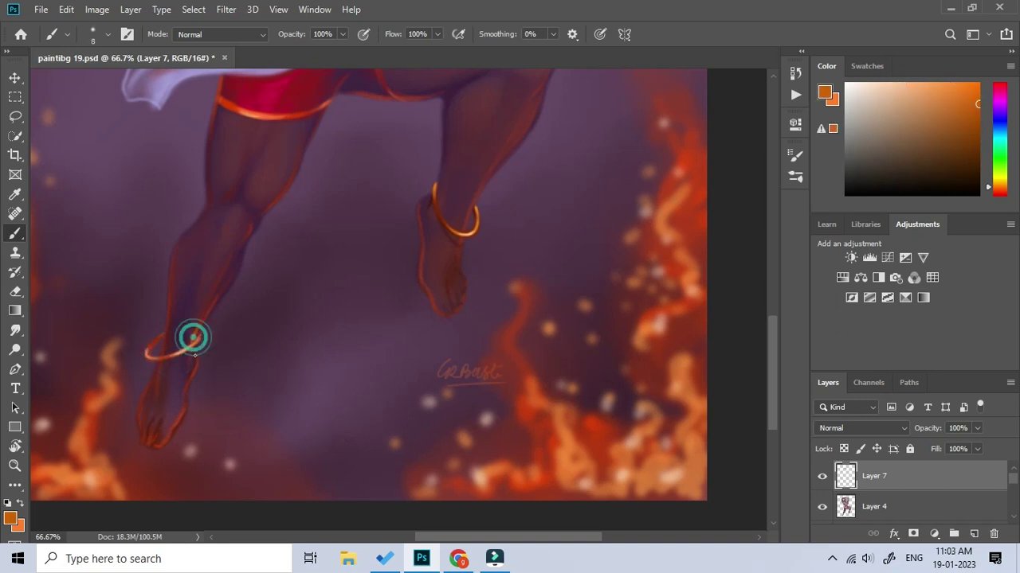
{"action": "scroll", "coordinate": [233, 358], "scroll_direction": "up", "scroll_amount": 5}
Add orange rim light along the cloth tip and the waist cloth edge
{"action": "key", "text": "z"}
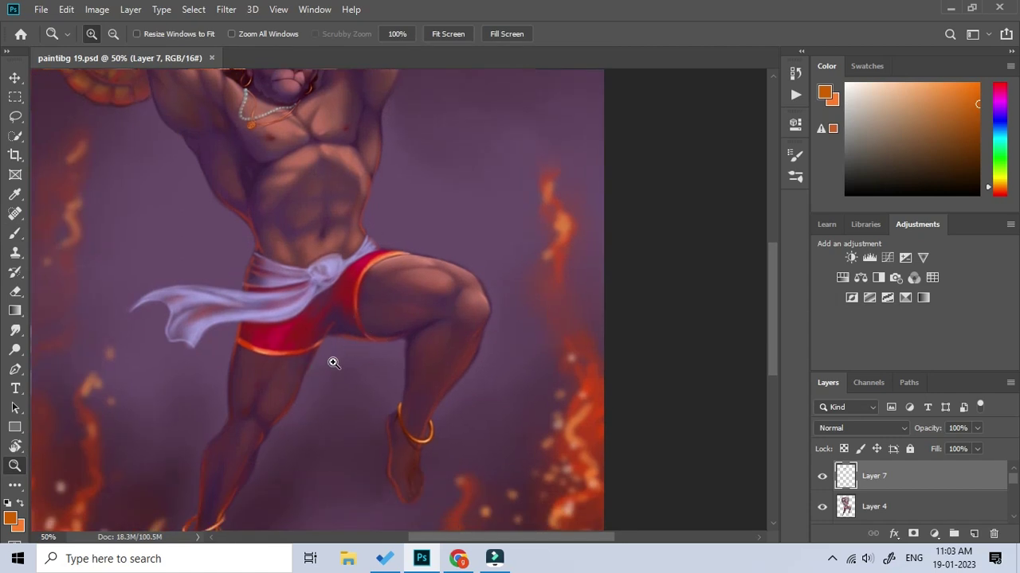
{"action": "left_click", "coordinate": [308, 462], "text": "alt"}
{"action": "left_click", "coordinate": [191, 349]}
{"action": "key", "text": "b"}
{"action": "mouse_move", "coordinate": [135, 349]}
{"action": "left_mouse_down"}
{"action": "mouse_move", "coordinate": [182, 363]}
{"action": "mouse_move", "coordinate": [204, 409]}
{"action": "left_mouse_up"}
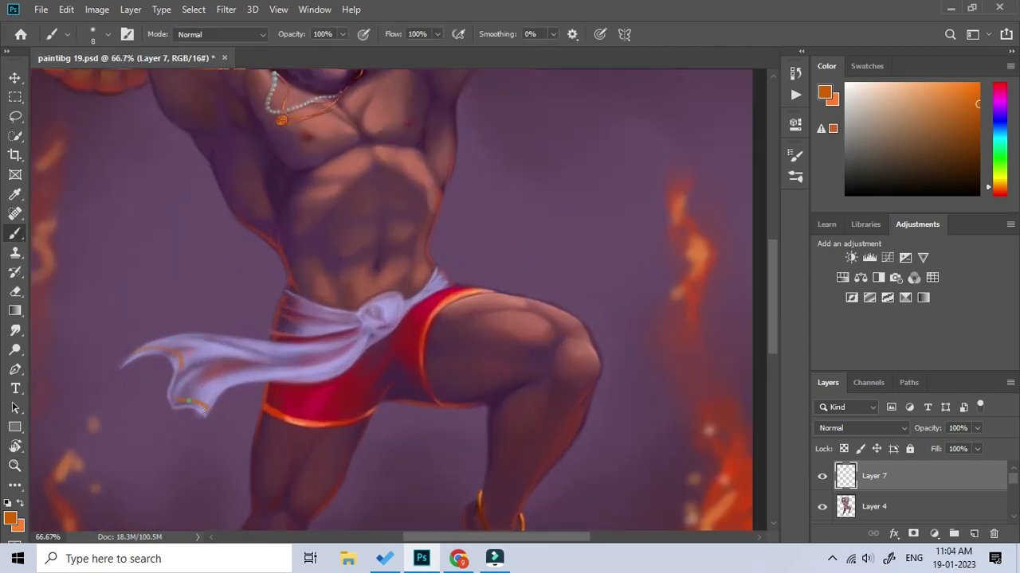
{"action": "left_click_drag", "start_coordinate": [278, 325], "coordinate": [340, 330]}
Sample a darker orange and the crimson reds of the shorts
{"action": "left_click", "coordinate": [348, 328], "text": "alt"}
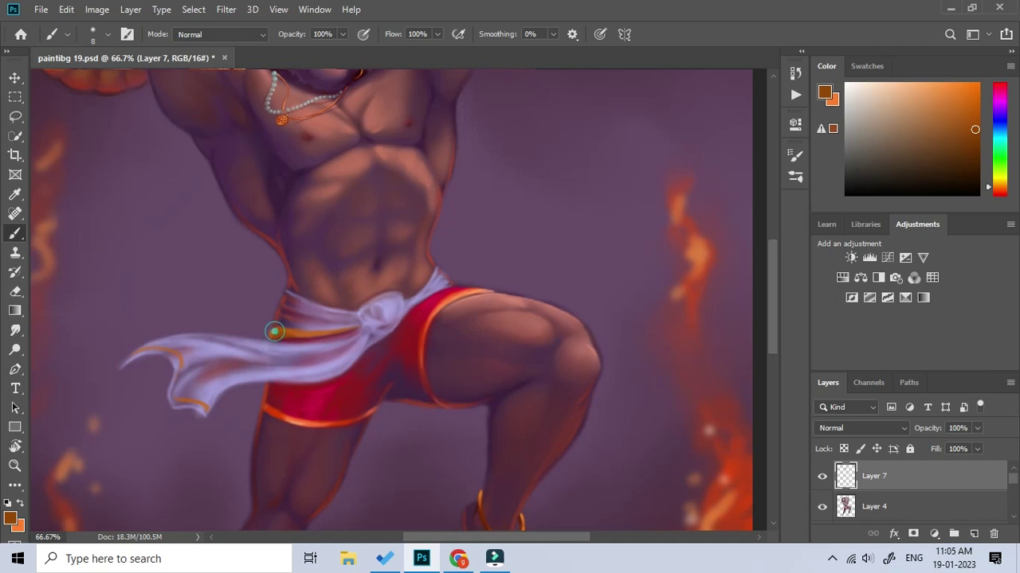
{"action": "left_click", "coordinate": [346, 380], "text": "alt"}
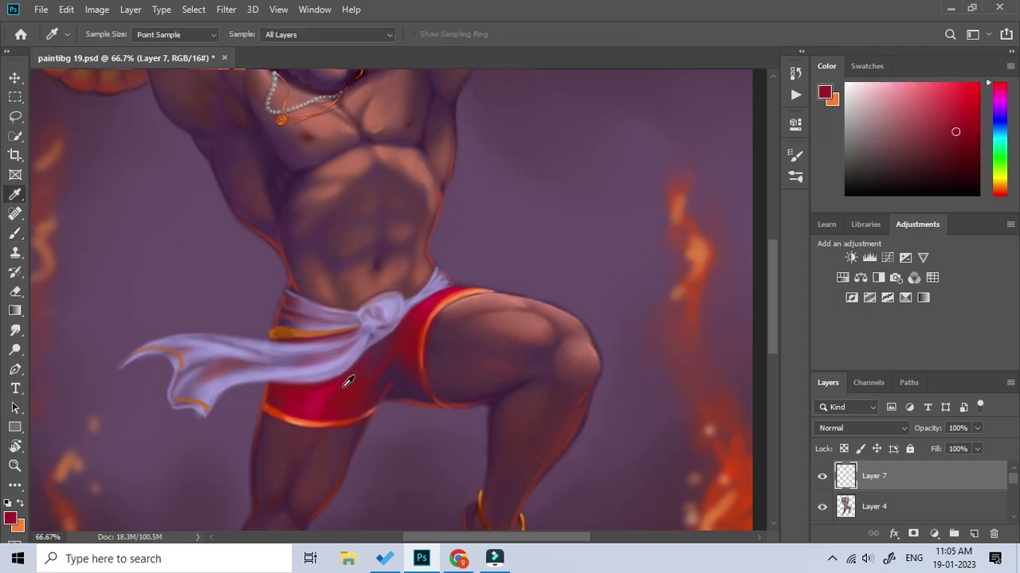
{"action": "left_click", "coordinate": [277, 340], "text": "alt"}
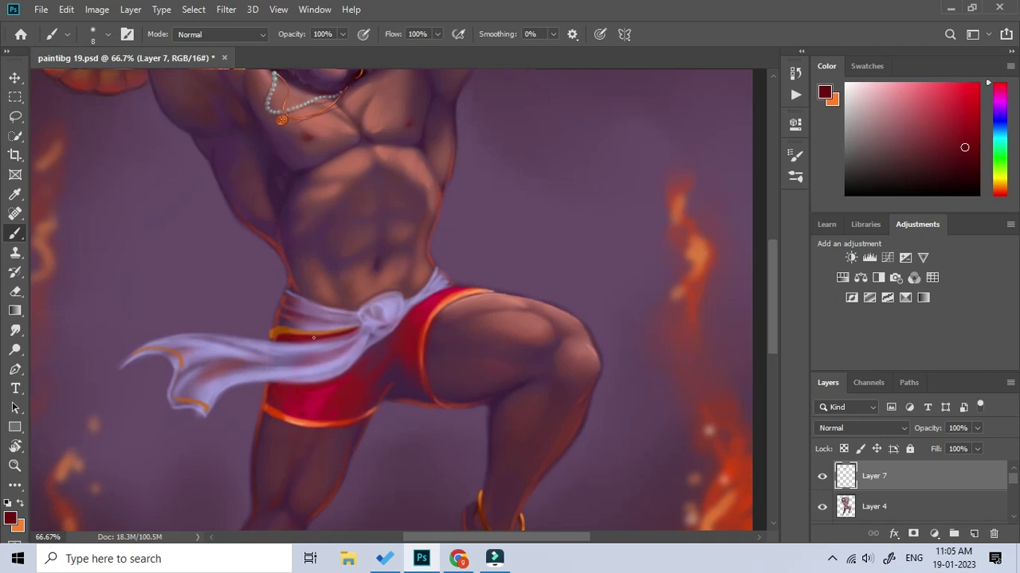
{"action": "key", "text": "z"}
{"action": "left_click", "coordinate": [396, 296], "text": "alt"}
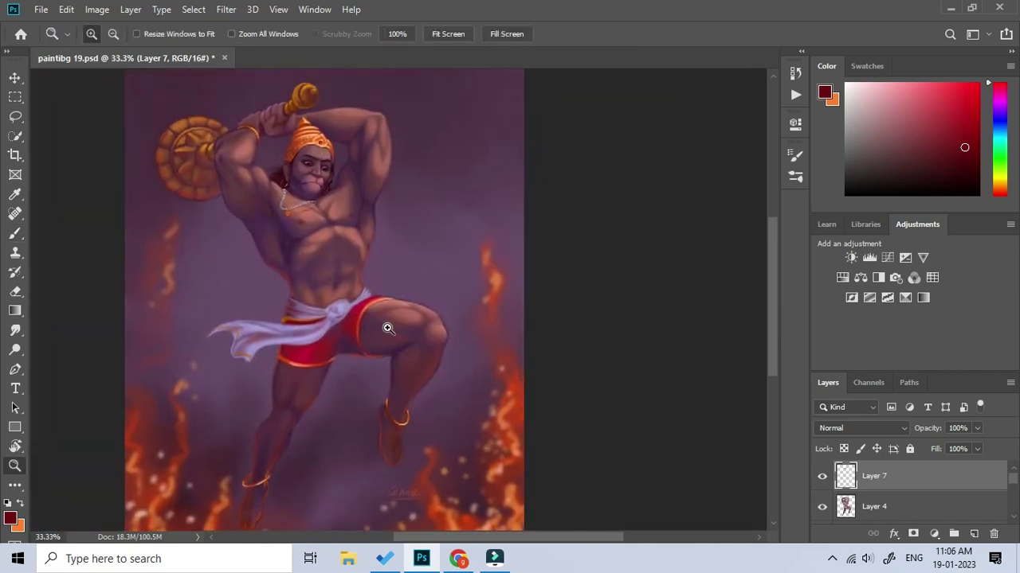
Sample a lighter orange from the mace handle and smudge the crown tip
{"action": "left_click", "coordinate": [387, 330]}
{"action": "left_click", "coordinate": [410, 212]}
{"action": "key", "text": "b"}
{"action": "left_click", "coordinate": [411, 199], "text": "alt"}
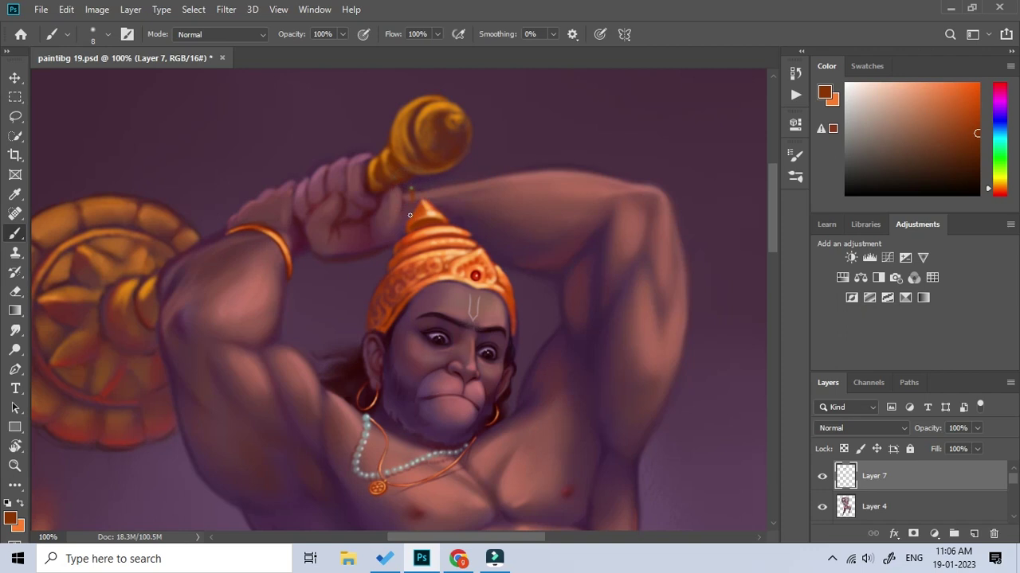
{"action": "left_click", "coordinate": [410, 186], "text": "alt"}
{"action": "left_click", "coordinate": [408, 184], "text": "alt"}
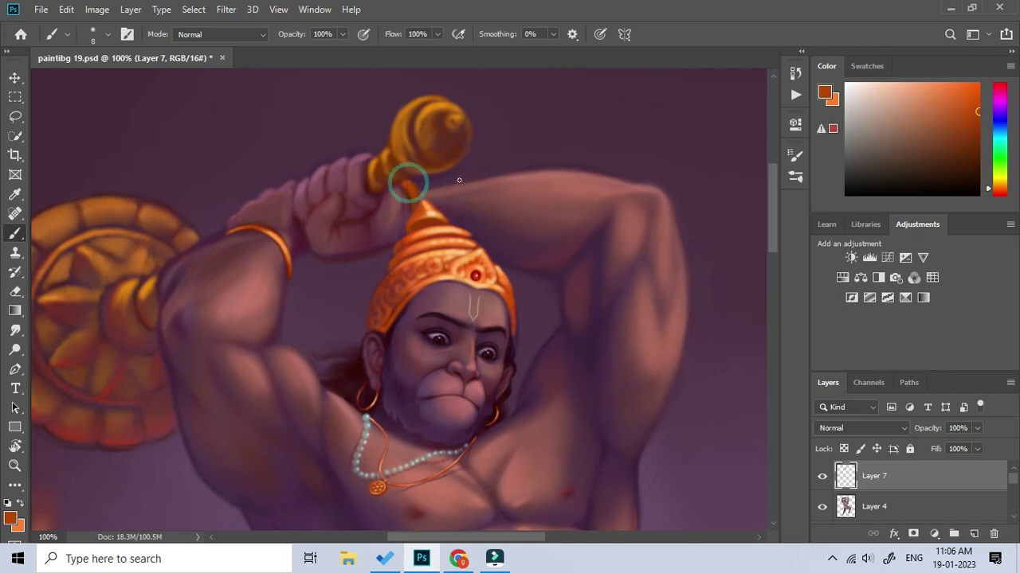
{"action": "left_click", "coordinate": [407, 188], "text": "alt"}
{"action": "left_click", "coordinate": [408, 192], "text": "alt"}
{"action": "left_click", "coordinate": [409, 188], "text": "alt"}
{"action": "key", "text": "r"}
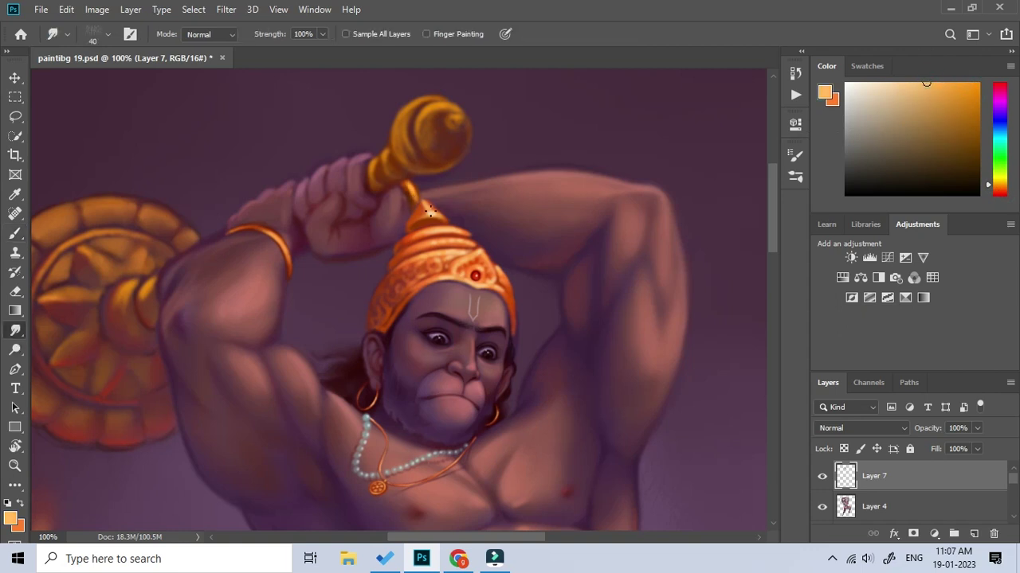
{"action": "scroll", "coordinate": [418, 199], "scroll_direction": "up", "scroll_amount": 1}
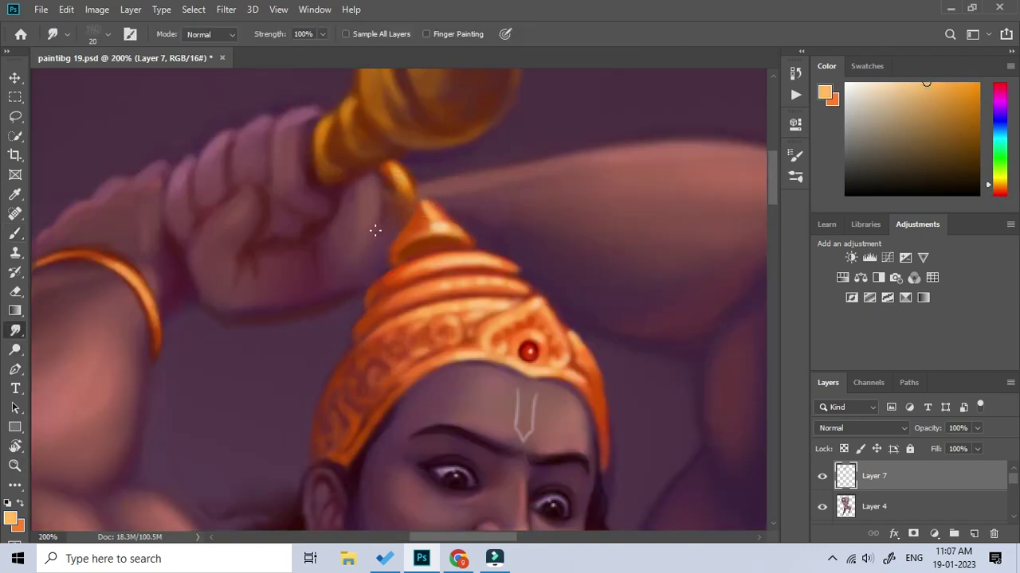
Paint a light knuckle stroke and dark finger-separation lines on the fist
{"action": "key", "text": "z"}
{"action": "mouse_move", "coordinate": [356, 247]}
{"action": "left_mouse_down"}
{"action": "mouse_move", "coordinate": [307, 230]}
{"action": "mouse_move", "coordinate": [303, 194]}
{"action": "left_mouse_up"}
{"action": "left_click", "coordinate": [957, 143]}
{"action": "key", "text": "b"}
{"action": "left_click", "coordinate": [314, 203], "text": "alt"}
{"action": "left_click", "coordinate": [311, 186], "text": "alt"}
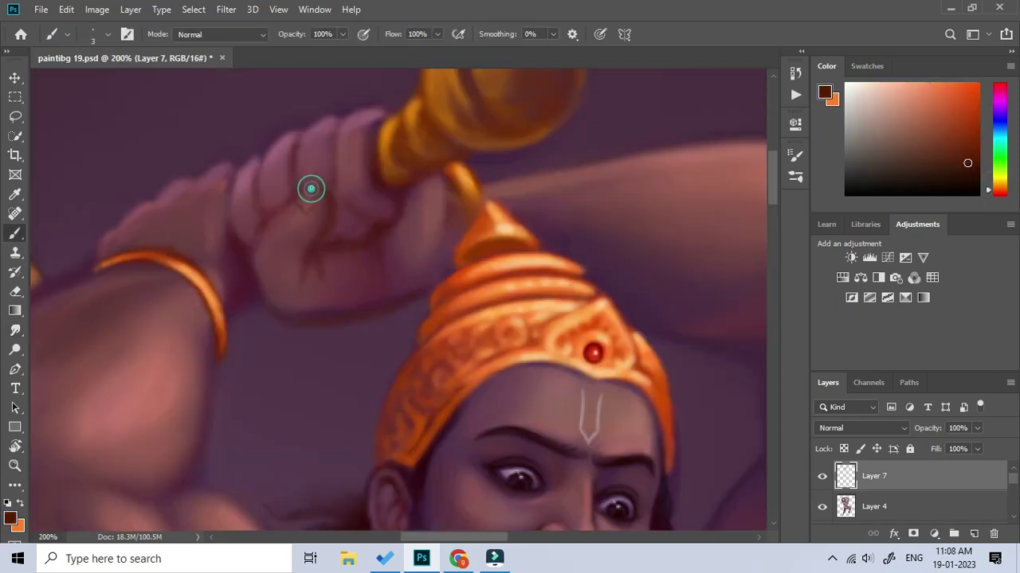
{"action": "left_click", "coordinate": [265, 222], "text": "alt"}
{"action": "left_click_drag", "start_coordinate": [256, 163], "coordinate": [253, 192]}
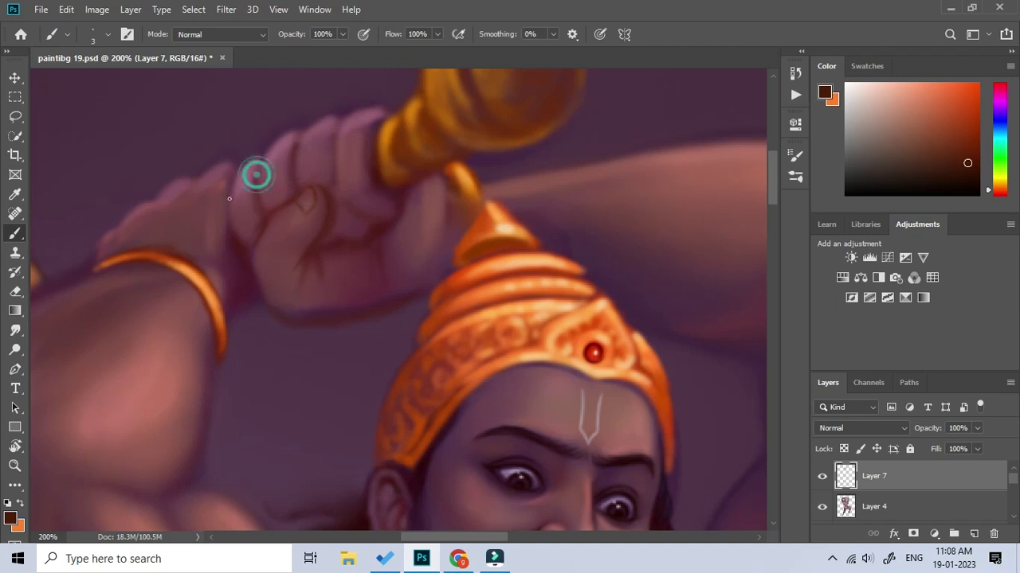
{"action": "key", "text": "z"}
{"action": "left_click_drag", "start_coordinate": [364, 305], "coordinate": [398, 189]}
Paint an orange band on the upper arm and thicken its left end
{"action": "left_click", "coordinate": [300, 193]}
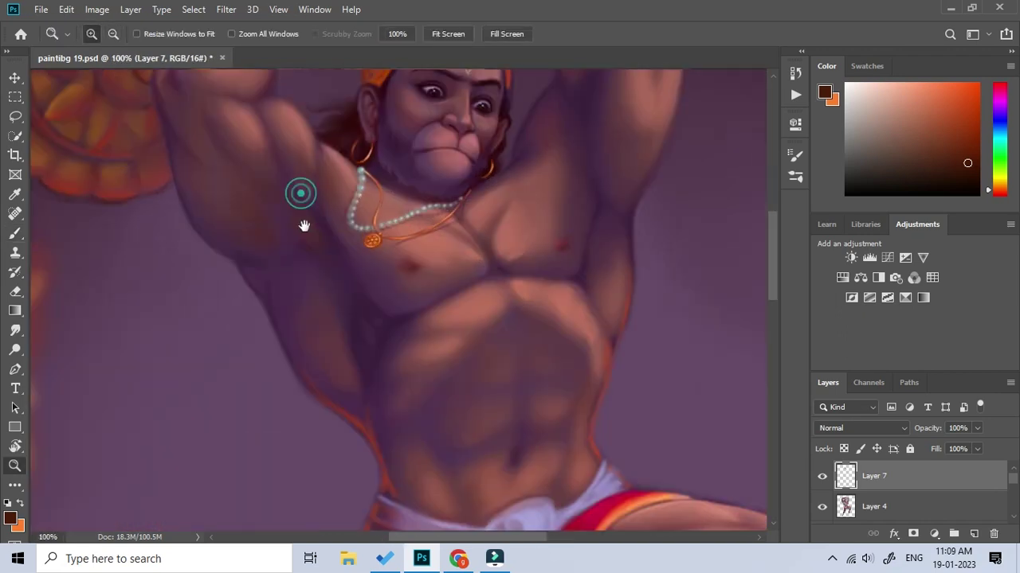
{"action": "left_click_drag", "start_coordinate": [300, 193], "coordinate": [271, 289]}
{"action": "key", "text": "b"}
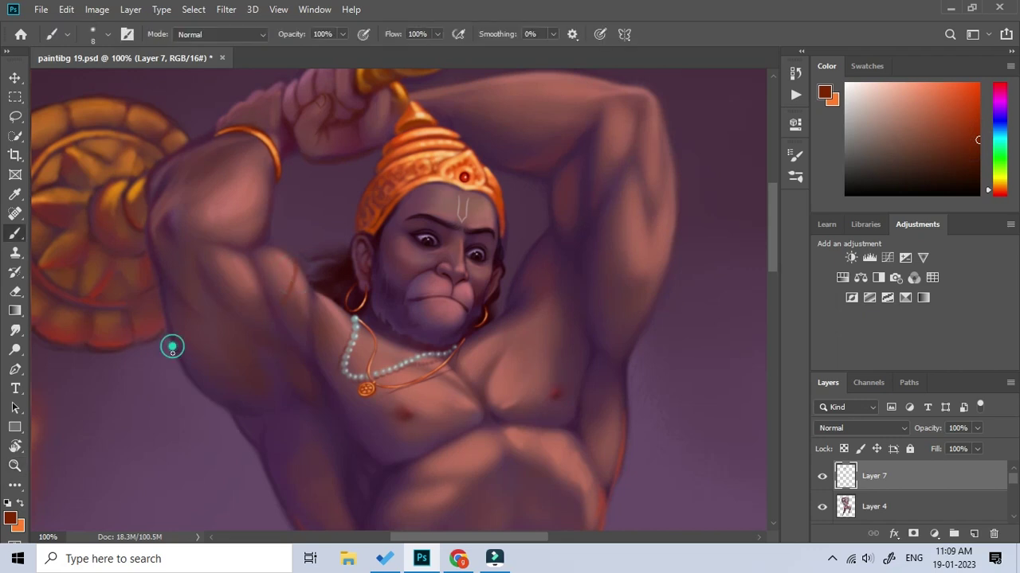
{"action": "left_click_drag", "start_coordinate": [212, 352], "coordinate": [296, 266]}
{"action": "left_click", "coordinate": [821, 506]}
{"action": "left_click", "coordinate": [821, 506]}
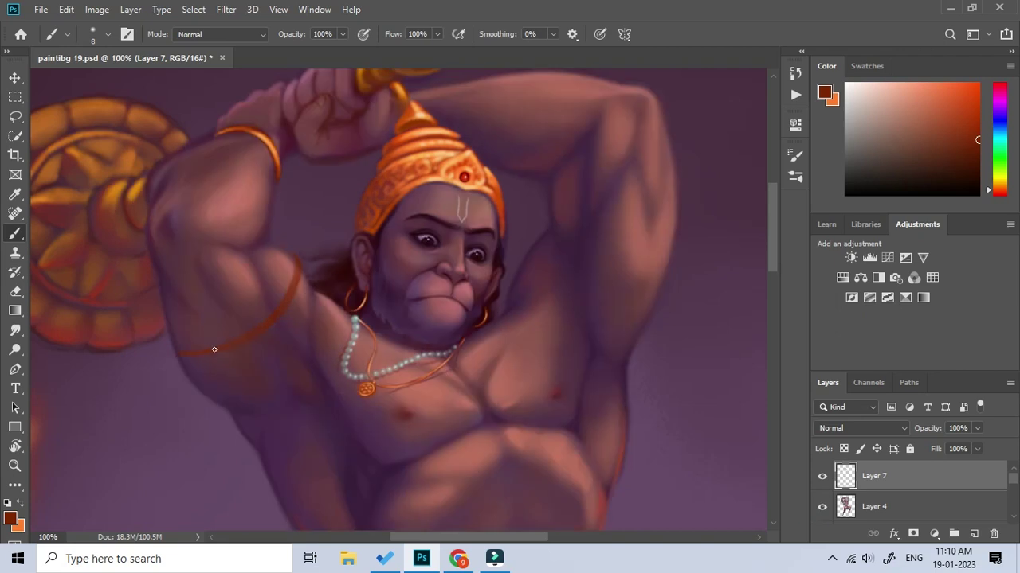
{"action": "left_click_drag", "start_coordinate": [171, 352], "coordinate": [243, 338]}
Lasso the armband, then rotate and distort it to follow the arm's curve
{"action": "key", "text": "l"}
{"action": "left_click_drag", "start_coordinate": [168, 366], "coordinate": [216, 382]}
{"action": "key", "text": "ctrl+t"}
{"action": "left_click_drag", "start_coordinate": [154, 318], "coordinate": [109, 462]}
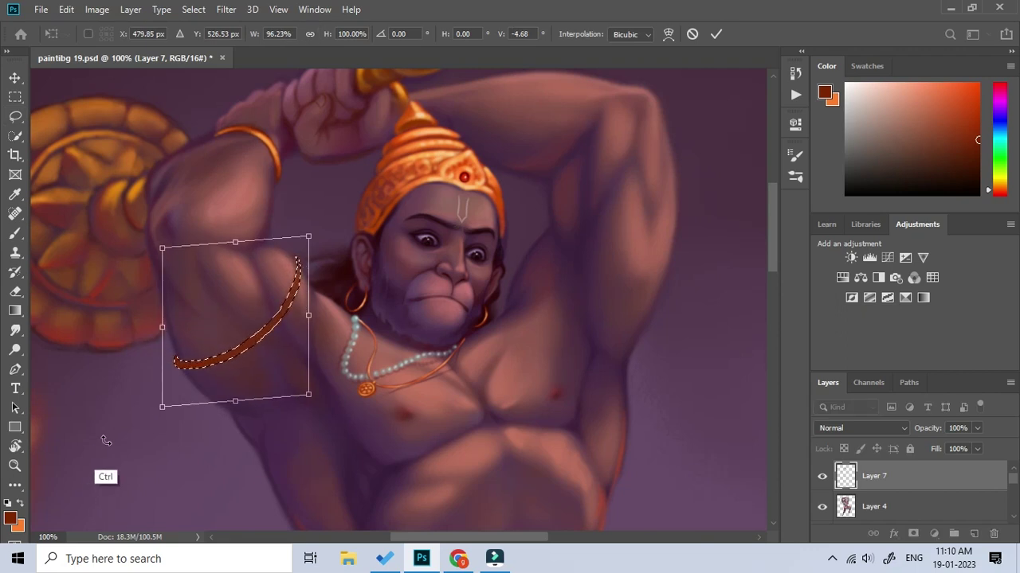
{"action": "left_click_drag", "start_coordinate": [138, 385], "coordinate": [200, 444]}
{"action": "key", "text": "Return"}
{"action": "key", "text": "ctrl+d"}
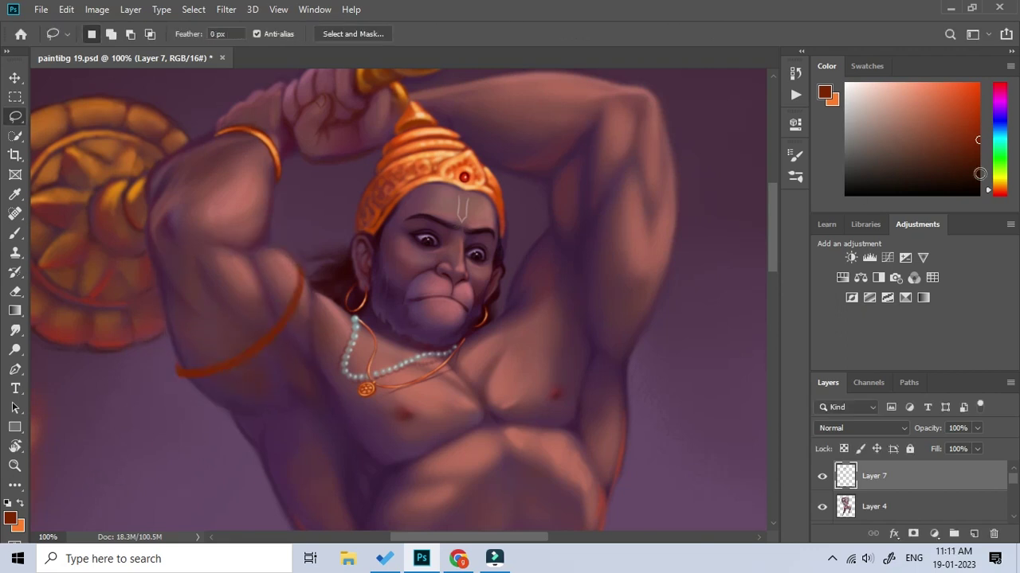
Extend the armband up over the shoulder
{"action": "scroll", "coordinate": [282, 310], "scroll_direction": "up", "scroll_amount": 1}
{"action": "key", "text": "b"}
{"action": "mouse_move", "coordinate": [302, 213]}
{"action": "left_mouse_down"}
{"action": "mouse_move", "coordinate": [310, 244]}
{"action": "mouse_move", "coordinate": [274, 330]}
{"action": "left_mouse_up"}
Repaint the armband's lower part and edges in a brighter orange
{"action": "left_click_drag", "start_coordinate": [192, 402], "coordinate": [257, 354]}
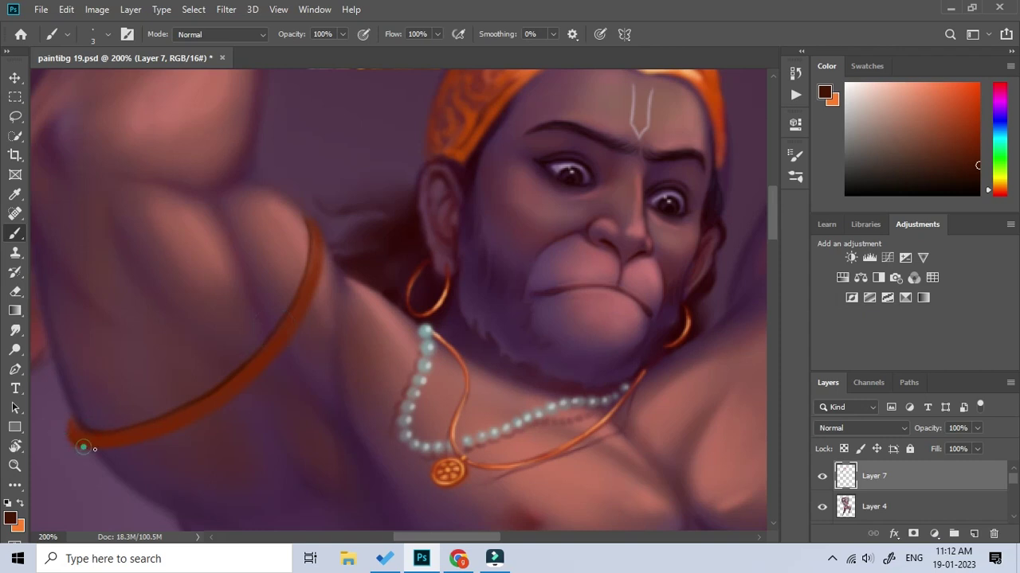
{"action": "left_click_drag", "start_coordinate": [168, 435], "coordinate": [284, 344]}
{"action": "left_click", "coordinate": [15, 330]}
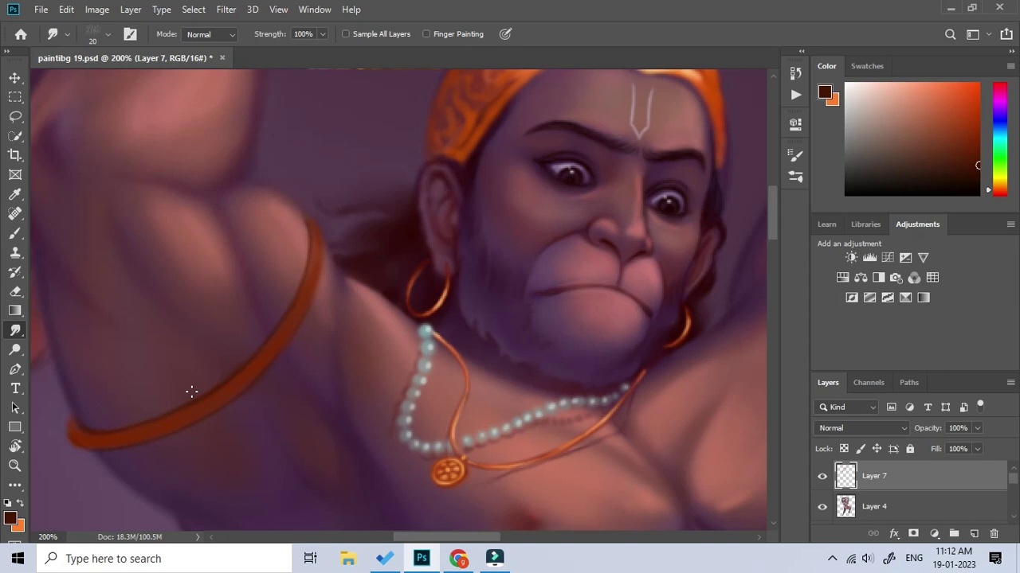
{"action": "left_click_drag", "start_coordinate": [958, 126], "coordinate": [971, 99]}
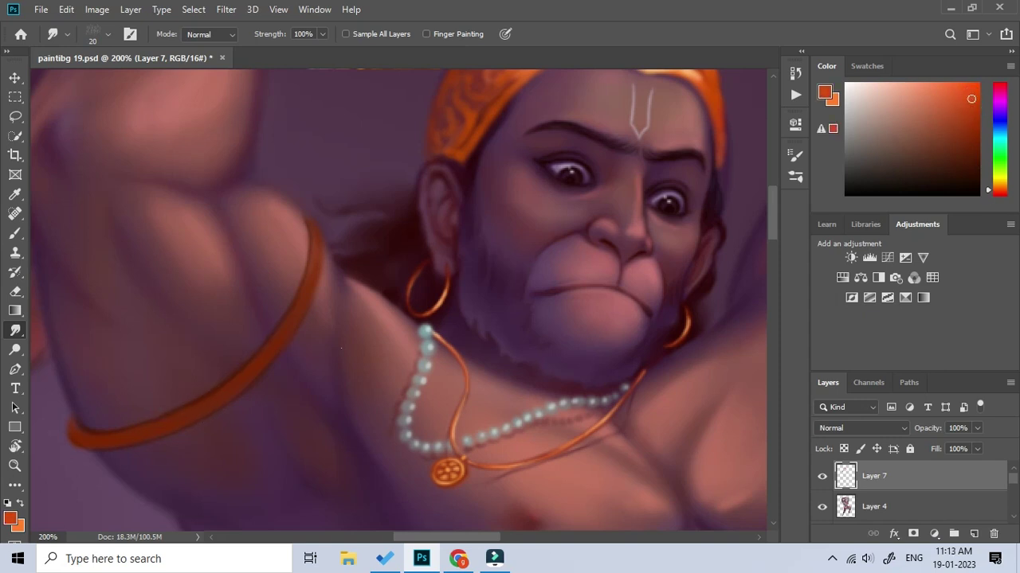
{"action": "key", "text": "b"}
{"action": "left_click_drag", "start_coordinate": [312, 228], "coordinate": [314, 275]}
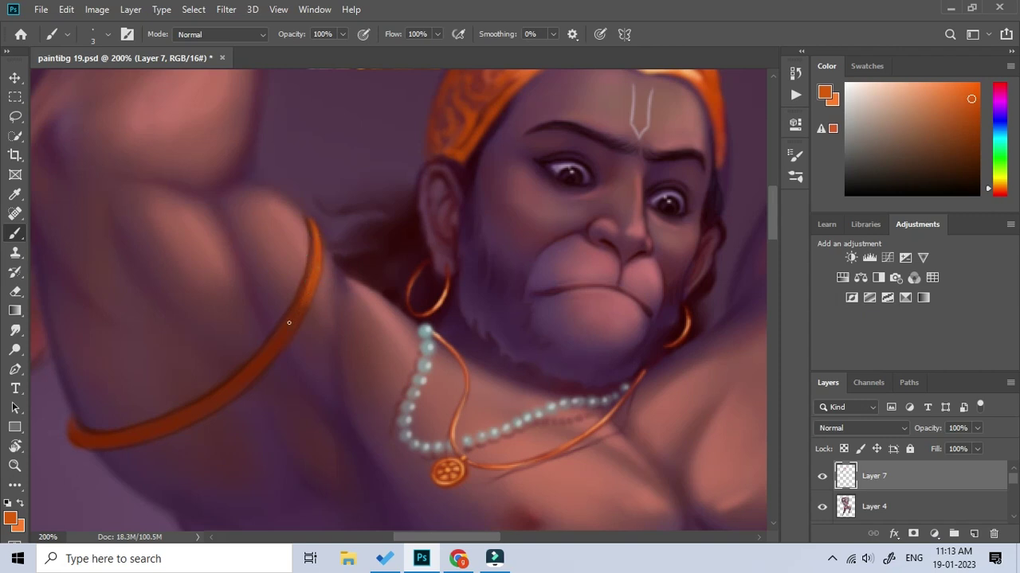
Set the smudge size to 10 and check the armband against the whole figure
{"action": "scroll", "coordinate": [299, 299], "scroll_direction": "down", "scroll_amount": 2}
{"action": "scroll", "coordinate": [299, 298], "scroll_direction": "left", "scroll_amount": 1}
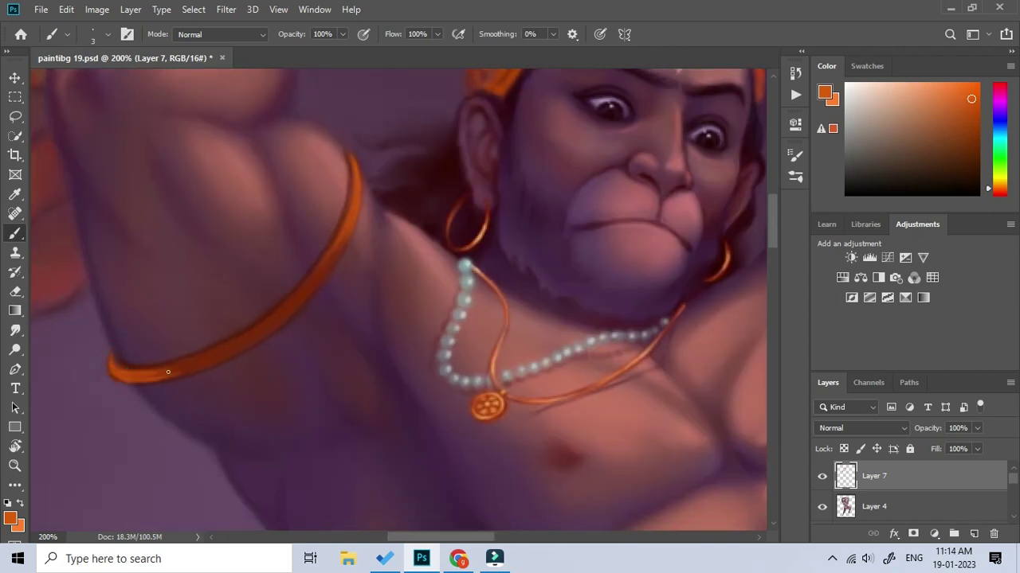
{"action": "key", "text": "r"}
{"action": "key", "text": "bracketleft"}
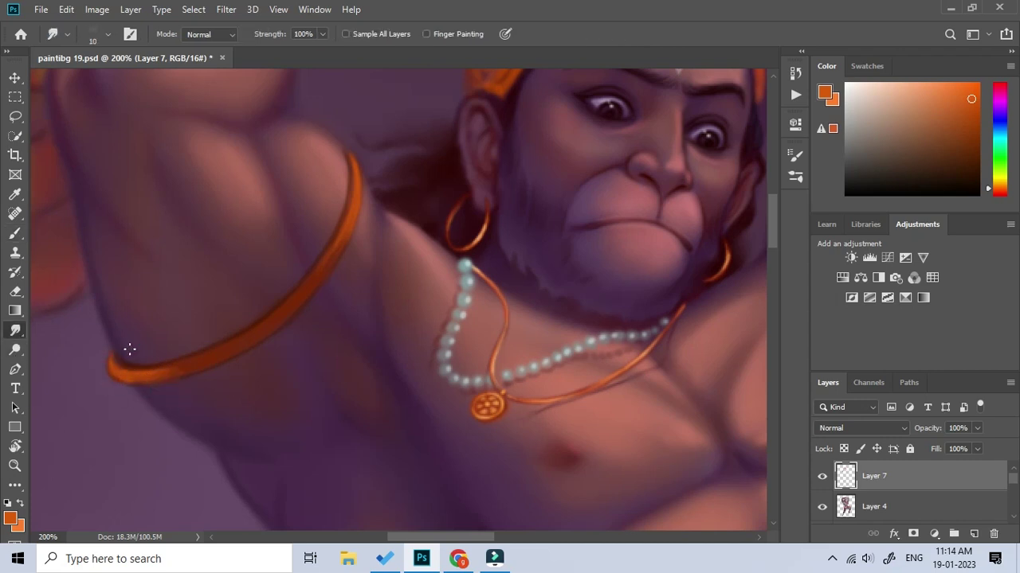
{"action": "key", "text": "z"}
{"action": "left_click", "coordinate": [394, 398], "text": "alt"}
{"action": "left_click", "coordinate": [271, 235]}
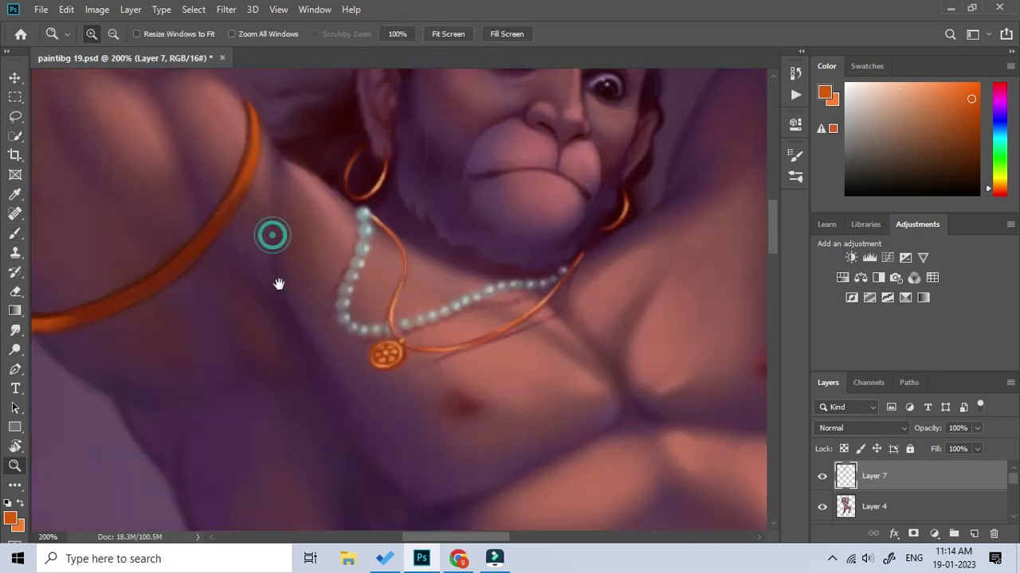
{"action": "key", "text": "b"}
Refine the armband's shading and brighten its upper edge
{"action": "scroll", "coordinate": [260, 349], "scroll_direction": "up", "scroll_amount": 1}
{"action": "left_click_drag", "start_coordinate": [154, 403], "coordinate": [210, 382]}
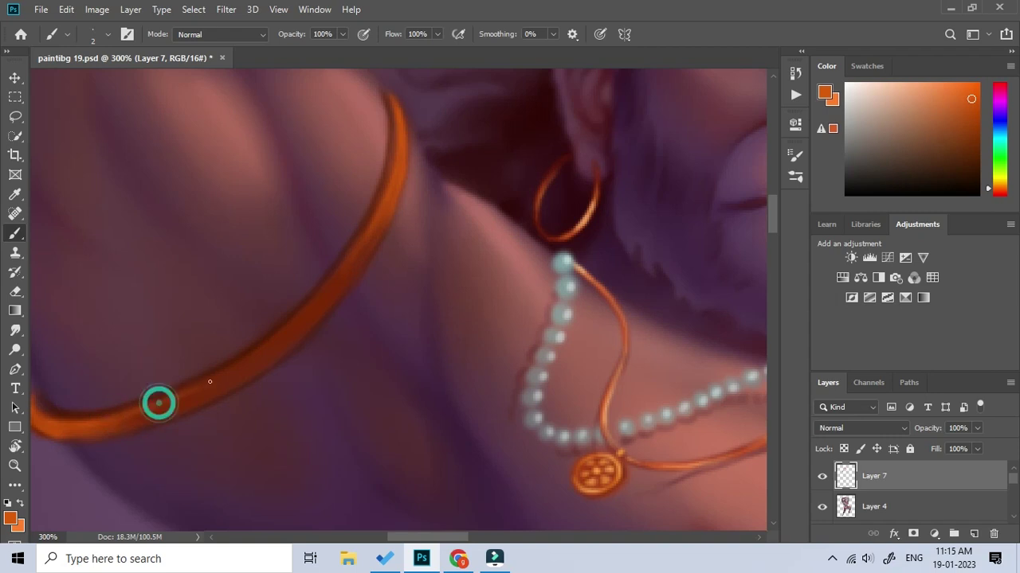
{"action": "left_click_drag", "start_coordinate": [325, 281], "coordinate": [132, 409]}
{"action": "left_click_drag", "start_coordinate": [61, 432], "coordinate": [112, 429]}
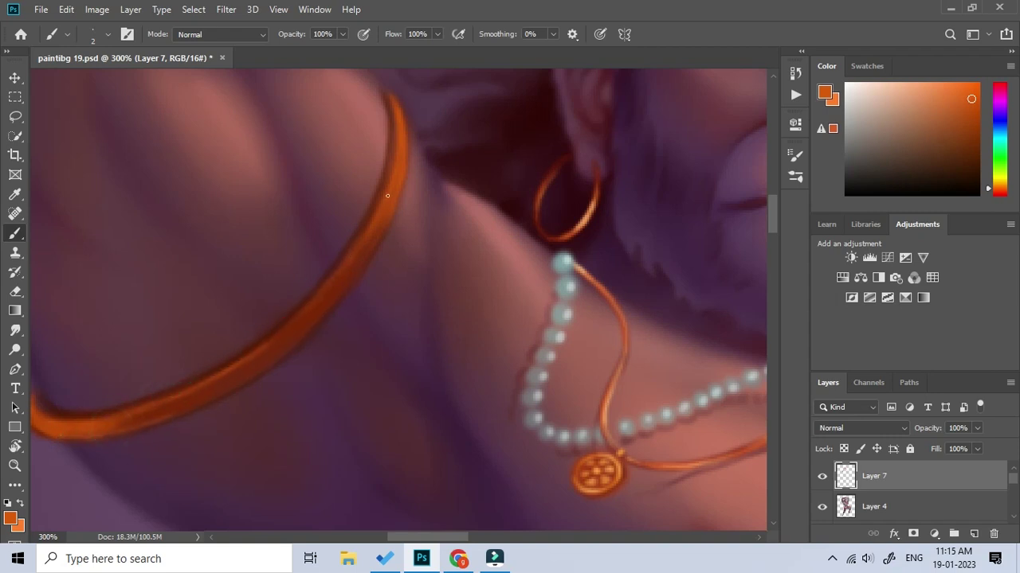
{"action": "left_click_drag", "start_coordinate": [376, 226], "coordinate": [395, 120]}
{"action": "left_click_drag", "start_coordinate": [405, 133], "coordinate": [389, 181]}
{"action": "left_click_drag", "start_coordinate": [401, 114], "coordinate": [395, 193]}
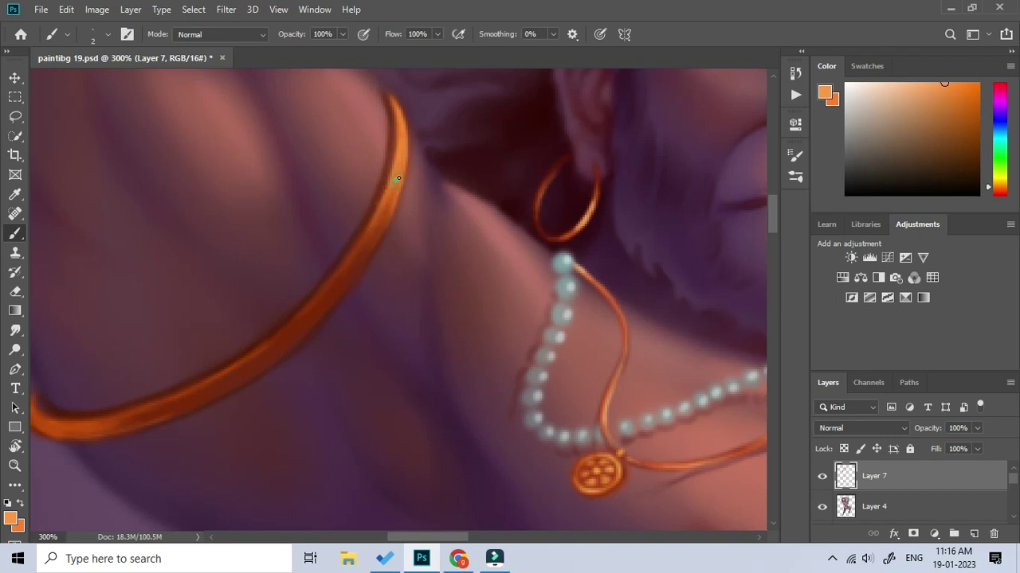
Paint a lighter orange highlight along the armband, then sample the neighbouring pinkish skin tone
{"action": "key", "text": "z"}
{"action": "left_click", "coordinate": [414, 307], "text": "alt"}
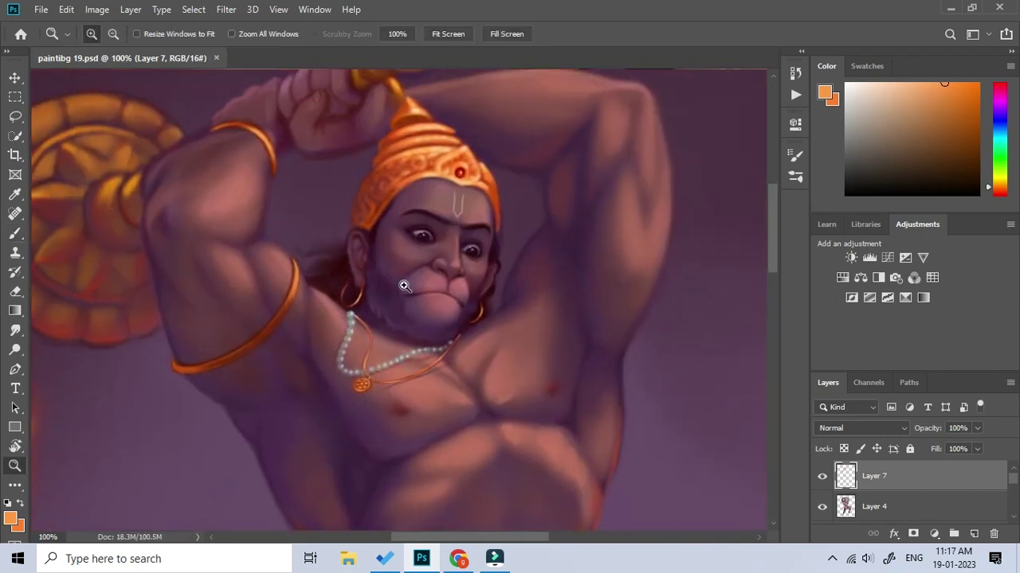
{"action": "left_click", "coordinate": [403, 282]}
{"action": "left_click", "coordinate": [906, 83]}
{"action": "key", "text": "b"}
{"action": "scroll", "coordinate": [296, 295], "scroll_direction": "up", "scroll_amount": 1}
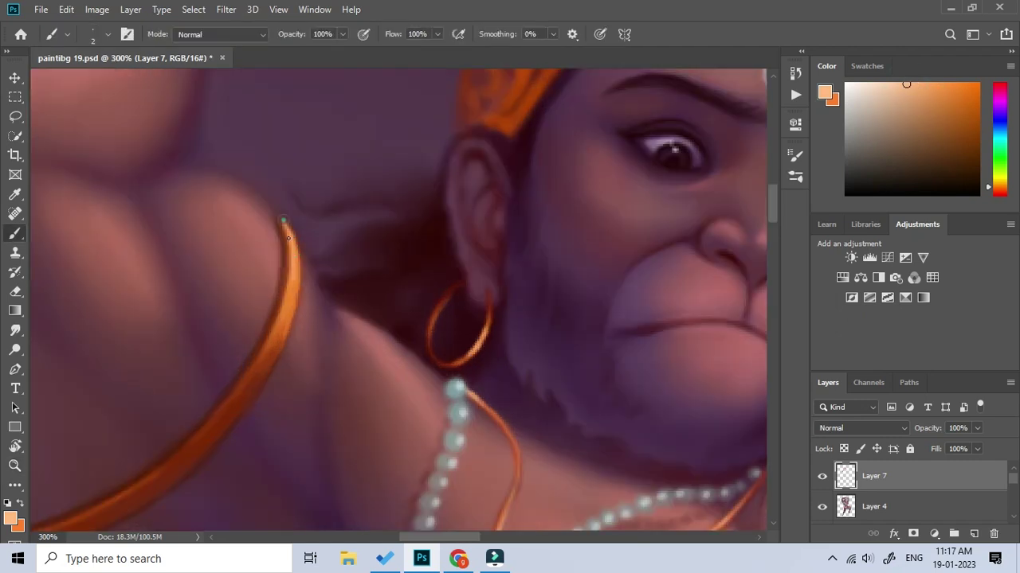
{"action": "left_click_drag", "start_coordinate": [293, 270], "coordinate": [275, 336]}
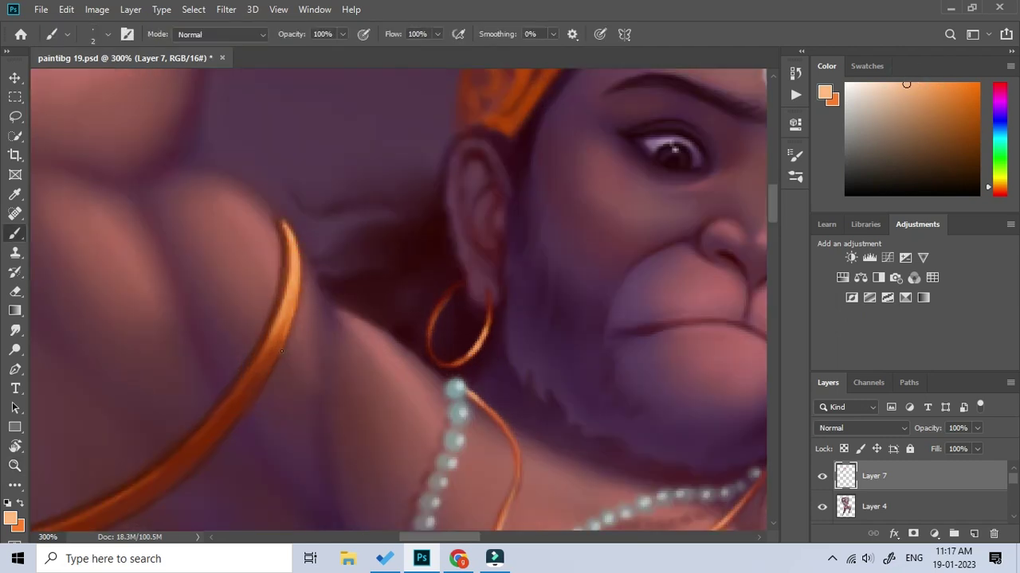
{"action": "left_click", "coordinate": [387, 346], "text": "alt"}
{"action": "key", "text": "bracketright"}
{"action": "key", "text": "bracketright"}
{"action": "key", "text": "bracketright"}
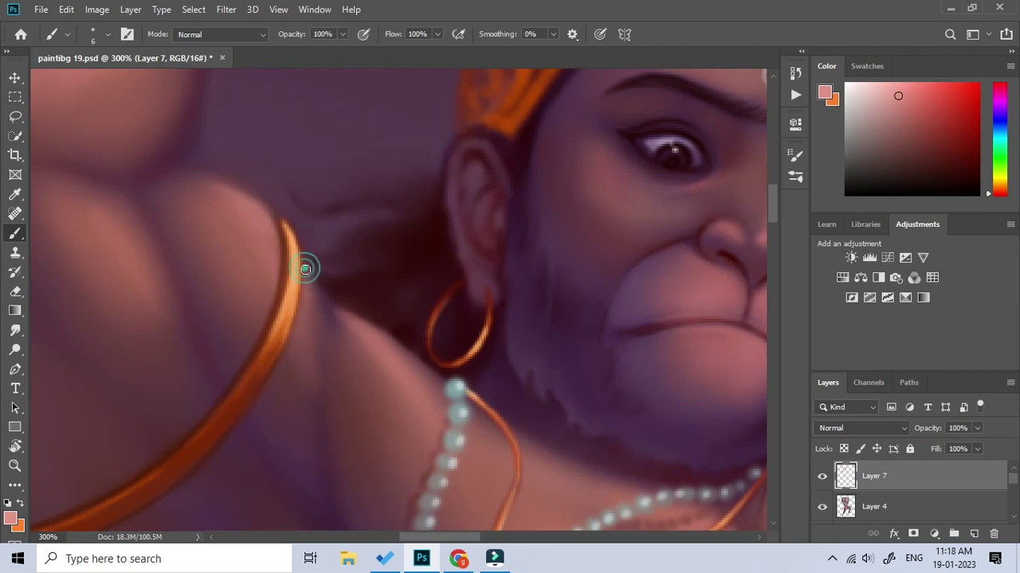
Zoom out to view the whole figure
{"action": "key", "text": "z"}
{"action": "key", "text": "ctrl+1"}
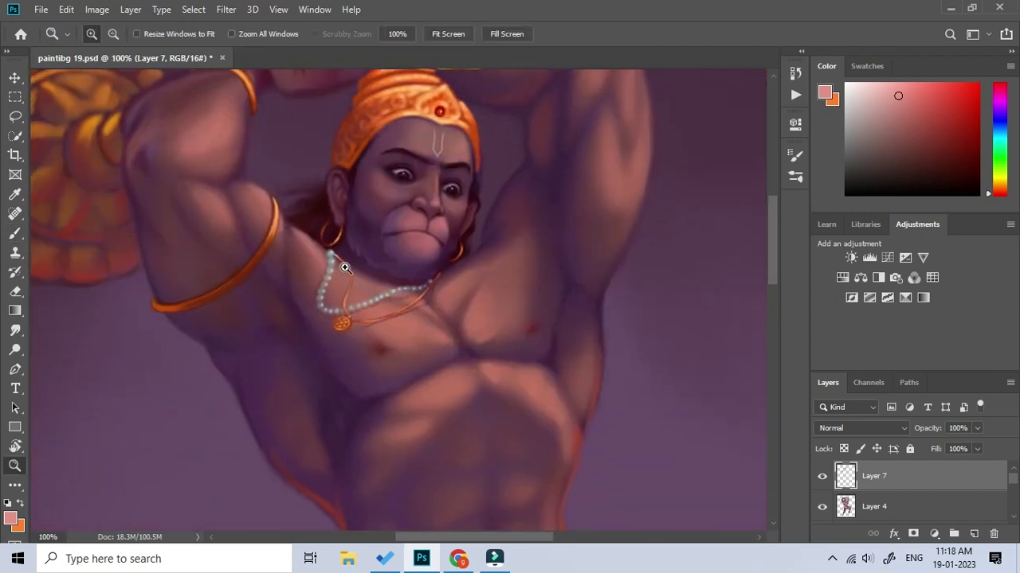
{"action": "scroll", "coordinate": [345, 267], "scroll_direction": "up", "scroll_amount": 1}
{"action": "scroll", "coordinate": [345, 268], "scroll_direction": "right", "scroll_amount": 1}
{"action": "key", "text": "ctrl+minus"}
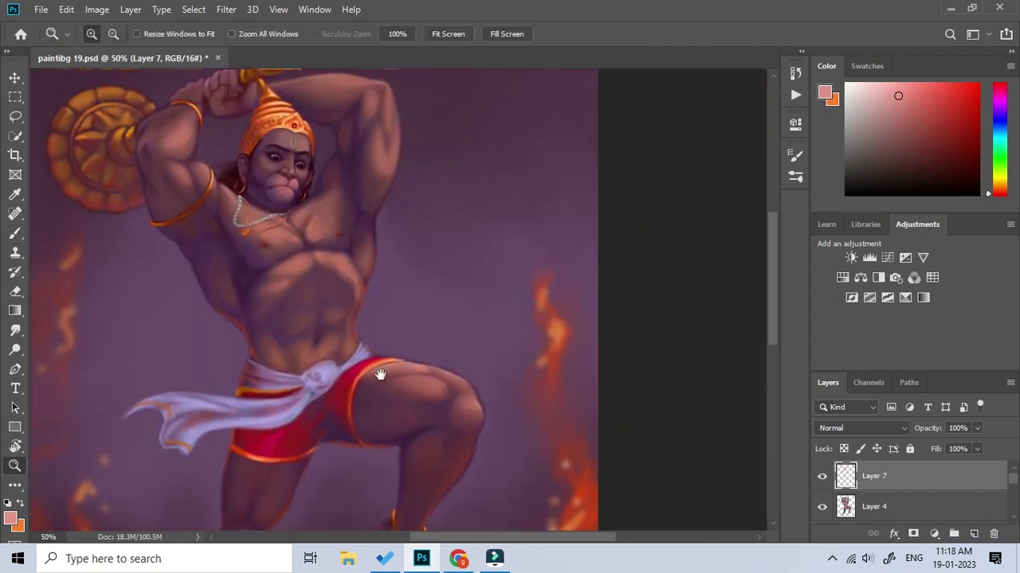
{"action": "scroll", "coordinate": [375, 371], "scroll_direction": "up", "scroll_amount": 1}
Lasso the armband on a new layer and rotate a copy onto the other arm
{"action": "left_click", "coordinate": [289, 214]}
{"action": "scroll", "coordinate": [205, 296], "scroll_direction": "left", "scroll_amount": 3}
{"action": "key", "text": "ctrl+shift+alt+n"}
{"action": "key", "text": "l"}
{"action": "mouse_move", "coordinate": [252, 263]}
{"action": "left_mouse_down"}
{"action": "mouse_move", "coordinate": [277, 388]}
{"action": "mouse_move", "coordinate": [556, 348]}
{"action": "left_mouse_up"}
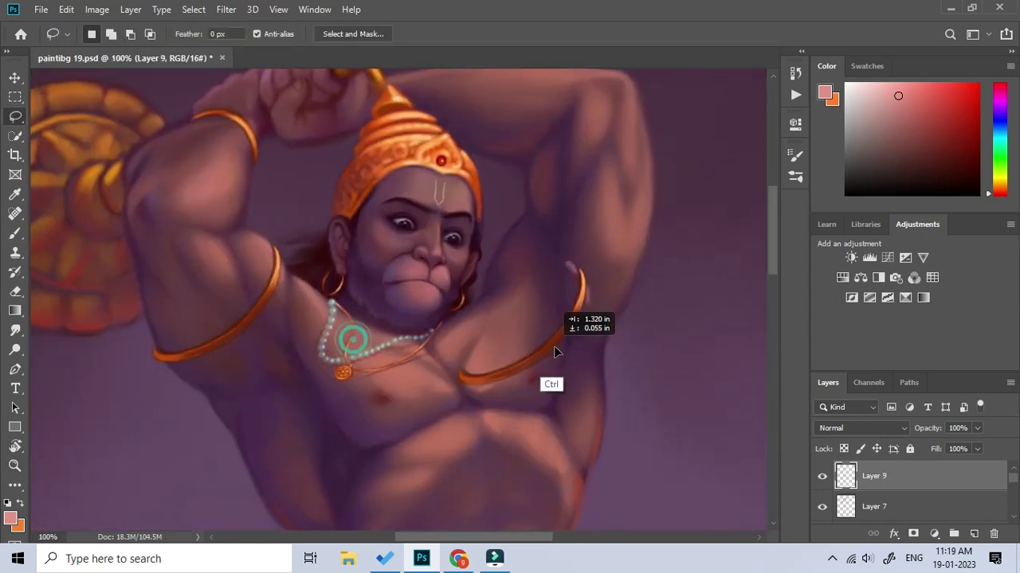
{"action": "scroll", "coordinate": [630, 341], "scroll_direction": "up", "scroll_amount": 1}
{"action": "scroll", "coordinate": [630, 341], "scroll_direction": "right", "scroll_amount": 1}
{"action": "key", "text": "ctrl+t"}
{"action": "left_click_drag", "start_coordinate": [660, 375], "coordinate": [627, 288]}
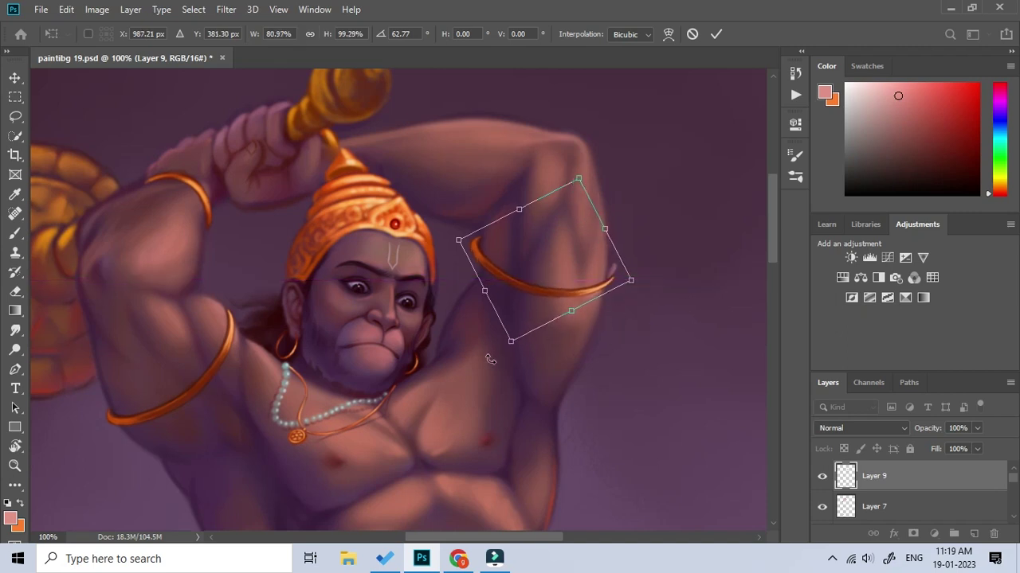
{"action": "key", "text": "Return"}
Sample the armband's dark orange and skew the copy's sides to fit the arm
{"action": "key", "text": "e"}
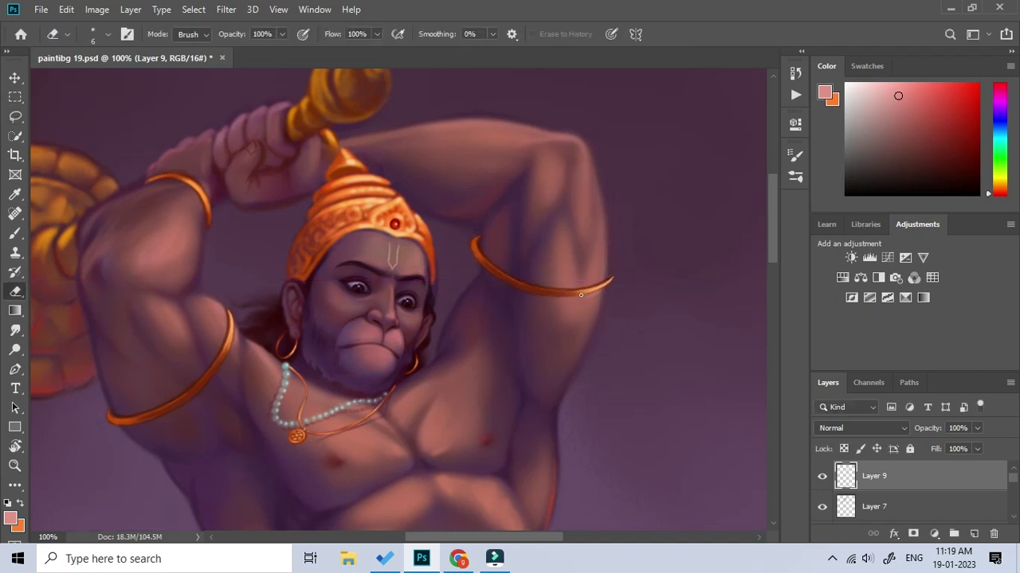
{"action": "key", "text": "i"}
{"action": "left_click", "coordinate": [580, 295]}
{"action": "key", "text": "b"}
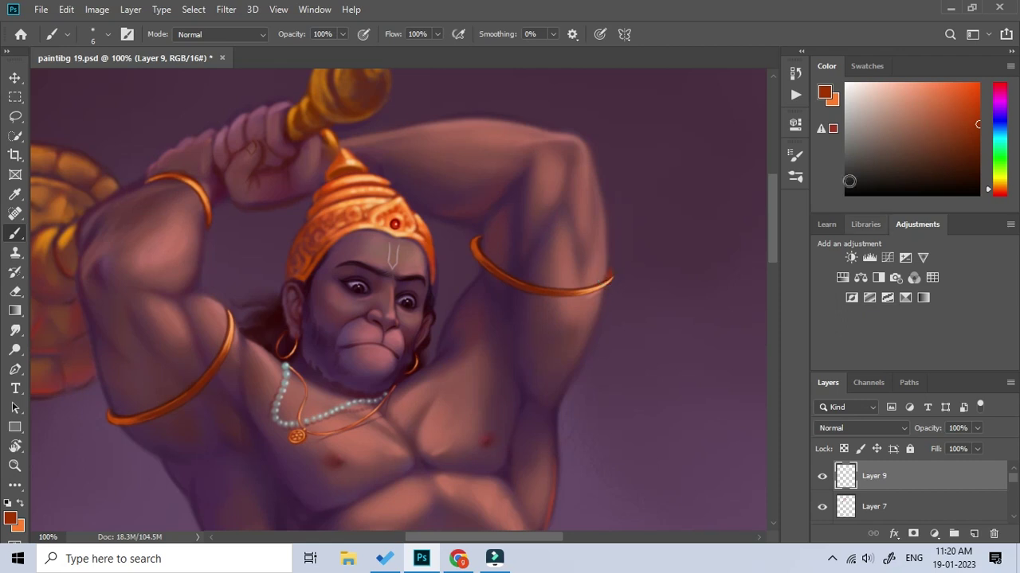
{"action": "key", "text": "ctrl+t"}
{"action": "left_click_drag", "start_coordinate": [620, 269], "coordinate": [622, 288]}
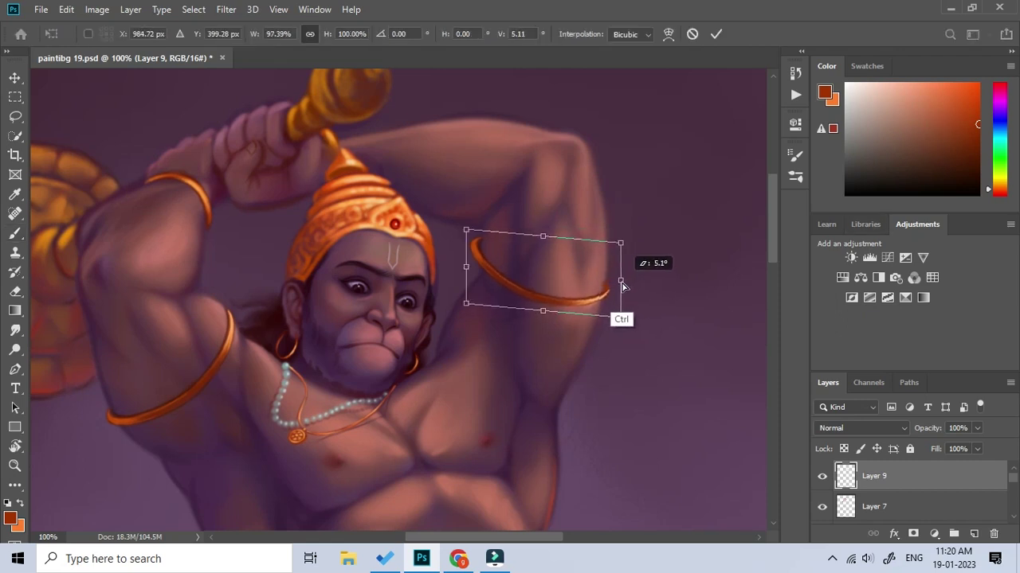
{"action": "left_click_drag", "start_coordinate": [466, 266], "coordinate": [469, 258]}
{"action": "key", "text": "Return"}
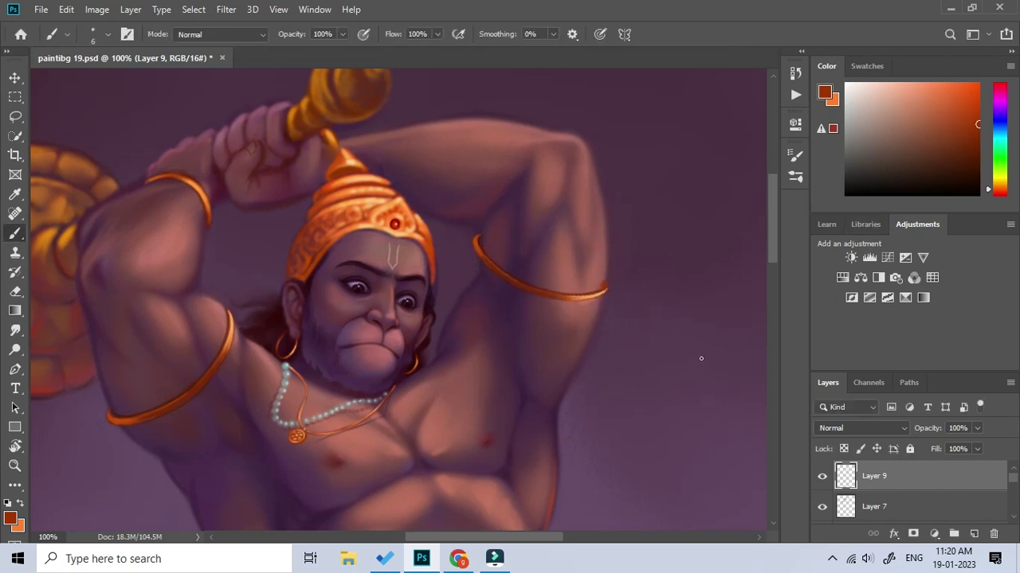
{"action": "key", "text": "ctrl+t"}
{"action": "key", "text": "Return"}
Sample a dark purple and paint the tail's curve beside the torso
{"action": "key", "text": "z"}
{"action": "left_click", "coordinate": [615, 314], "text": "alt"}
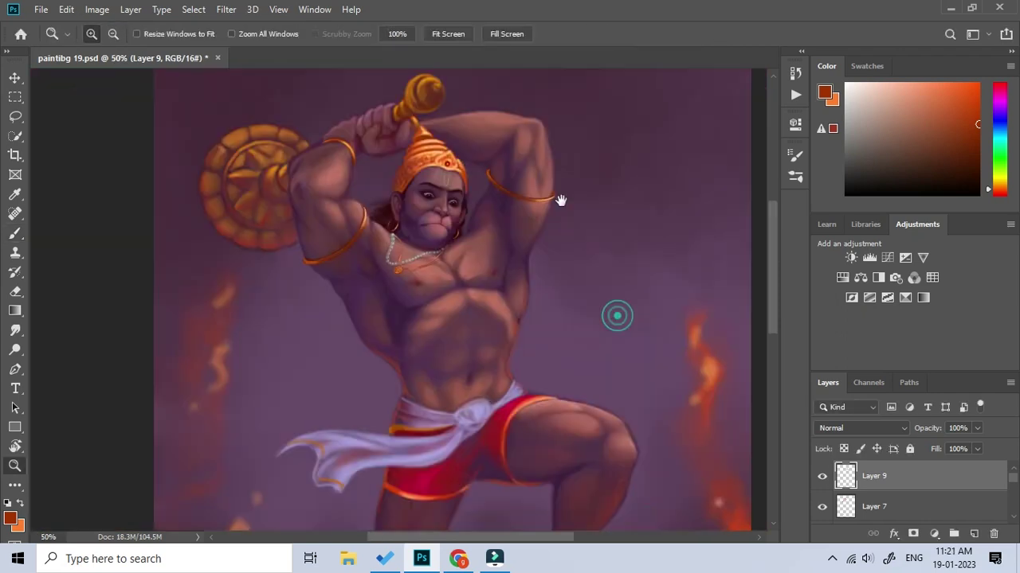
{"action": "left_click", "coordinate": [540, 154], "text": "alt"}
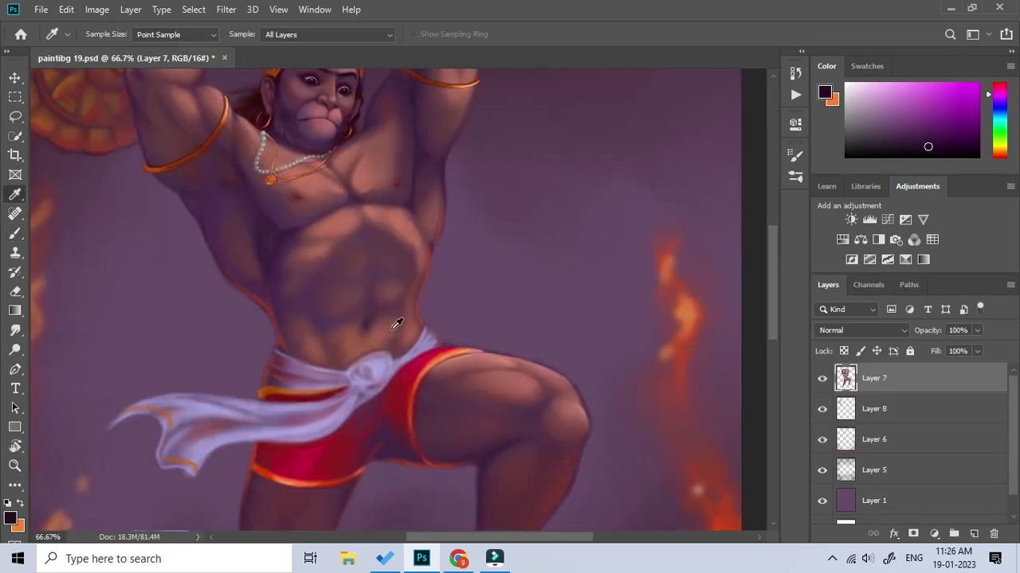
{"action": "left_click", "coordinate": [221, 198], "text": "alt"}
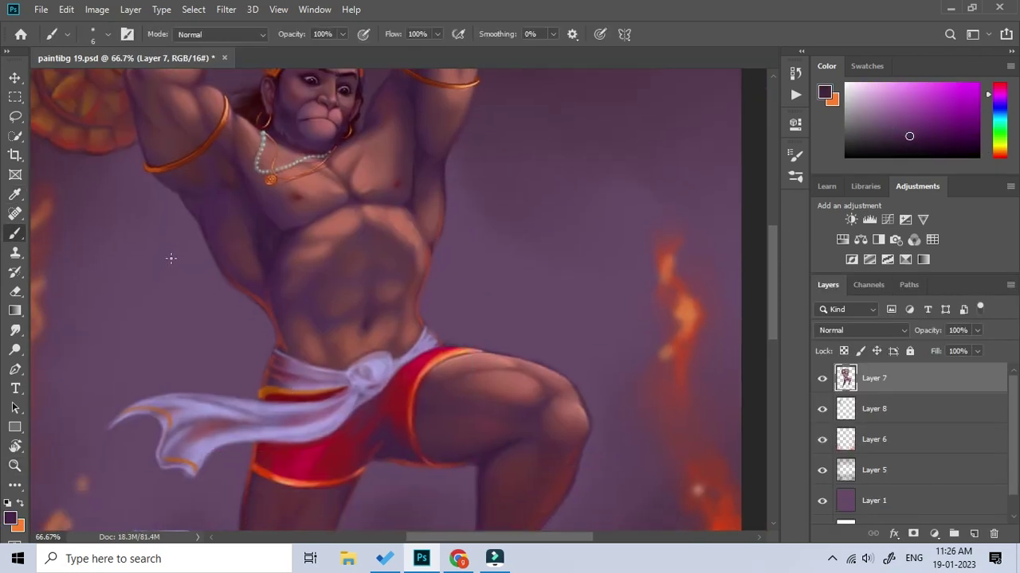
{"action": "left_click_drag", "start_coordinate": [244, 285], "coordinate": [271, 267]}
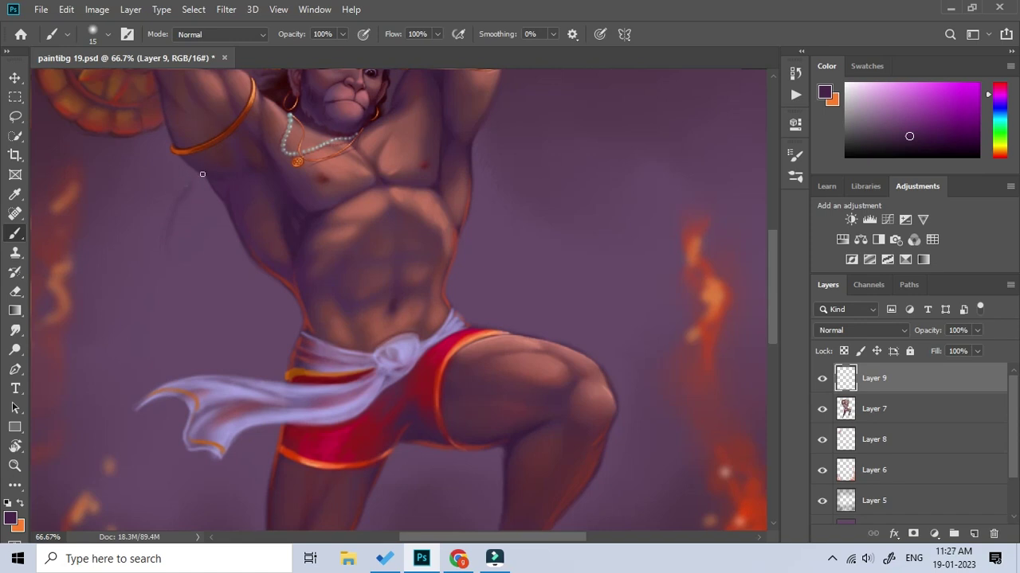
{"action": "mouse_move", "coordinate": [199, 329]}
{"action": "left_mouse_down"}
{"action": "mouse_move", "coordinate": [239, 348]}
{"action": "mouse_move", "coordinate": [234, 337]}
{"action": "left_mouse_up"}
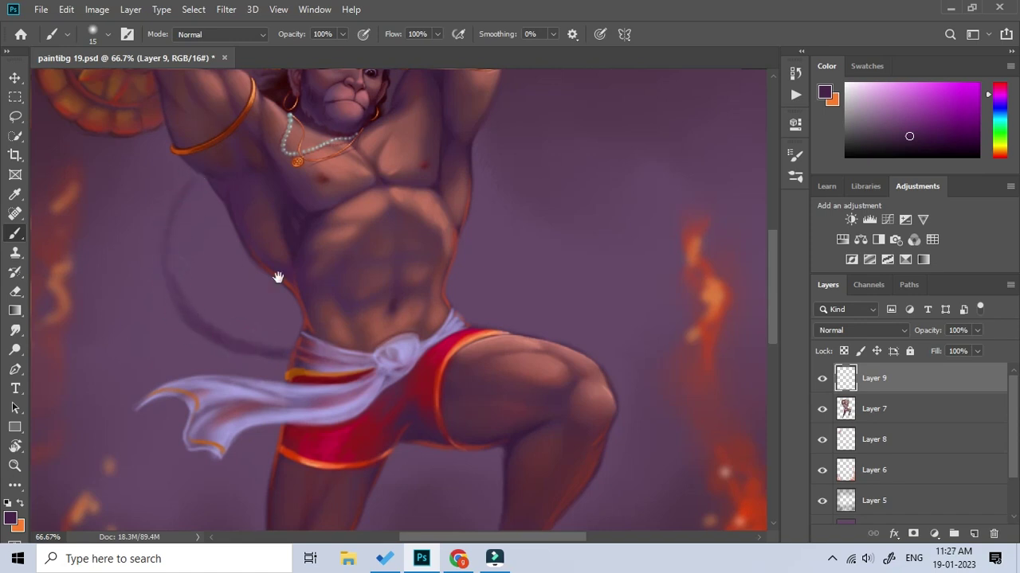
{"action": "left_click_drag", "start_coordinate": [275, 275], "coordinate": [236, 344]}
Pull down and rotate the tail curve with Free Transform
{"action": "key", "text": "ctrl+t"}
{"action": "left_click_drag", "start_coordinate": [200, 254], "coordinate": [202, 292]}
{"action": "mouse_move", "coordinate": [303, 462]}
{"action": "left_mouse_down"}
{"action": "mouse_move", "coordinate": [532, 375]}
{"action": "mouse_move", "coordinate": [643, 269]}
{"action": "left_mouse_up"}
{"action": "key", "text": "ctrl+minus"}
{"action": "left_click_drag", "start_coordinate": [359, 324], "coordinate": [353, 358]}
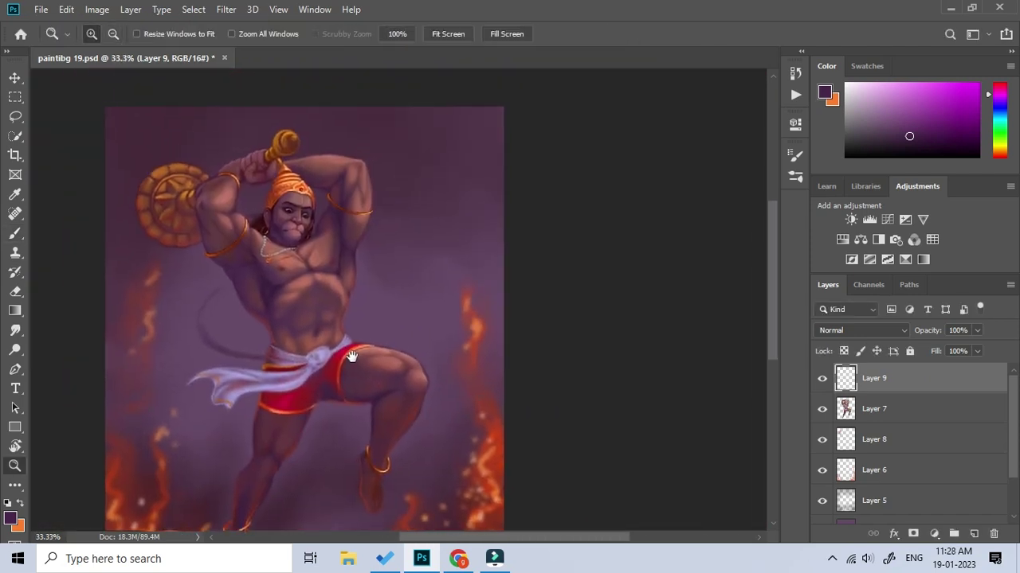
{"action": "key", "text": "ctrl+plus"}
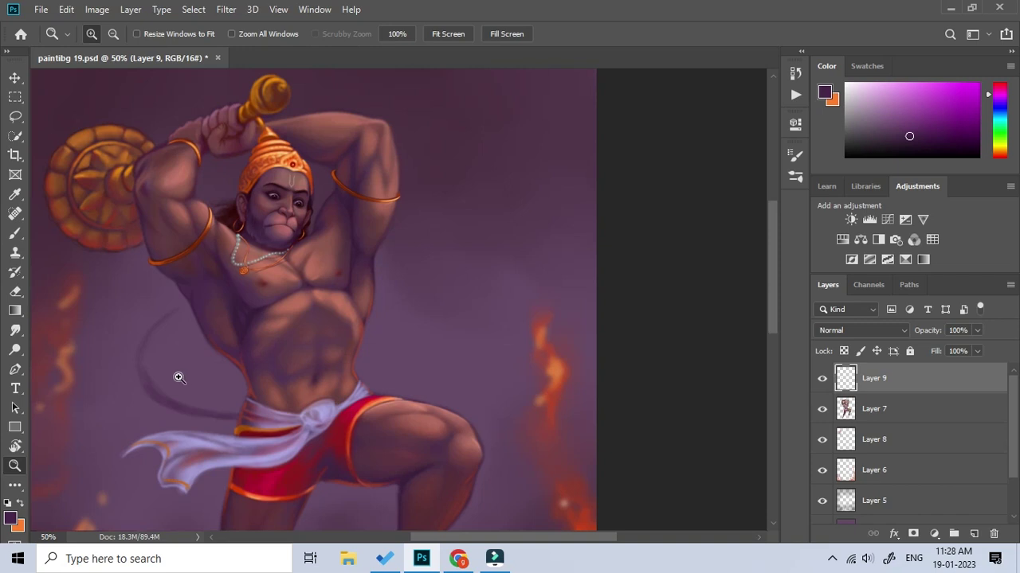
Readjust the tail's position, then extend it toward the loincloth and darken its lower curve
{"action": "key", "text": "ctrl+t"}
{"action": "left_click_drag", "start_coordinate": [183, 342], "coordinate": [239, 360]}
{"action": "key", "text": "Return"}
{"action": "key", "text": "b"}
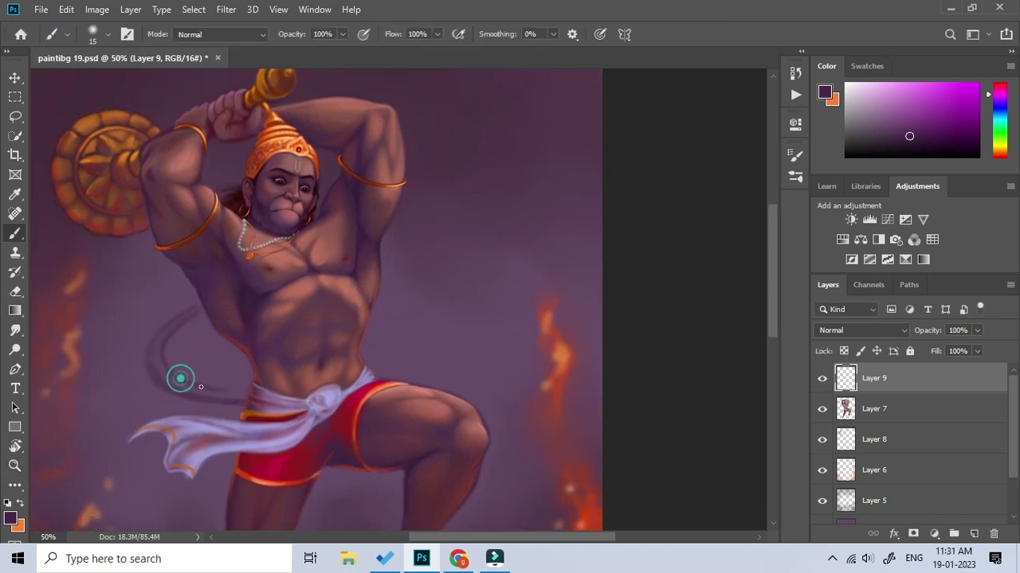
{"action": "left_click_drag", "start_coordinate": [201, 387], "coordinate": [235, 392]}
{"action": "left_click_drag", "start_coordinate": [150, 375], "coordinate": [187, 393]}
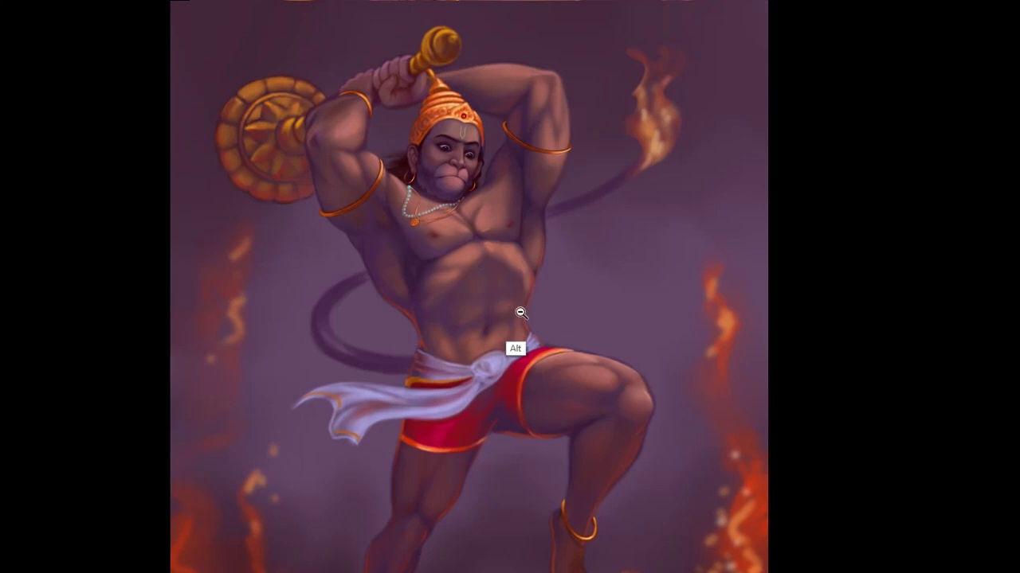
Zoom and pan from the knee down to the feet and flames, then fit the whole painting in view
{"action": "left_click", "coordinate": [514, 346], "text": "alt"}
{"action": "left_click", "coordinate": [528, 357], "text": "alt"}
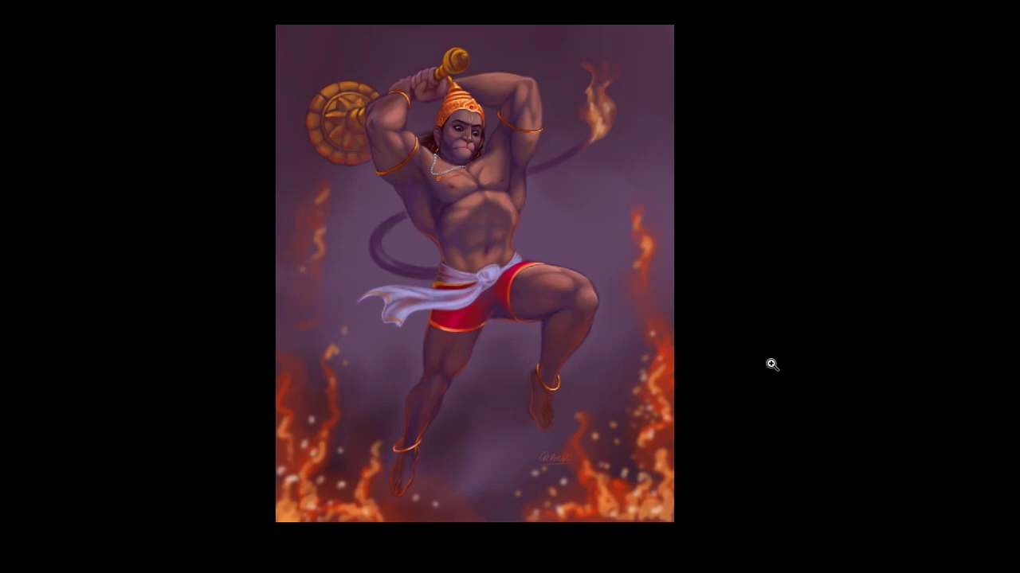
{"action": "left_click", "coordinate": [570, 285]}
{"action": "mouse_move", "coordinate": [549, 307]}
{"action": "left_mouse_down"}
{"action": "mouse_move", "coordinate": [603, 341]}
{"action": "mouse_move", "coordinate": [614, 399]}
{"action": "left_mouse_up"}
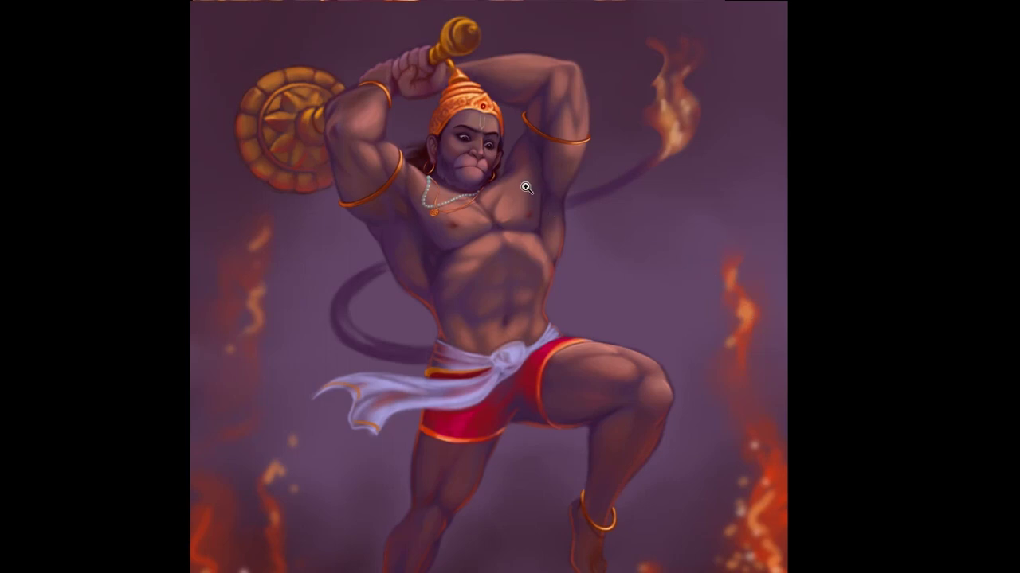
{"action": "left_click", "coordinate": [502, 181]}
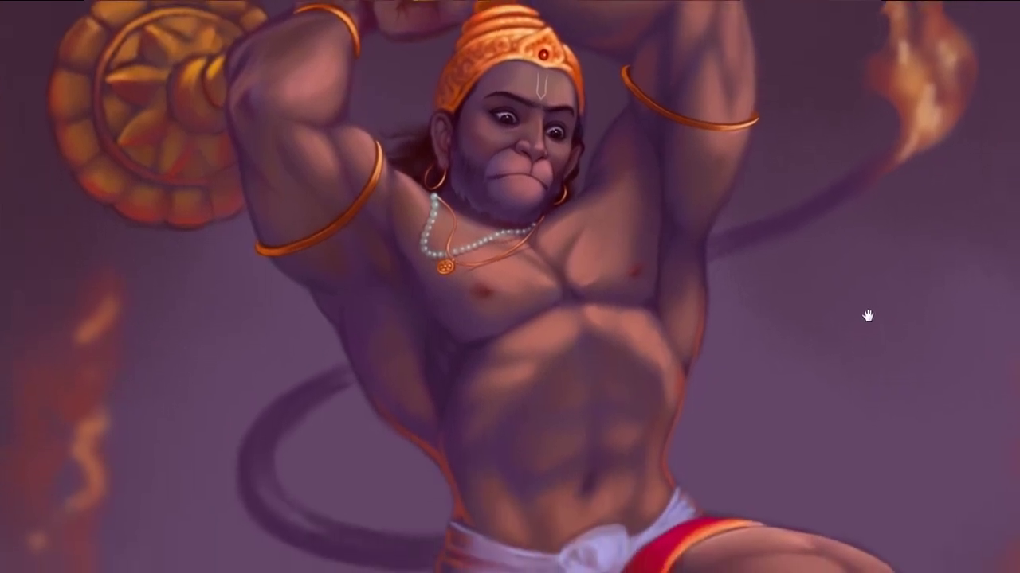
{"action": "left_click_drag", "start_coordinate": [867, 316], "coordinate": [833, 55]}
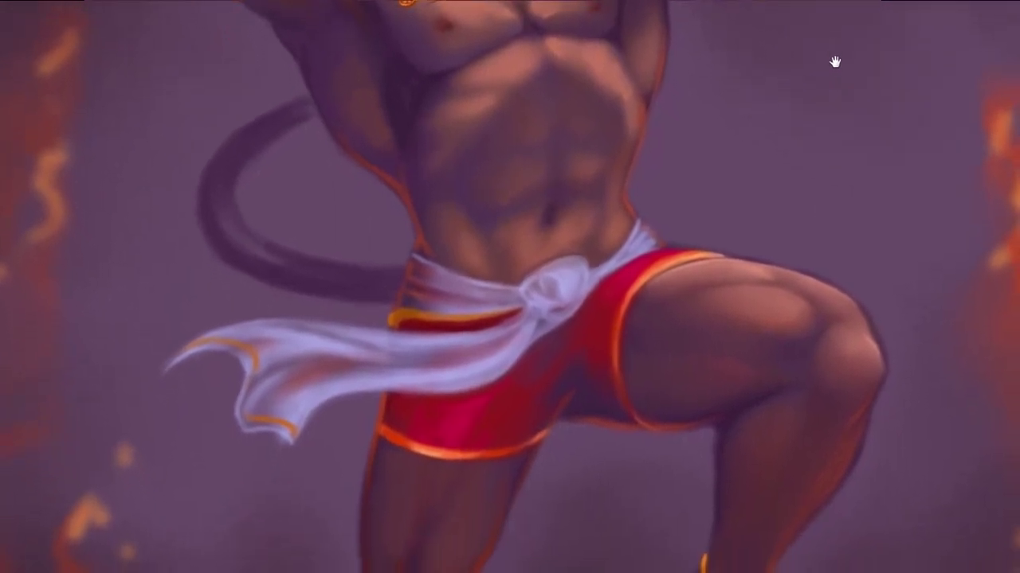
{"action": "left_click_drag", "start_coordinate": [925, 377], "coordinate": [919, 101]}
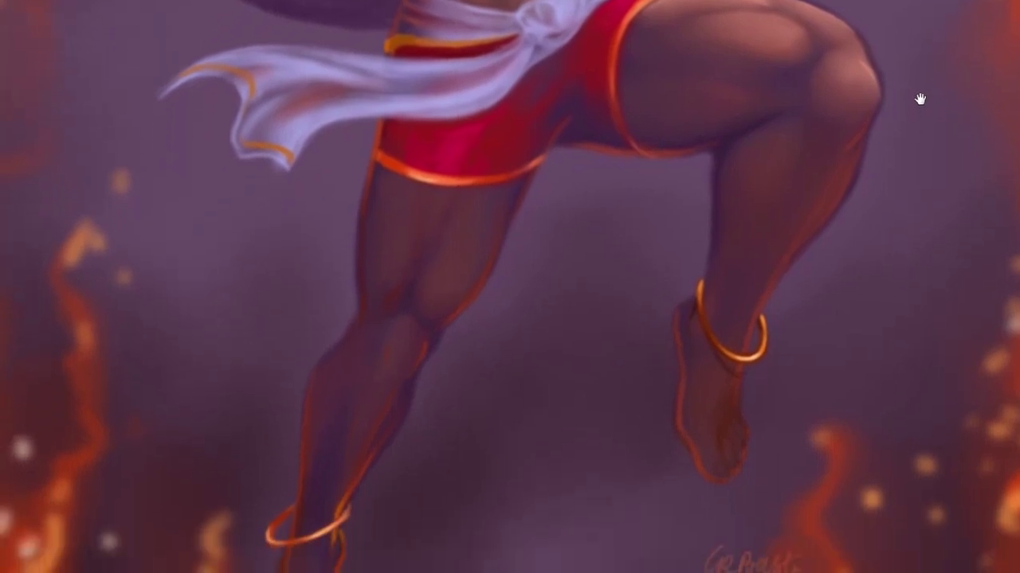
{"action": "left_click_drag", "start_coordinate": [917, 382], "coordinate": [910, 221]}
{"action": "key", "text": "ctrl+0"}
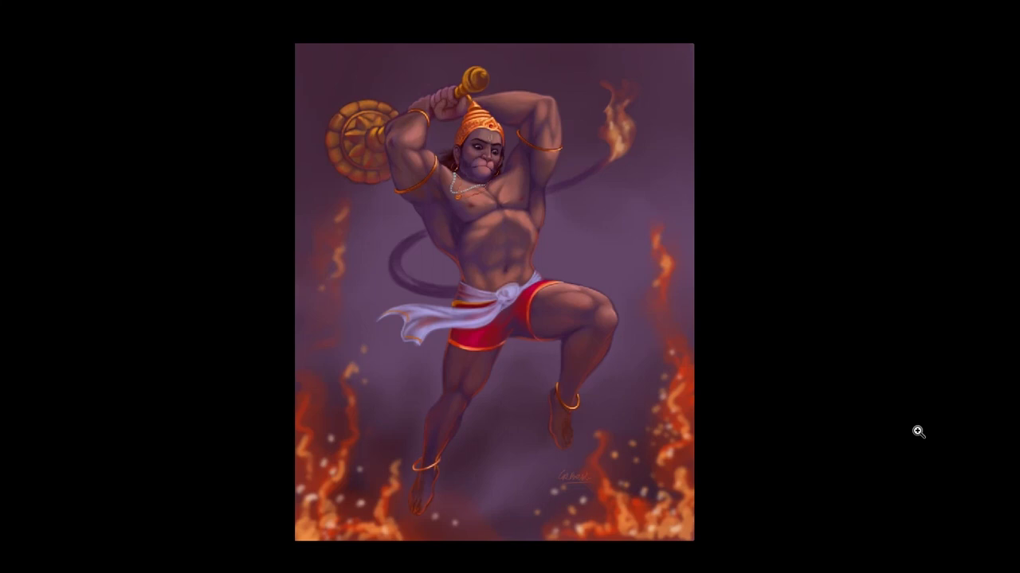